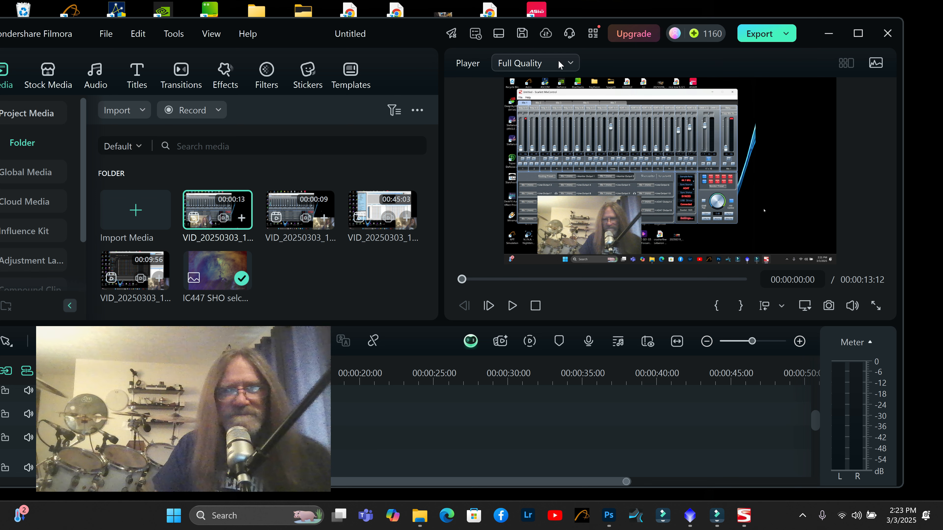
Minimize the video editor and open DeepSkyStacker from the desktop
left_click(831, 33)
double_click(23, 66)
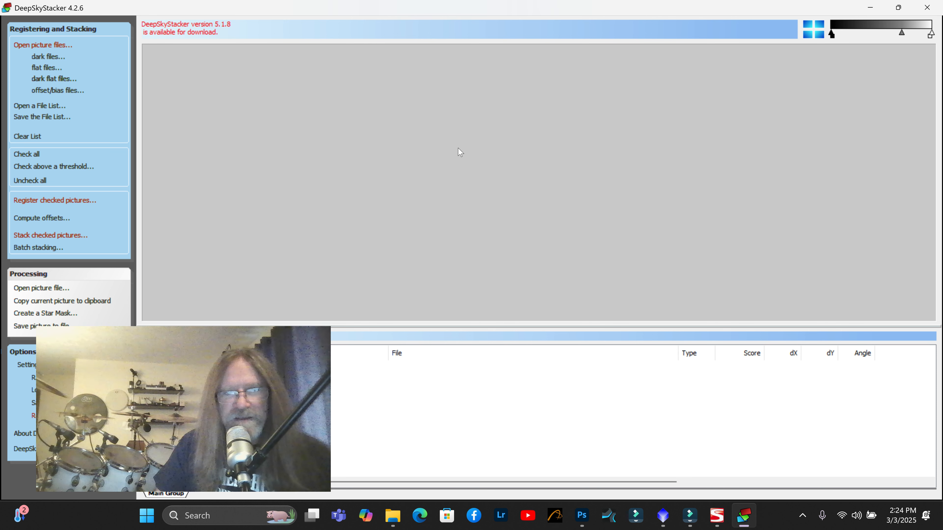
left_click_drag(300, 329, 904, 63)
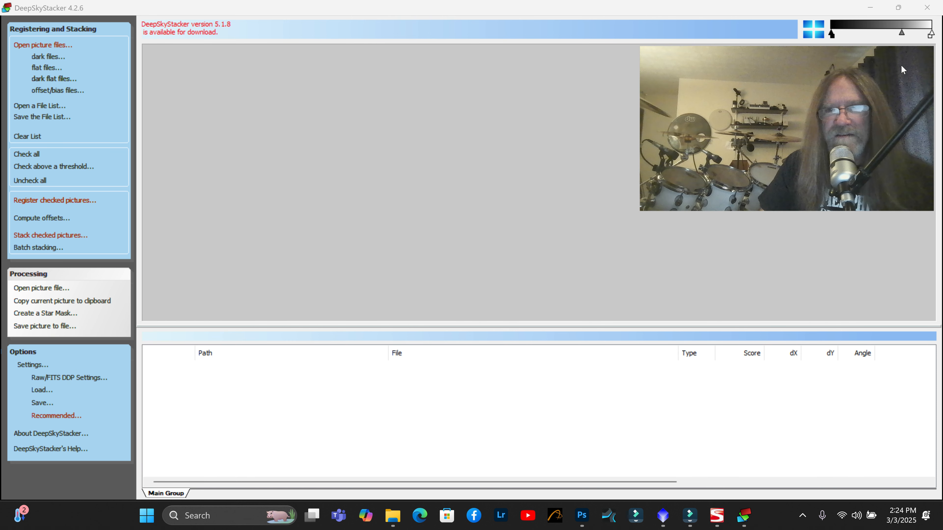
Load all light frames from the desktop's IC 447 folder, from the first 240 s S frame through the last 480 s O frame
left_click(42, 44)
left_click(260, 115)
left_click_drag(832, 60, 205, 400)
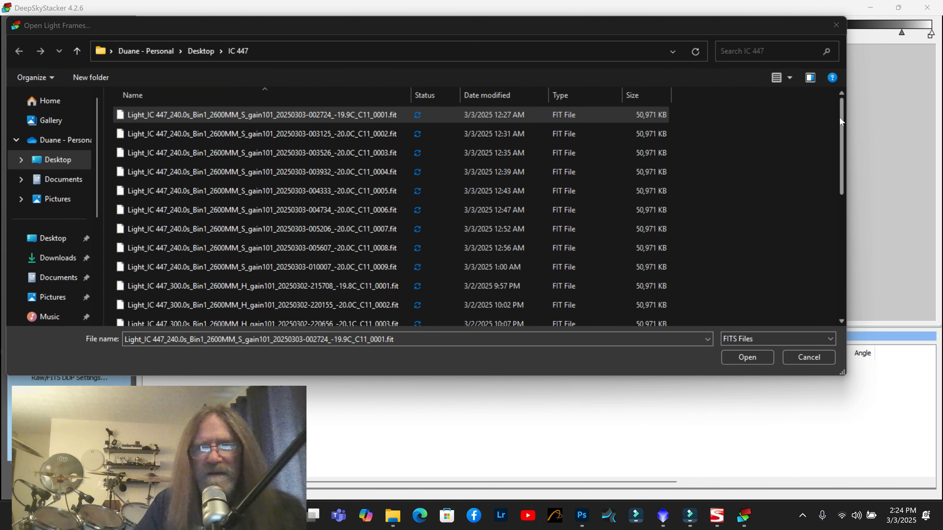
left_click(839, 131)
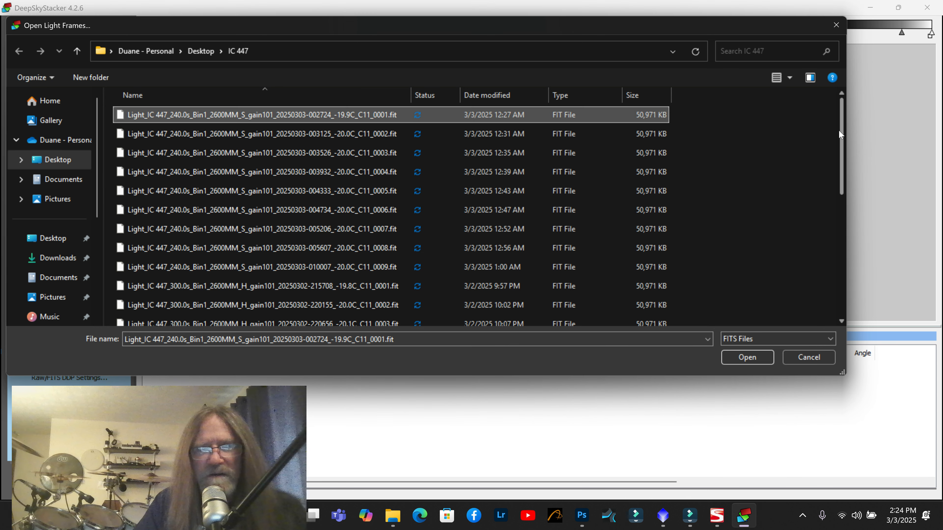
left_click_drag(842, 134, 840, 279)
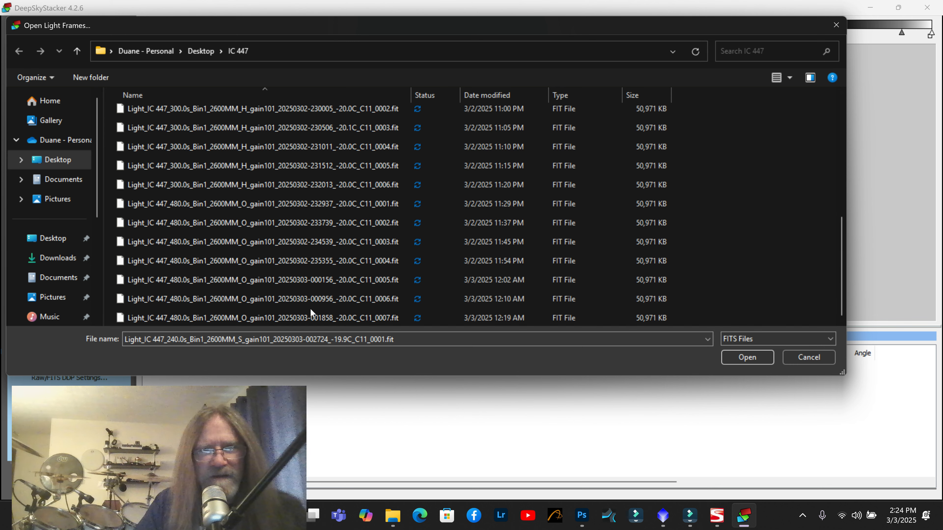
left_click(169, 318, "shift")
left_click(748, 357)
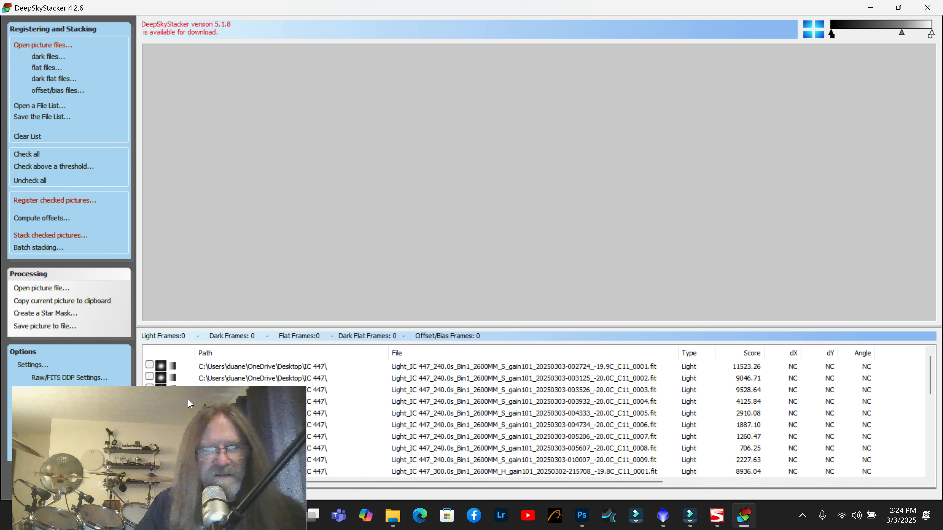
left_click_drag(304, 386, 839, 404)
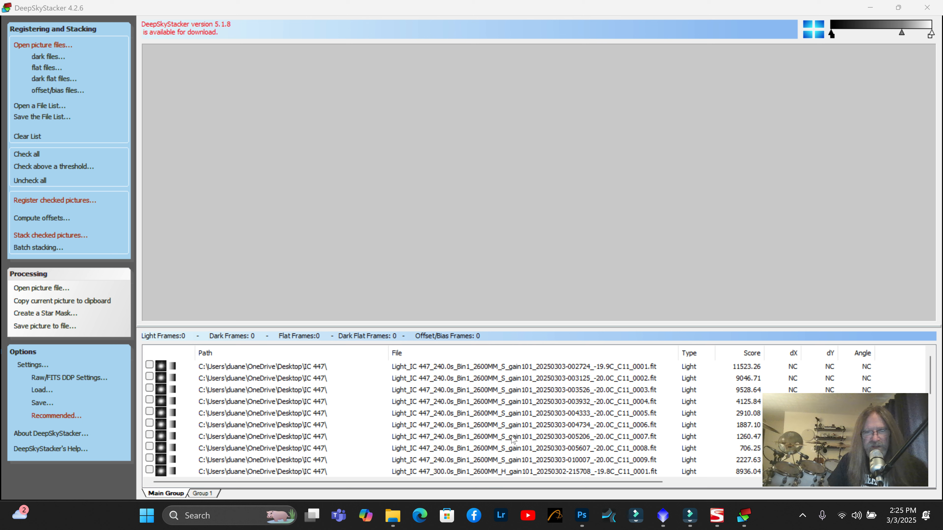
Preview the first 240 s S light frame and stretch its display by raising the black point and lowering the midtone close to it
left_click(237, 368)
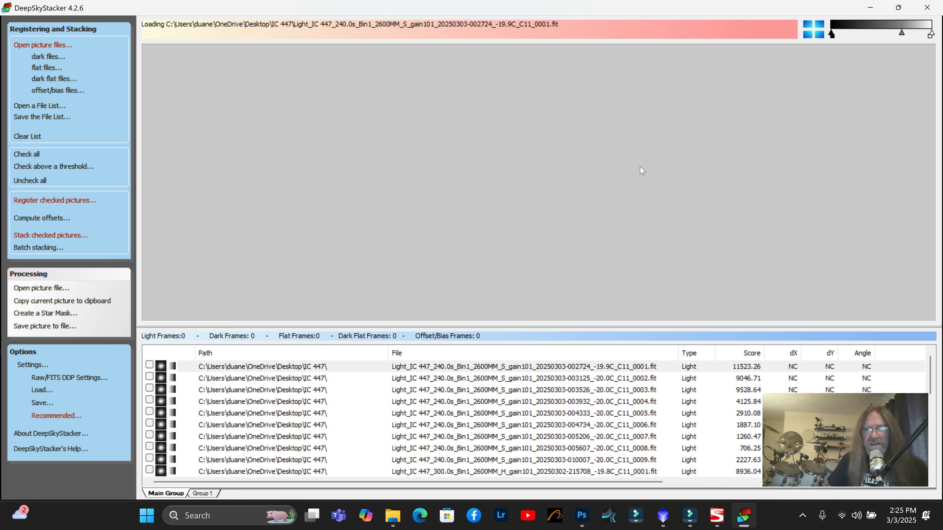
left_click_drag(901, 34, 853, 42)
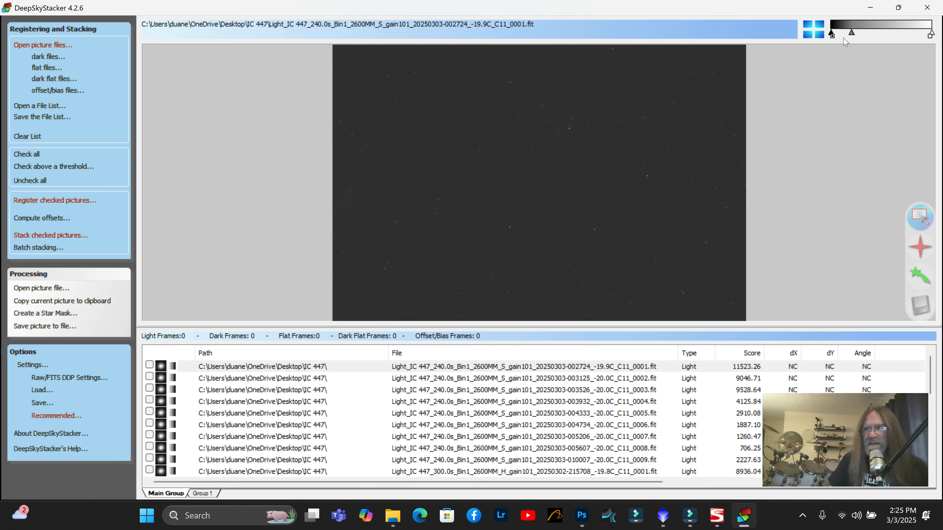
left_click_drag(832, 34, 840, 35)
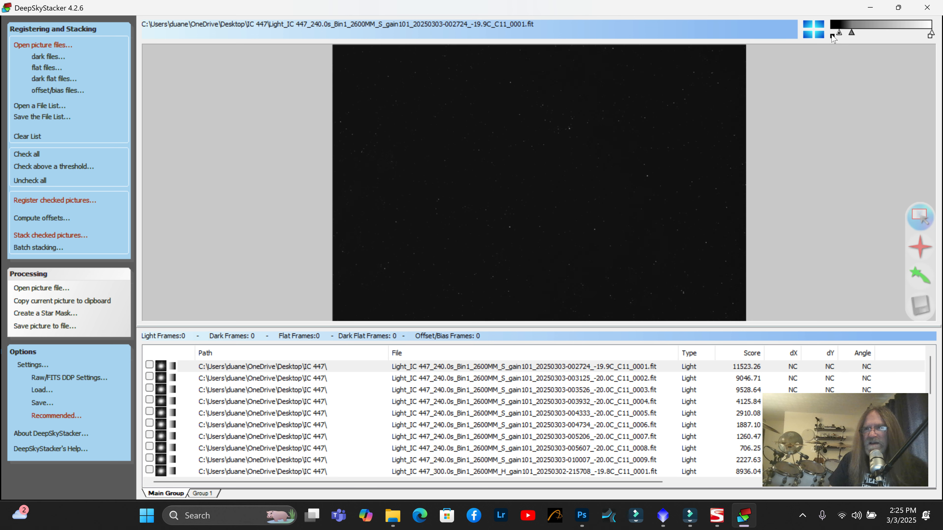
left_click_drag(851, 35, 843, 44)
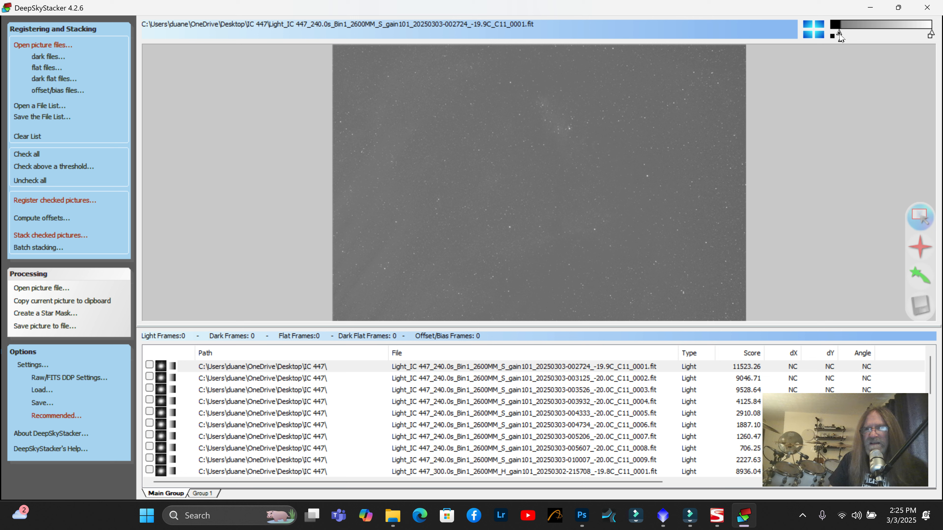
left_click_drag(840, 34, 841, 39)
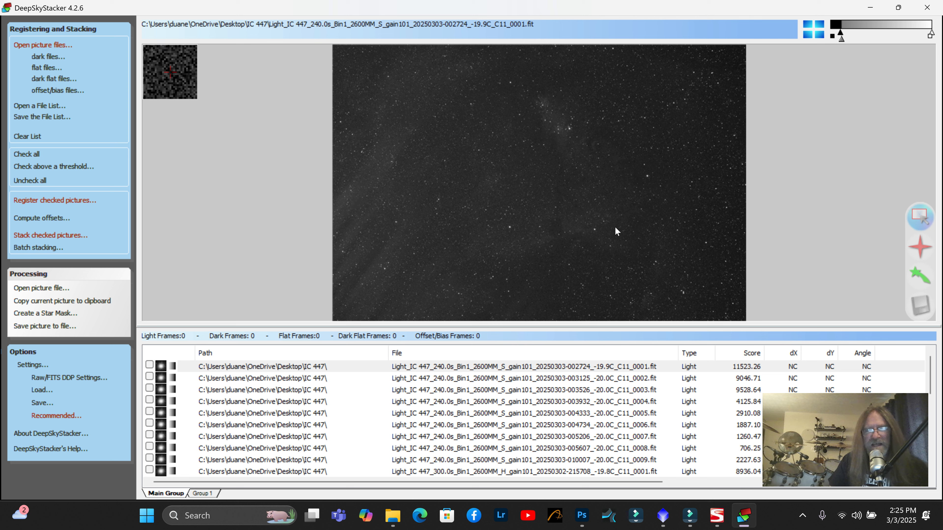
Preview the 240 s S light frames 0002 through 0009 one after another to inspect them for clouds
left_click(405, 379)
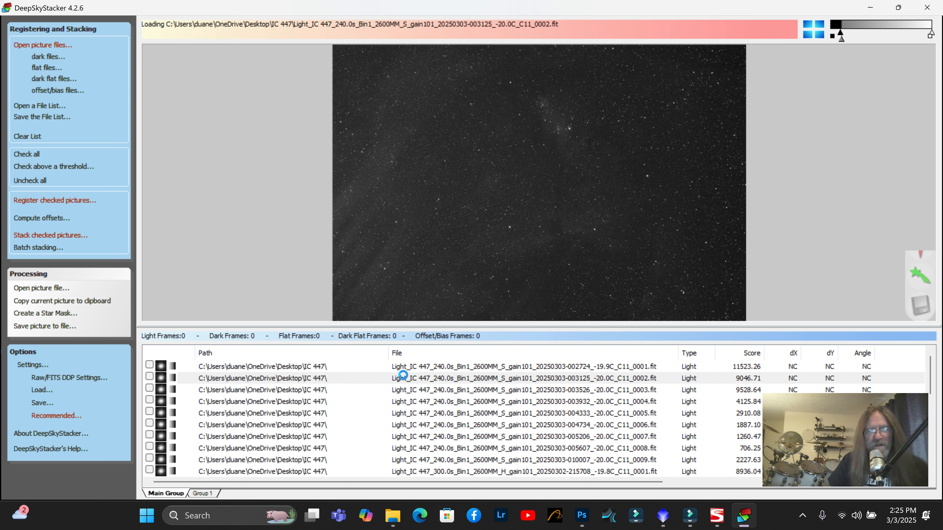
left_click(405, 391)
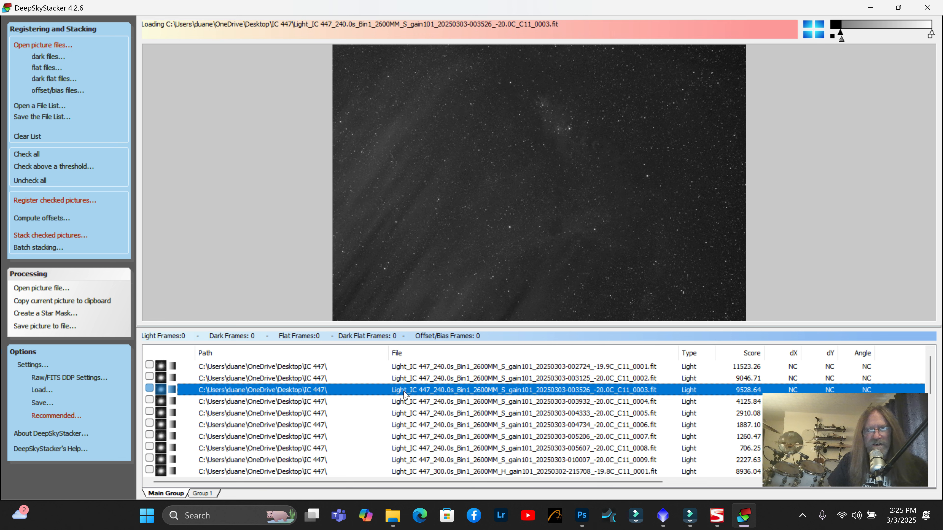
left_click(424, 403)
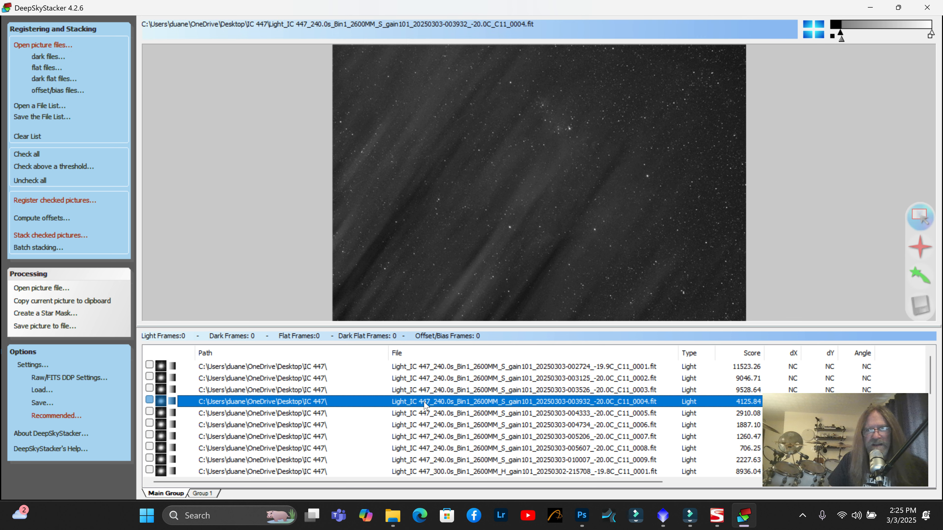
left_click(428, 414)
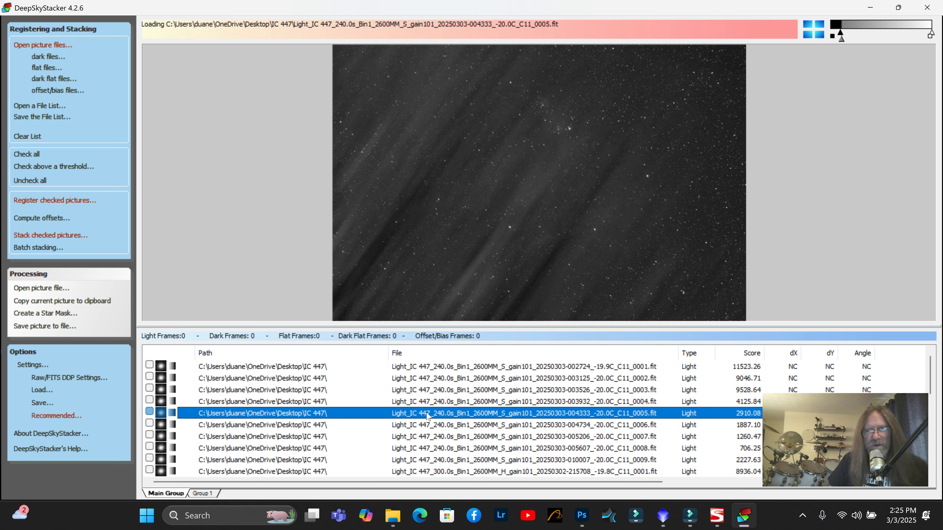
left_click(434, 427)
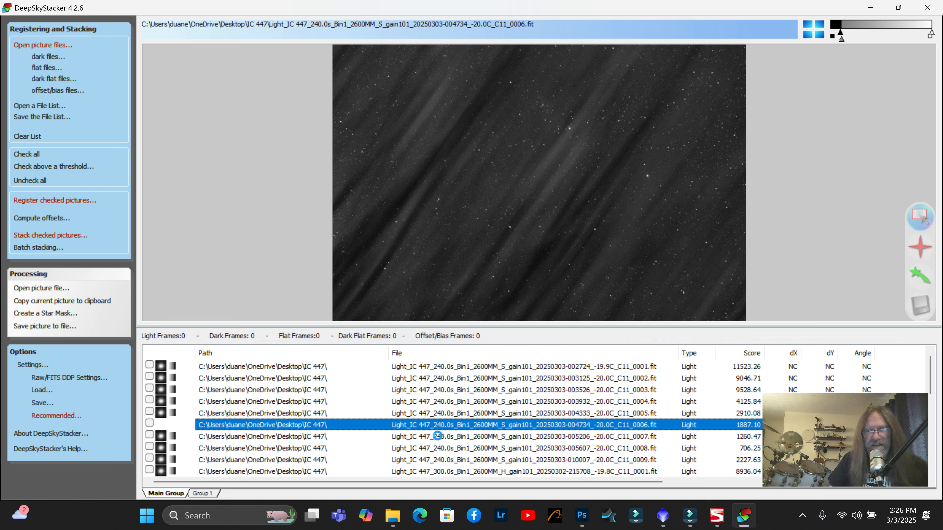
left_click(439, 438)
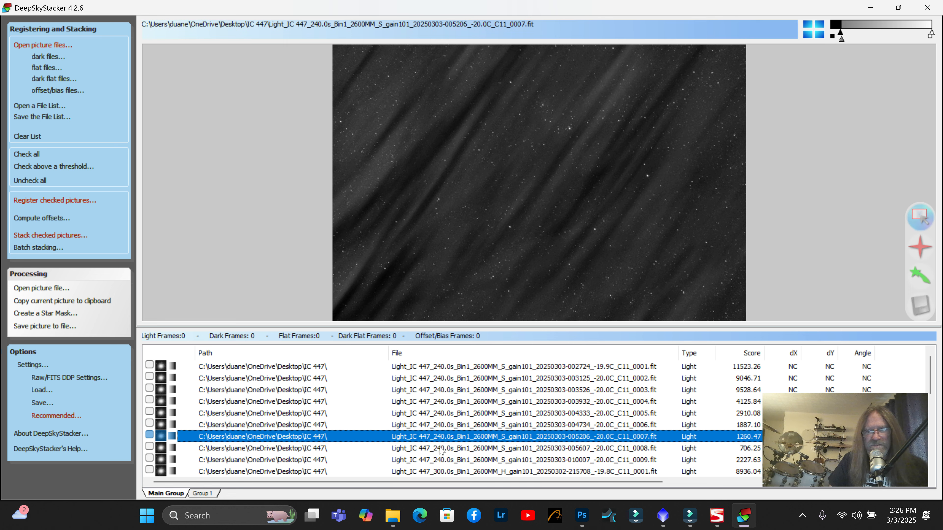
left_click(440, 450)
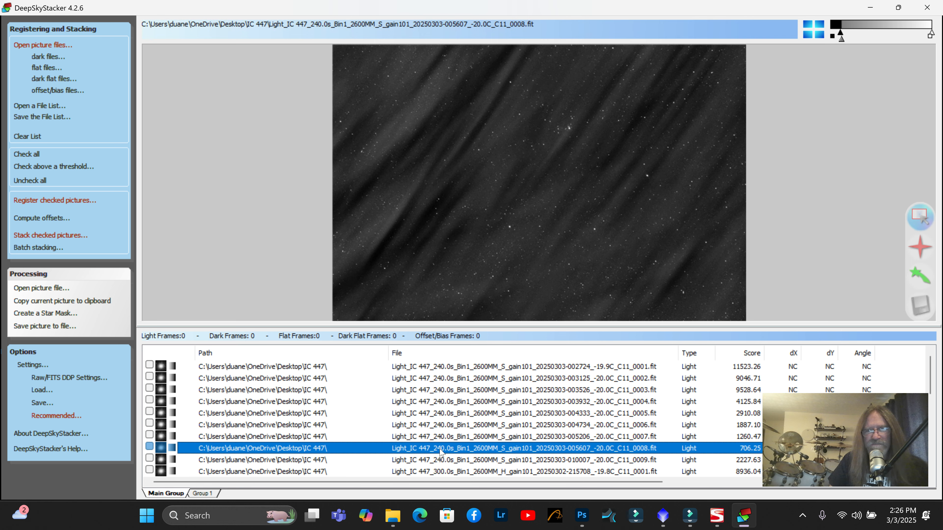
left_click(442, 460)
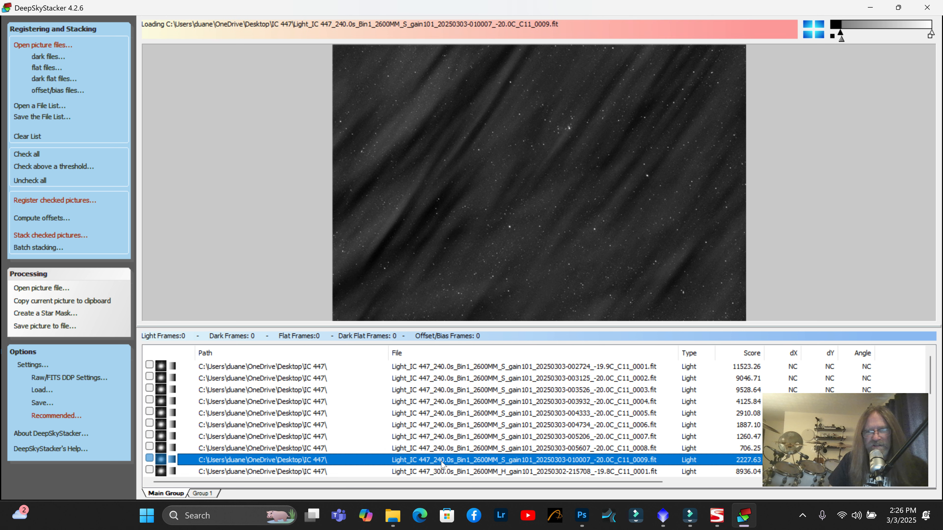
Review the 240 s S light frames in reverse from 0008 back to 0001 to compare their quality
left_click(437, 449)
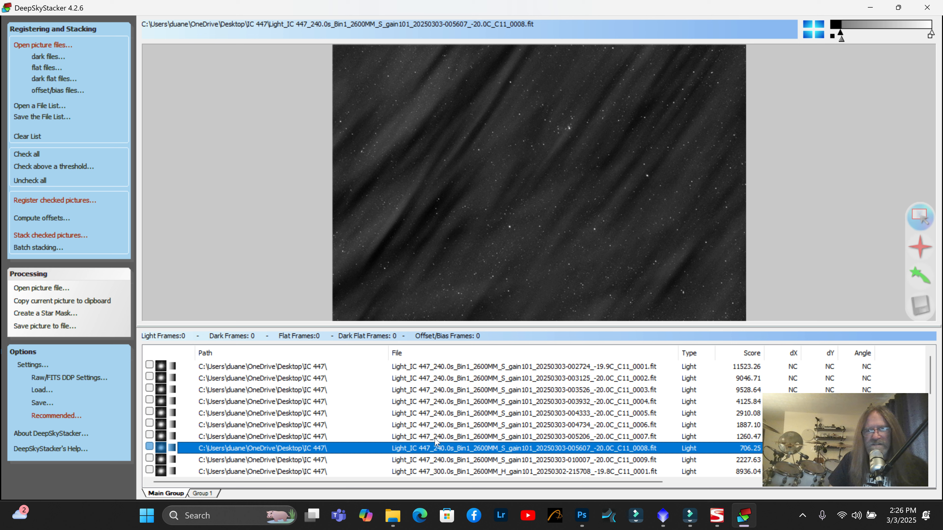
left_click(432, 436)
left_click(437, 425)
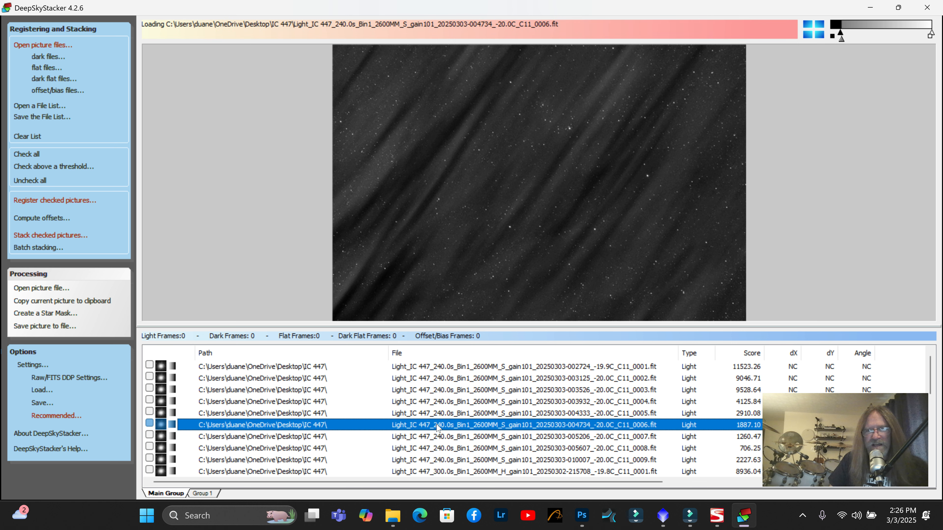
left_click(438, 415)
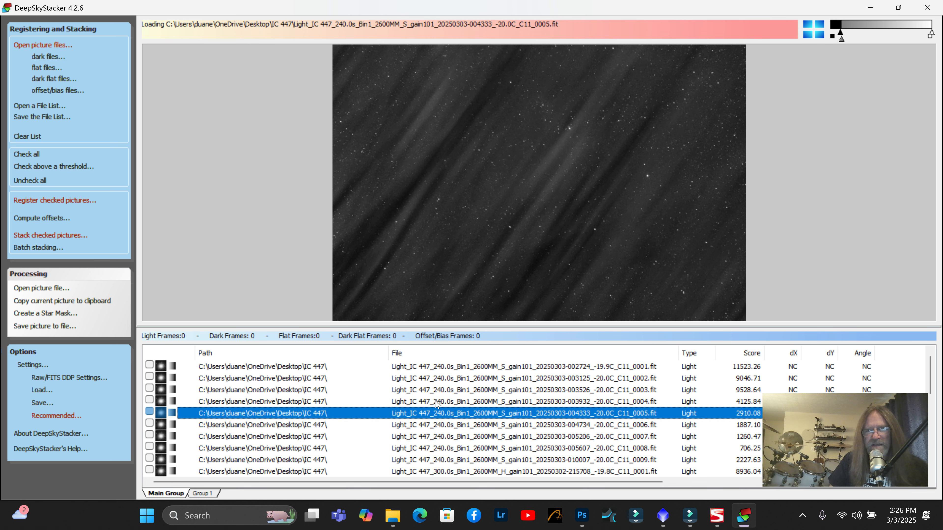
left_click(436, 404)
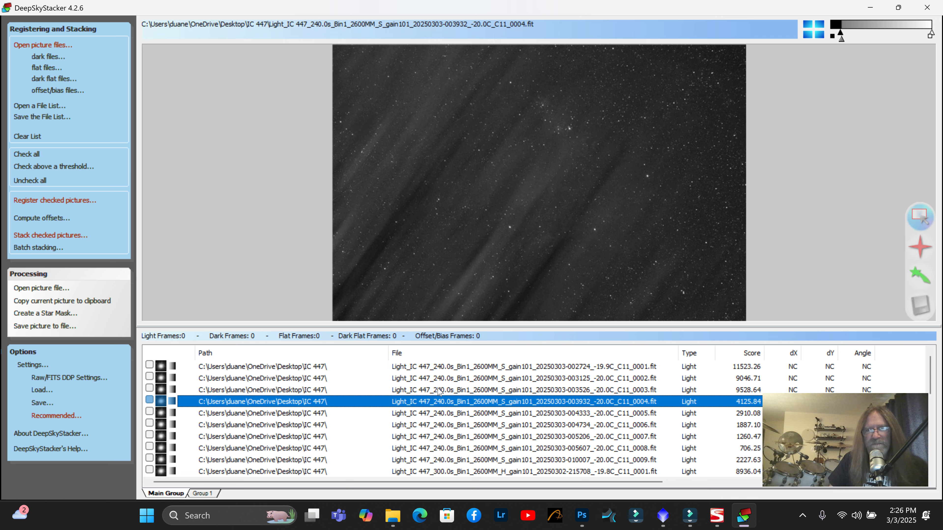
left_click(439, 391)
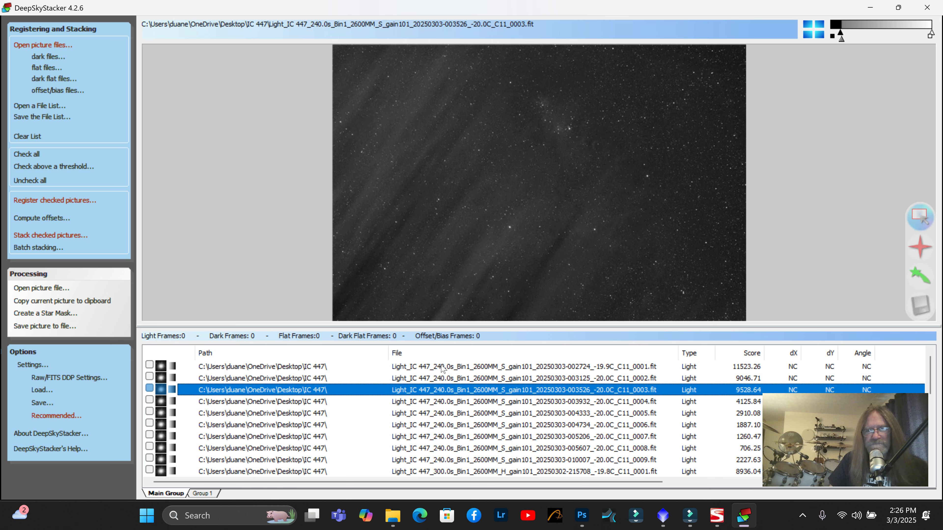
left_click(441, 368)
Compare S light frames 0002 to 0004 and check frames 0001, 0002 and 0003 for stacking
left_click(443, 379)
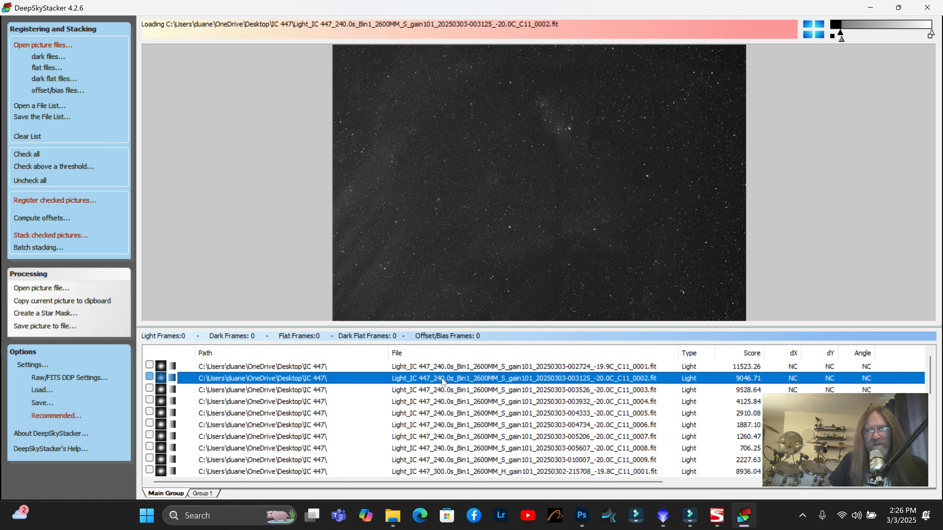
left_click(442, 390)
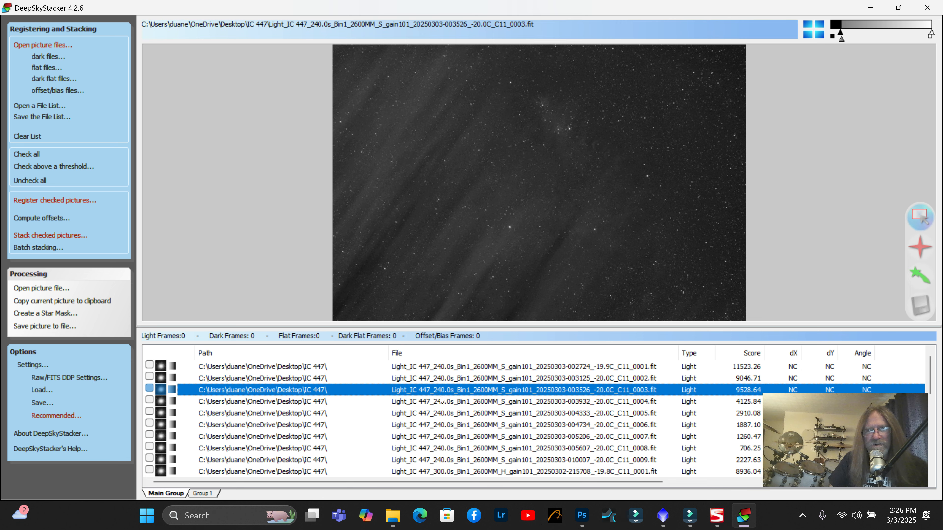
left_click(445, 402)
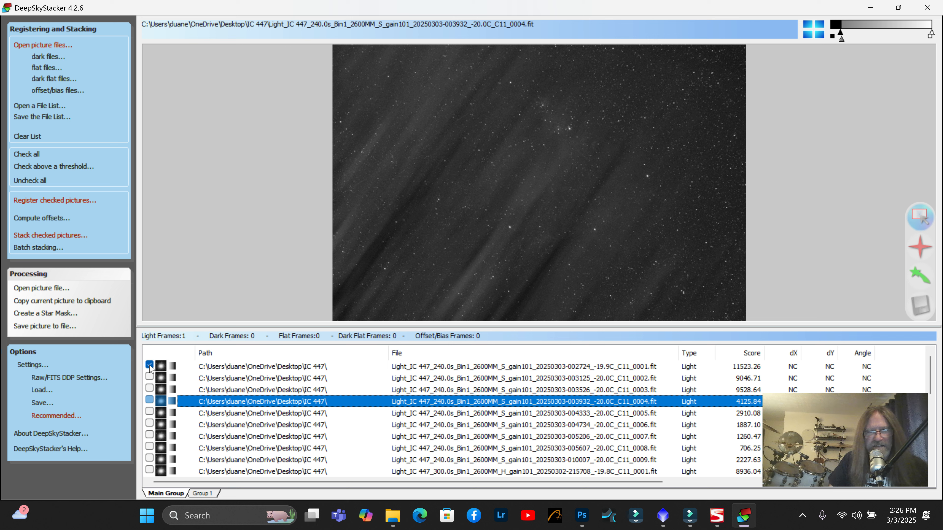
left_click(149, 377)
left_click(150, 389)
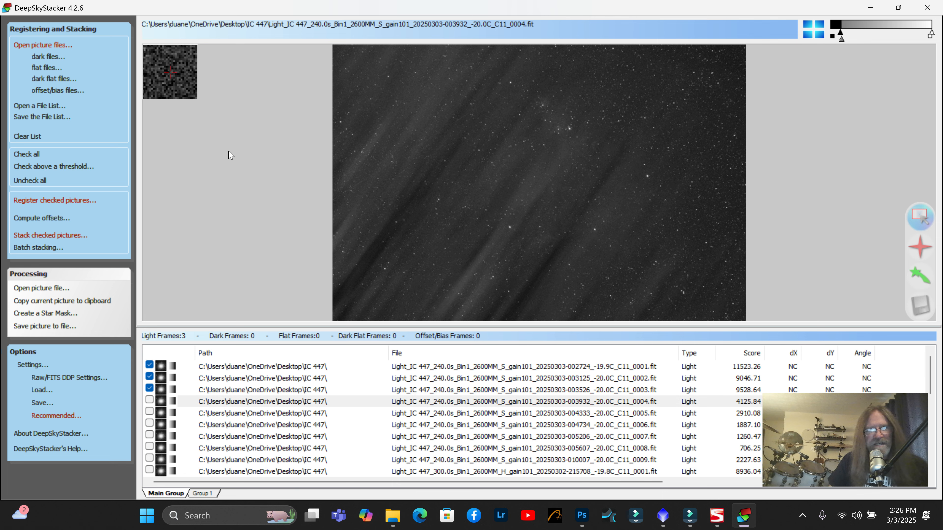
Add the seven 240 s S dark FIT frames from the -20 Darks folder, leaving out the MasterDark file, and review them in the file list
left_click(48, 57)
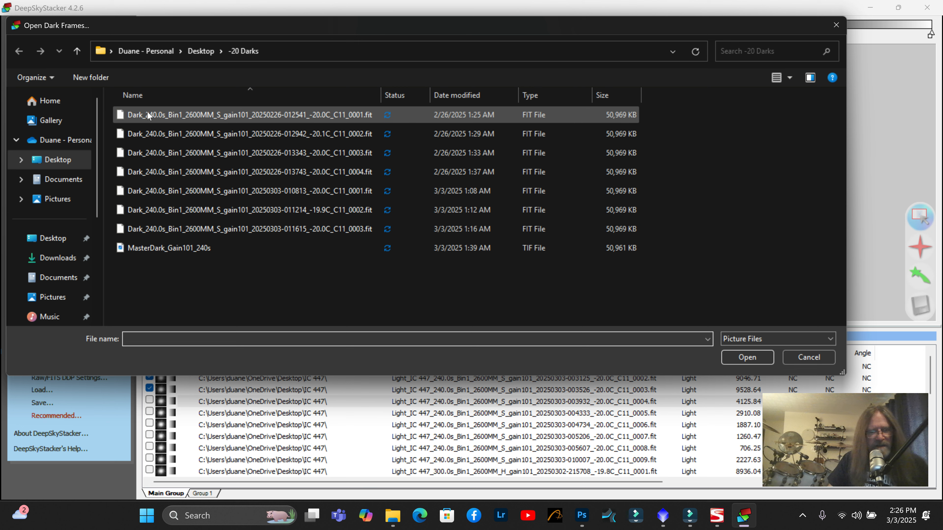
left_click(158, 111)
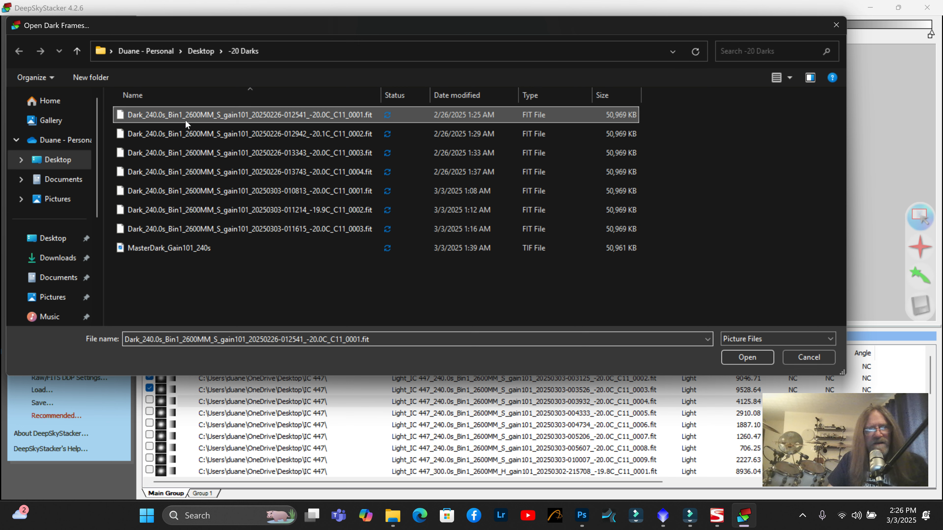
left_click(189, 230, "shift")
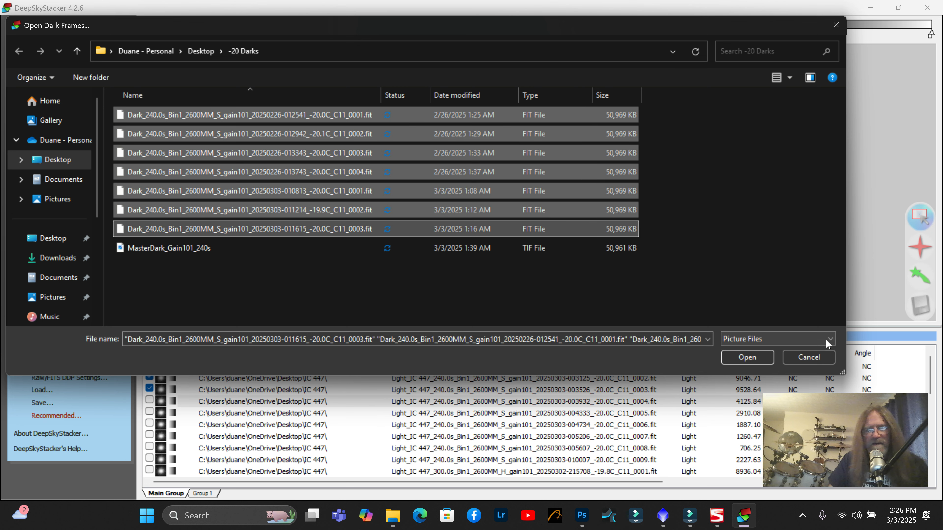
left_click(757, 357)
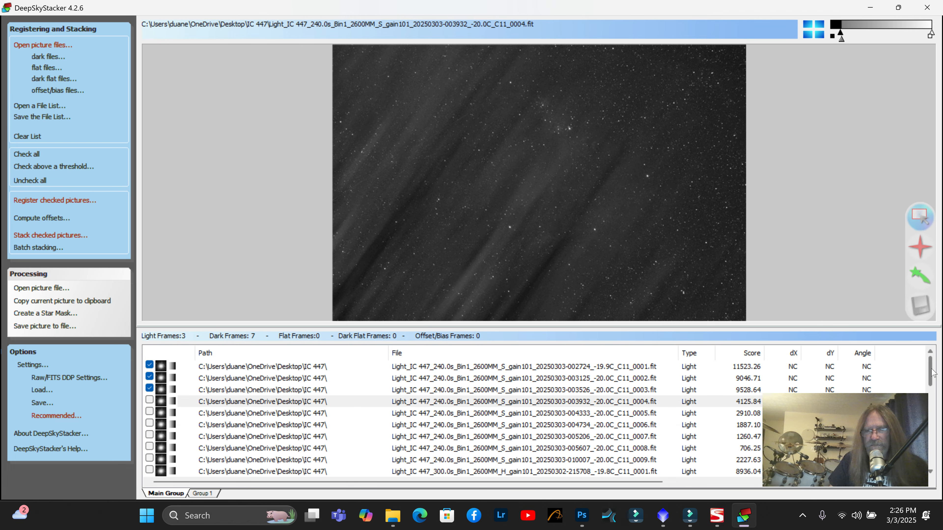
scroll(931, 373, "down", 5)
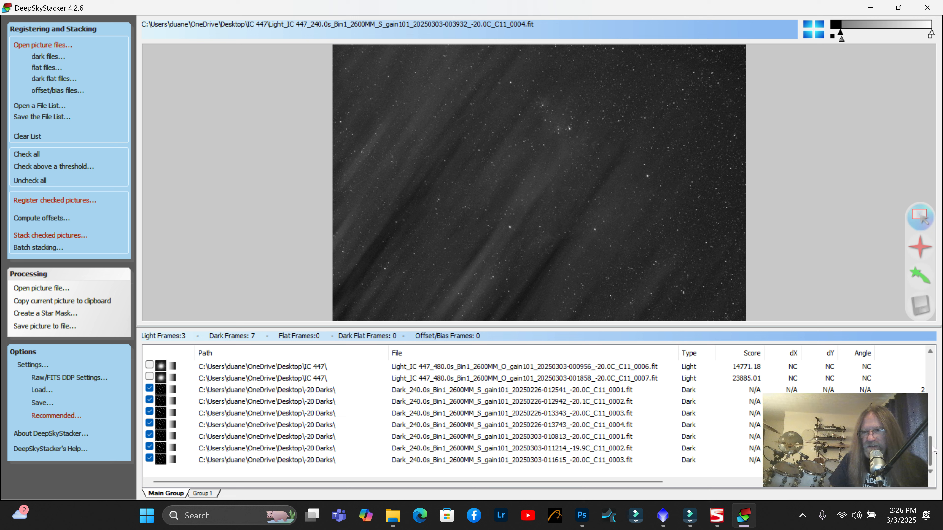
scroll(932, 448, "up", 5)
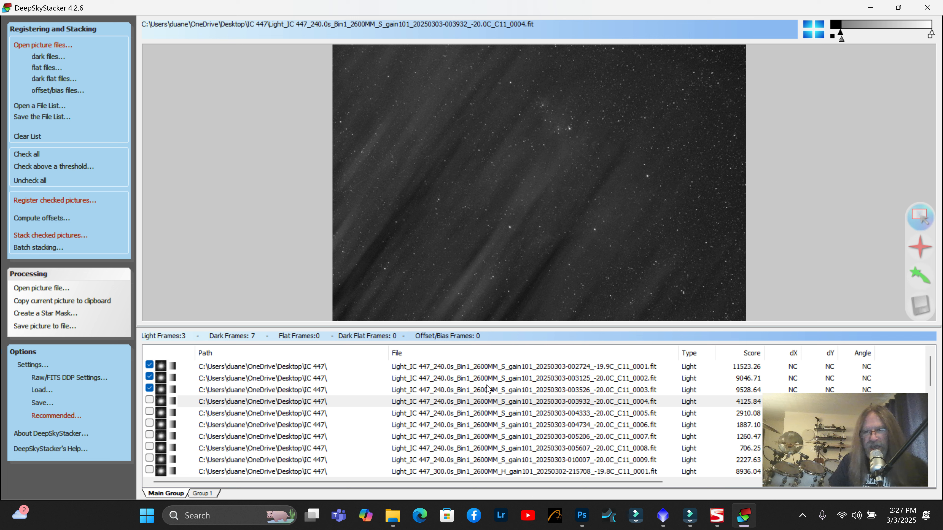
Compute the number of detected stars in the advanced register settings and register the three checked 240 s S light frames
left_click(84, 205)
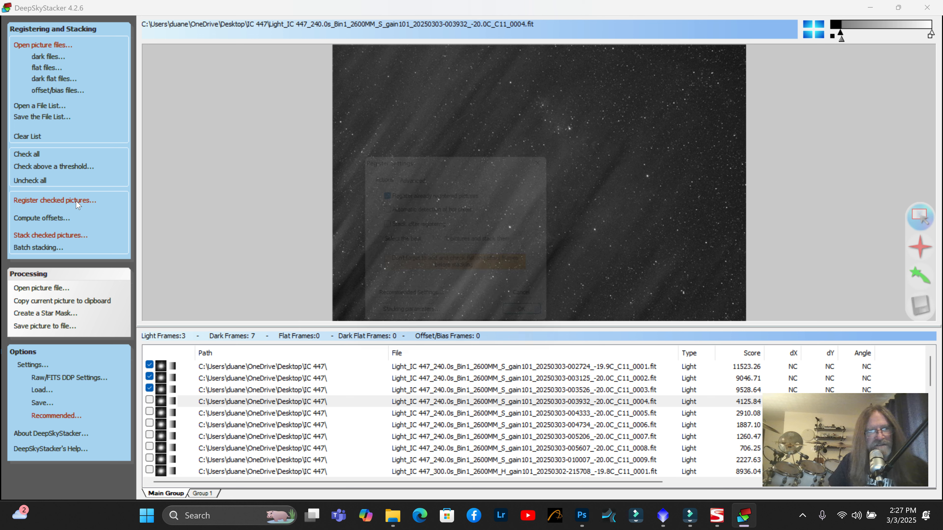
left_click(409, 184)
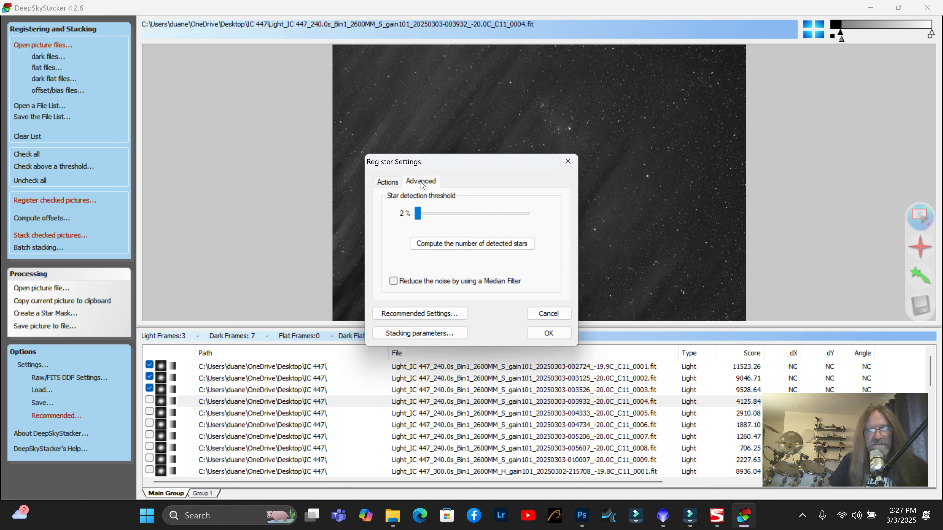
left_click(463, 244)
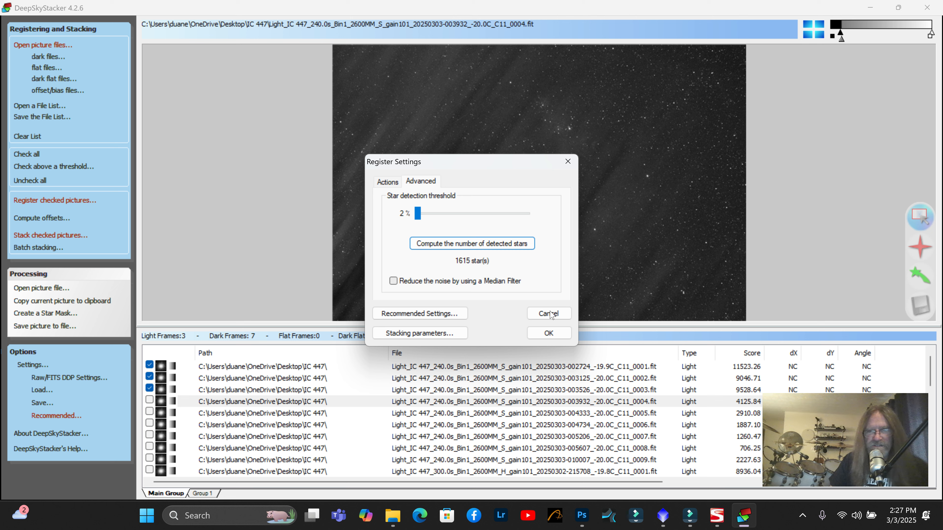
left_click(551, 334)
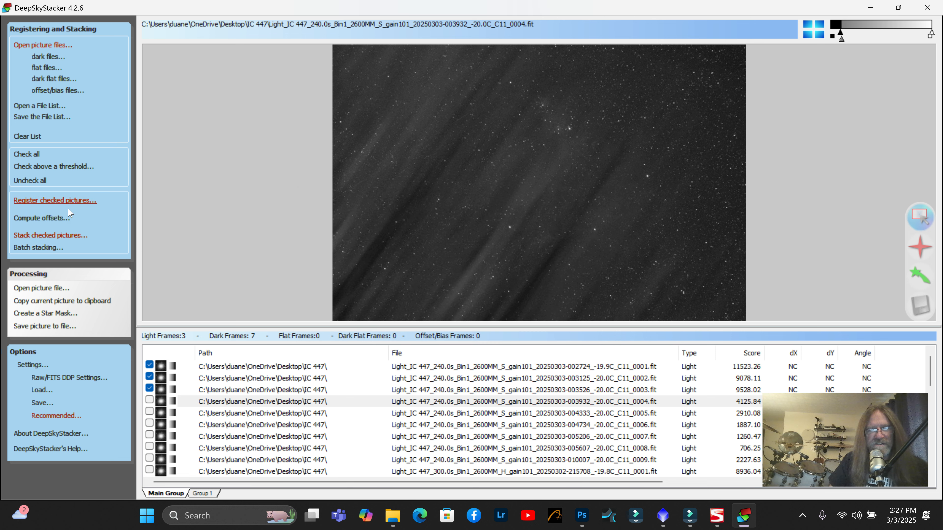
Review the result settings in the stacking parameters and stack the three checked S light frames with the seven darks
left_click(72, 238)
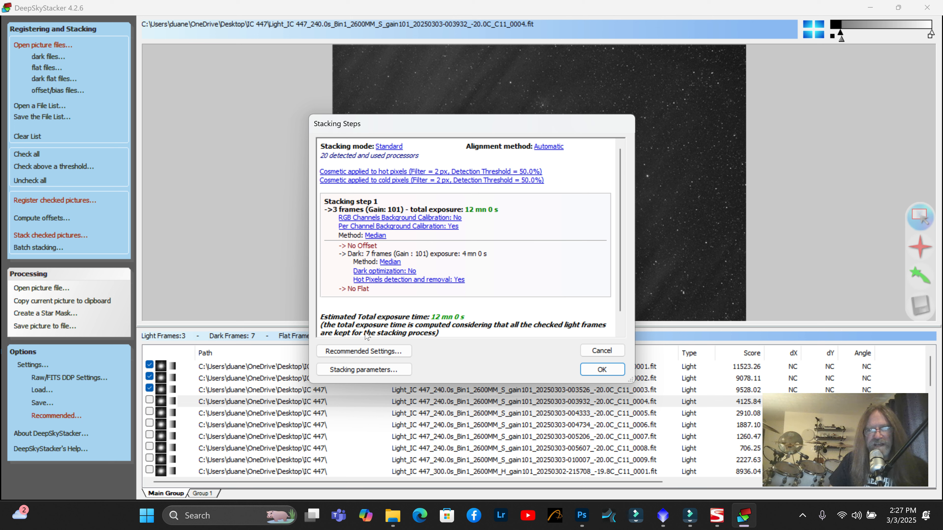
left_click(373, 366)
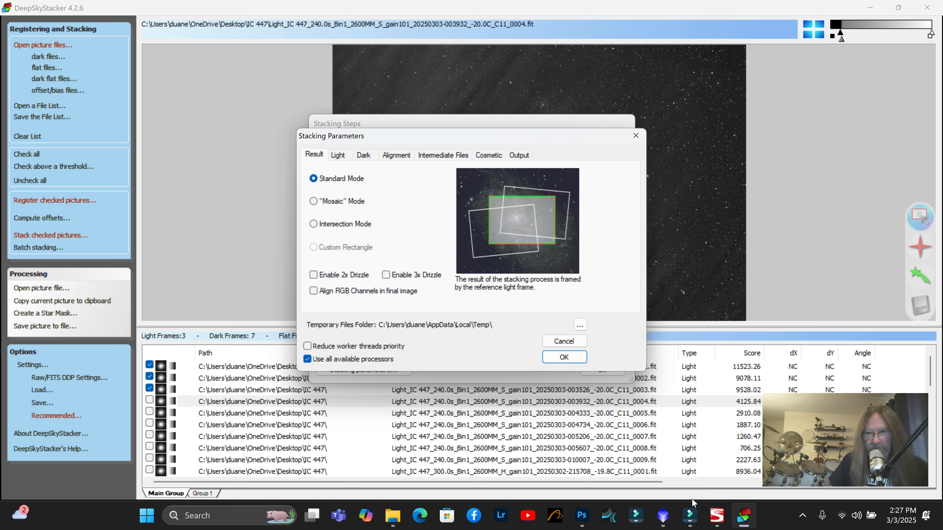
left_click(564, 357)
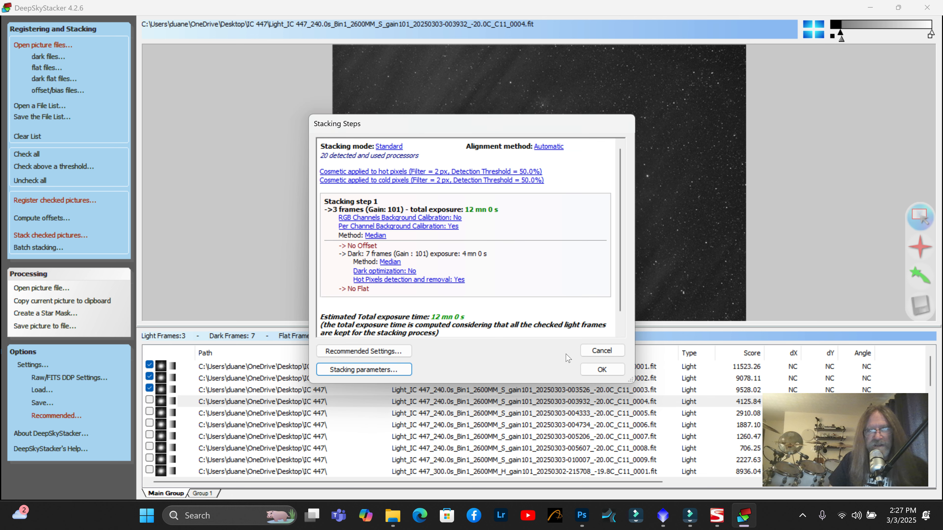
left_click(611, 370)
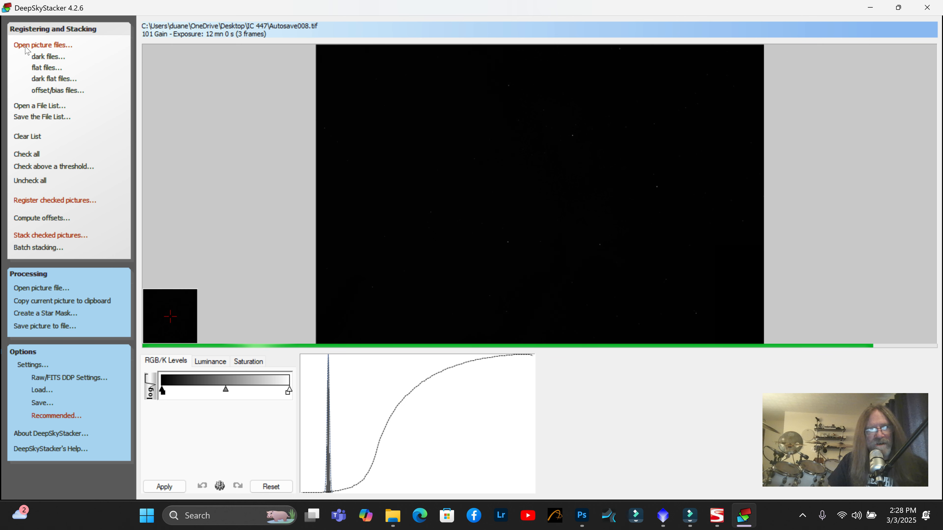
Return to the file list, uncheck the 240 s S light frames and check all ten 300 s H light frames
left_click(25, 46)
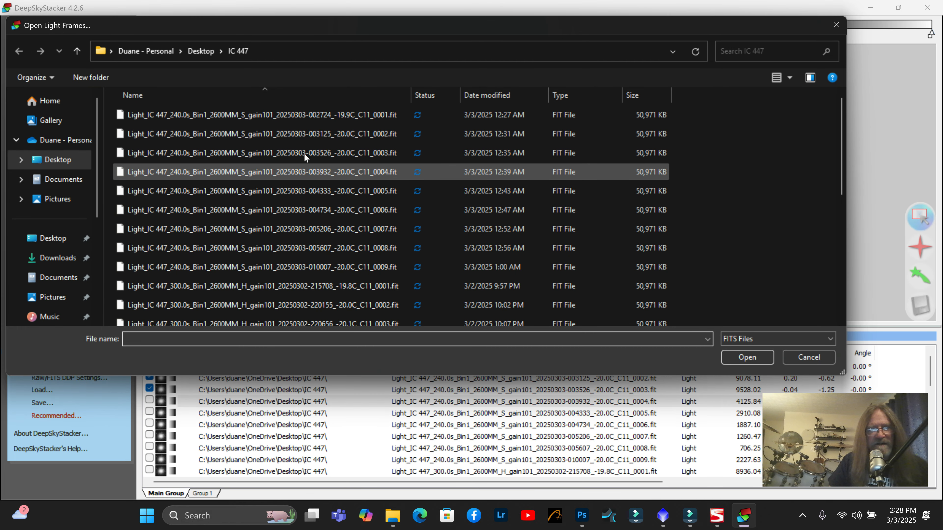
left_click(836, 24)
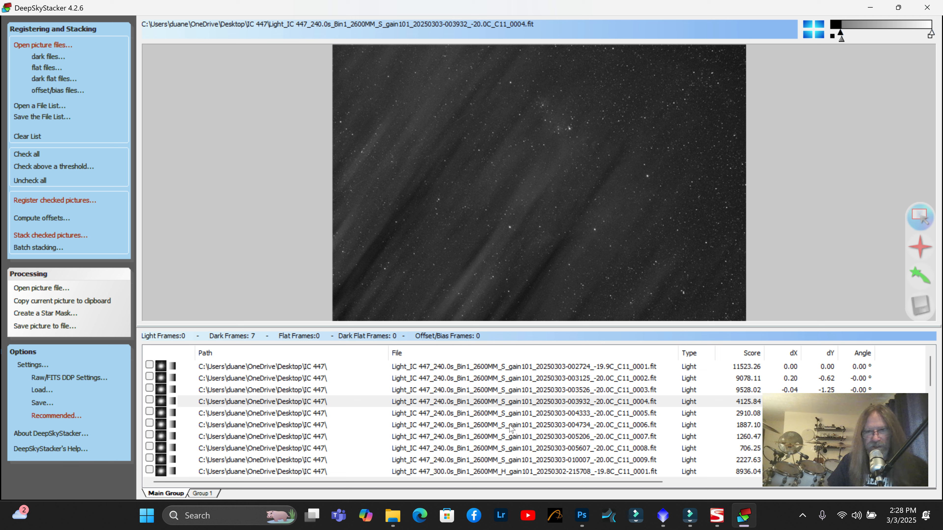
scroll(511, 453, "down", 1)
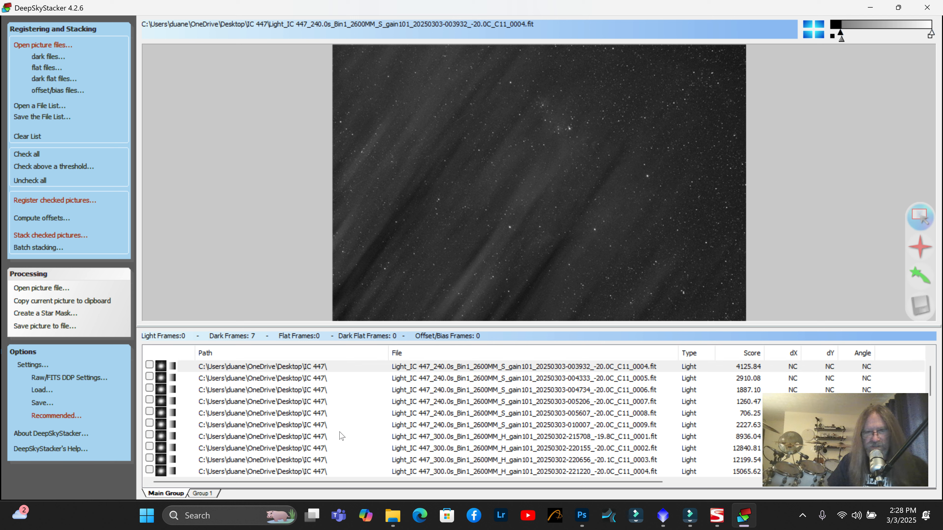
scroll(499, 442, "down", 1)
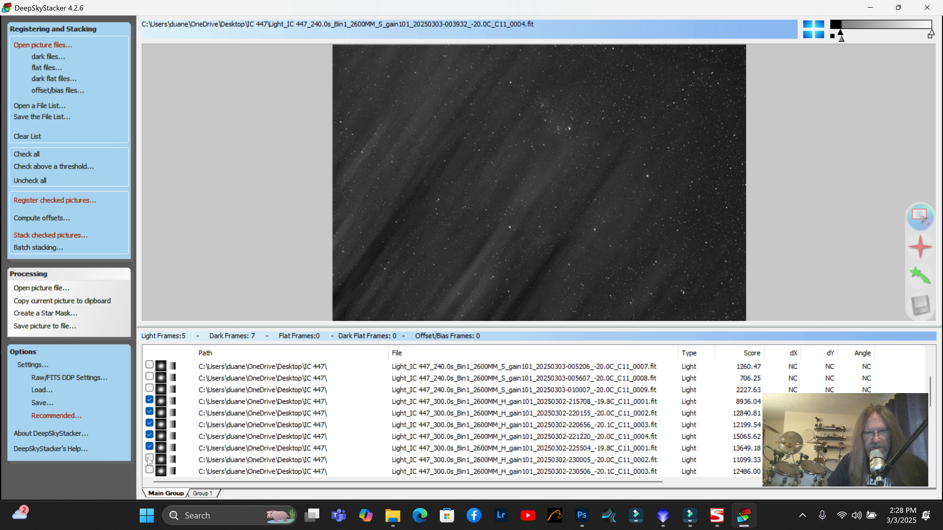
scroll(260, 447, "down", 2)
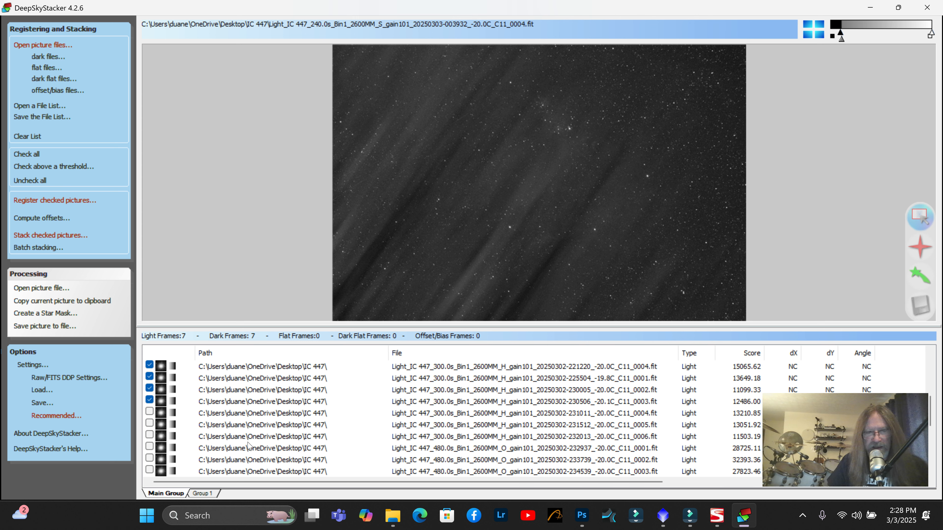
left_click(150, 435)
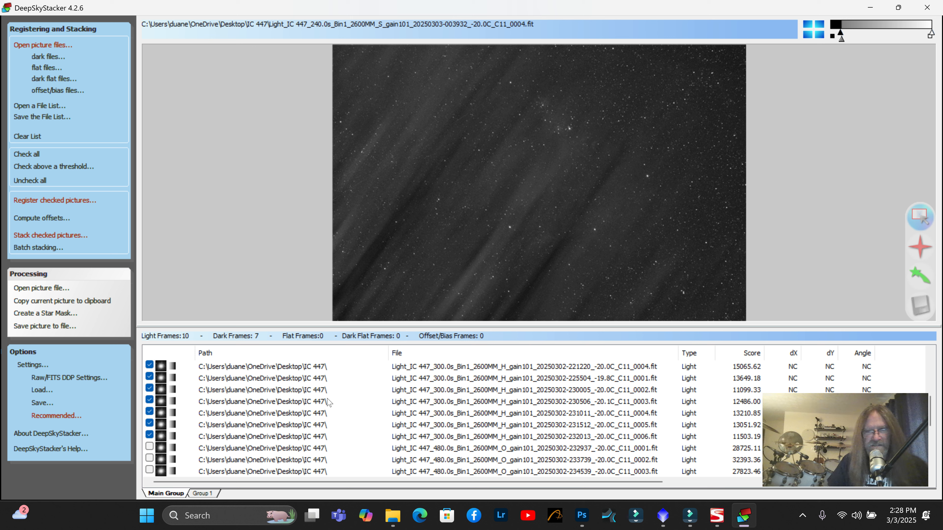
left_click(931, 413)
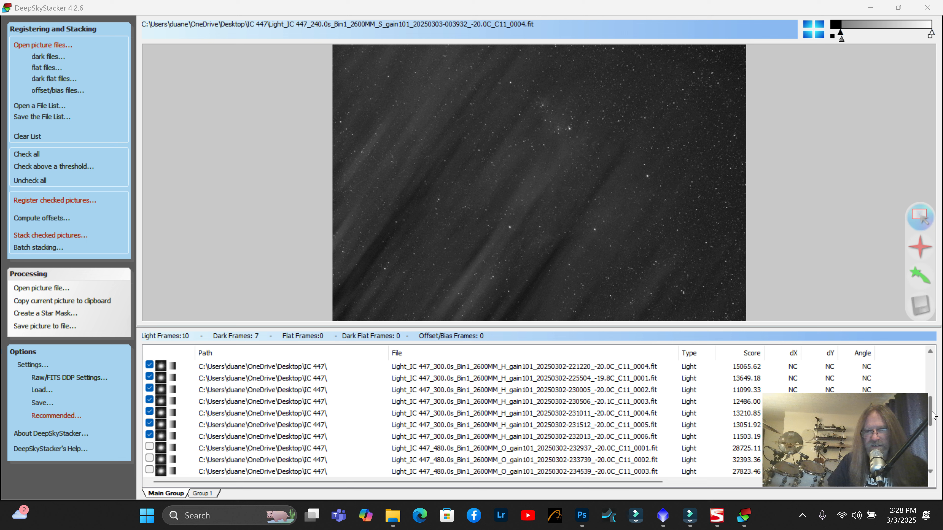
mouse_move(931, 412)
left_mouse_down()
mouse_move(930, 454)
mouse_move(930, 419)
left_mouse_up()
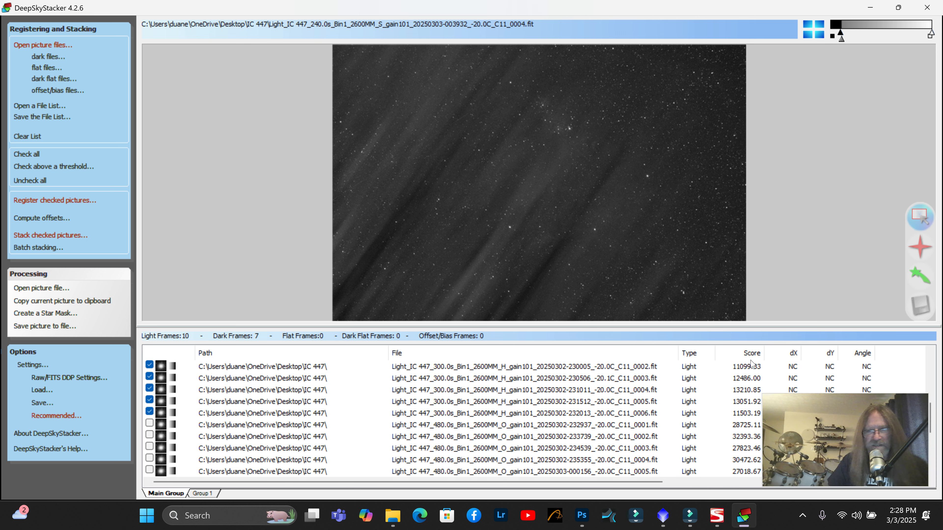
Register the ten checked 300 s H light frames after computing the detected stars, and stack them
left_click(59, 202)
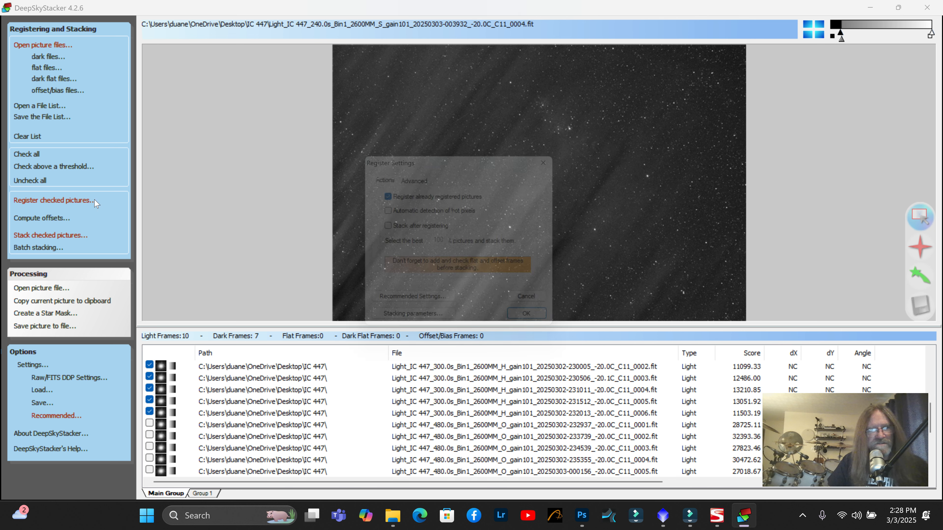
left_click(423, 182)
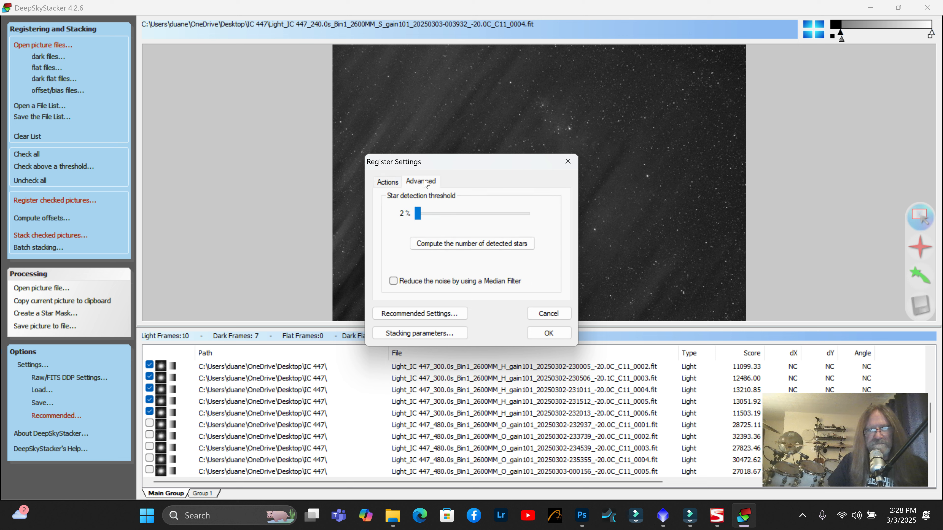
left_click(485, 246)
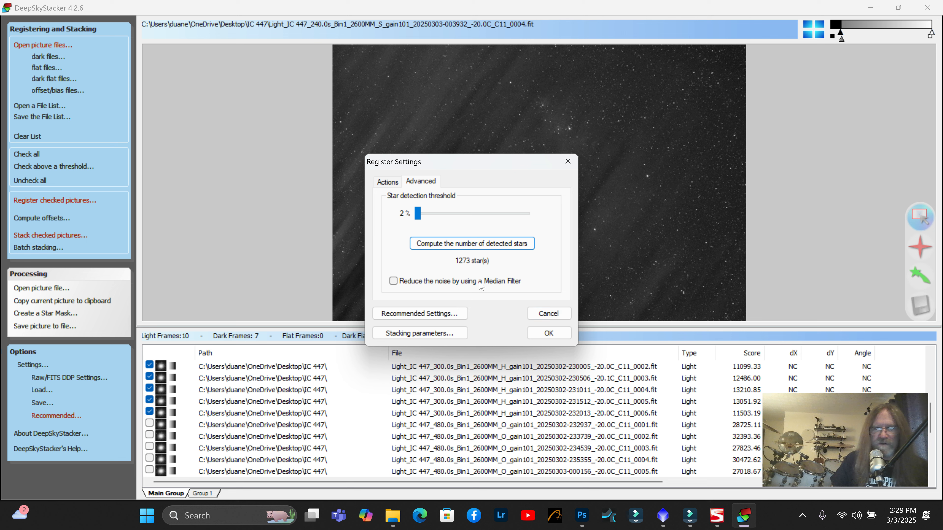
left_click(548, 333)
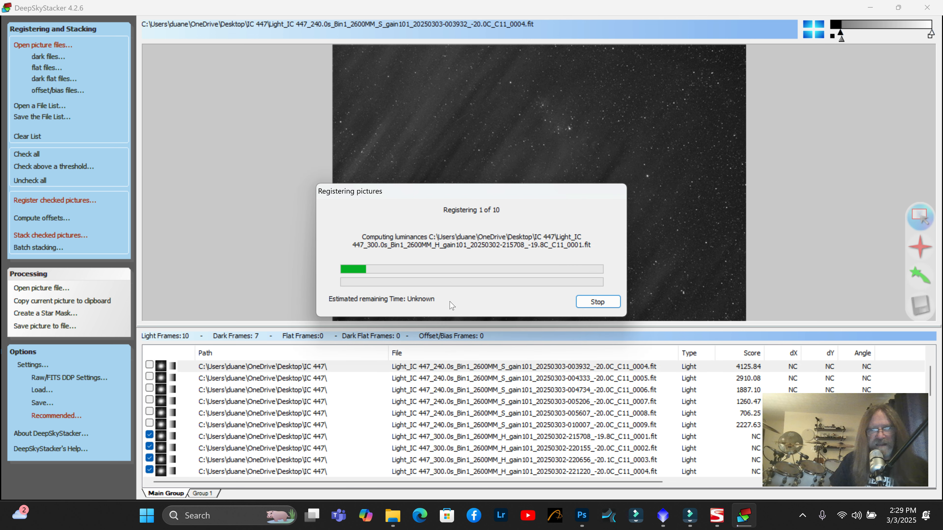
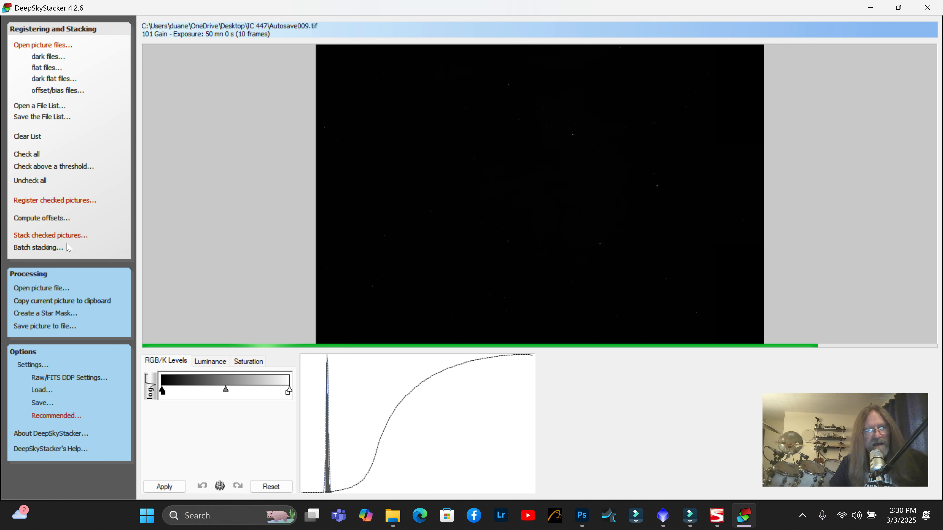
left_click(56, 236)
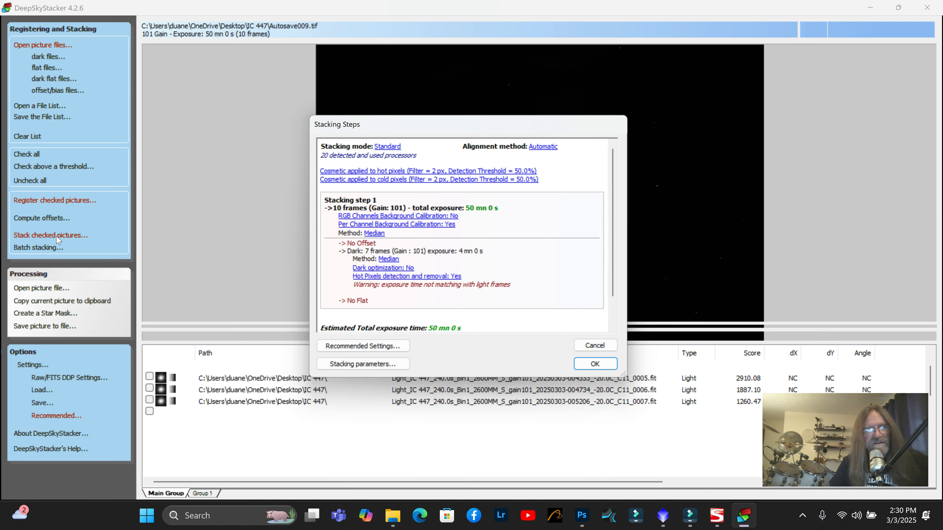
left_click(602, 370)
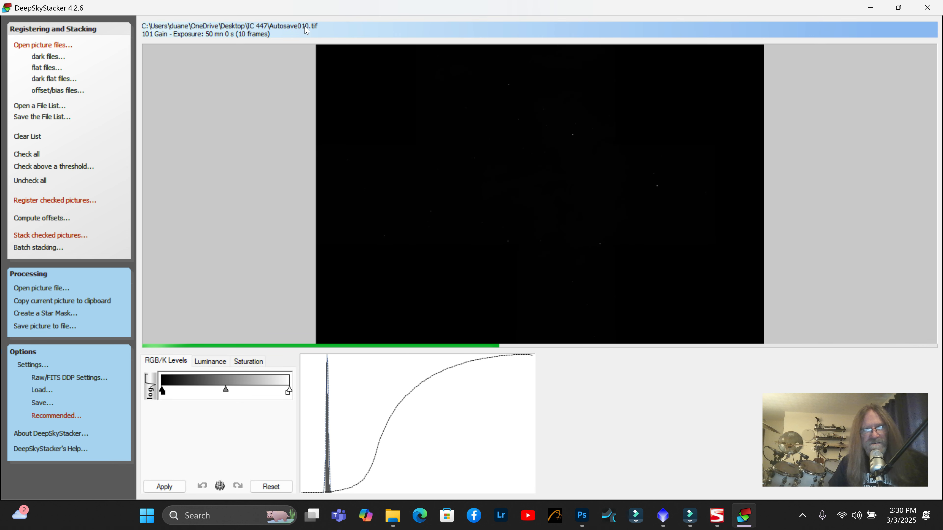
Return to the file list, uncheck the ten 300 s H light frames and check the seven 480 s O light frames
left_click(48, 45)
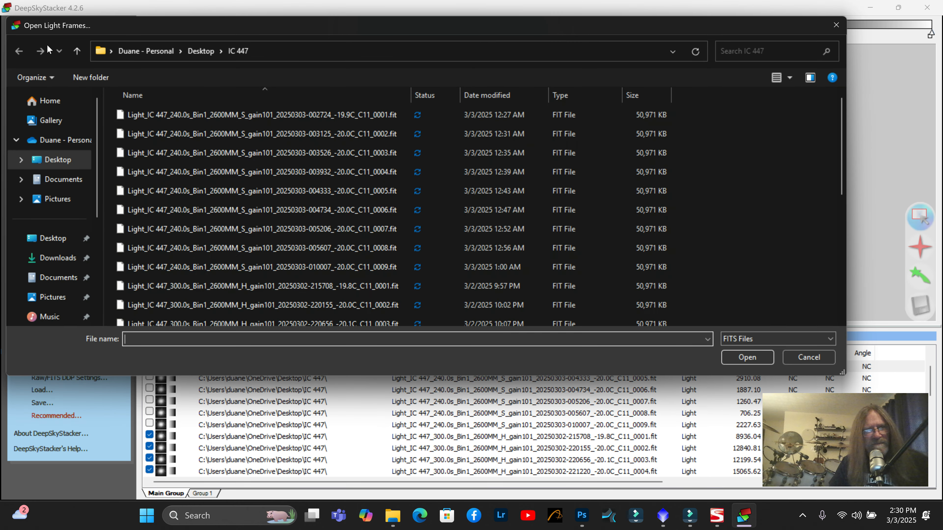
left_click(836, 25)
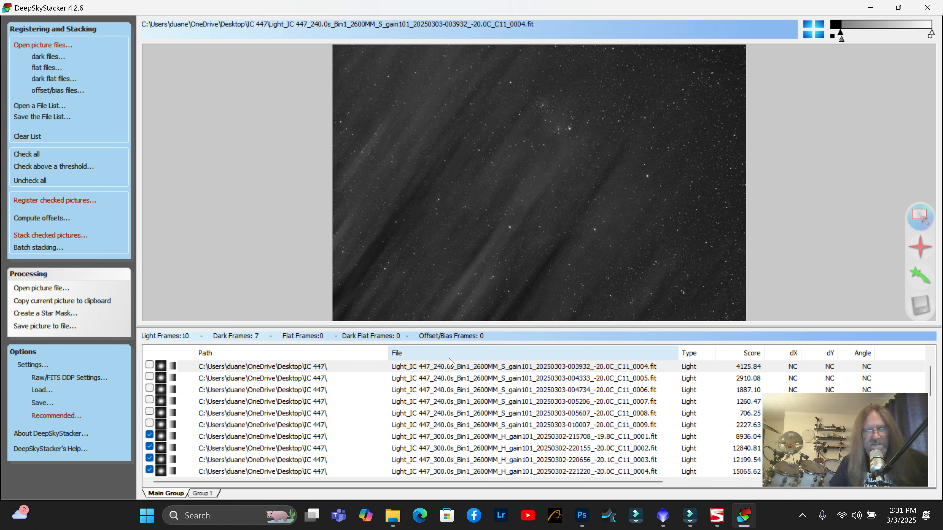
left_click(149, 400)
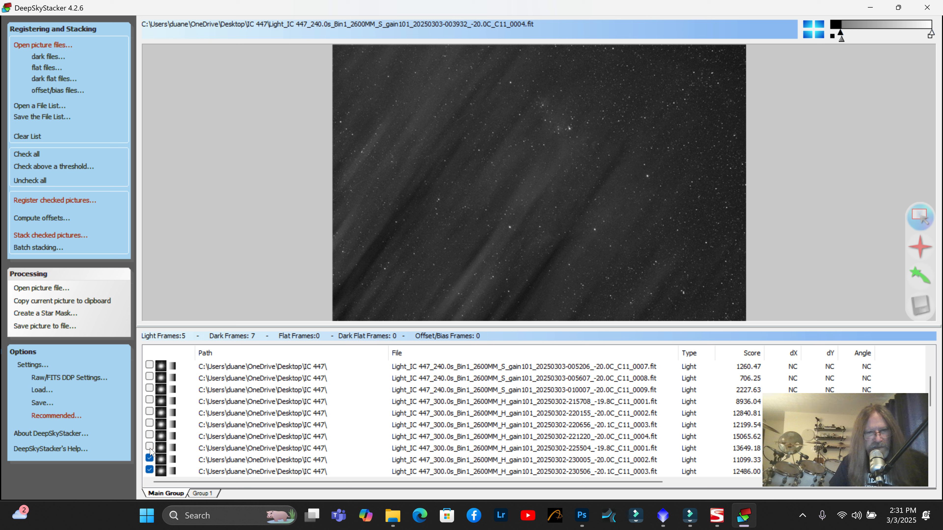
scroll(204, 461, "down", 3)
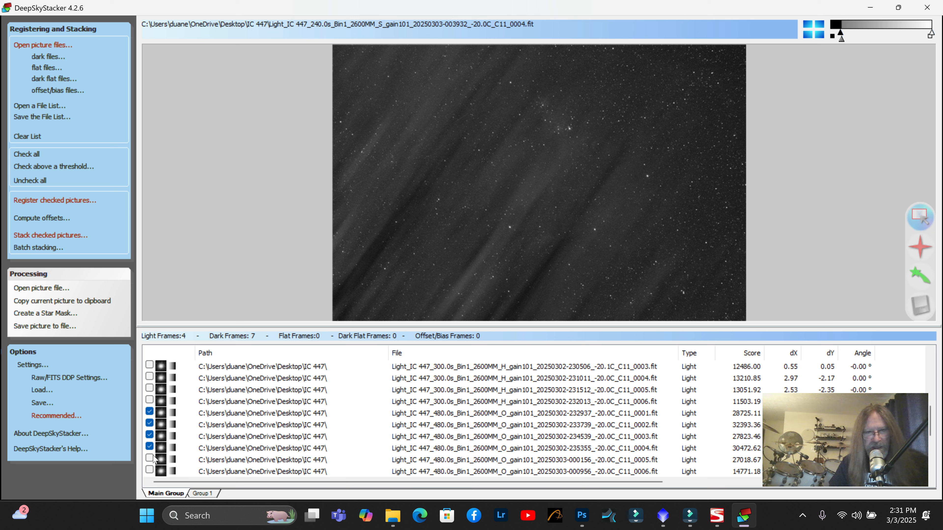
scroll(203, 451, "down", 1)
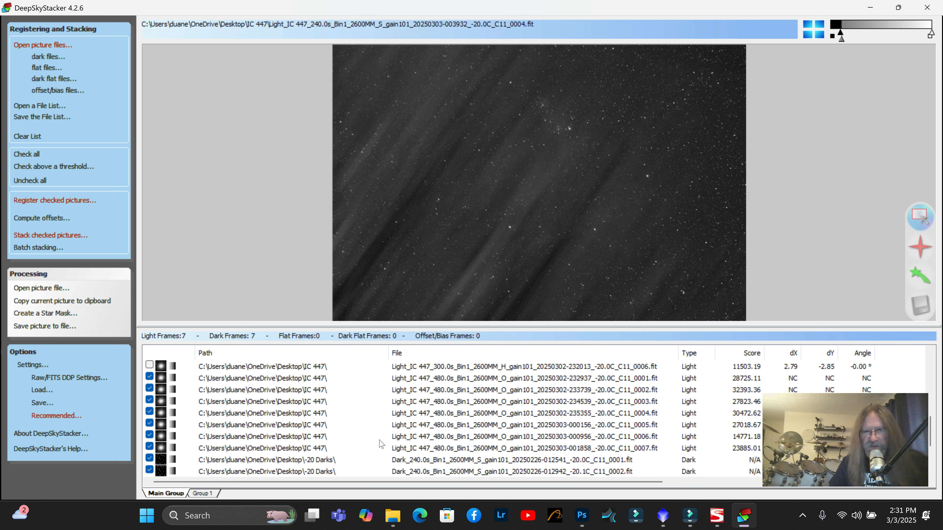
scroll(380, 444, "down", 2)
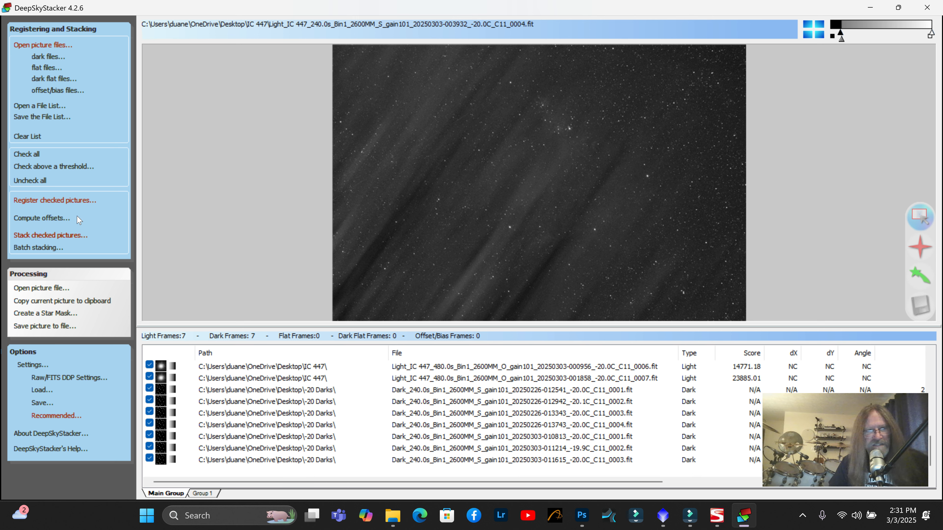
Compute the number of detected stars and register the seven checked 480 s O light frames
left_click(66, 202)
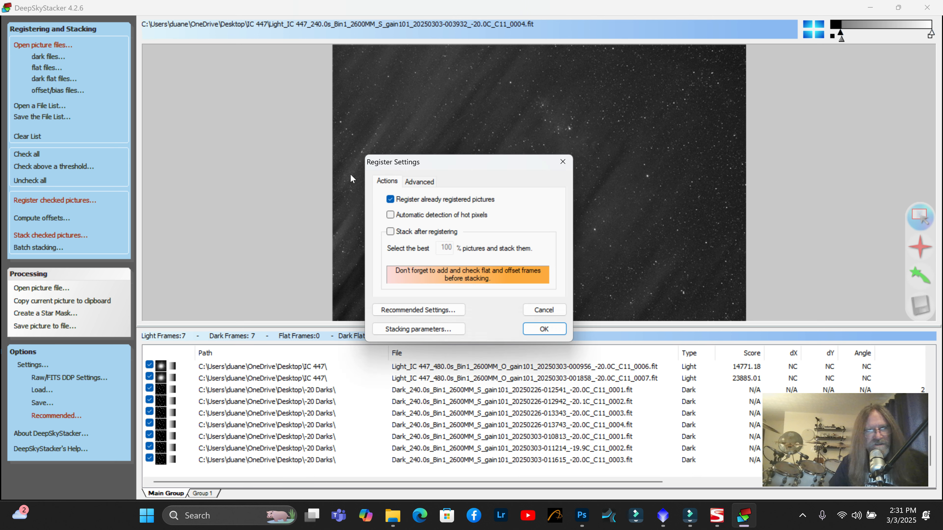
left_click(423, 182)
key("Return")
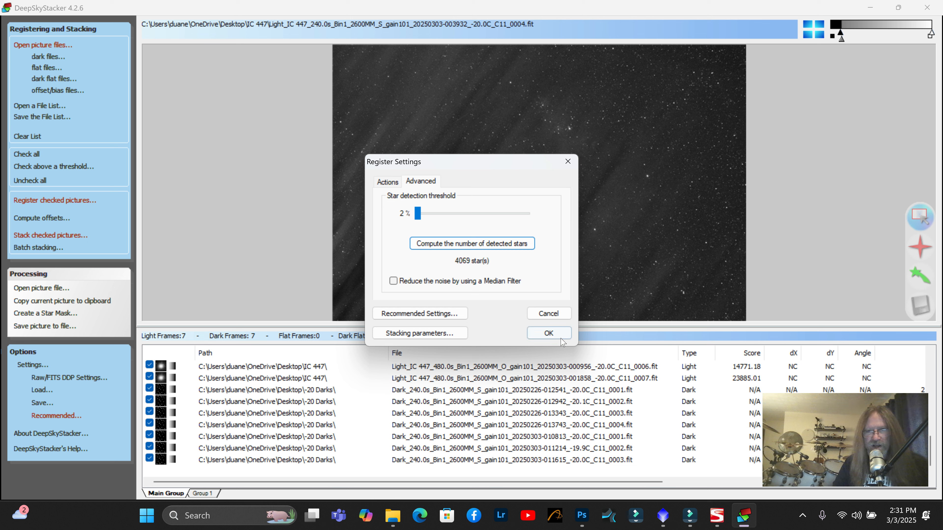
left_click(549, 333)
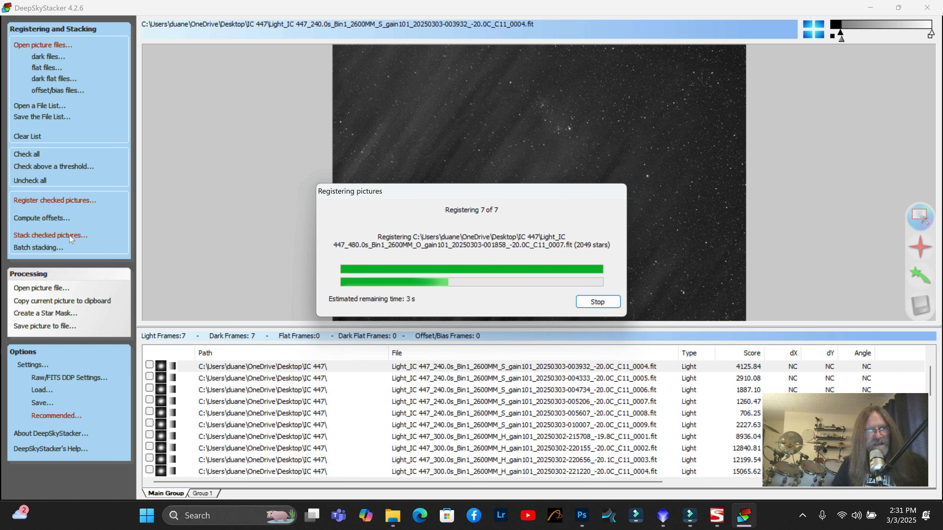
Stack the seven checked O light frames and close the program without saving the file list and settings changes
left_click(62, 236)
left_click(602, 369)
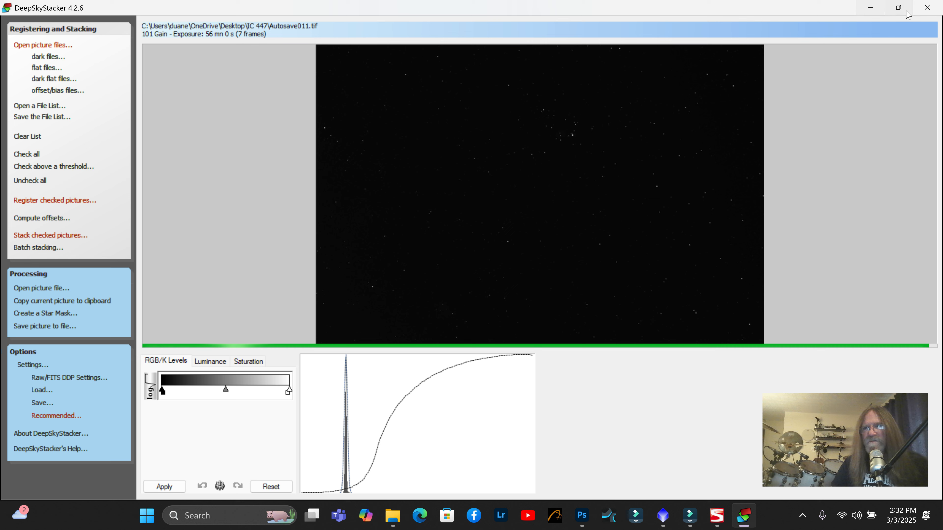
left_click(927, 8)
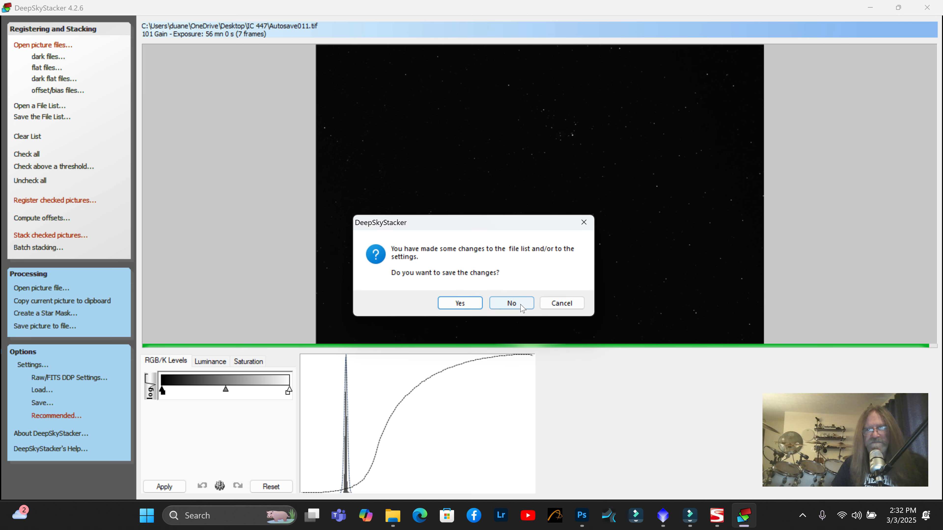
left_click(512, 303)
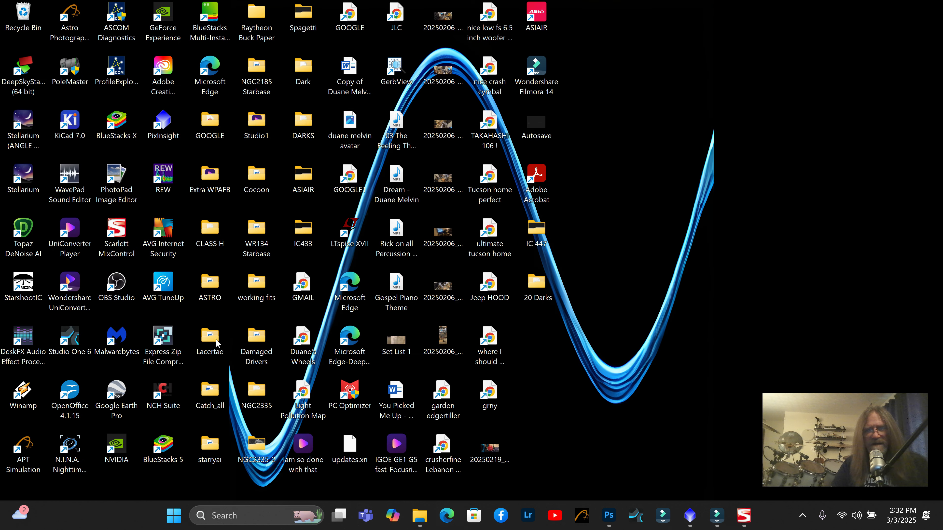
Switch to PixInsight and open the stacked images Autosave008, Autosave009, Autosave010 and Autosave011 from the IC 447 folder
double_click(163, 126)
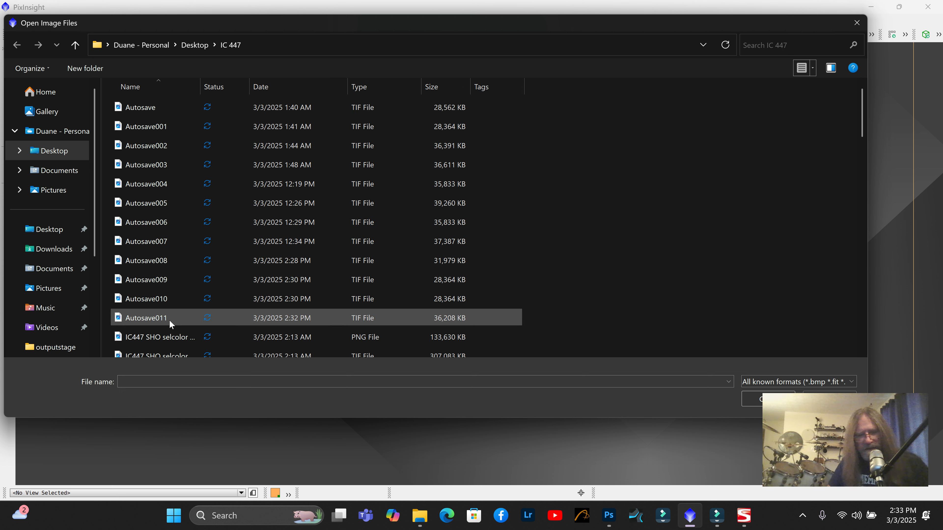
mouse_move(169, 319)
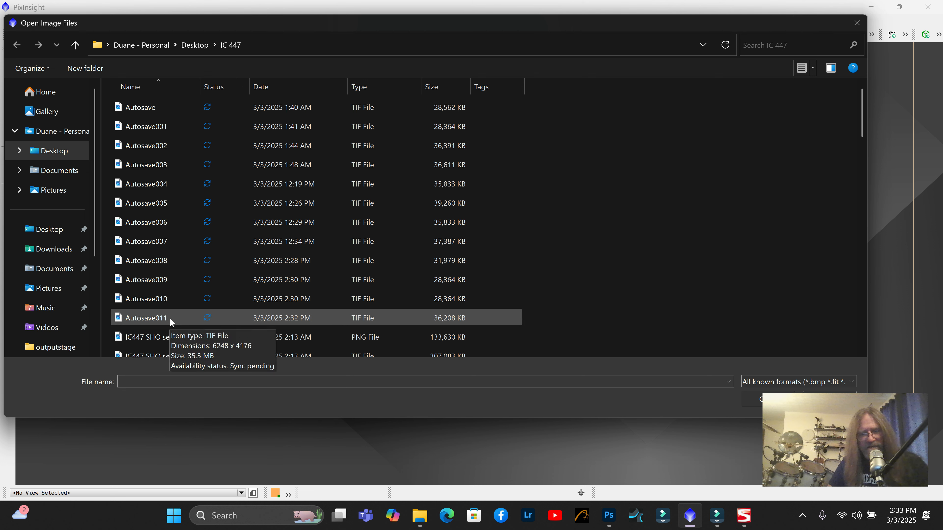
left_click(169, 320)
left_click(167, 298, "ctrl")
left_click(165, 279, "ctrl")
left_click(165, 260, "ctrl")
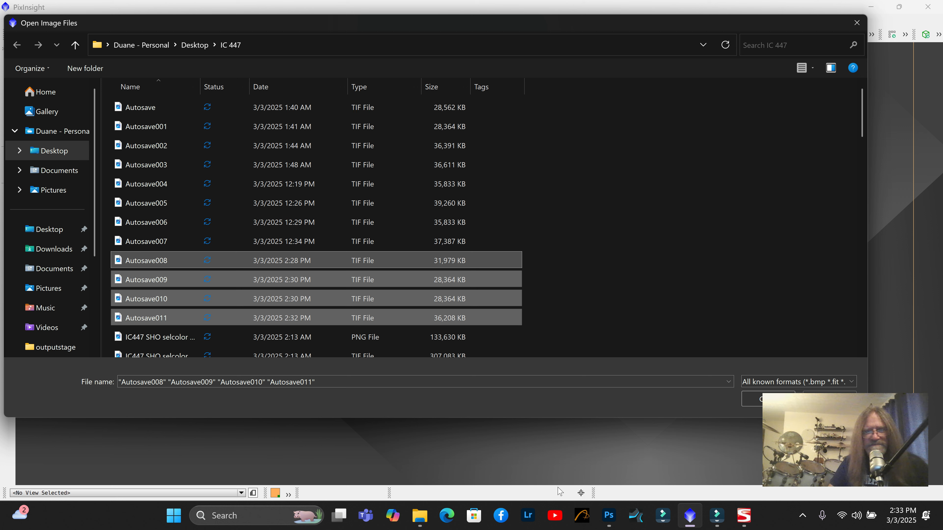
left_click_drag(782, 27, 670, 33)
left_click(656, 406)
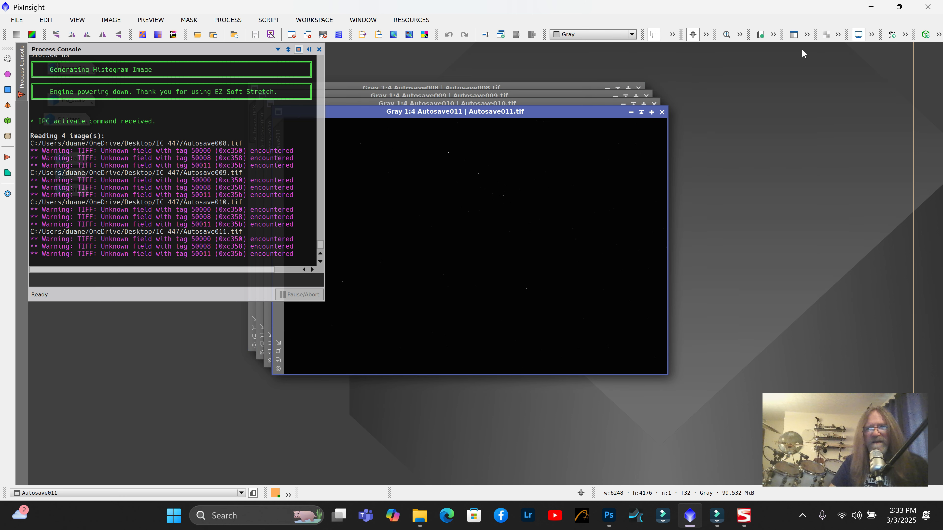
Apply a screen auto-stretch to the Autosave011 and Autosave010 images and move each window aside to uncover the remaining images
left_click(871, 34)
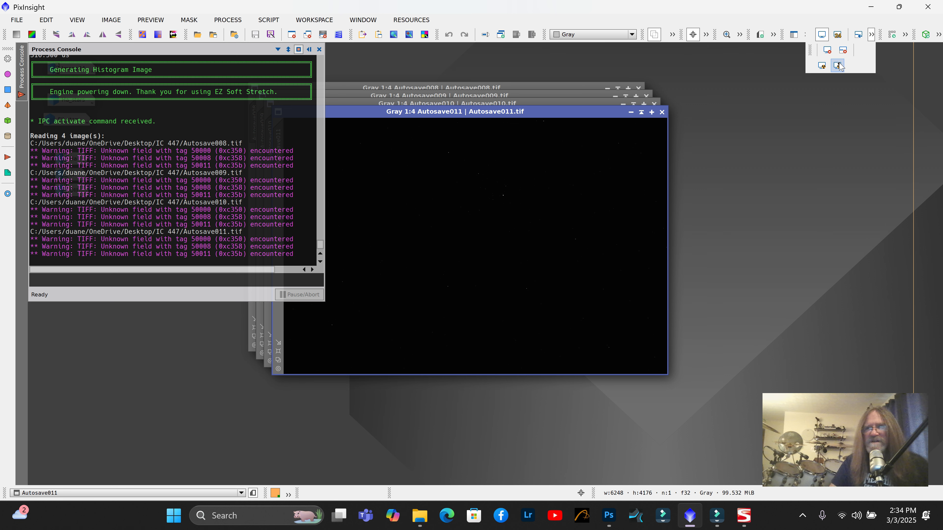
left_click(822, 66)
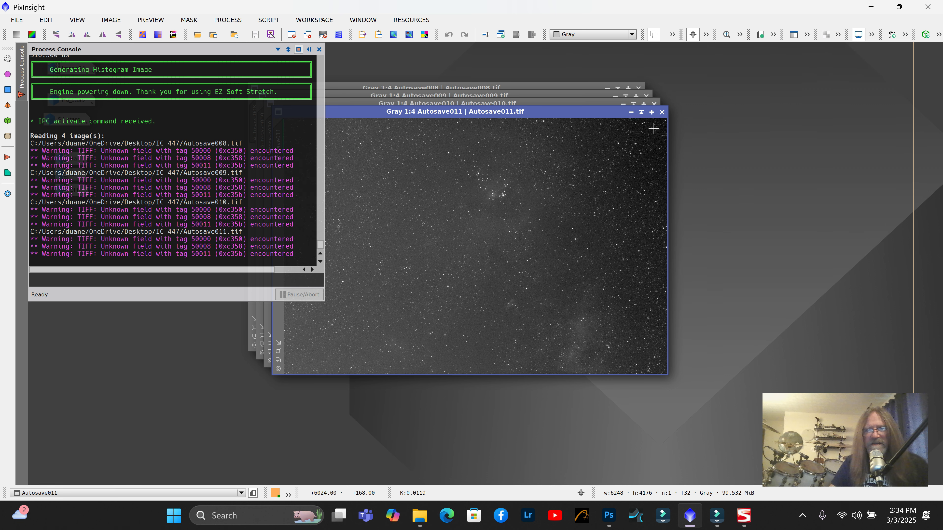
left_click_drag(619, 117, 893, 121)
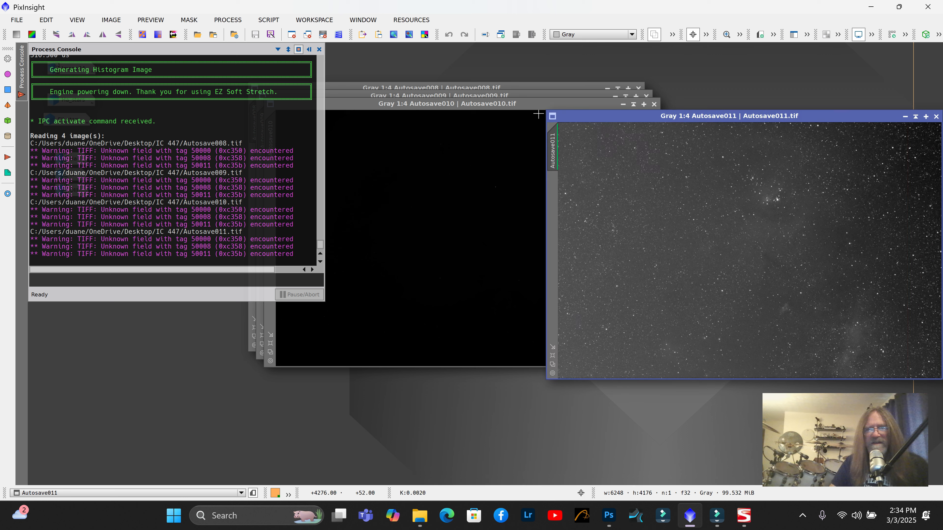
left_click(531, 107)
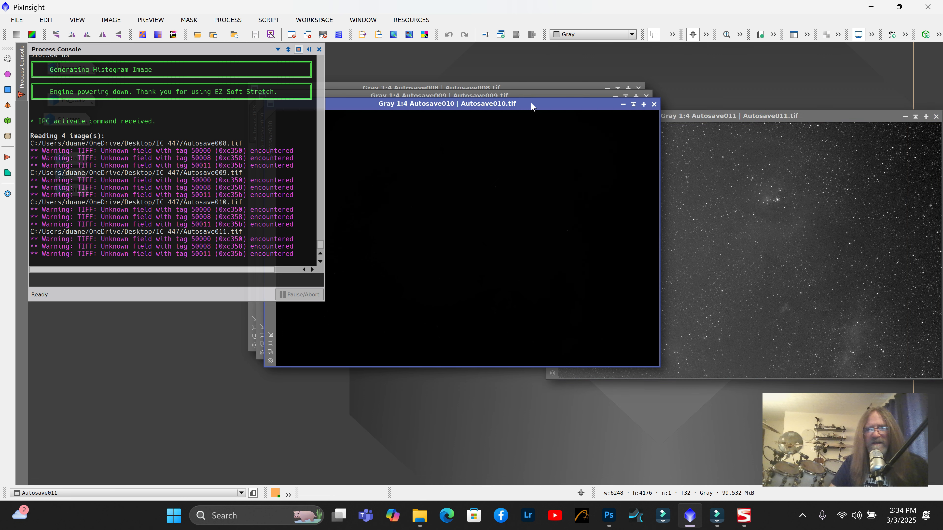
left_click(872, 35)
left_click(822, 66)
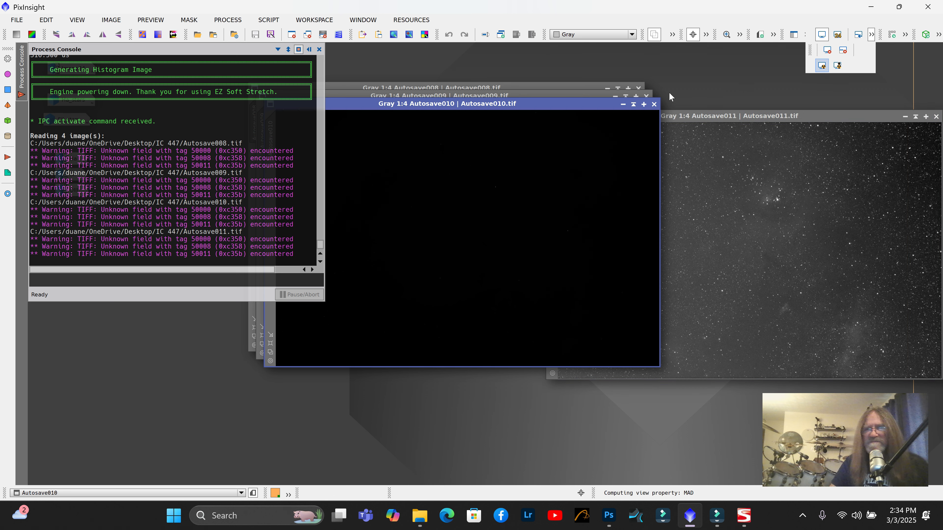
left_click_drag(552, 106, 821, 146)
Auto-stretch the display of Autosave009, then minimize it and park its icon below the process console
left_click(568, 97)
left_click(871, 35)
left_click(822, 66)
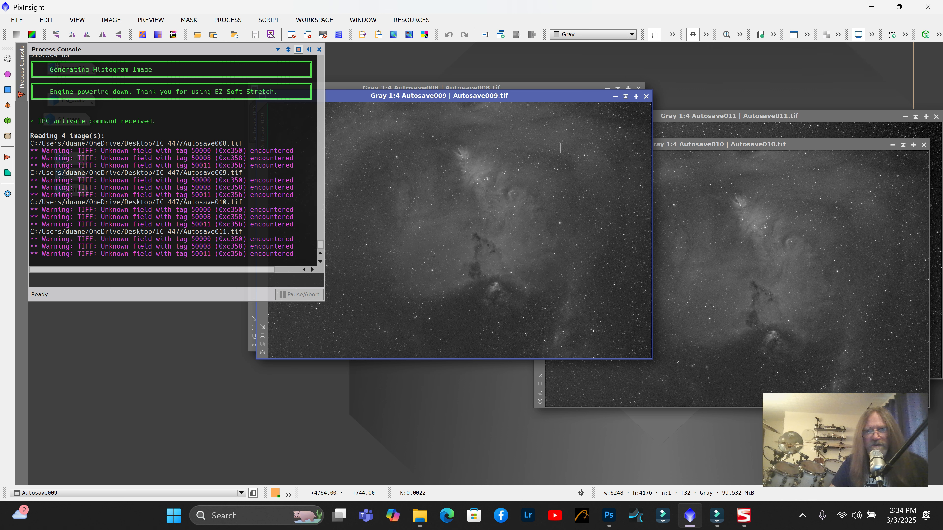
left_click_drag(542, 102, 355, 208)
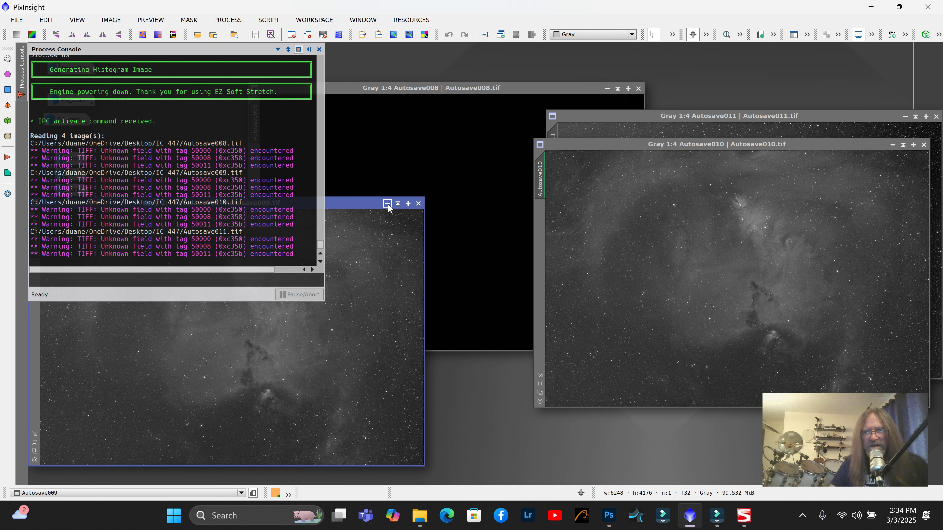
left_click(387, 205)
left_click_drag(237, 339, 91, 345)
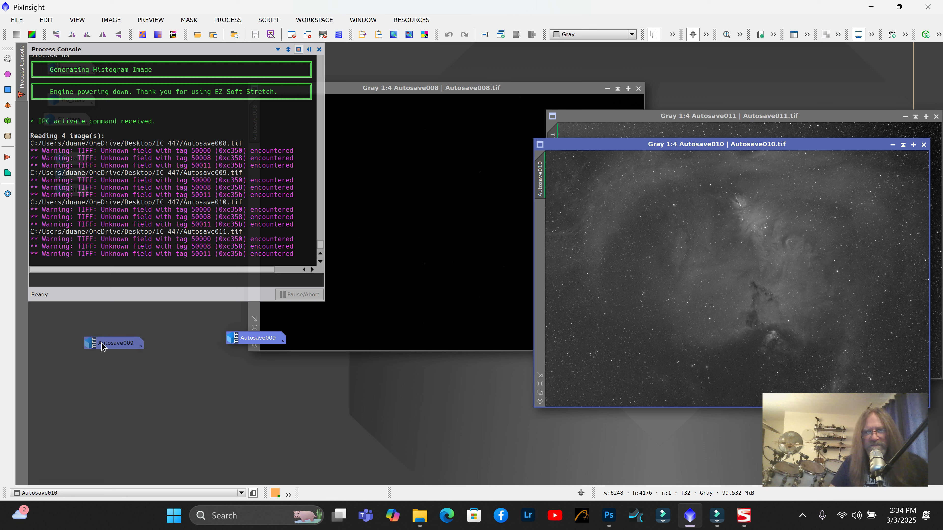
Auto-stretch the display of Autosave008 and move its window clear of the process console
left_click(531, 86)
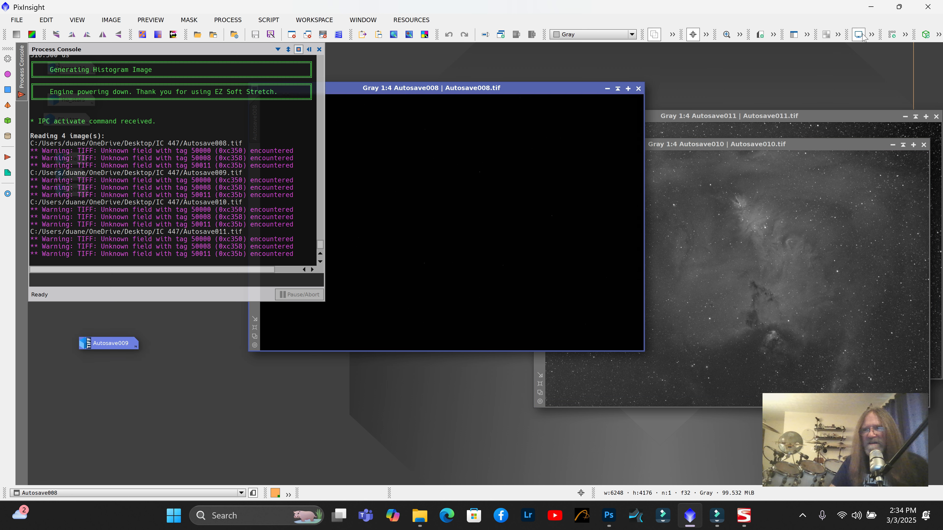
left_click(871, 34)
left_click(822, 66)
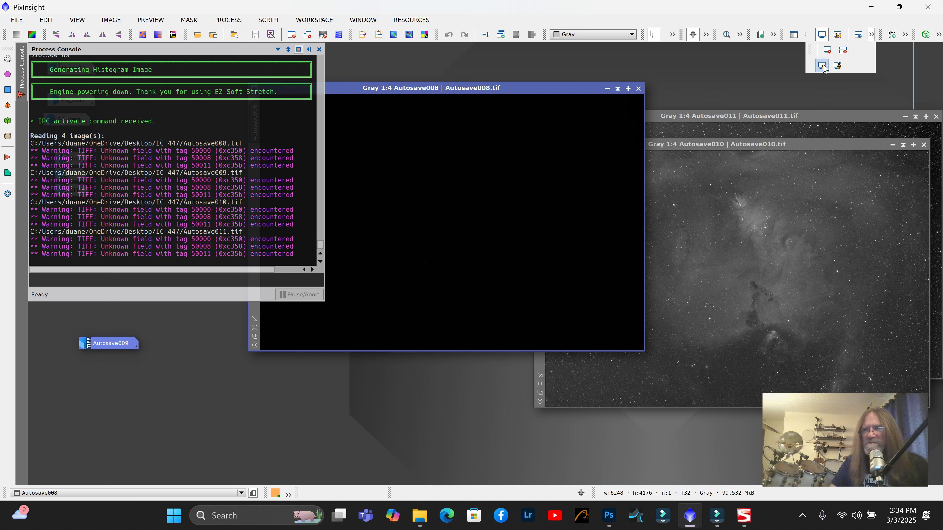
left_click_drag(520, 88, 625, 74)
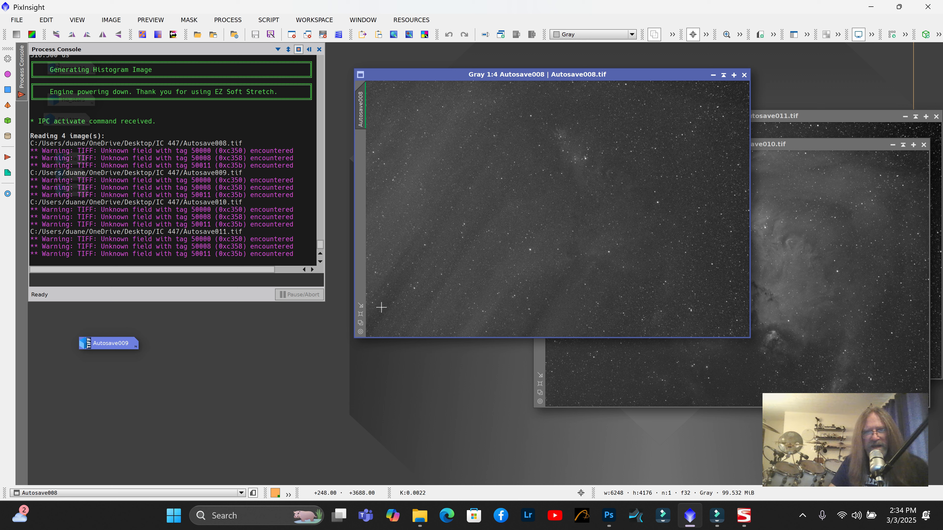
Change the image identifier of Autosave008 to SIIx and minimize its window
right_click(360, 110)
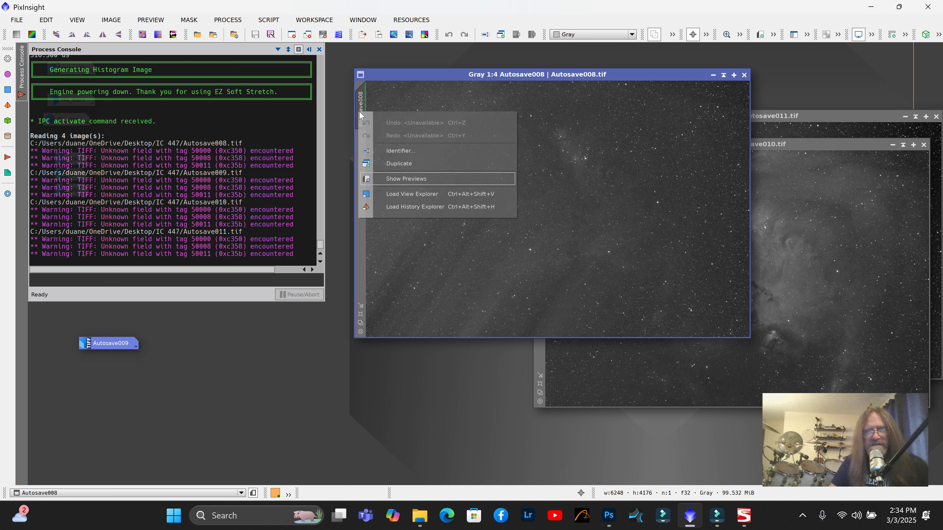
left_click(401, 151)
type("SII")
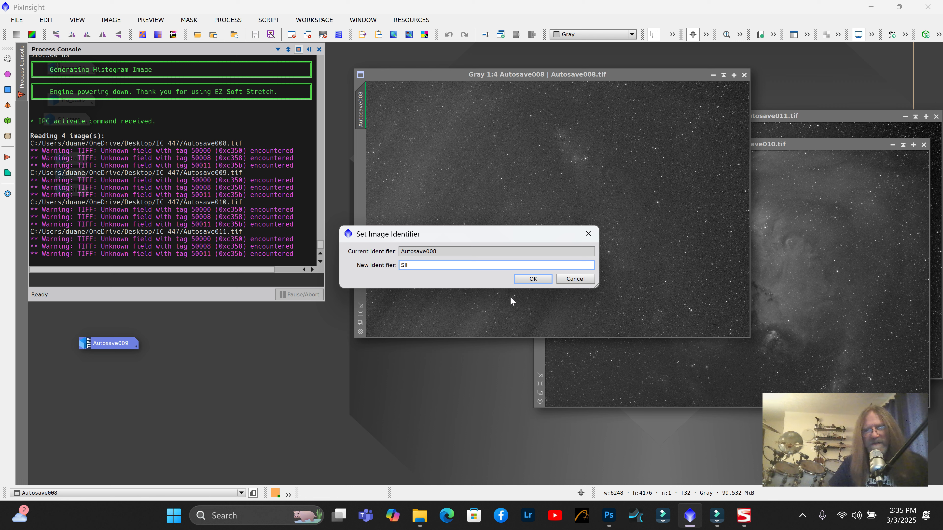
left_click(534, 281)
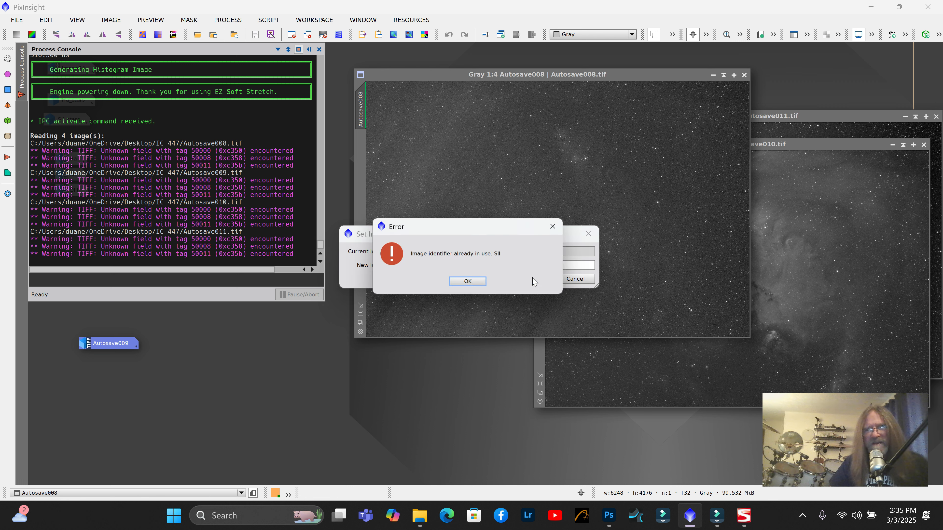
left_click(469, 283)
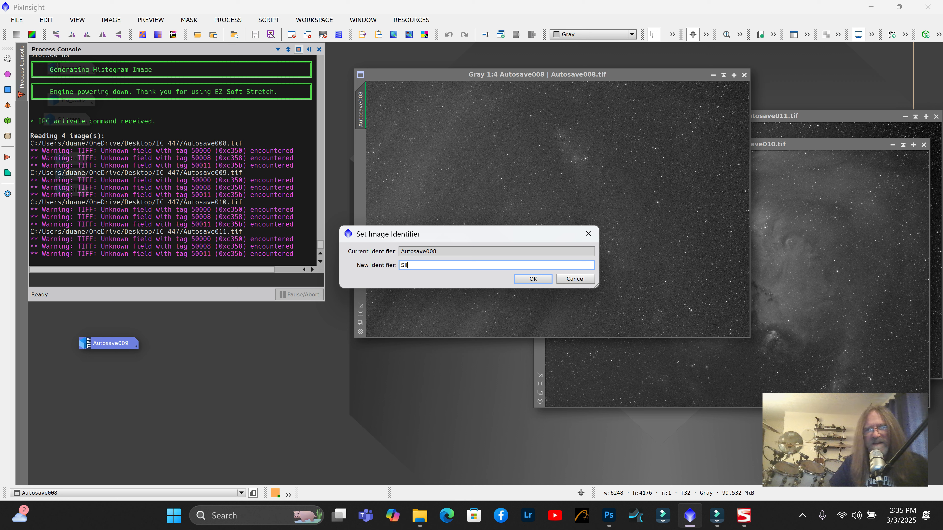
type("x")
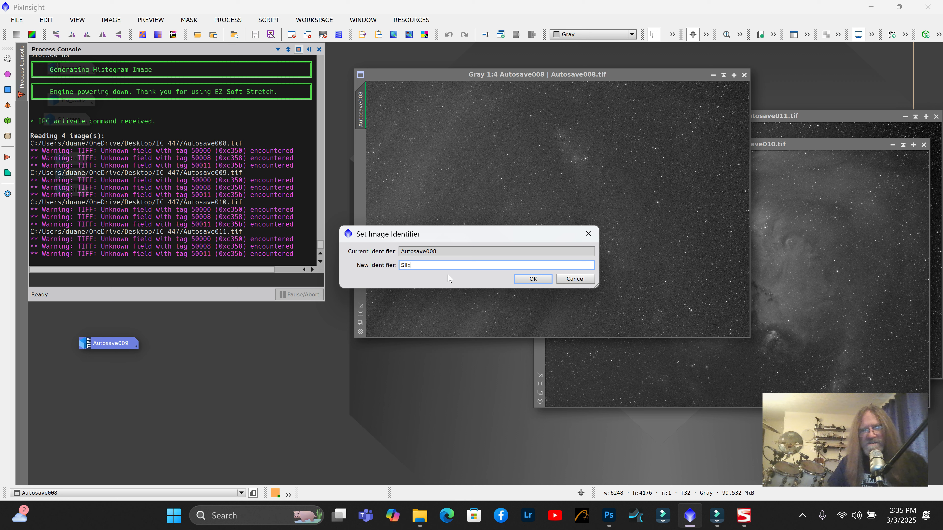
left_click(522, 279)
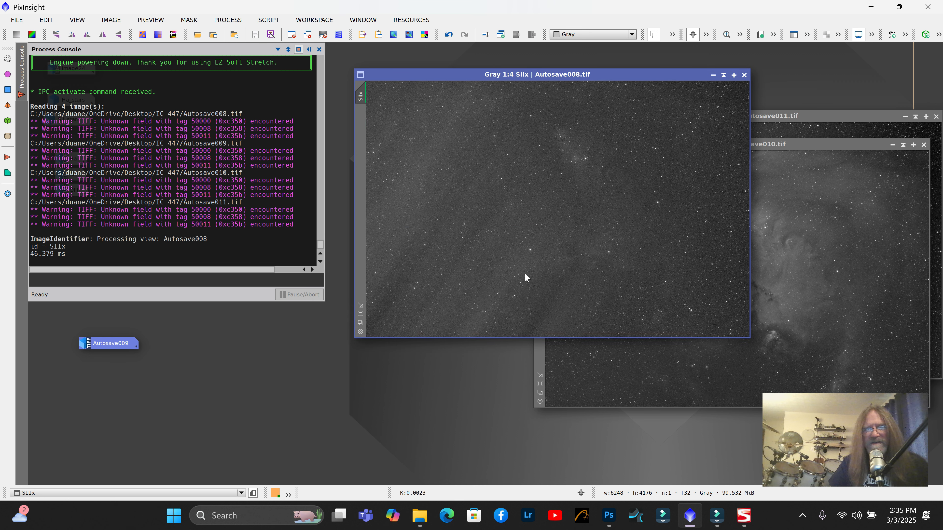
left_click(713, 75)
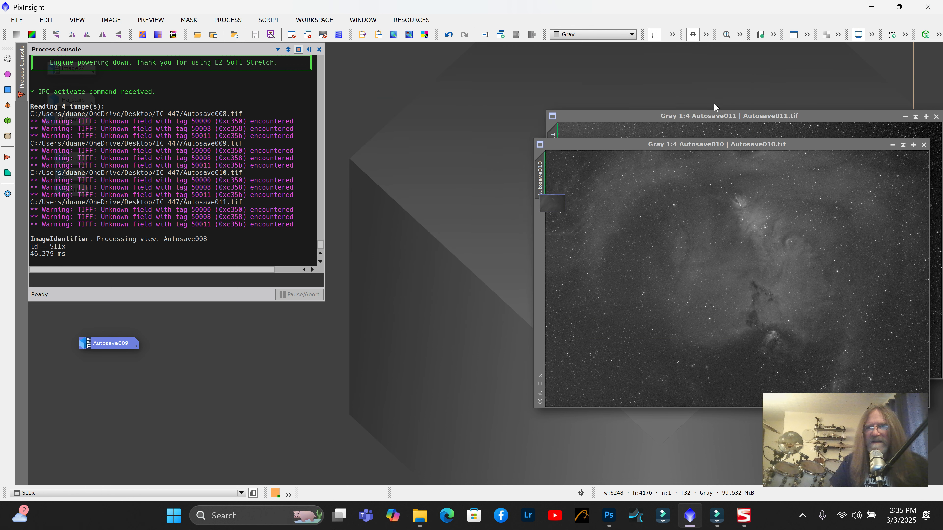
Change the image identifier of Autosave010 to Hax and minimize its window
right_click(540, 182)
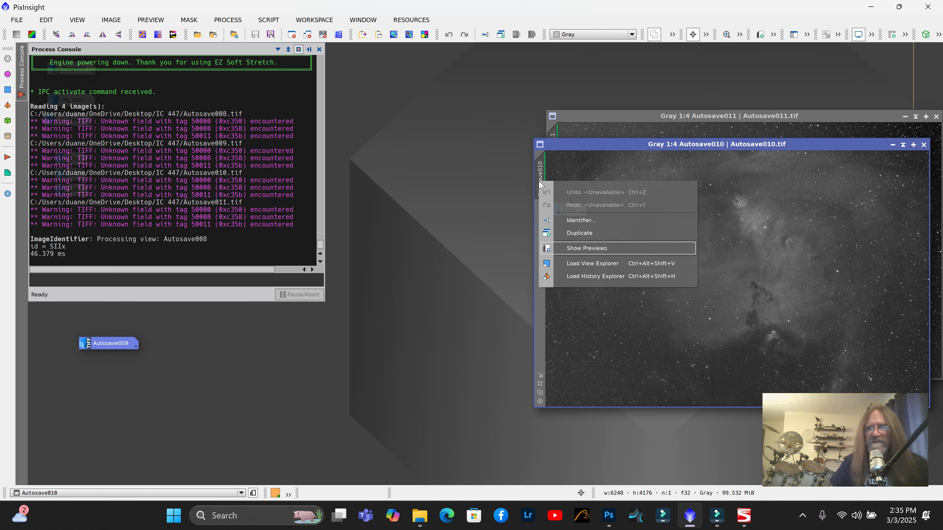
left_click(582, 220)
left_click(450, 265)
key("BackSpace")
key("BackSpace")
key("BackSpace")
key("BackSpace")
key("BackSpace")
key("BackSpace")
key("BackSpace")
key("BackSpace")
key("BackSpace")
key("BackSpace")
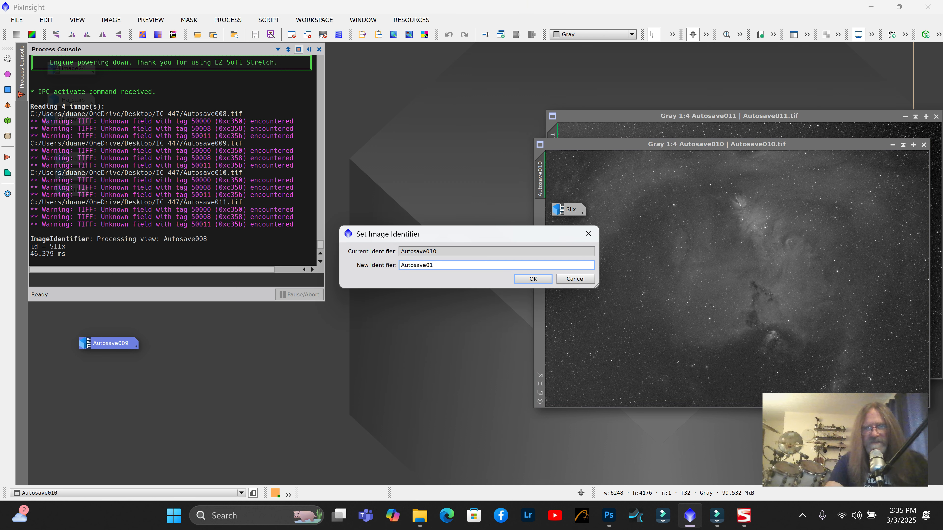
key("BackSpace")
type("Hax")
left_click(533, 279)
left_click(893, 145)
Change the image identifier of Autosave011 to OIIIx and minimize its window
left_click(804, 118)
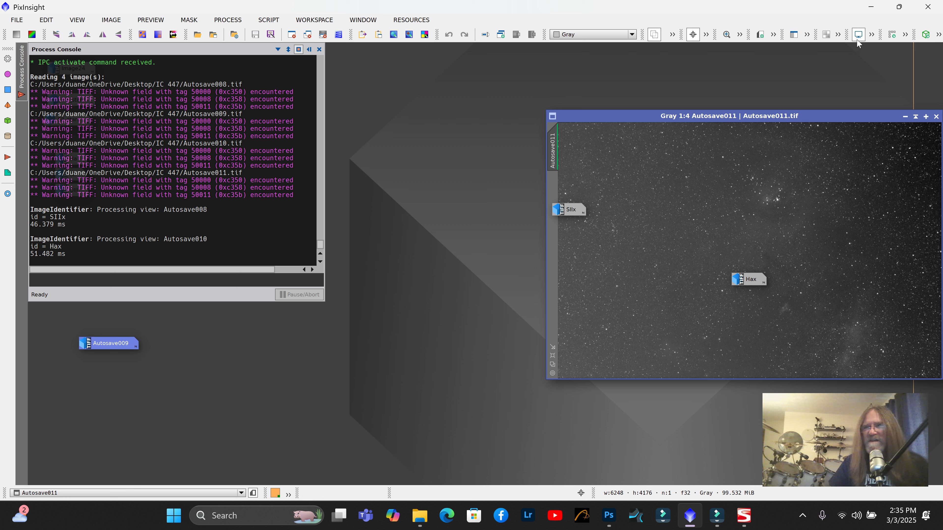
right_click(558, 150)
left_click(592, 190)
left_click(438, 265)
key("BackSpace")
key("BackSpace")
key("BackSpace")
key("BackSpace")
key("BackSpace")
key("BackSpace")
key("BackSpace")
key("BackSpace")
key("BackSpace")
key("BackSpace")
key("BackSpace")
type("OIII")
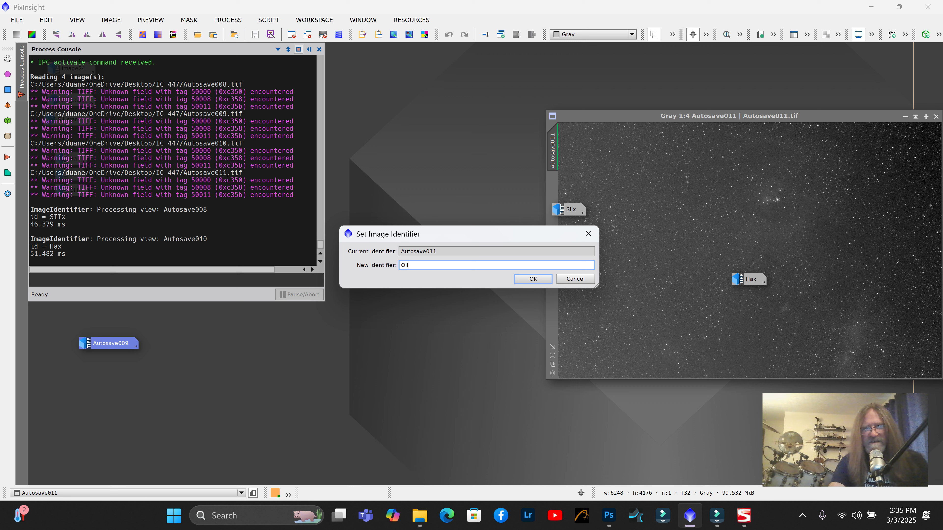
type("x")
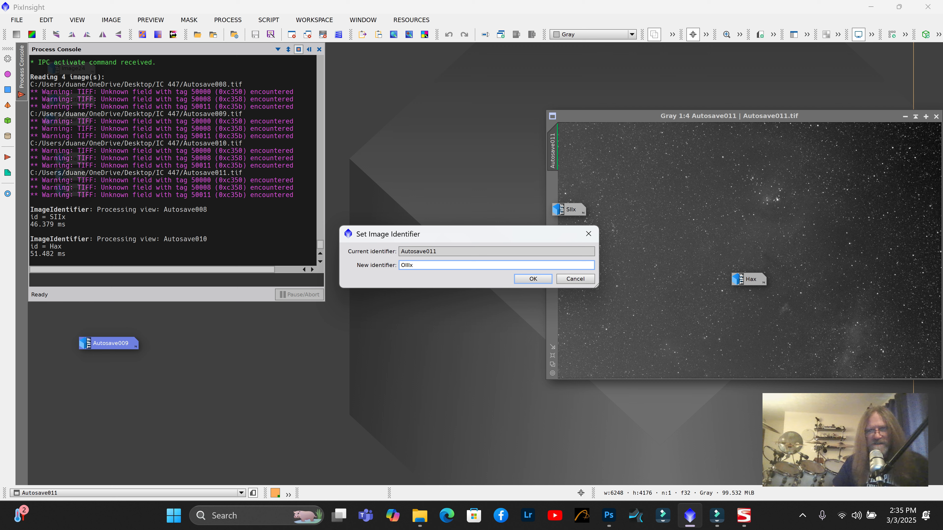
left_click(541, 278)
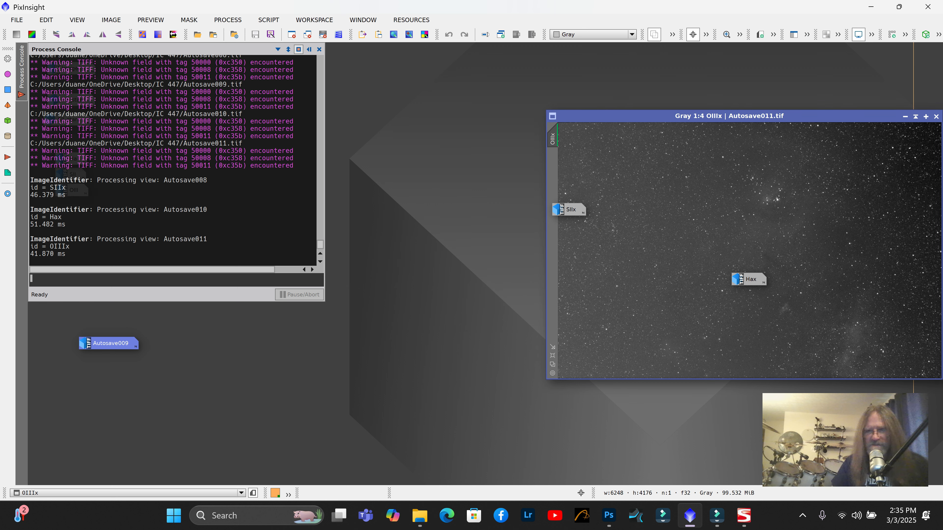
left_click(906, 117)
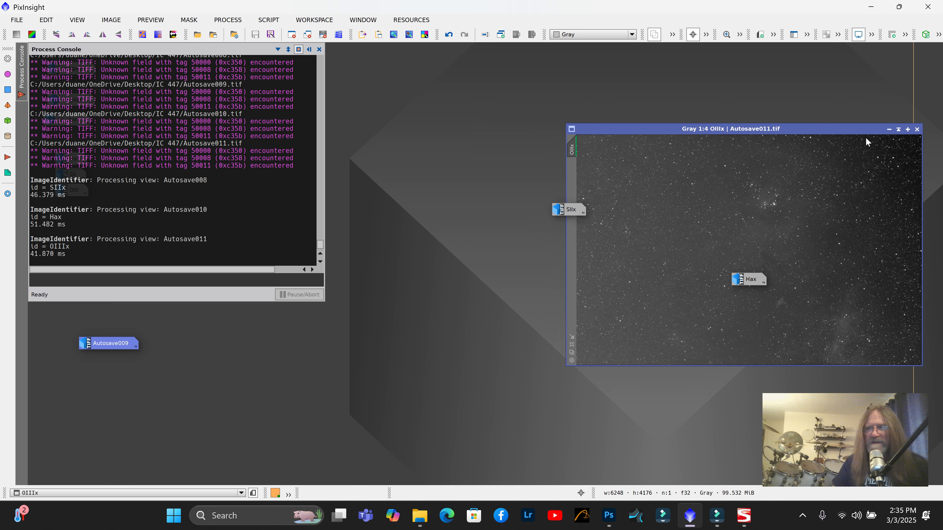
Move the SIIx icon near the other two, restore the SIIx and OIIIx images, and place the OIIIx window directly over SIIx
left_click_drag(550, 199, 766, 231)
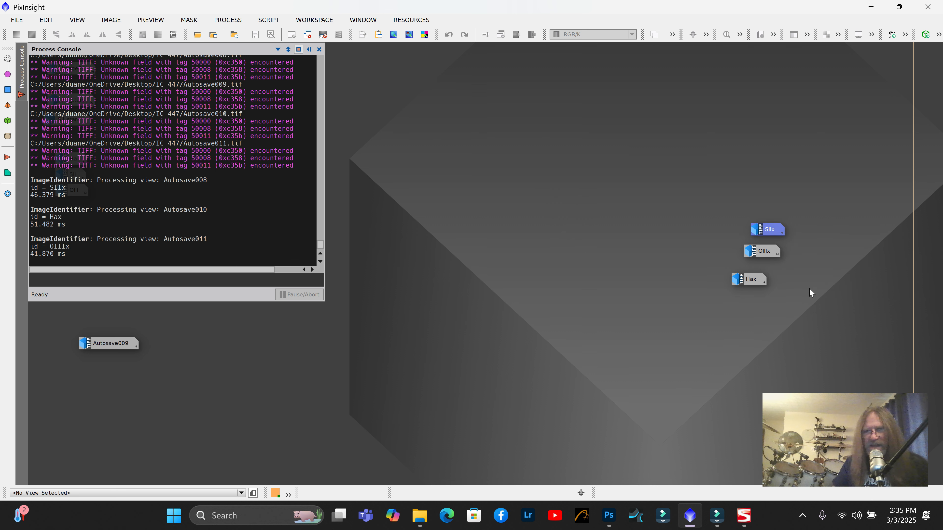
mouse_move(772, 230)
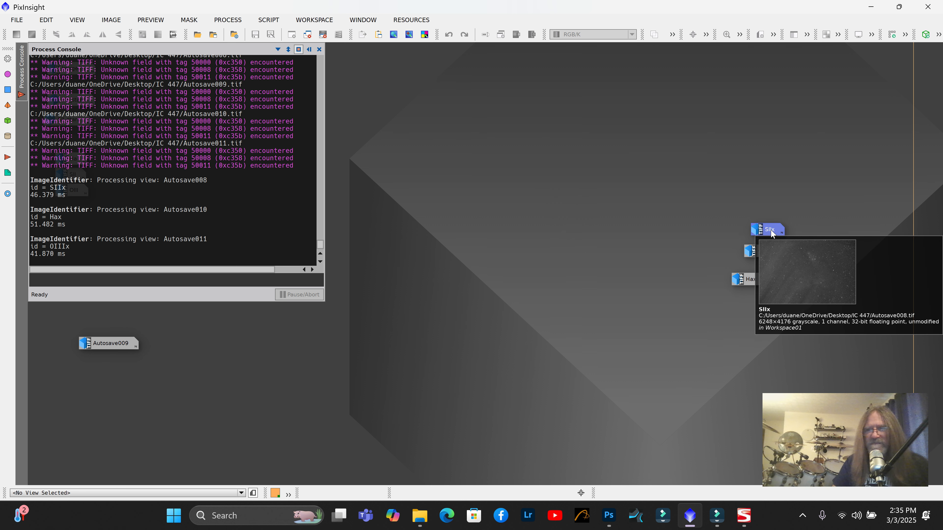
double_click(771, 229)
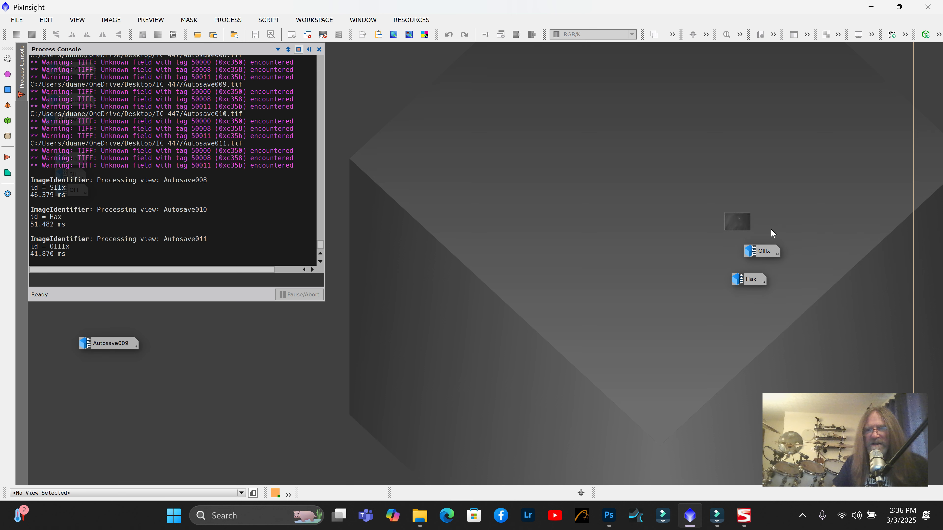
double_click(771, 253)
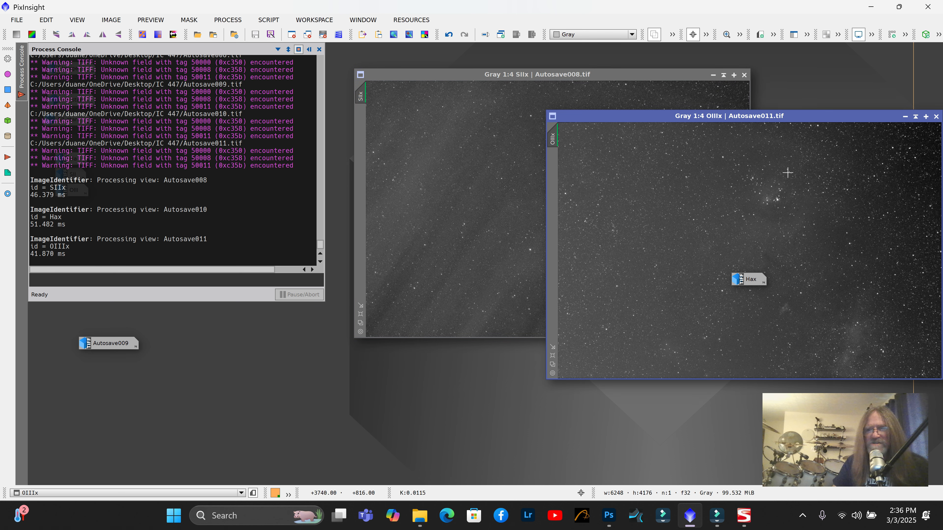
left_click_drag(768, 134, 637, 74)
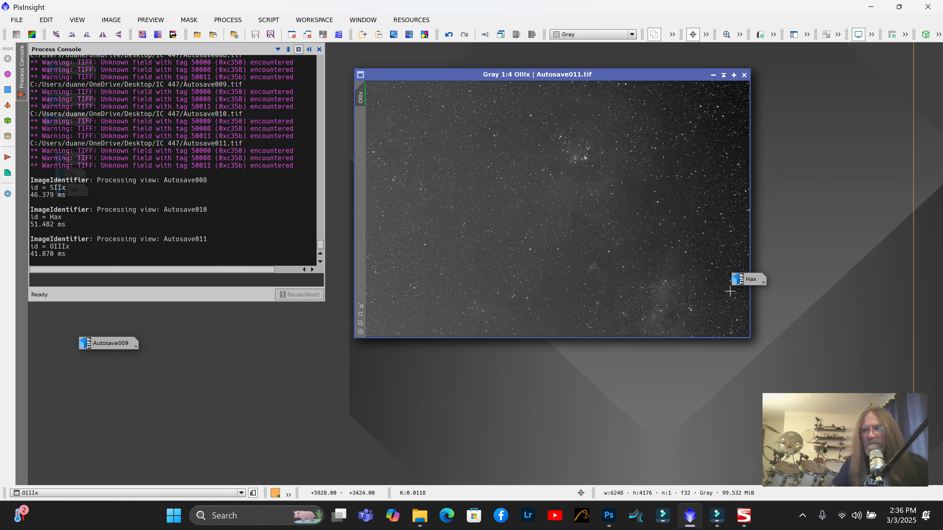
left_click_drag(750, 278, 749, 275)
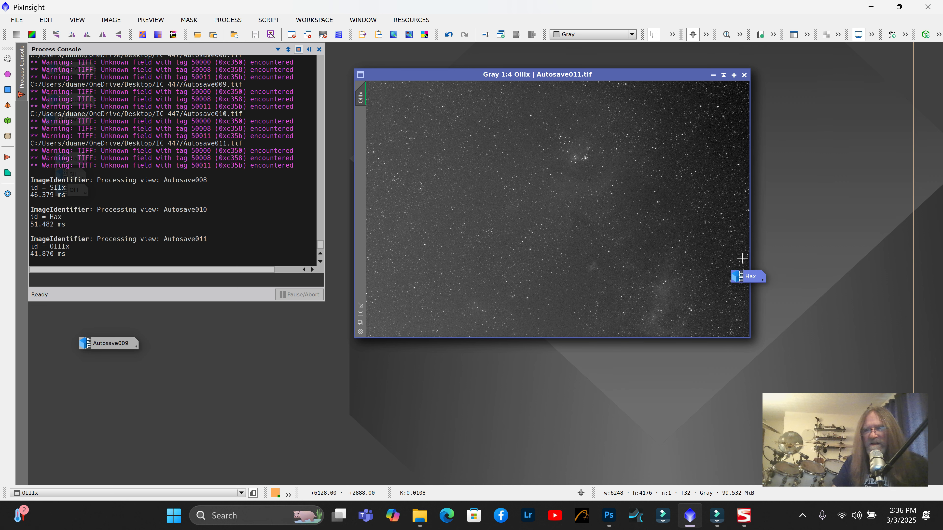
Restore the Hax image and move its window aside so that the other two images can be reached
double_click(754, 277)
left_click(825, 144)
left_click(540, 392)
left_click_drag(825, 145, 681, 98)
Enlarge the OIIIx and SIIx images to 1:3, moving the OIIIx window clear of SIIx
left_click(457, 75)
left_click(360, 323)
left_click_drag(557, 75, 357, 176)
left_click(456, 74)
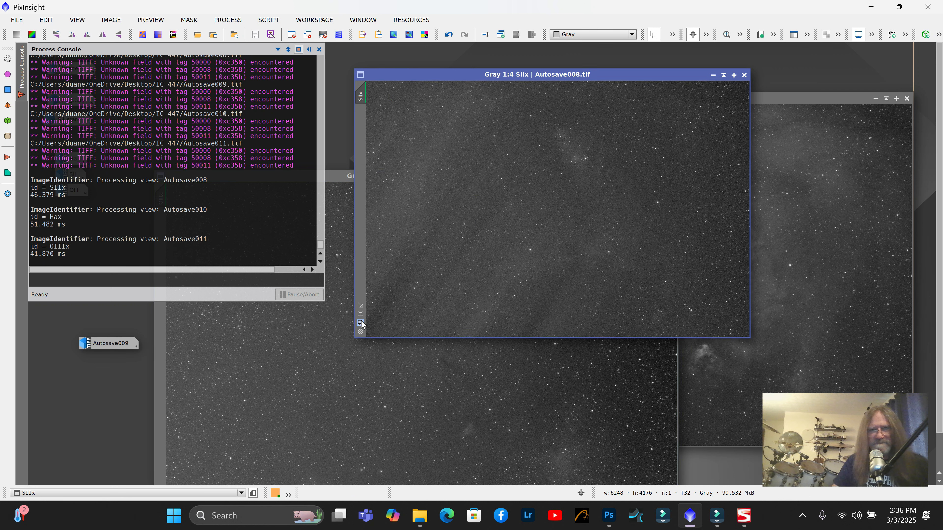
left_click(361, 314)
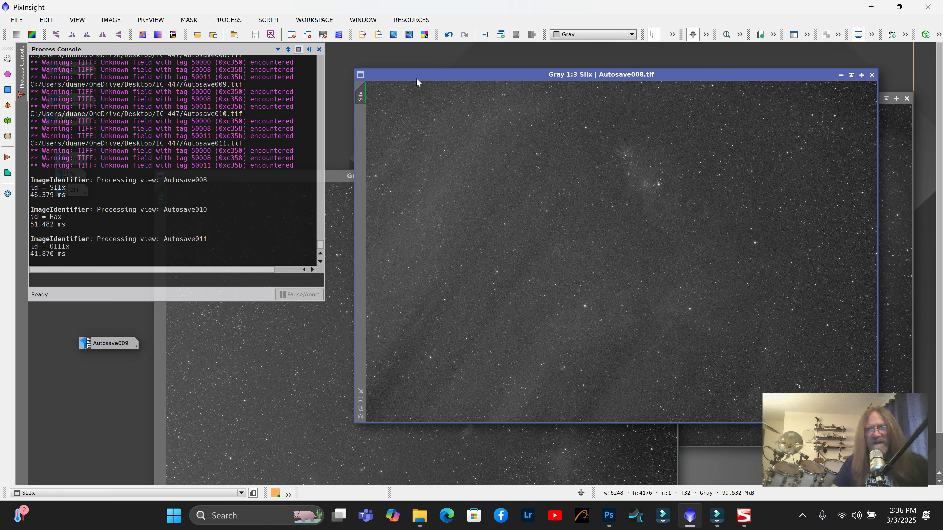
Run StarXTerminator on the SIIx image with Generate Star Image enabled
left_click(227, 22)
mouse_move(287, 419)
left_click(425, 442)
left_click_drag(581, 172, 544, 243)
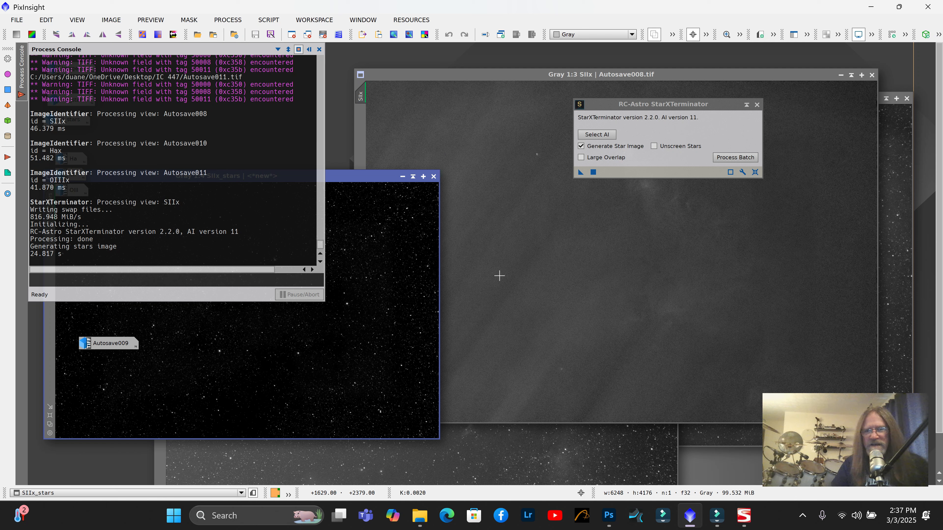
Minimize the SIIx_stars and SIIx images, place the SIIx_stars icon above the SIIx icon, and close StarXTerminator
left_click_drag(366, 176, 462, 131)
left_click(497, 132)
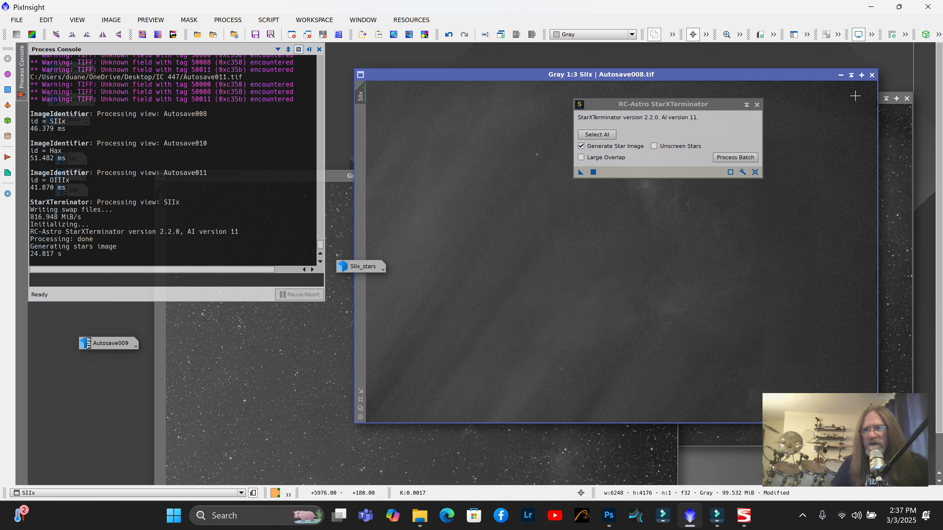
left_click(841, 75)
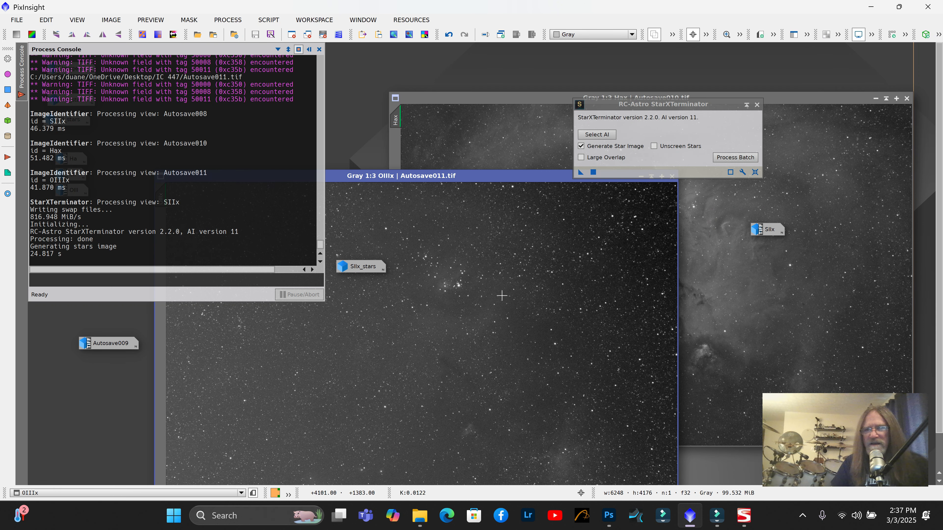
left_click_drag(358, 274, 772, 218)
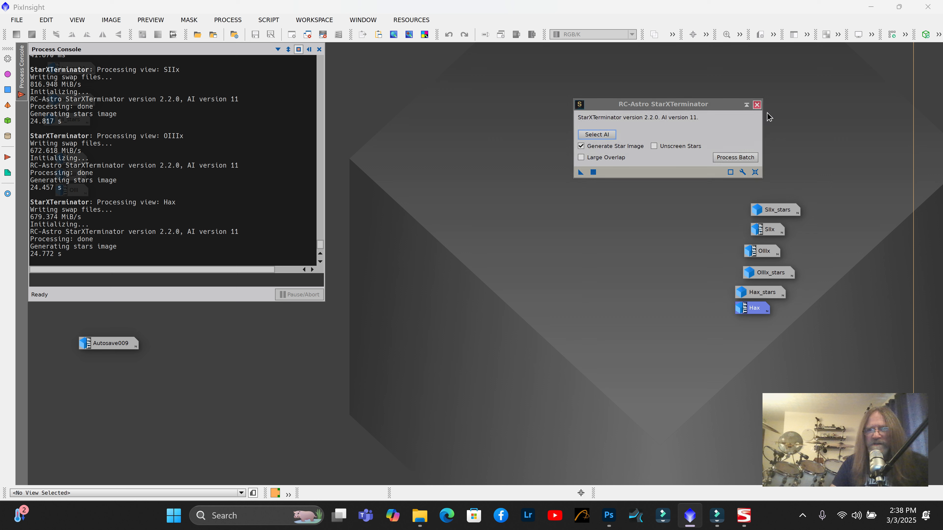
left_click(756, 104)
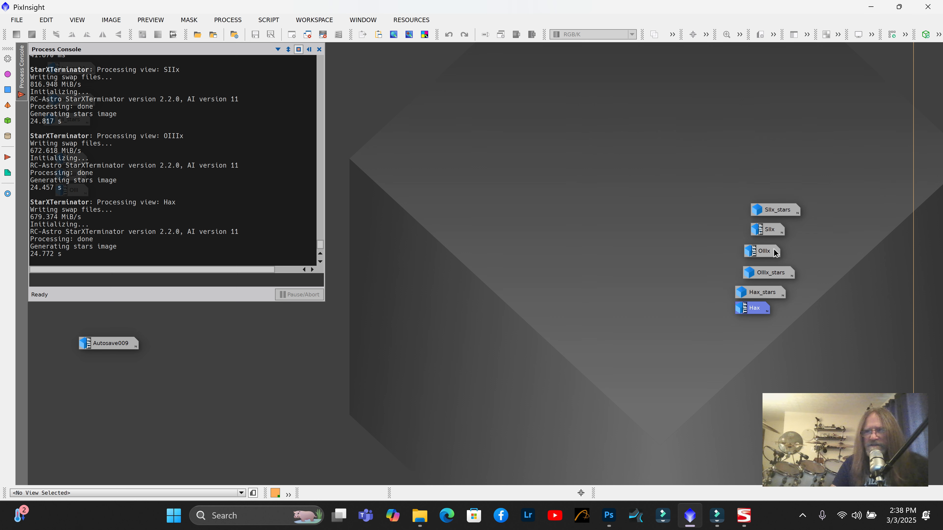
Restore the starless SIIx, OIIIx and Hax images and cascade their windows in the workspace
left_click(772, 231)
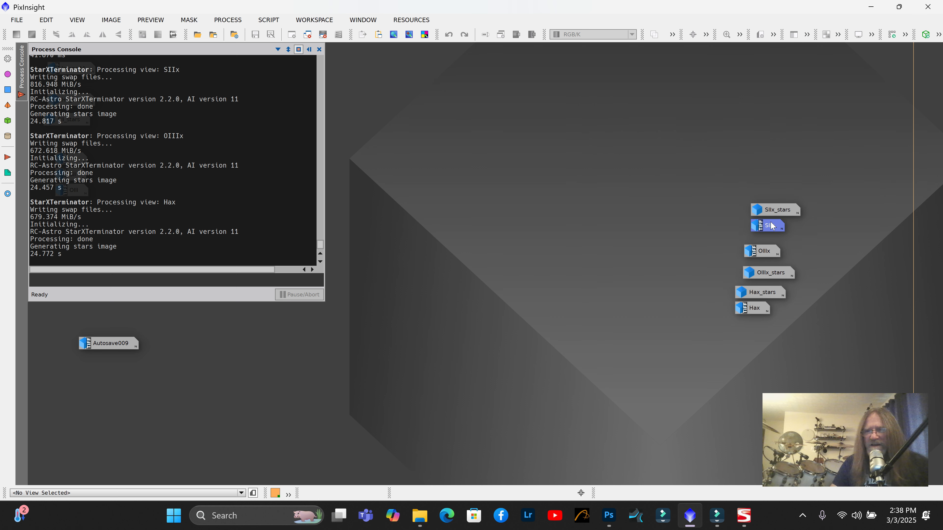
double_click(772, 231)
left_click_drag(777, 73, 593, 121)
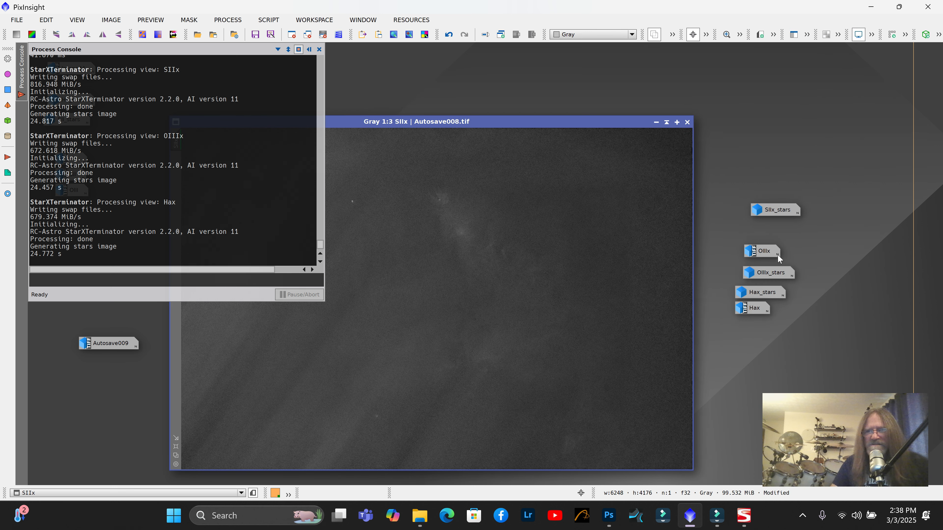
double_click(766, 250)
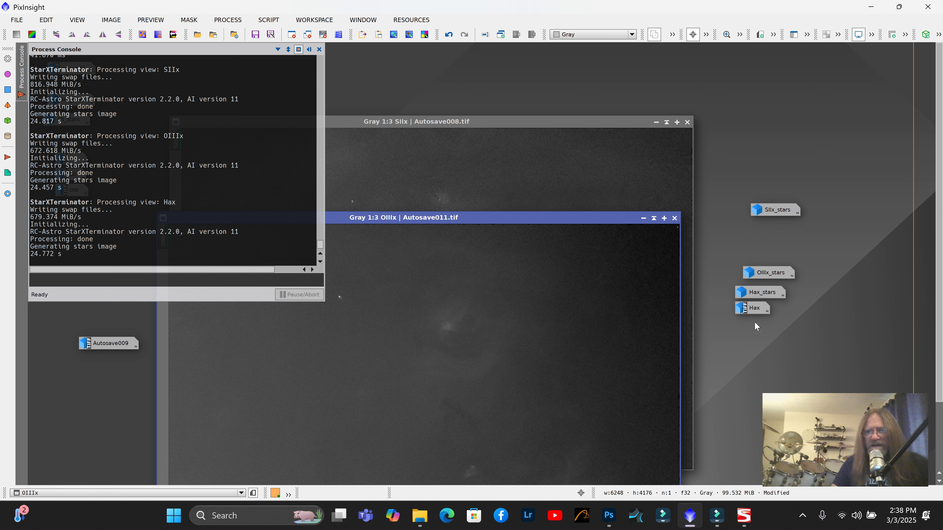
left_click(761, 309)
double_click(760, 308)
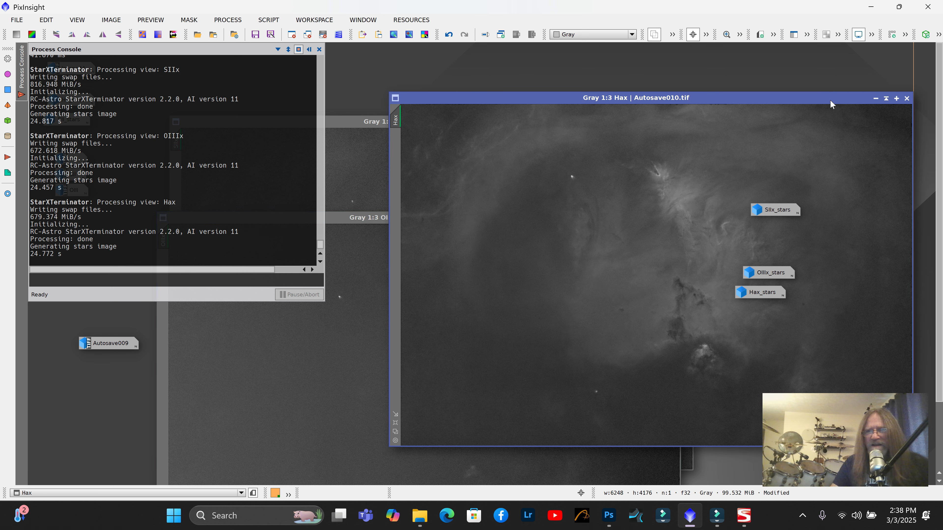
left_click_drag(829, 99, 552, 207)
left_click_drag(561, 242, 527, 261)
Stack the SIIx_stars, OIIIx_stars and Hax_stars icons in the upper-right corner of the workspace
mouse_move(716, 181)
left_mouse_down()
mouse_move(819, 234)
mouse_move(786, 212)
mouse_move(899, 56)
mouse_move(891, 62)
left_mouse_up()
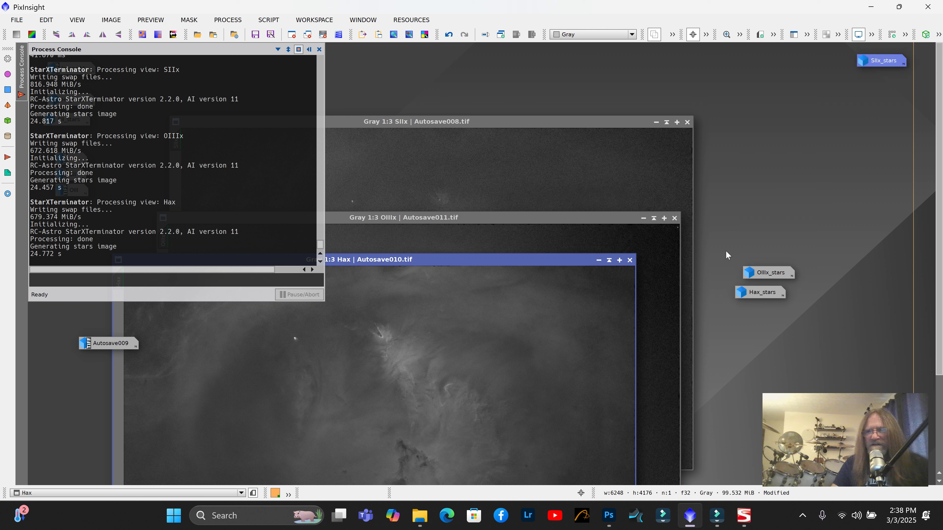
left_click_drag(726, 250, 795, 307)
left_click_drag(863, 96, 889, 64)
left_click(836, 137)
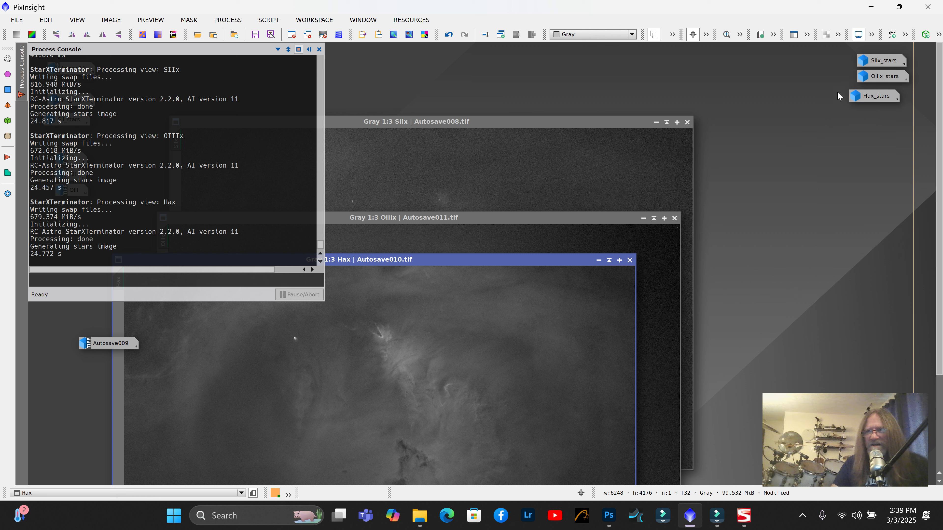
left_click_drag(839, 88, 895, 93)
Stretch the starless Hax image with EZ Soft Stretch using an Expand Low of 0.05, and minimize its window
left_click(858, 34)
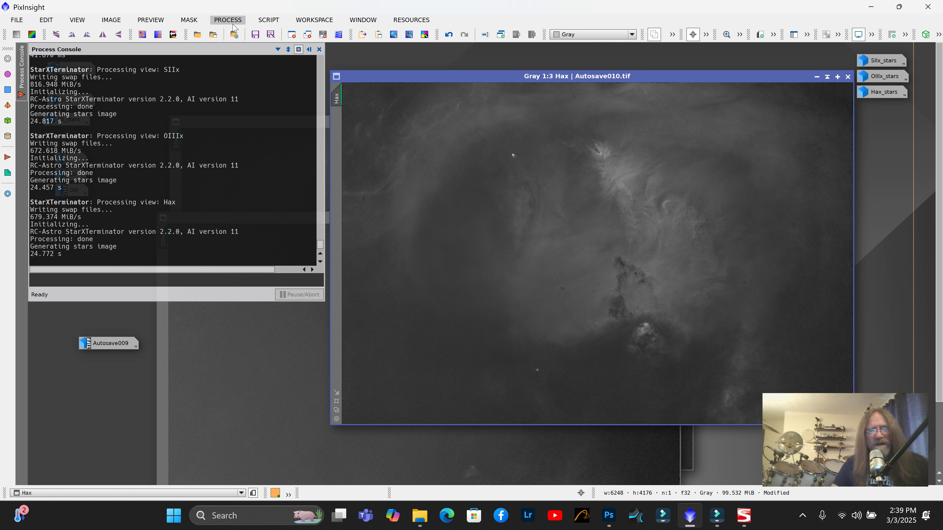
left_click(276, 24)
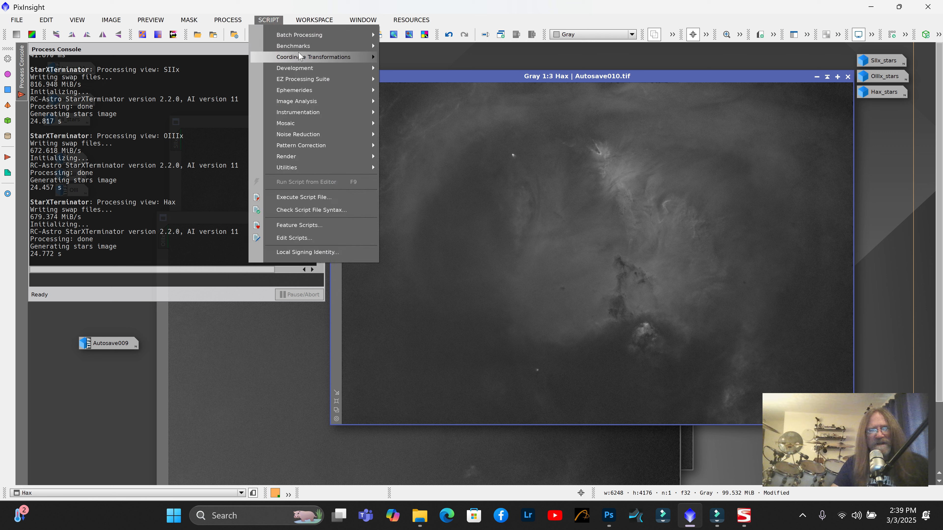
mouse_move(308, 79)
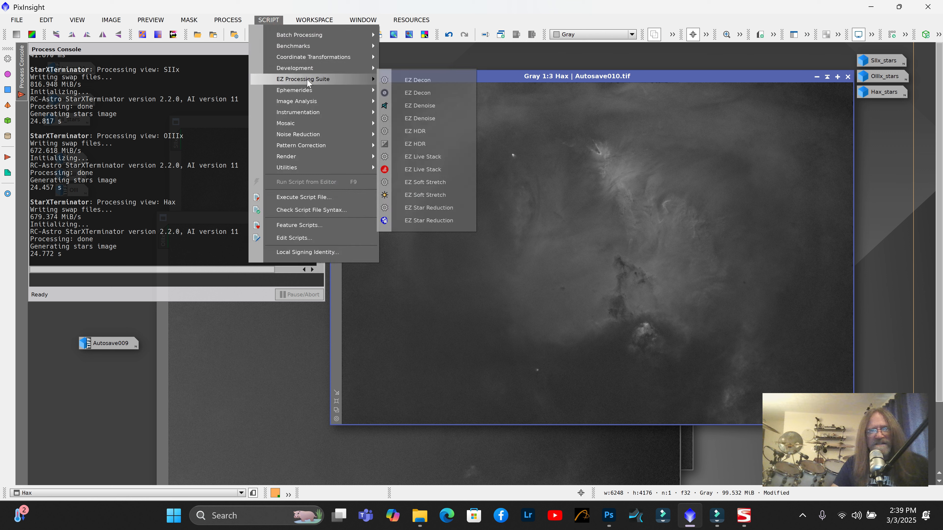
left_click(439, 200)
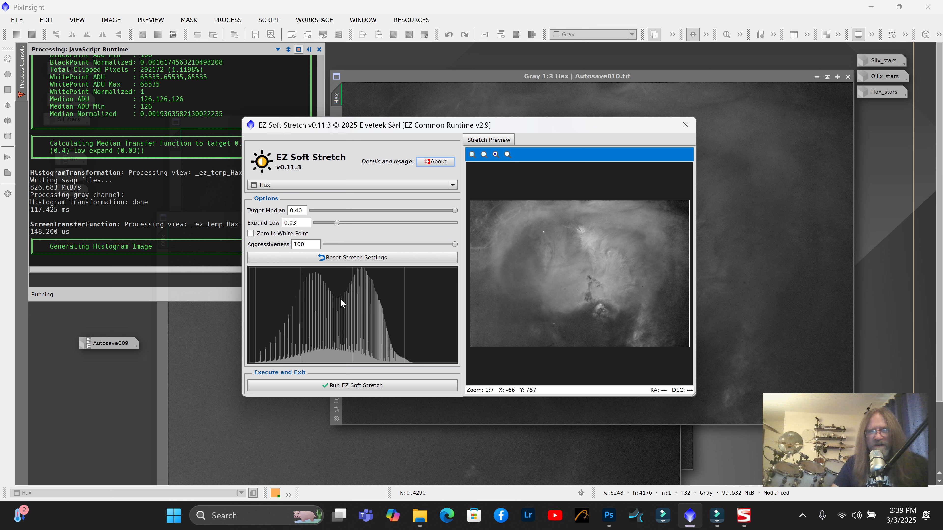
left_click_drag(336, 223, 402, 223)
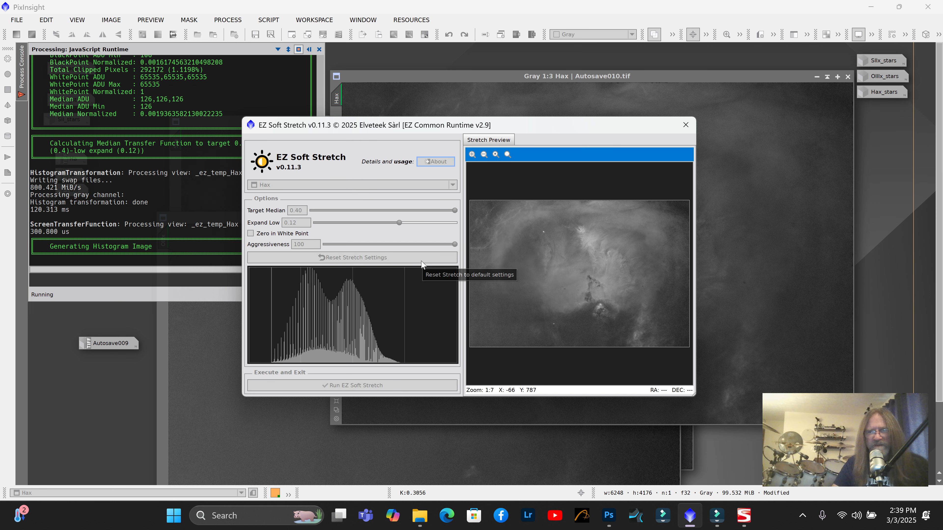
left_click_drag(399, 222, 368, 230)
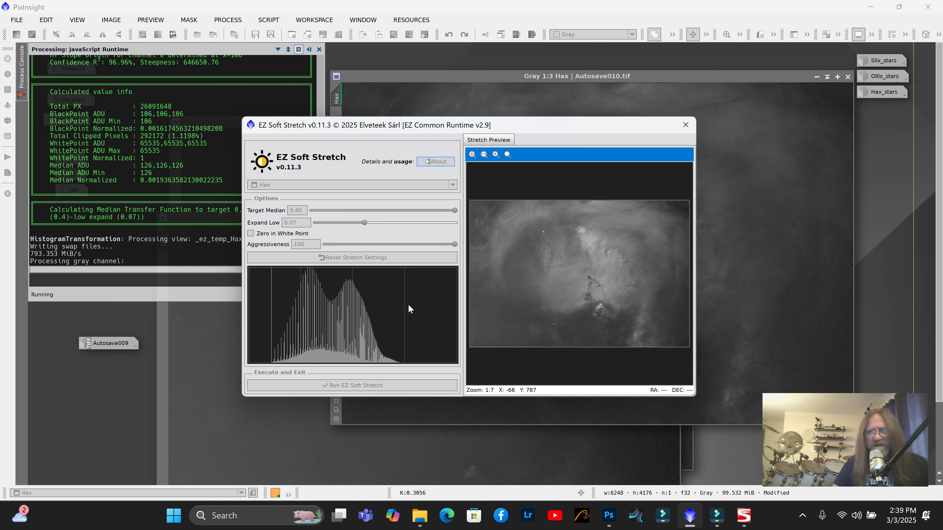
left_click_drag(363, 224, 350, 224)
left_click(351, 385)
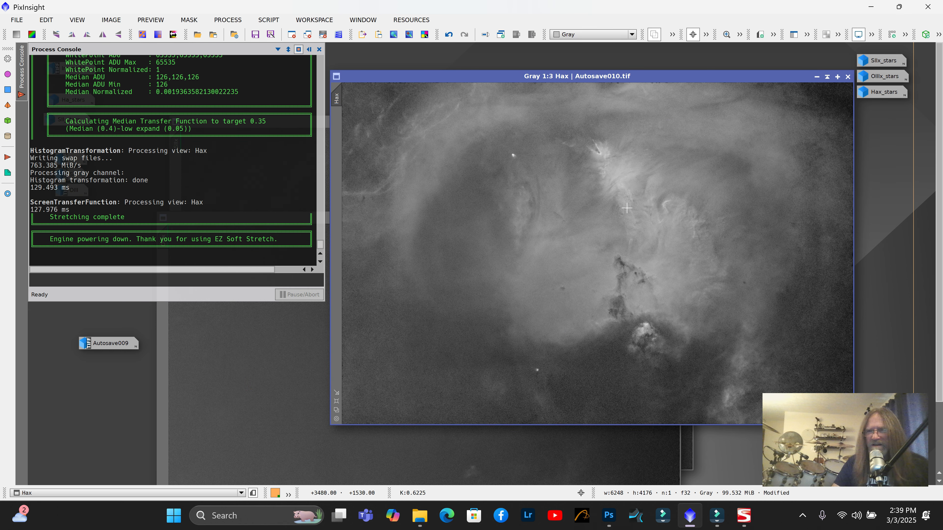
left_click(816, 77)
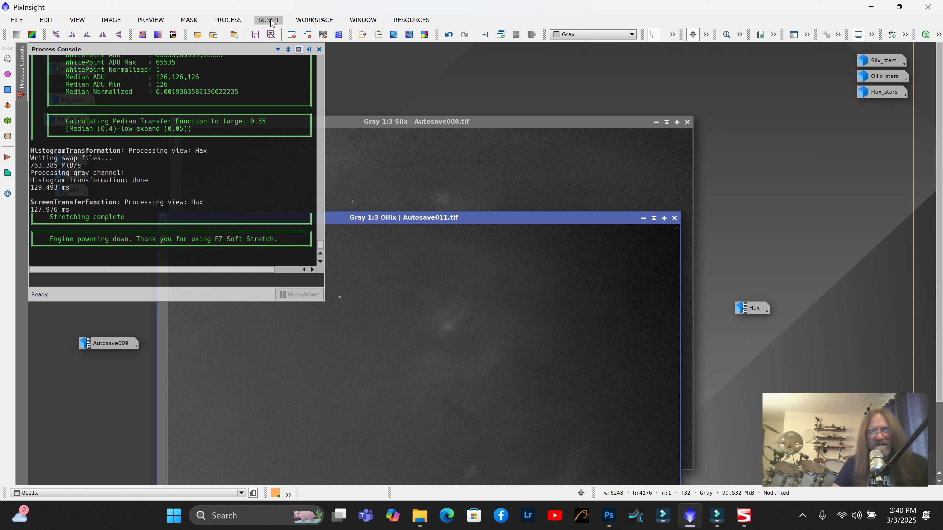
Stretch the starless OIIIx image with EZ Soft Stretch, keeping Target Median at 0.40 and Expand Low at 0.05
left_click(276, 20)
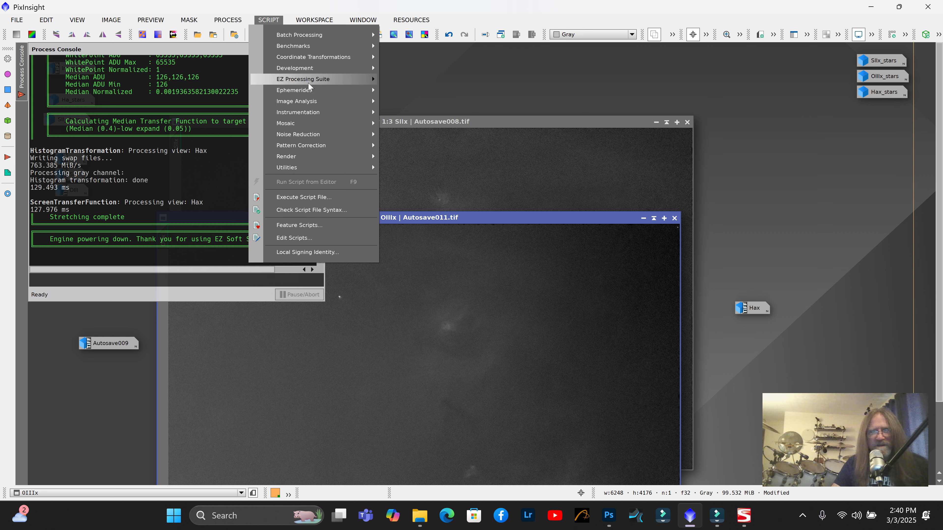
mouse_move(308, 80)
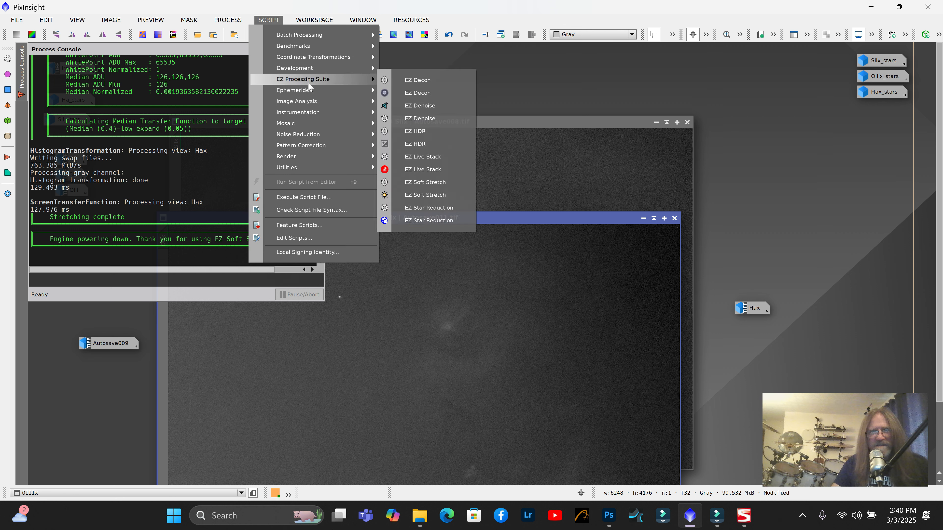
left_click(388, 195)
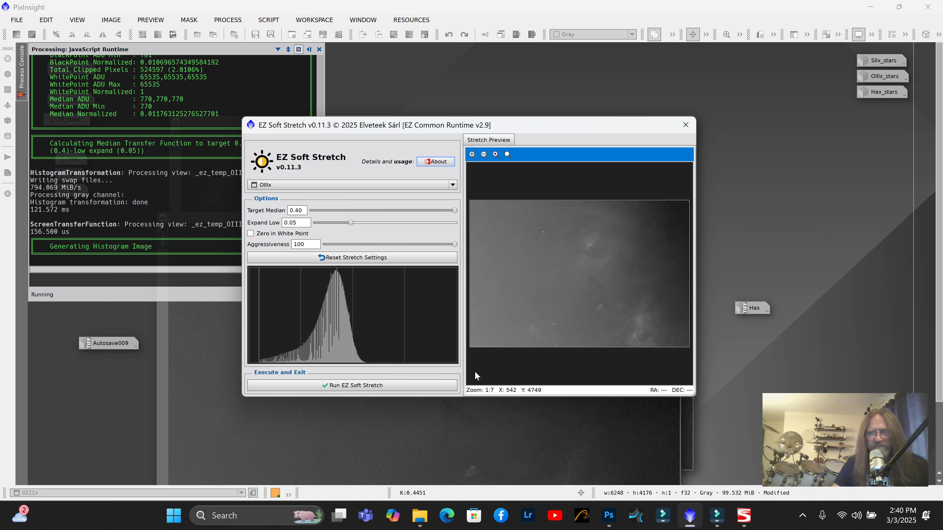
left_click(362, 386)
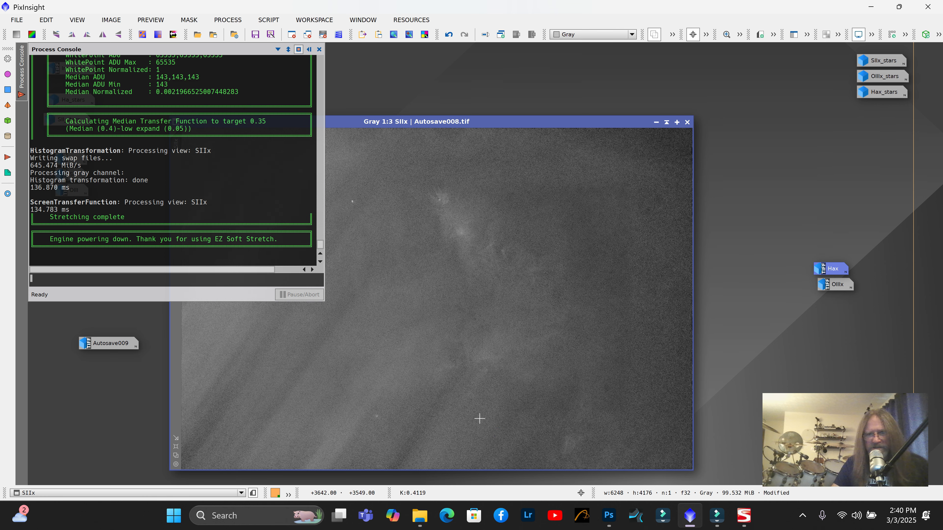
Minimize the stretched SIIx image and group its icon with the Hax and OIIIx icons
left_click(656, 122)
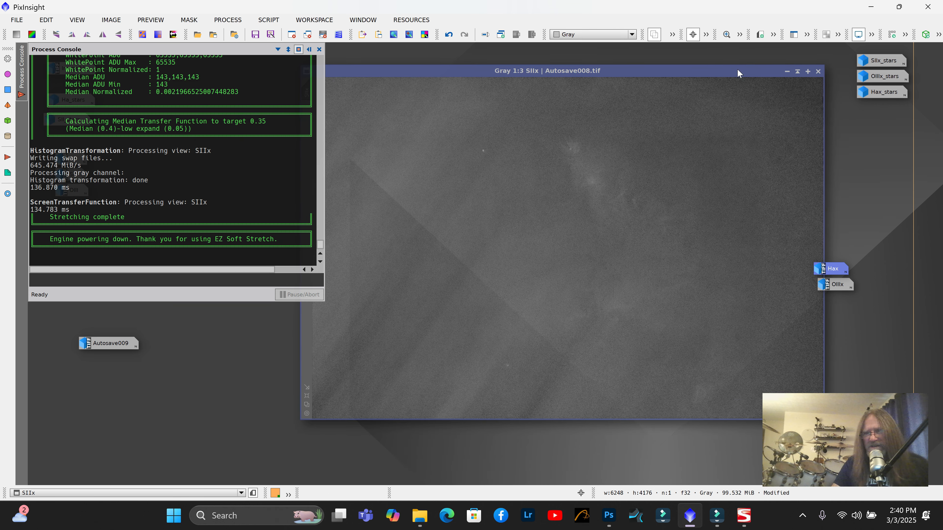
left_click(787, 72)
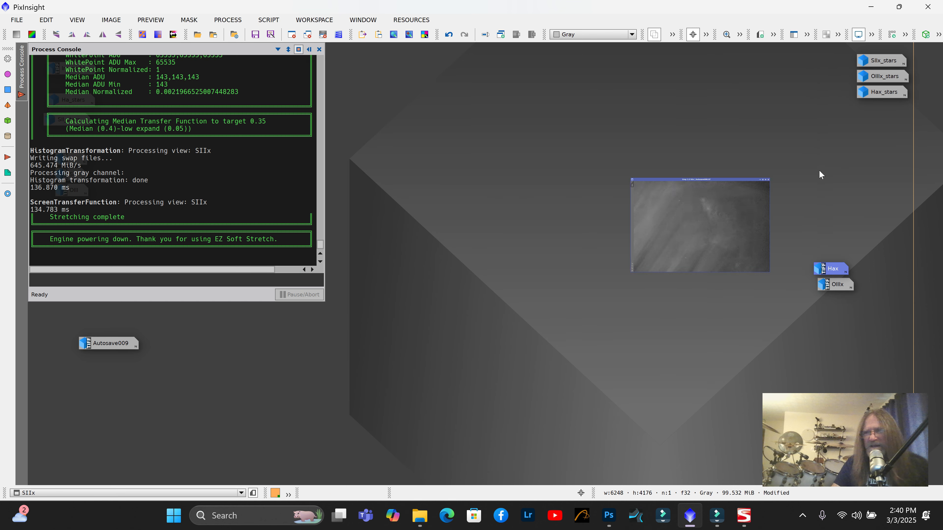
left_click_drag(768, 226, 875, 113)
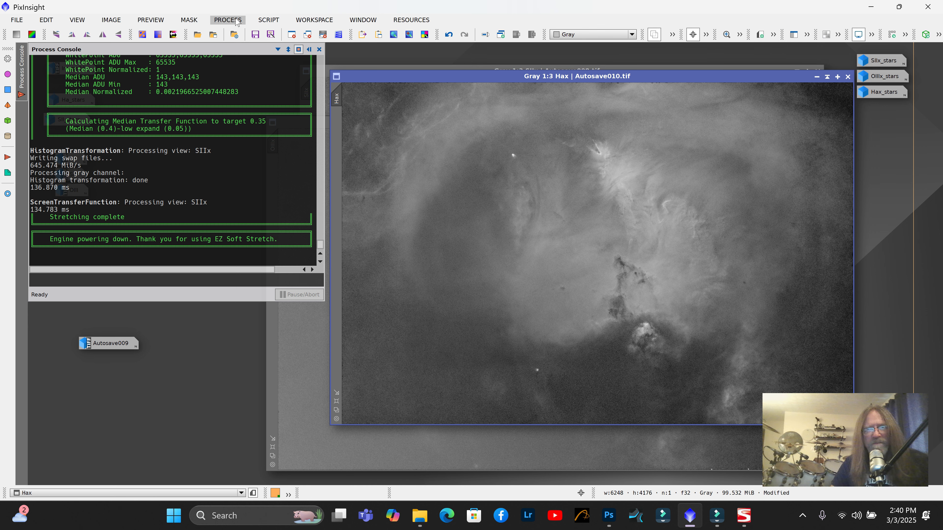
Open the ChannelCombination process, position it over the images, and make its R source ready for entry
left_click(228, 20)
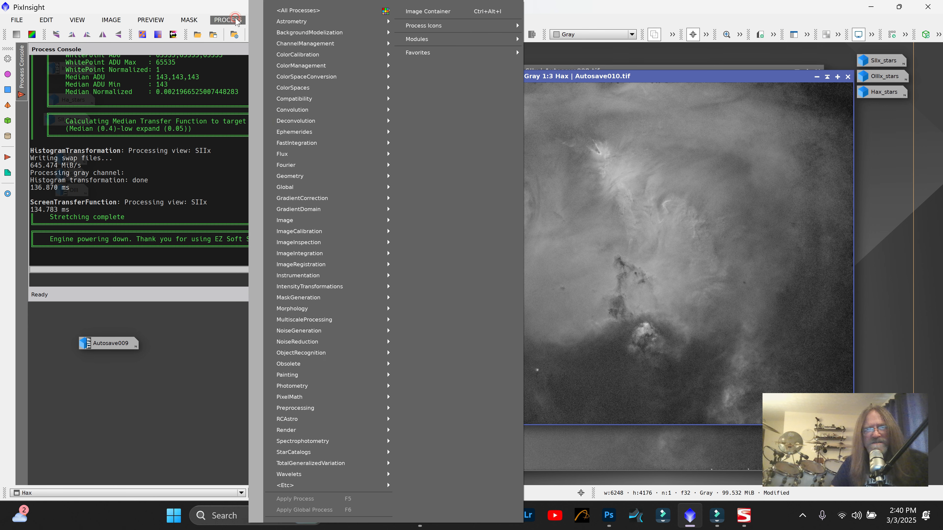
mouse_move(298, 14)
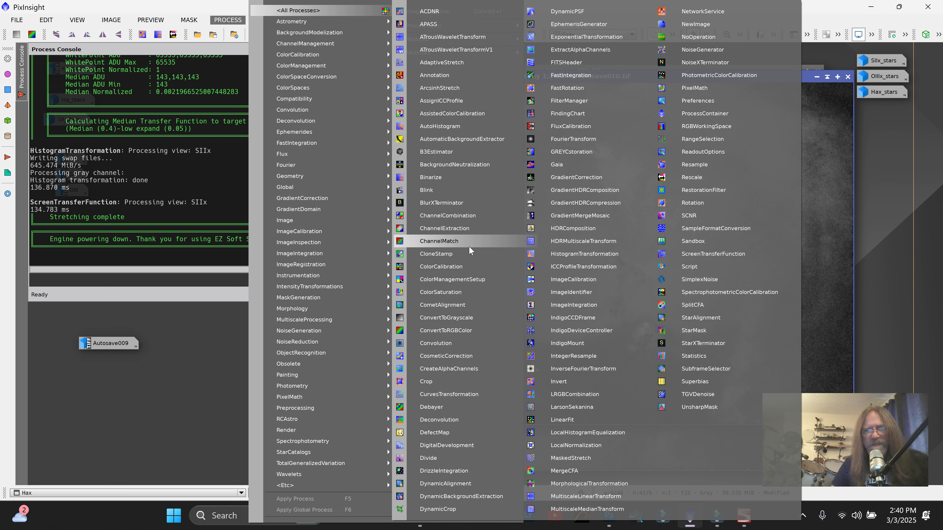
left_click(464, 215)
left_click_drag(787, 350, 680, 277)
left_click_drag(619, 230, 594, 203)
left_click(683, 281)
left_click(590, 227)
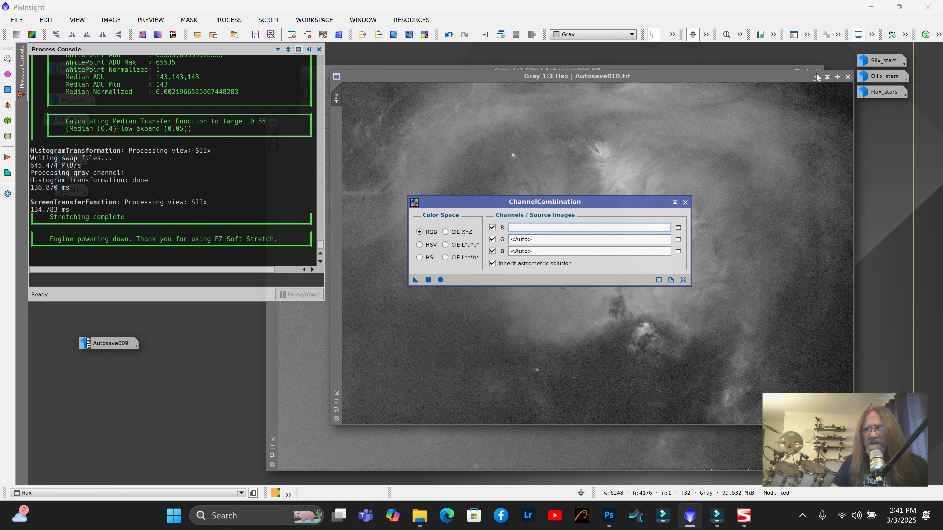
Minimize the open images and assign SIIx to R, Hax to G and OIIIx to B as channel sources
left_click(827, 77)
left_click_drag(838, 268, 546, 240)
left_click(753, 123)
left_click_drag(840, 285, 535, 253)
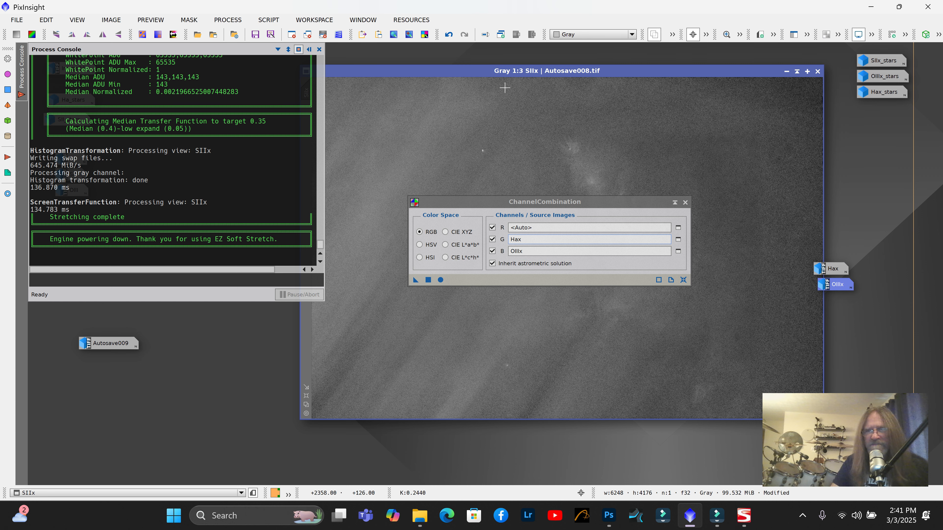
left_click(787, 72)
left_click_drag(821, 249, 548, 227)
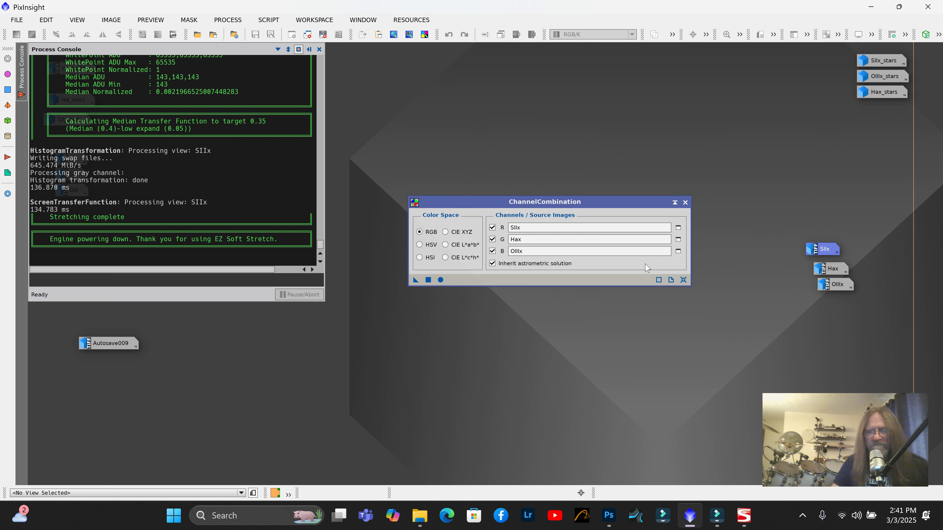
Create the combined RGB image from the three channels, close ChannelCombination, and move the new image window higher in the workspace
left_click(441, 279)
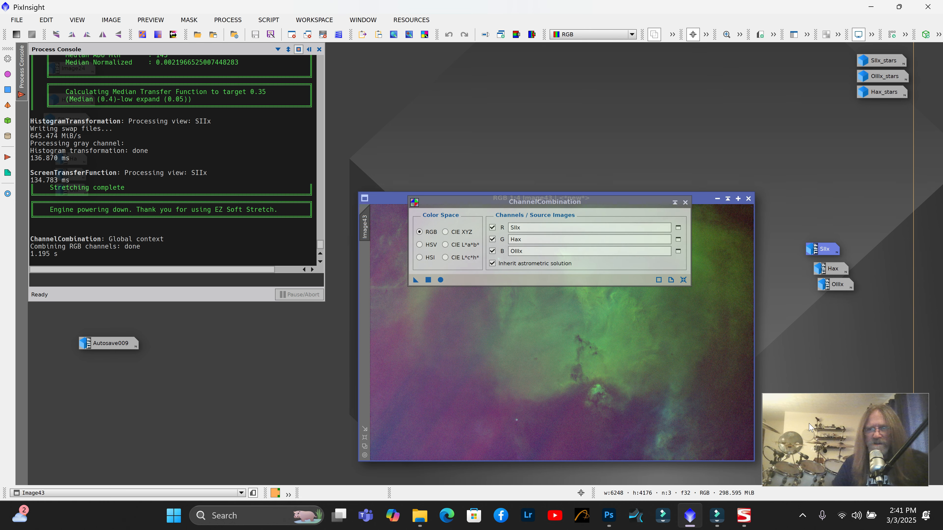
left_click(685, 202)
left_click_drag(657, 202, 669, 108)
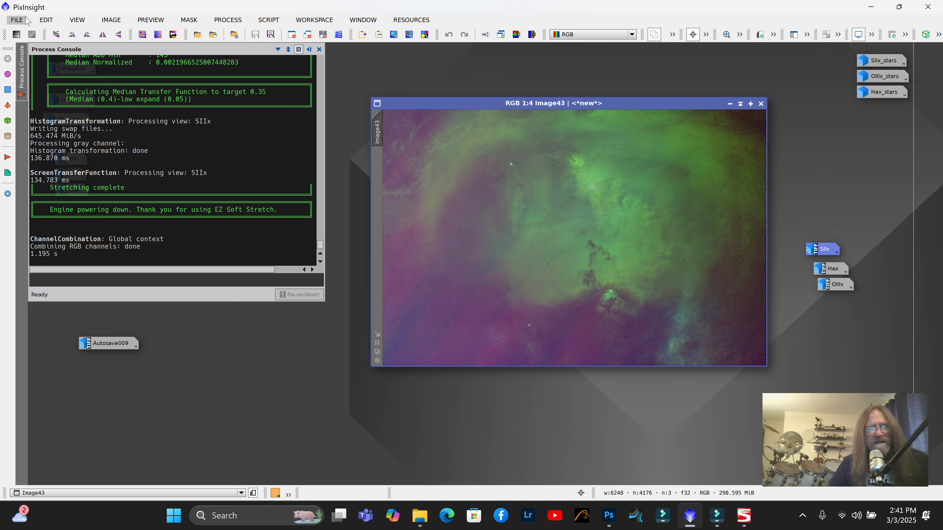
Begin saving the combined RGB image as a TIFF file in the IC 447 folder, naming it SHOvideo
left_click(17, 20)
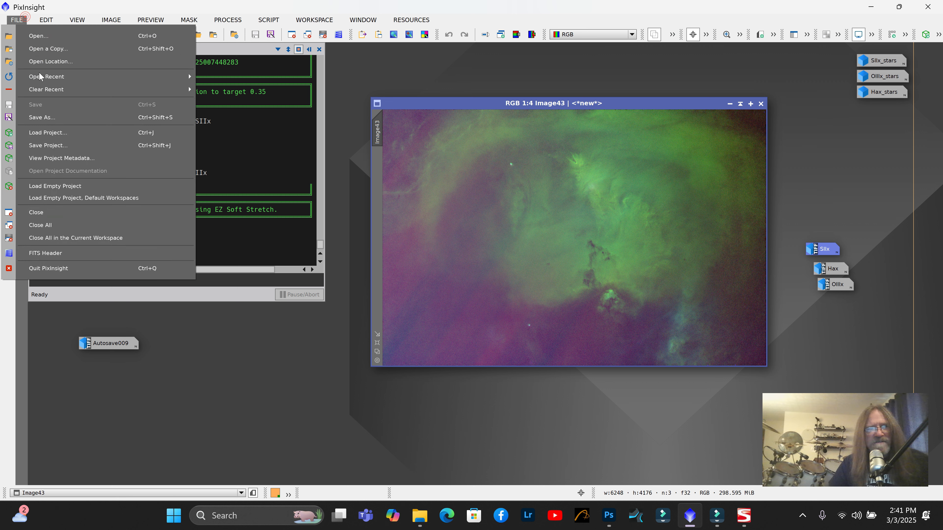
left_click(58, 121)
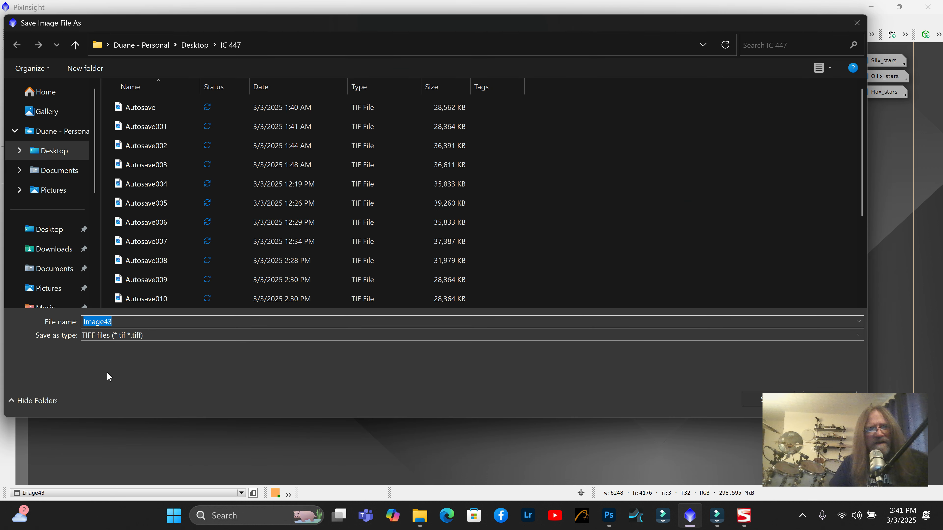
left_click(113, 322)
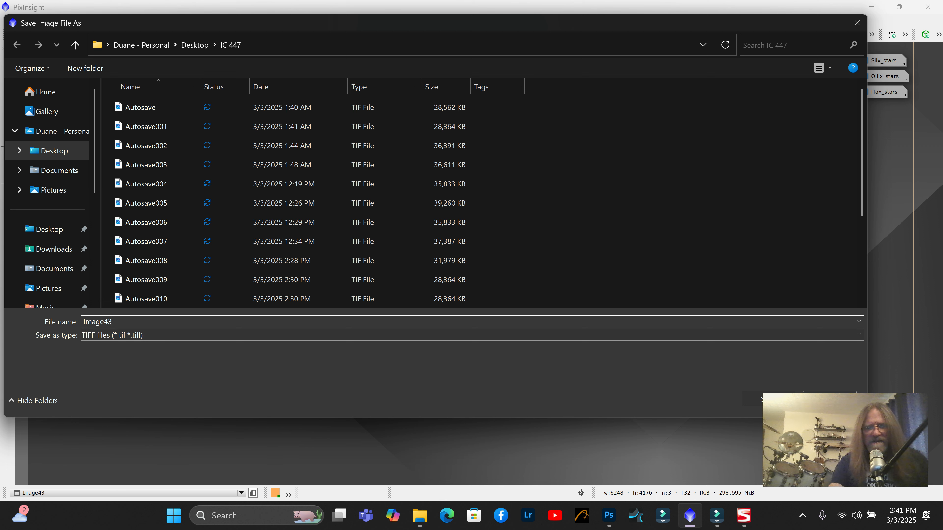
key("BackSpace")
key("BackSpace")
key("BackSpace")
key("BackSpace")
key("BackSpace")
key("BackSpace")
key("BackSpace")
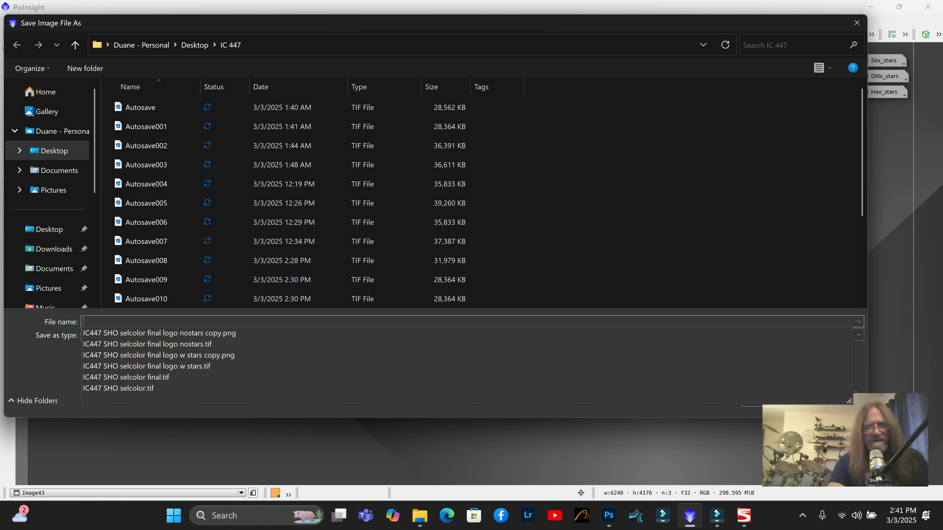
type("SHOvideo")
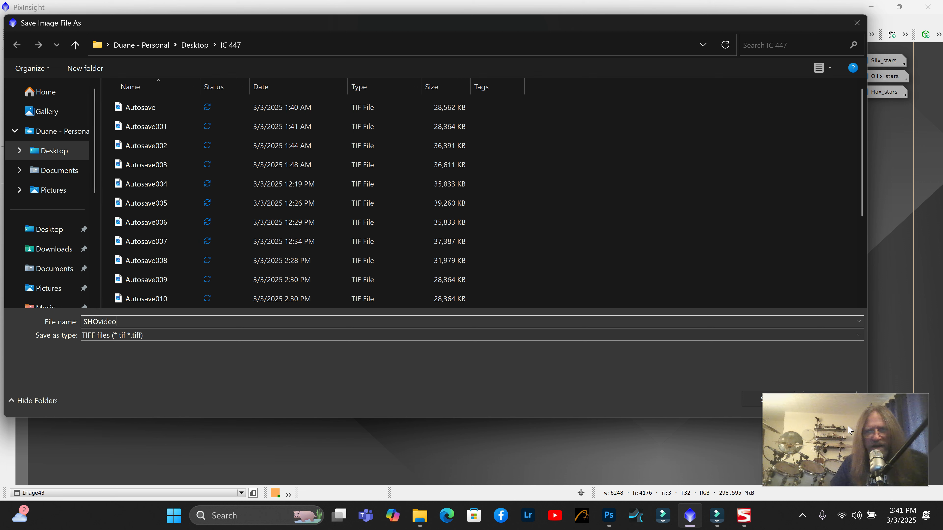
Complete the save of SHOvideo as a TIFF with the 16-bit unsigned integer sample format
left_click_drag(800, 406, 723, 440)
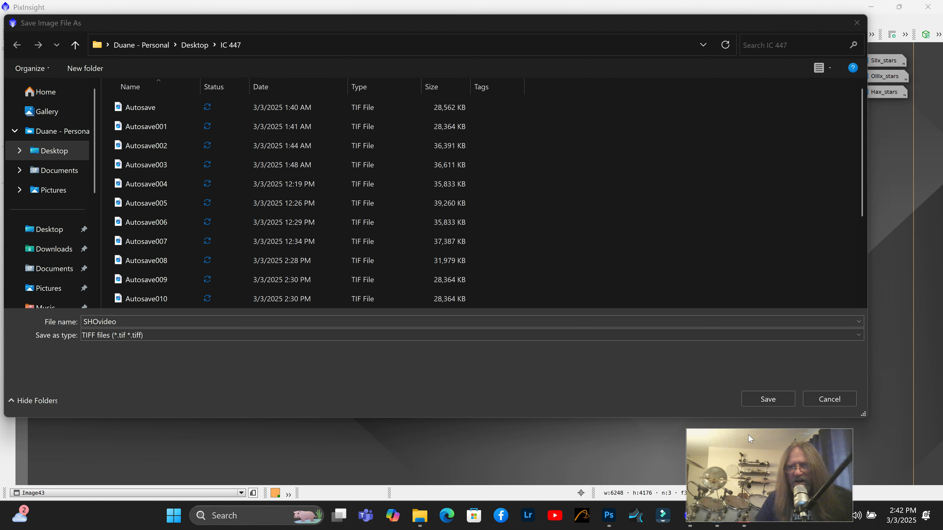
left_click(766, 398)
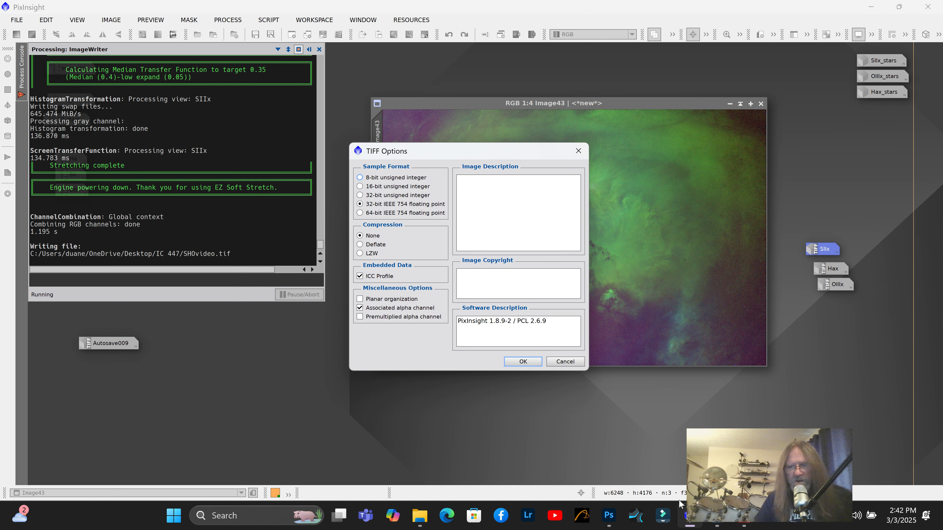
left_click(361, 186)
left_click(523, 361)
Switch to Photoshop and open the SHOvideo file from the IC 447 folder
key("alt+Tab")
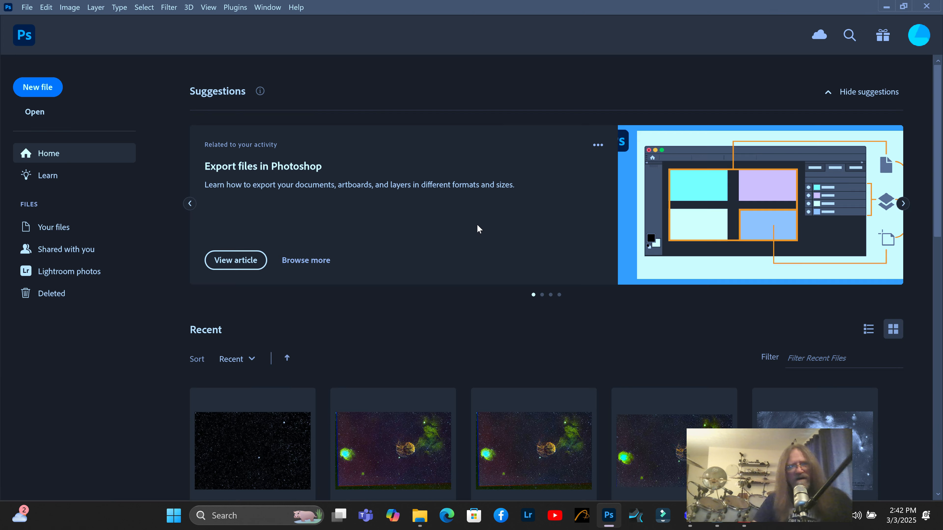
left_click(27, 7)
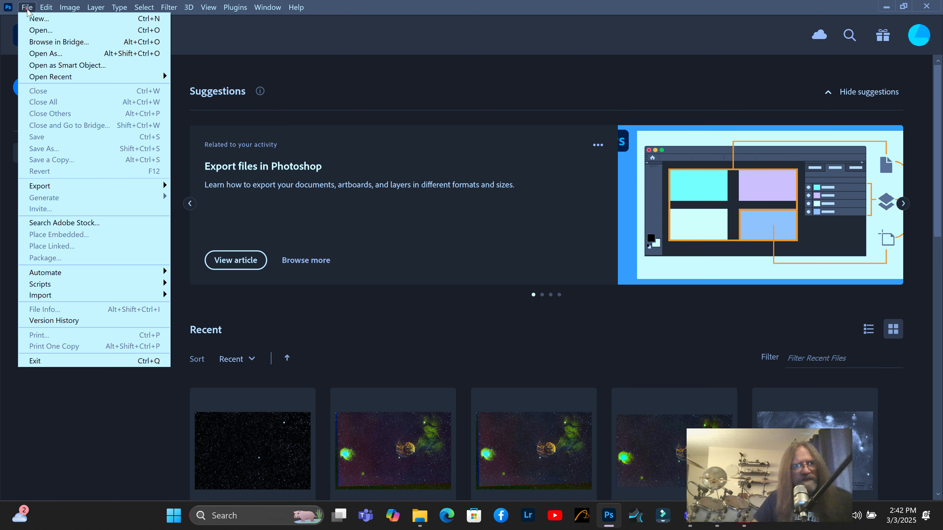
left_click(59, 34)
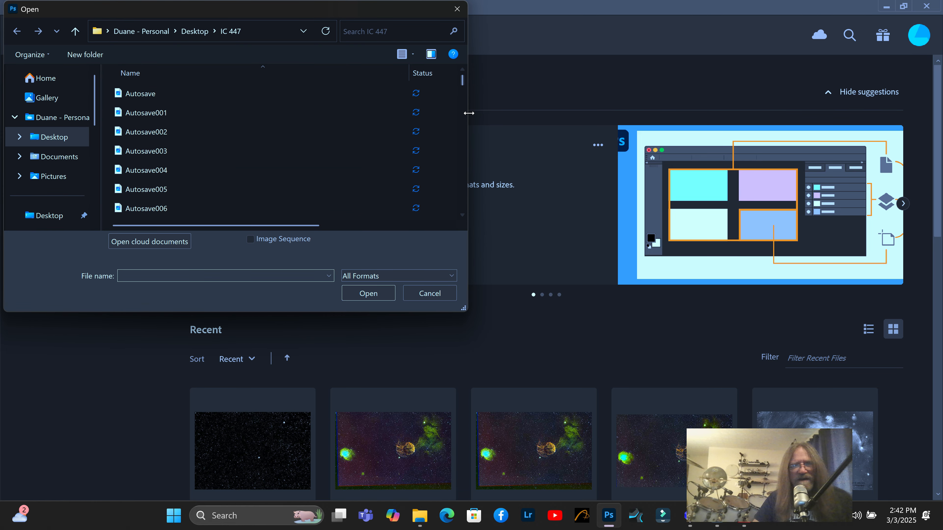
left_click_drag(464, 82, 490, 213)
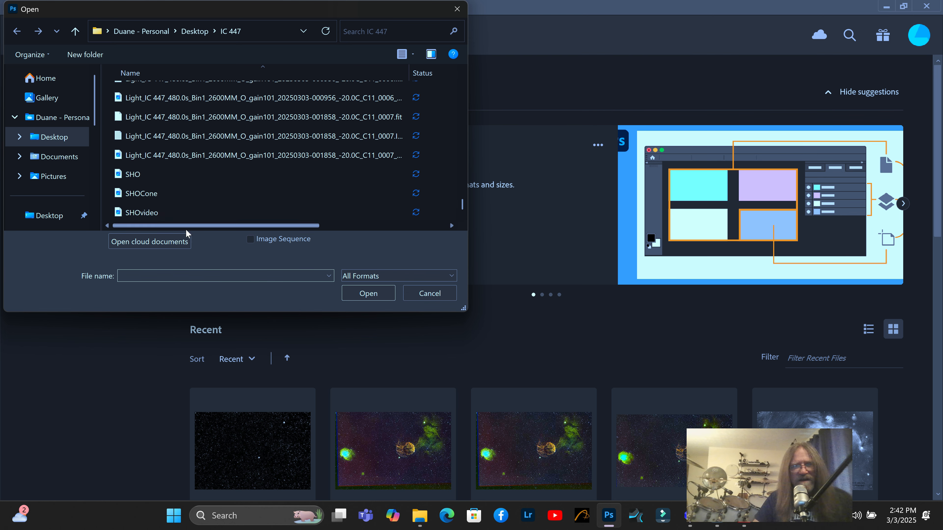
left_click(150, 213)
left_click(368, 293)
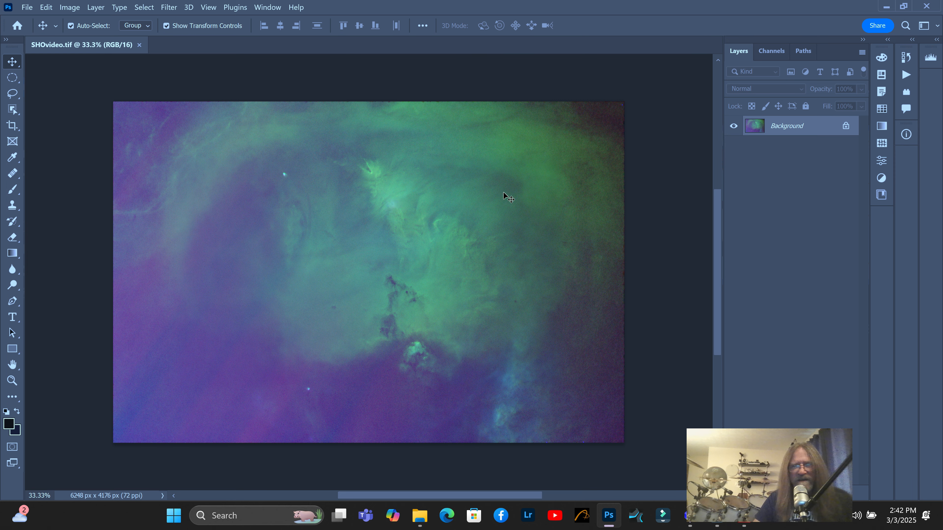
Start a Selective Color adjustment and set the Greens to Cyan -100% and Magenta -22%
left_click(75, 10)
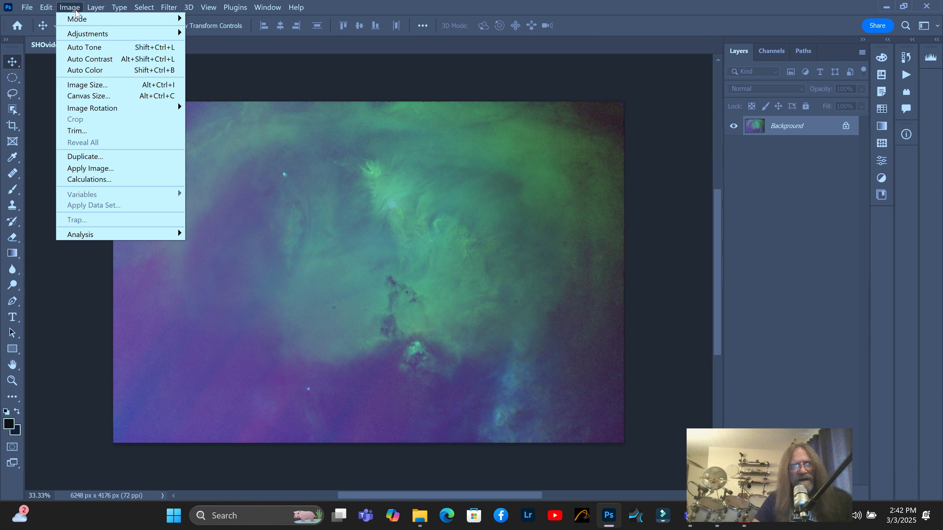
mouse_move(88, 36)
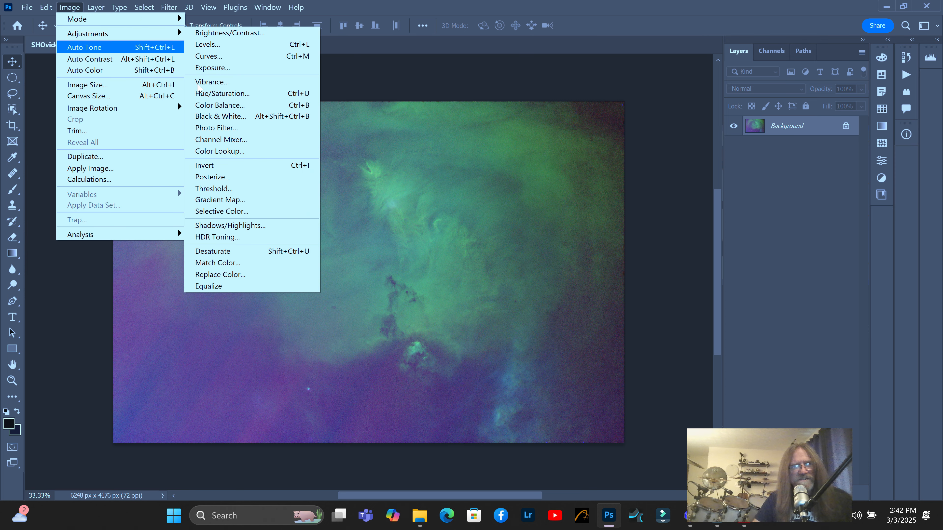
left_click(242, 211)
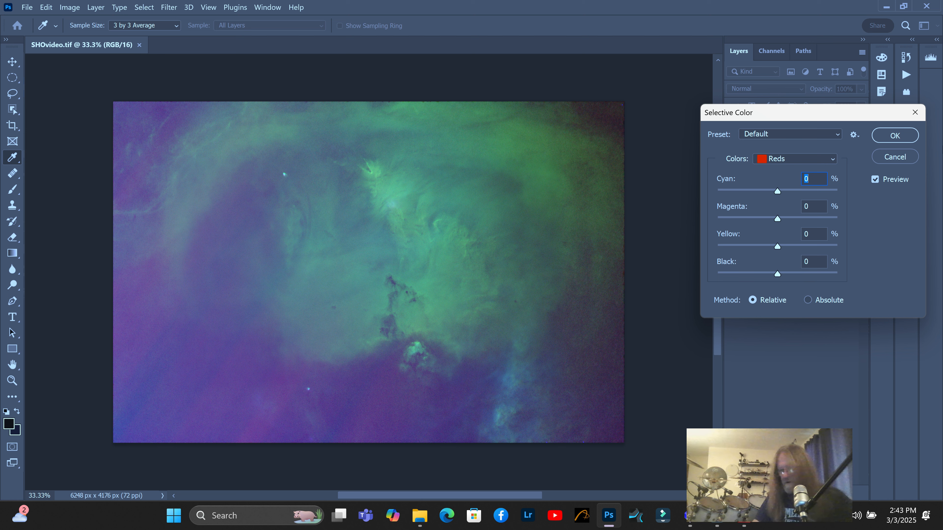
left_click(833, 161)
left_click(801, 194)
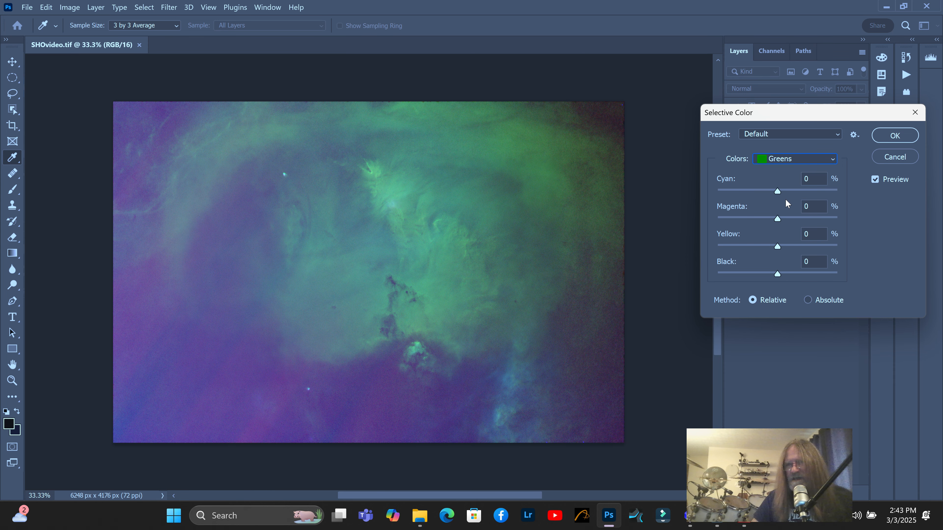
left_click_drag(778, 193, 712, 195)
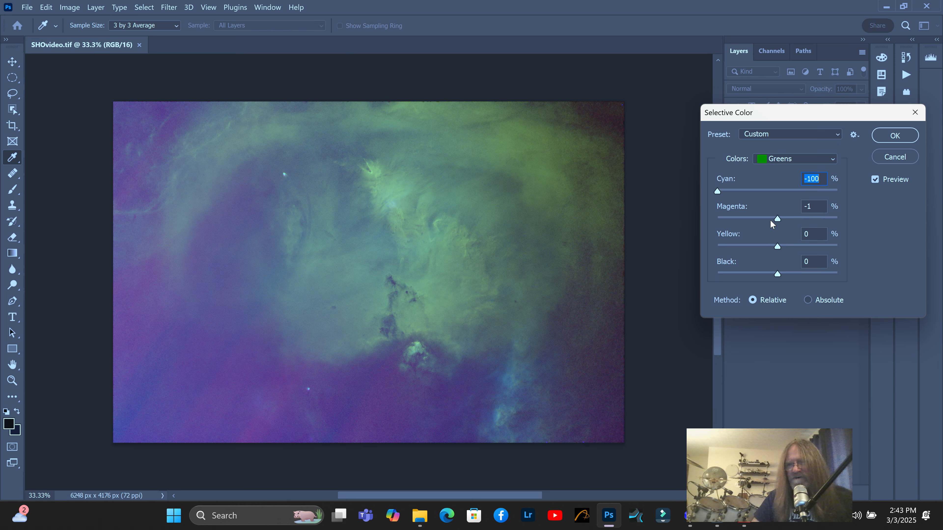
mouse_move(765, 221)
left_mouse_down()
mouse_move(705, 236)
mouse_move(770, 237)
left_mouse_up()
left_click_drag(766, 238, 764, 238)
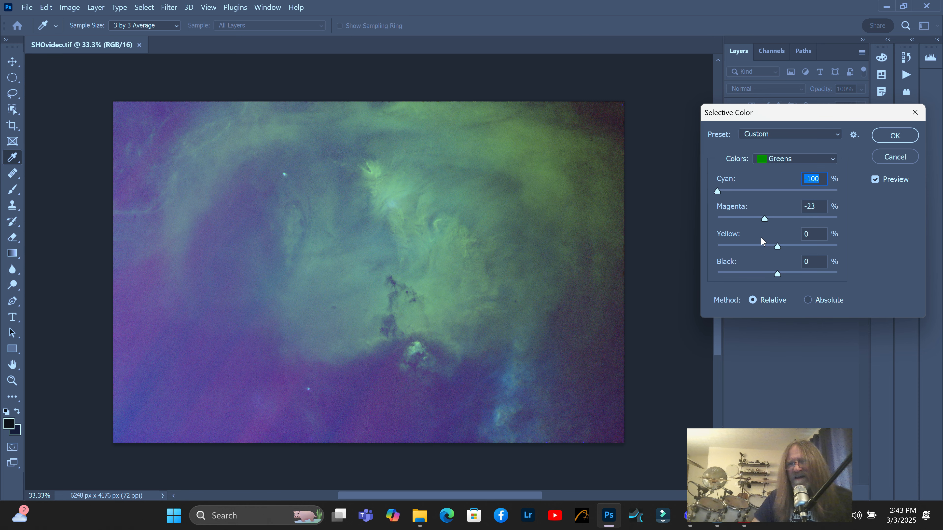
left_click_drag(762, 237, 764, 237)
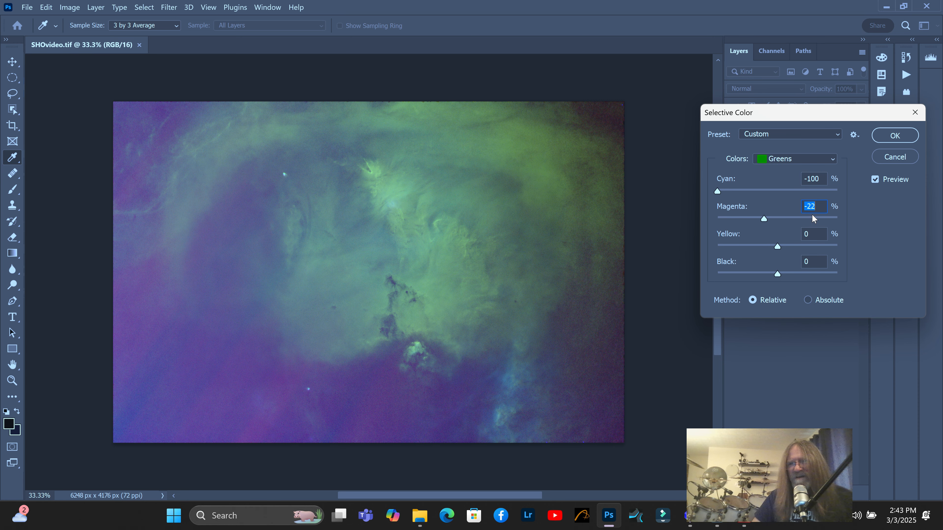
Set the Yellows to Cyan -100% and Magenta +30% in the Selective Color adjustment
left_click(833, 160)
key("Up")
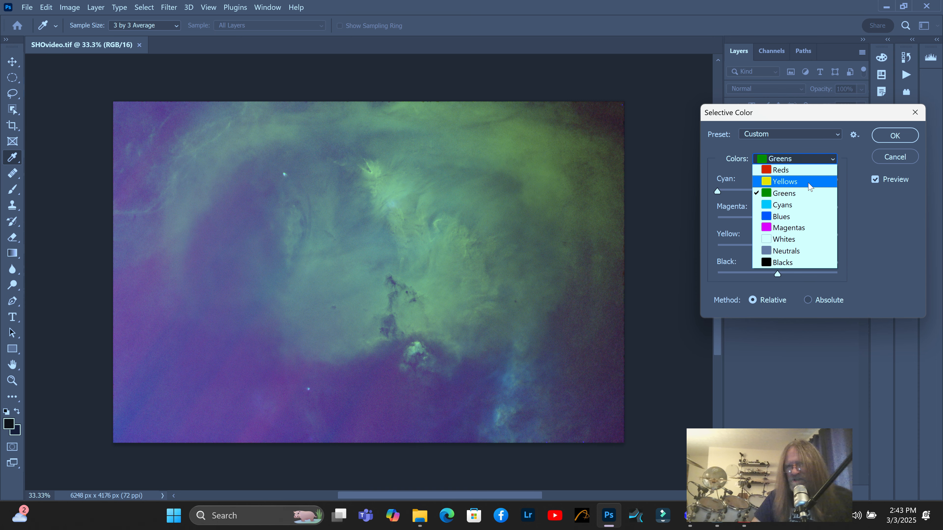
key("Return")
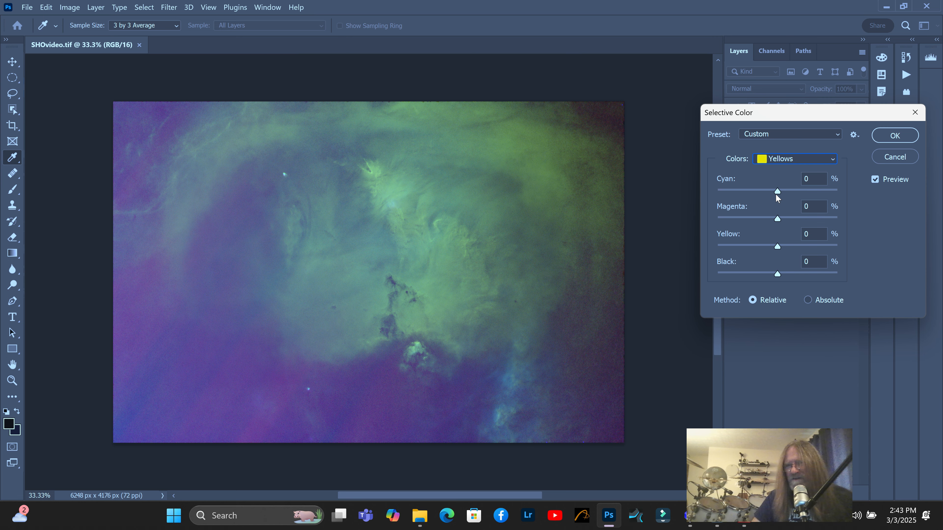
left_click_drag(778, 193, 694, 201)
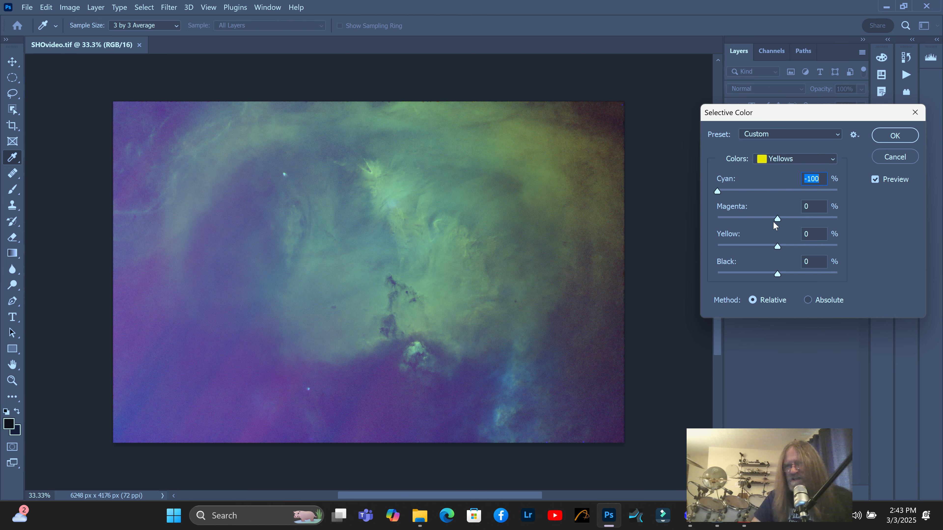
left_click_drag(778, 220, 794, 225)
left_click_drag(797, 224, 799, 225)
mouse_move(795, 224)
left_mouse_down()
mouse_move(750, 235)
mouse_move(798, 234)
left_mouse_up()
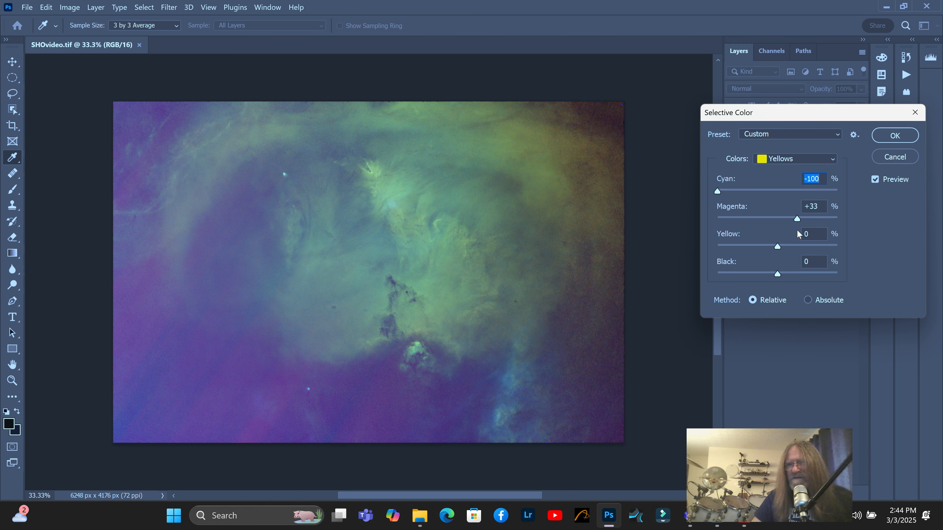
key("Tab")
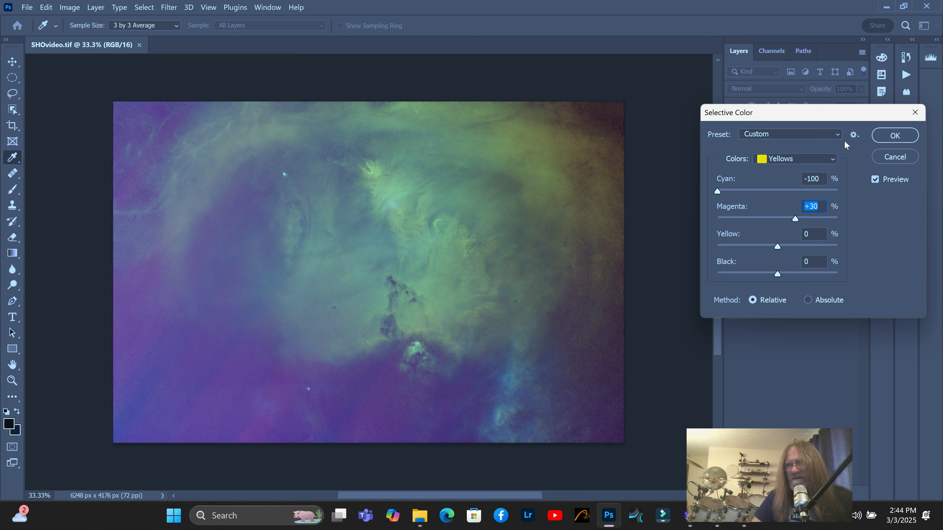
Choose the Cyans in the Selective Color adjustment and set their Yellow to -100%
left_click(831, 162)
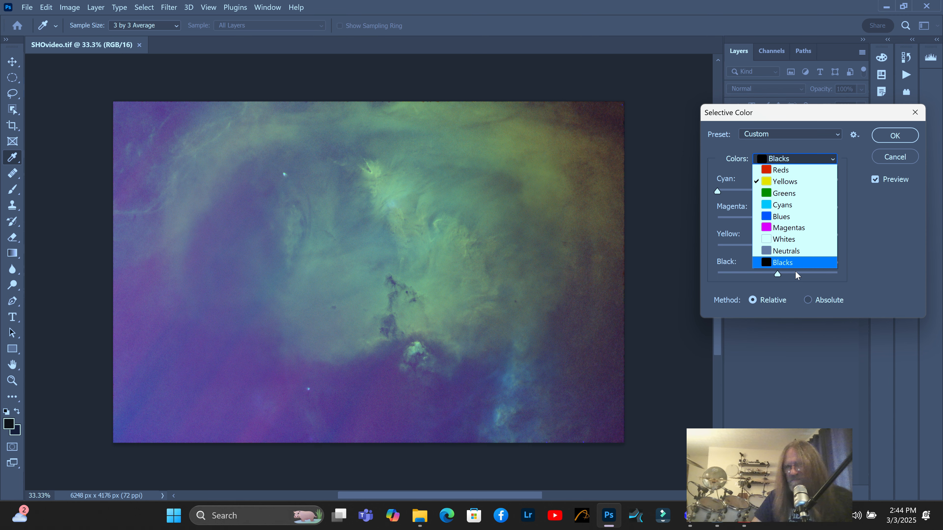
left_click(786, 209)
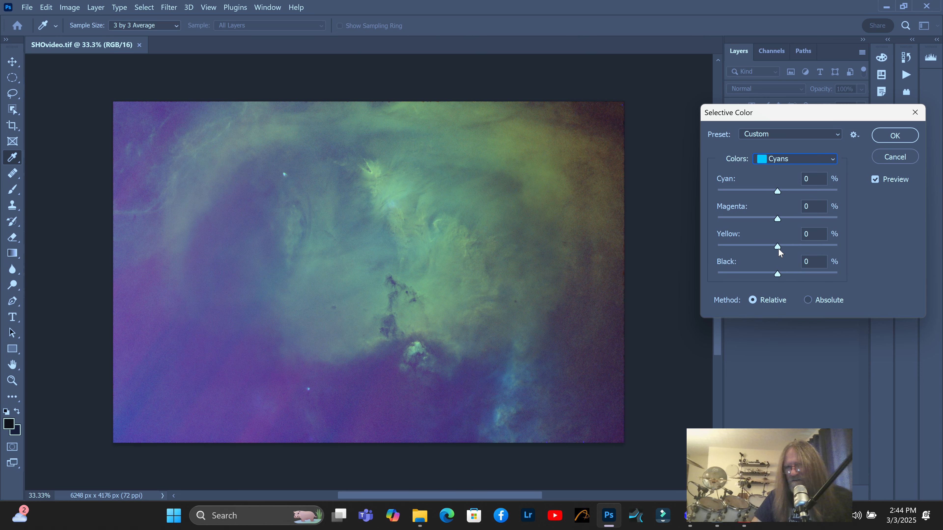
left_click_drag(778, 246, 705, 256)
Try the Cyans' Magenta at -100% and +100%, return it to 0%, and apply the Selective Color adjustment
left_click_drag(779, 221, 837, 218)
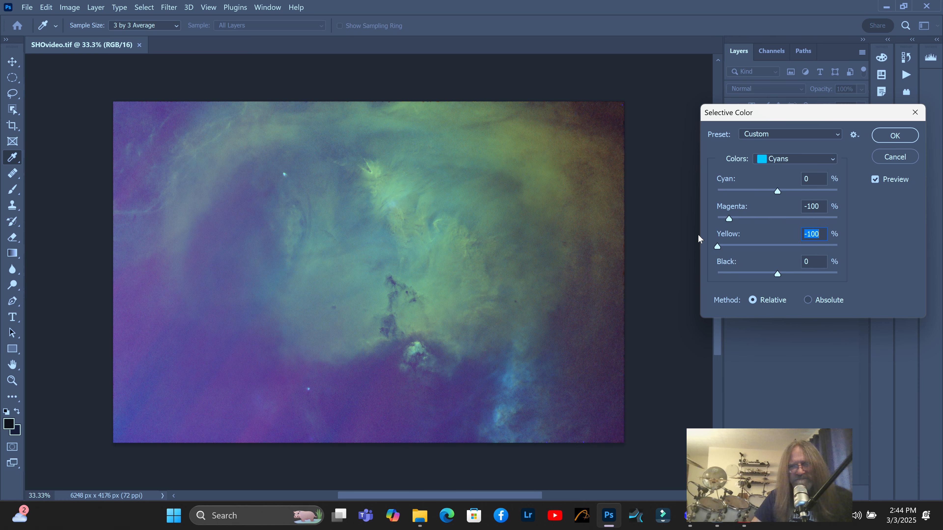
left_click(734, 219)
left_click_drag(749, 229, 841, 222)
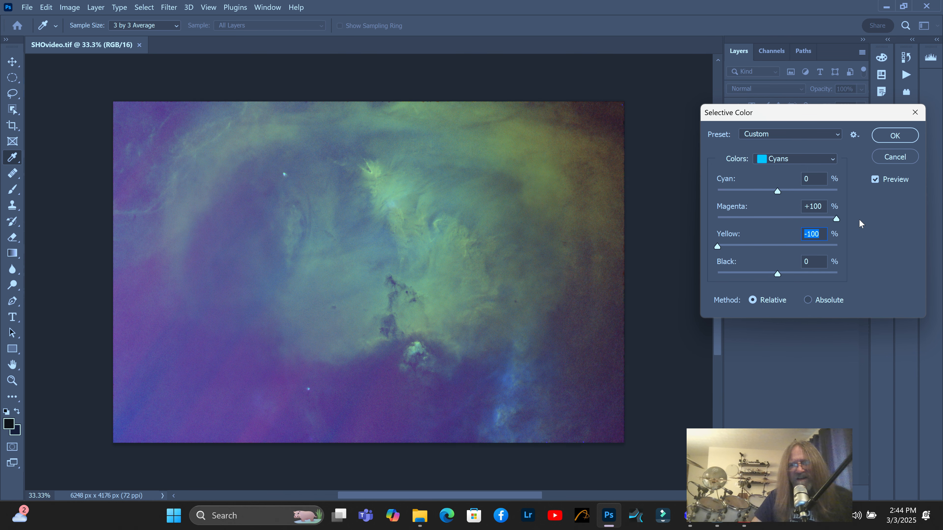
left_click(783, 229)
left_click(771, 231)
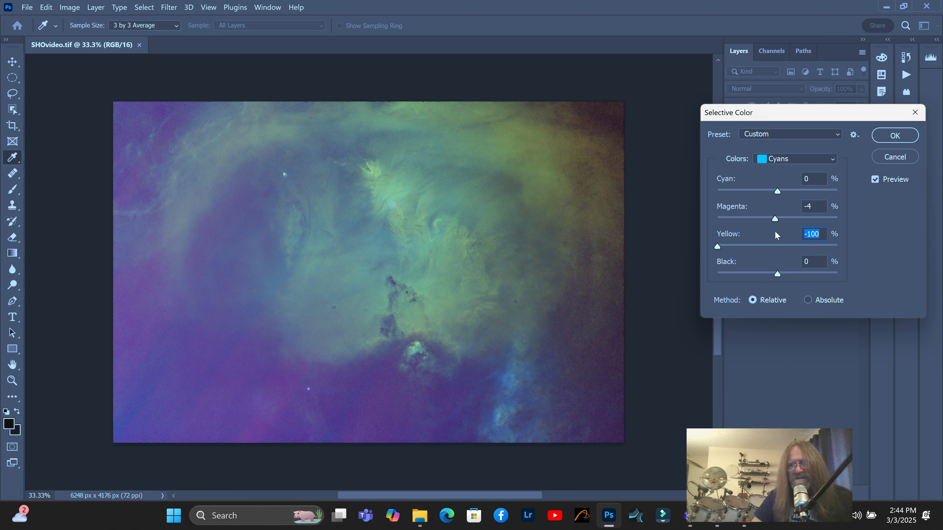
left_click_drag(777, 232, 778, 232)
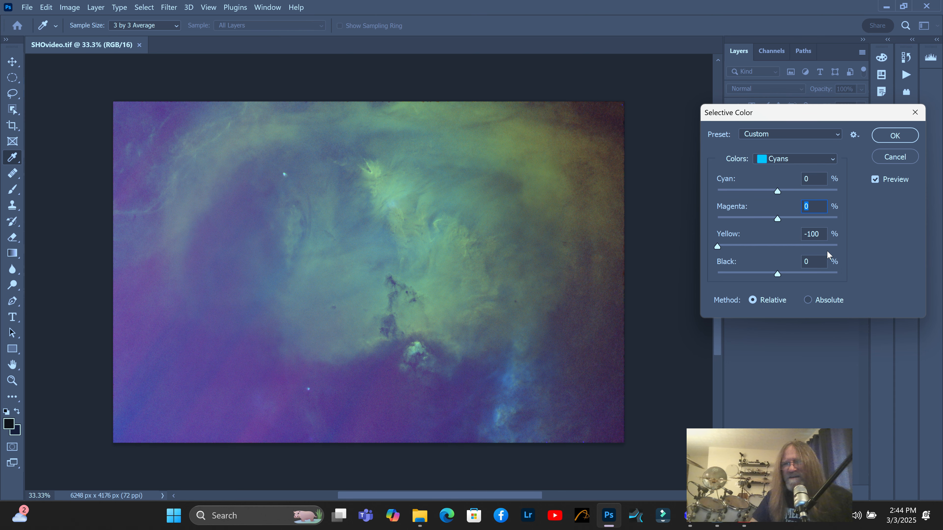
left_click(895, 135)
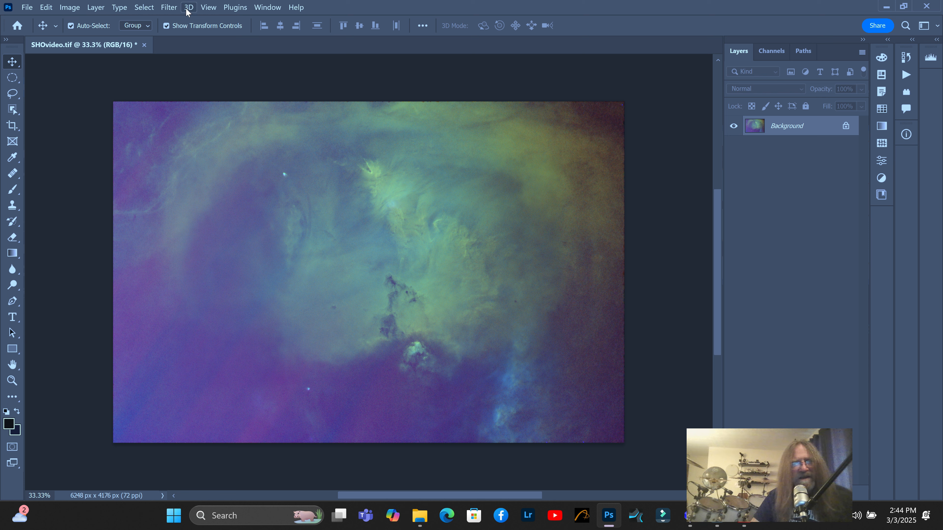
Open the image in the Camera Raw Filter and collapse the Basic adjustment section
left_click(169, 7)
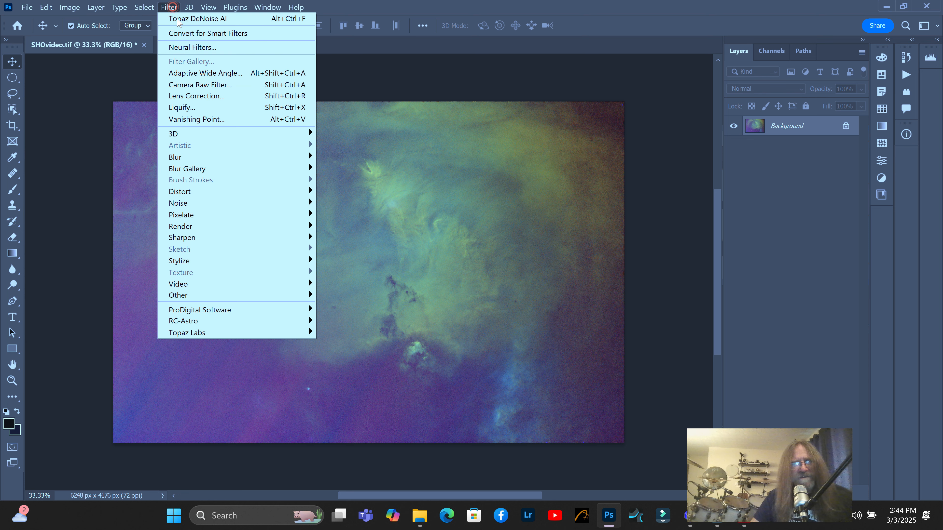
left_click(210, 87)
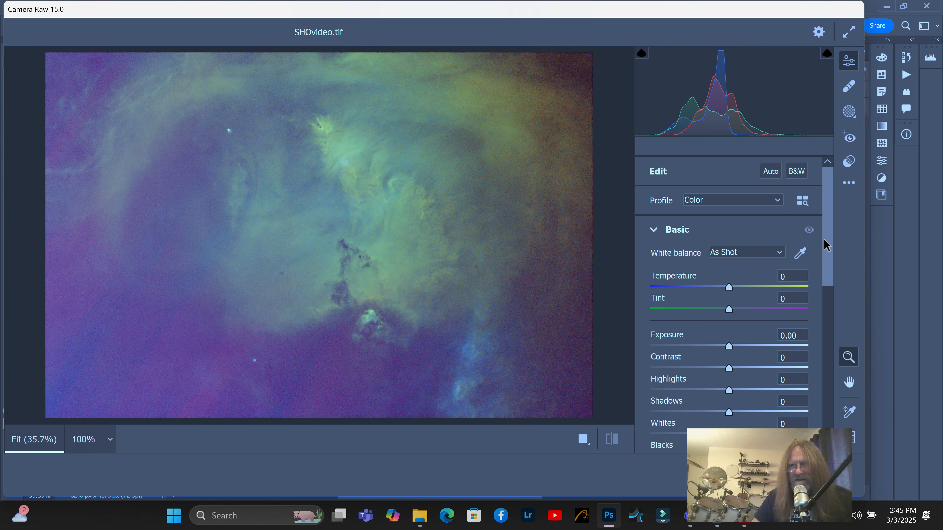
left_click_drag(827, 247, 829, 265)
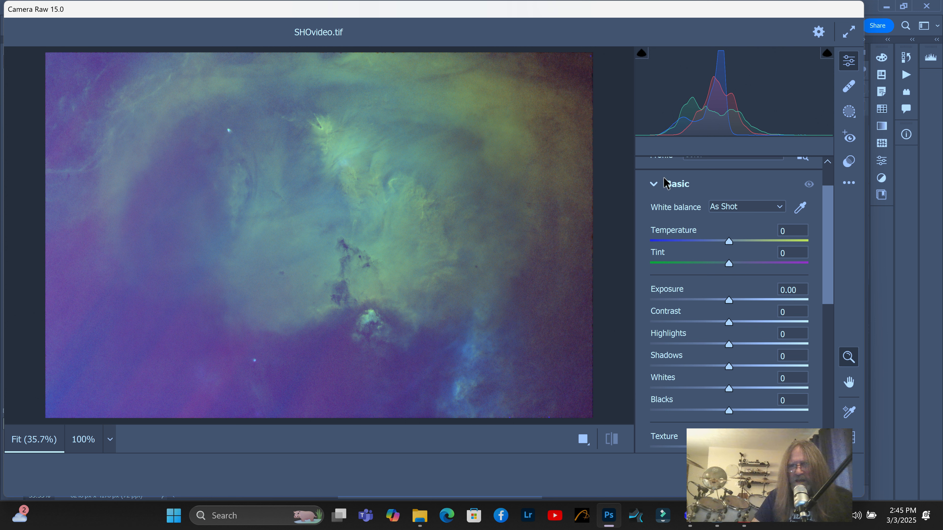
left_click(654, 184)
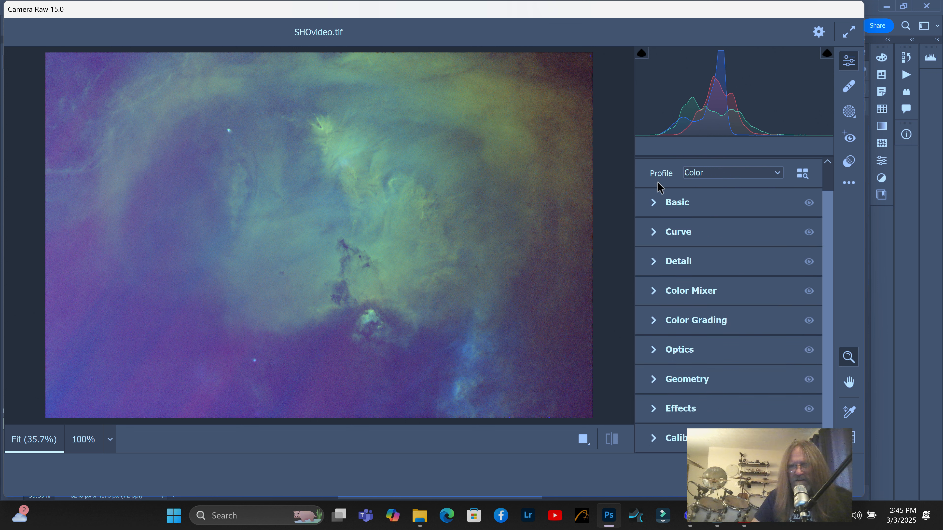
Expand the Basic adjustments in the Camera Raw Filter and set Dehaze to +41
left_click(656, 204)
scroll(733, 305, "down", 5)
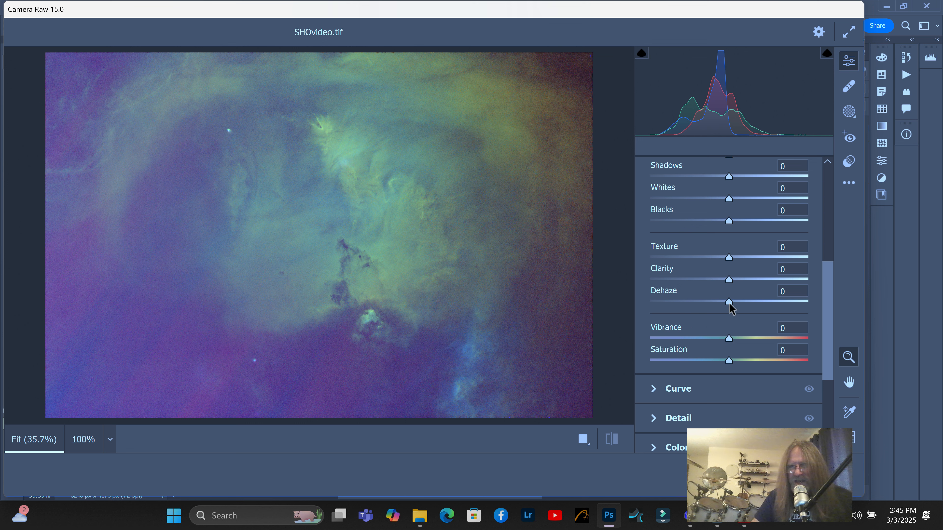
left_click_drag(729, 302, 767, 303)
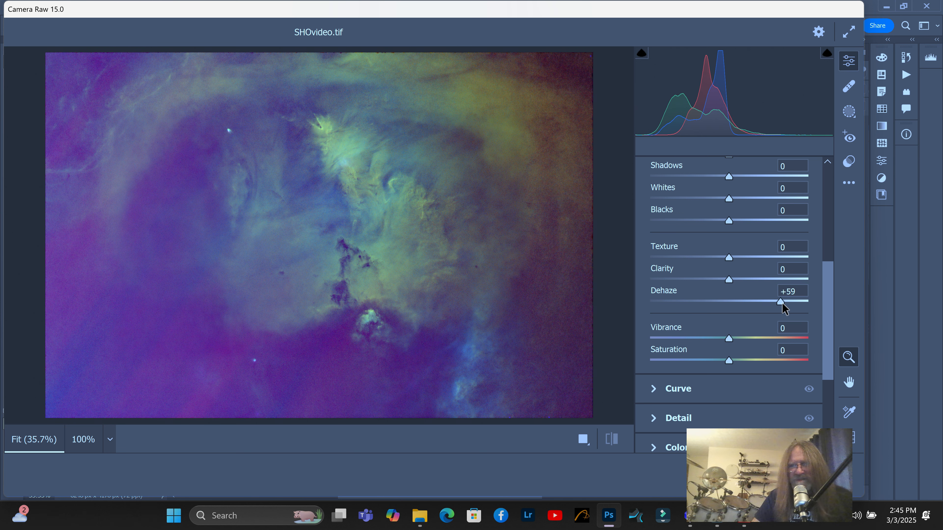
mouse_move(766, 303)
left_mouse_down()
mouse_move(754, 312)
mouse_move(763, 316)
left_mouse_up()
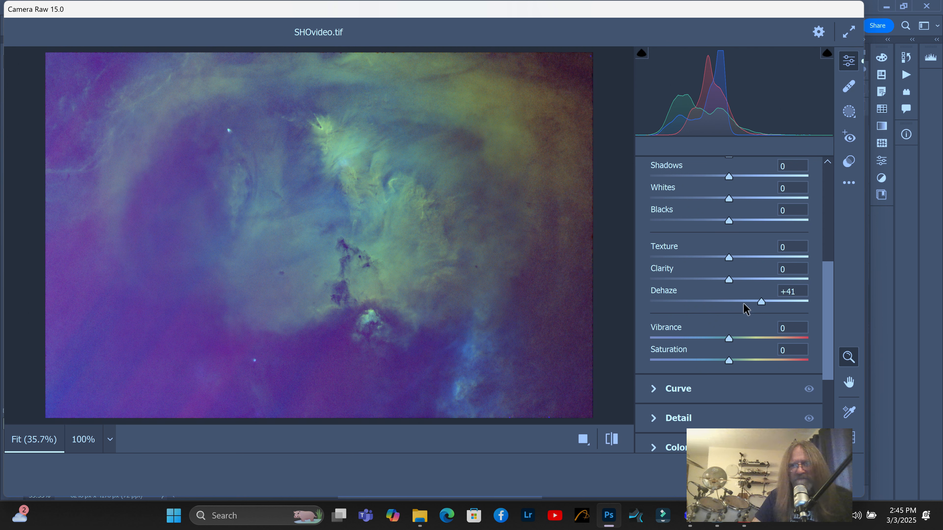
Set Clarity to +74 and Texture to +11, and apply the Camera Raw Filter
left_click_drag(728, 279, 788, 290)
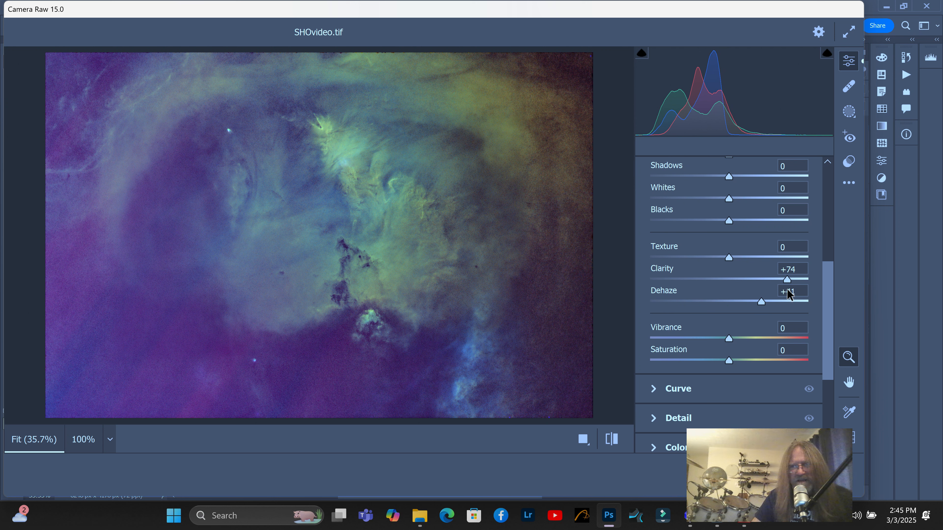
mouse_move(728, 258)
left_mouse_down()
mouse_move(744, 259)
mouse_move(737, 260)
left_mouse_up()
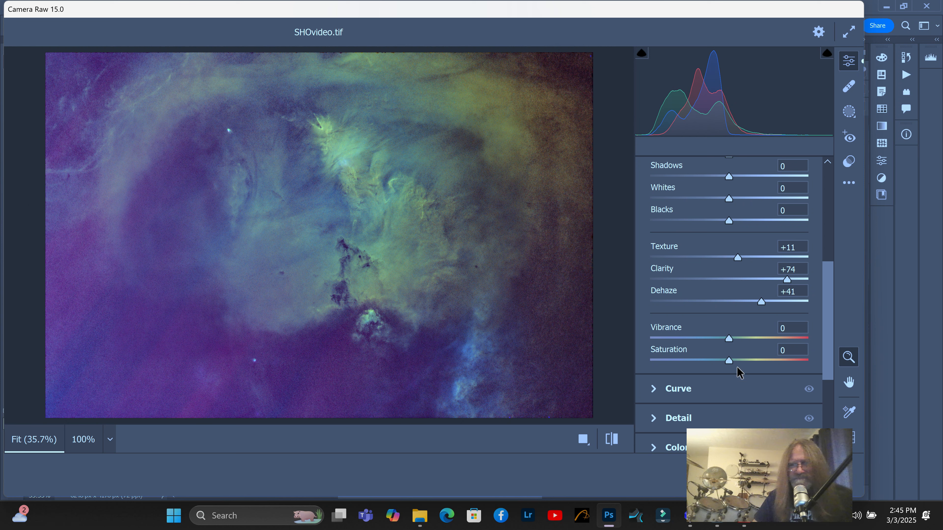
left_click_drag(770, 472, 129, 470)
left_click_drag(829, 327, 829, 300)
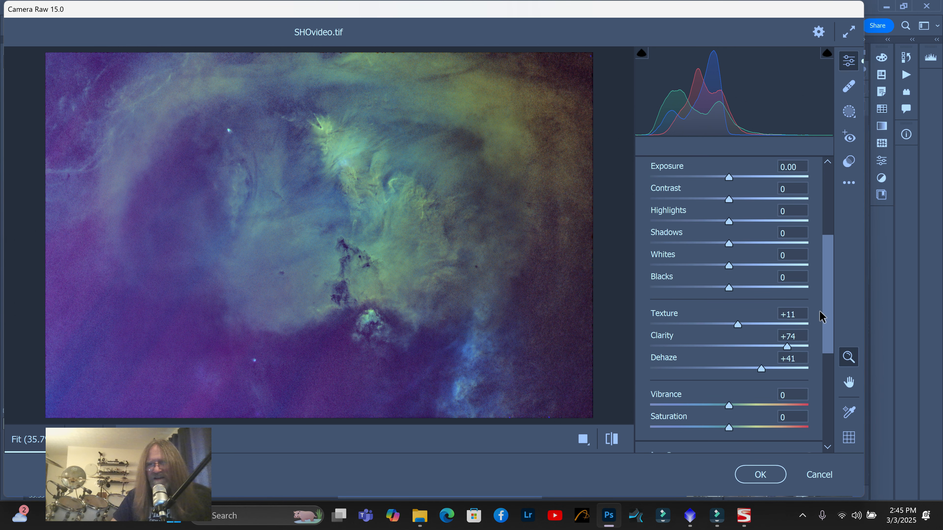
left_click(754, 475)
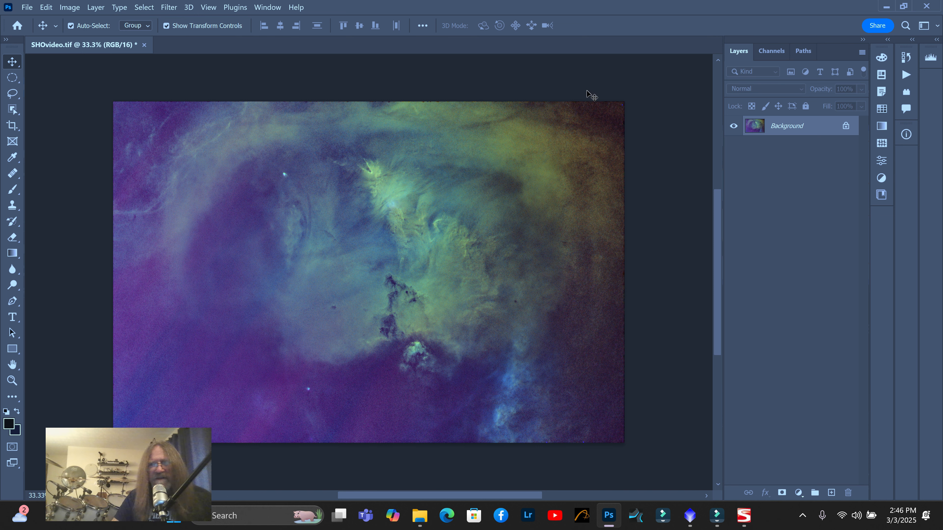
Denoise the image in Topaz DeNoise AI with the Severe Noise model, comparing the preview with the original before applying
left_click(169, 8)
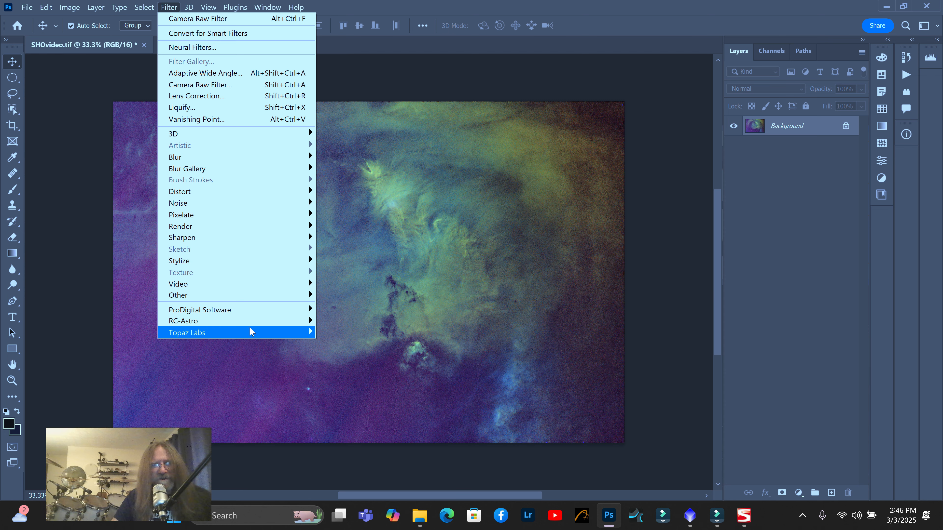
mouse_move(244, 332)
left_click(366, 332)
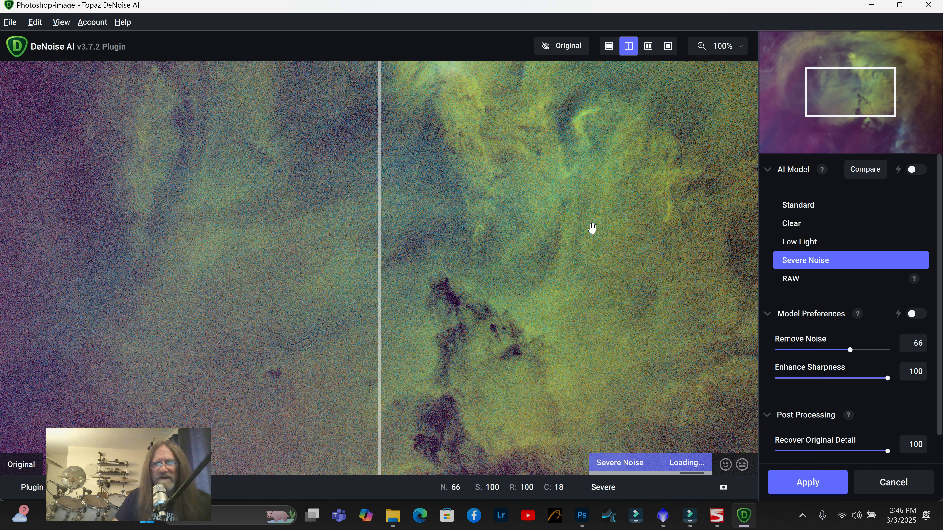
left_click_drag(379, 271, 60, 276)
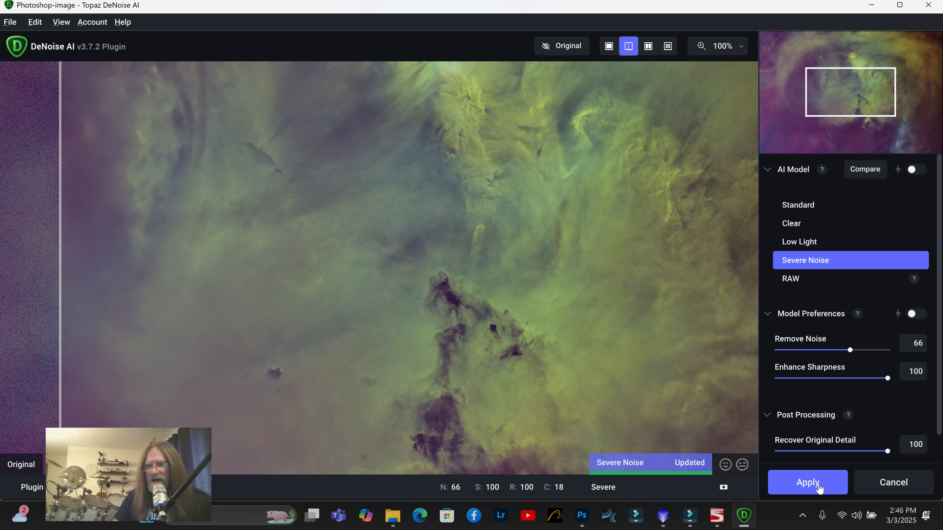
left_click(820, 489)
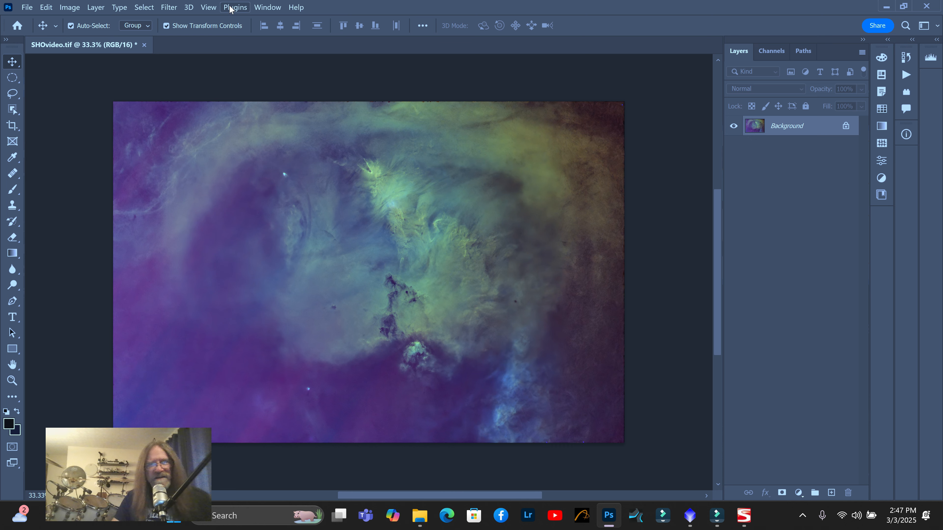
Add a Hue/Saturation adjustment layer above the Background with the default name and options
left_click(97, 9)
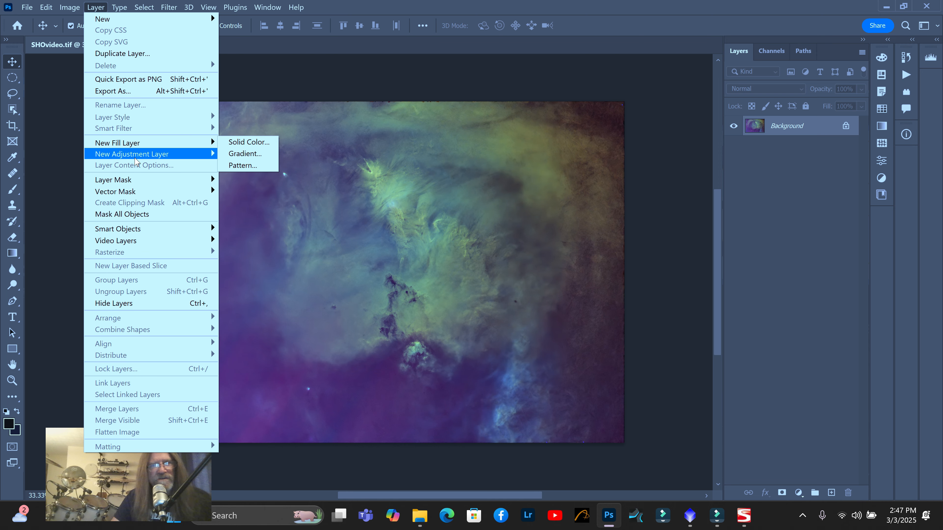
mouse_move(135, 156)
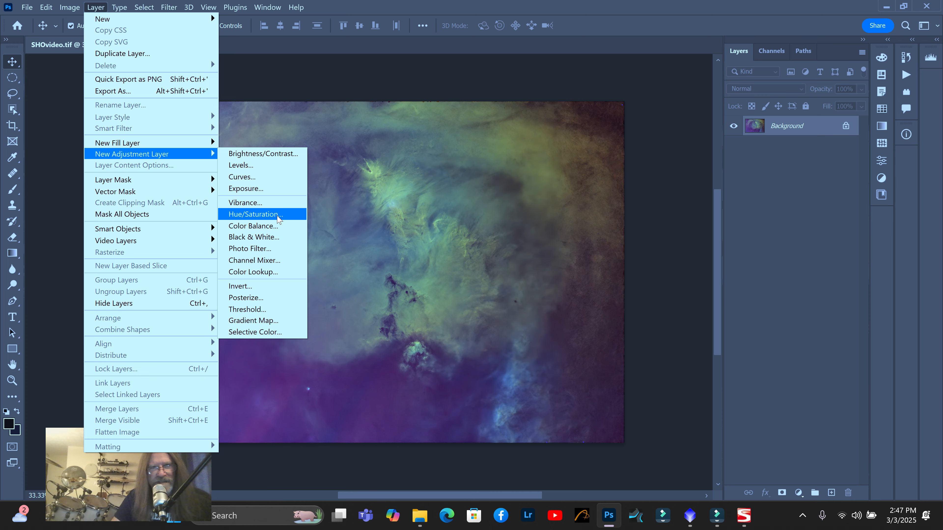
left_click(255, 214)
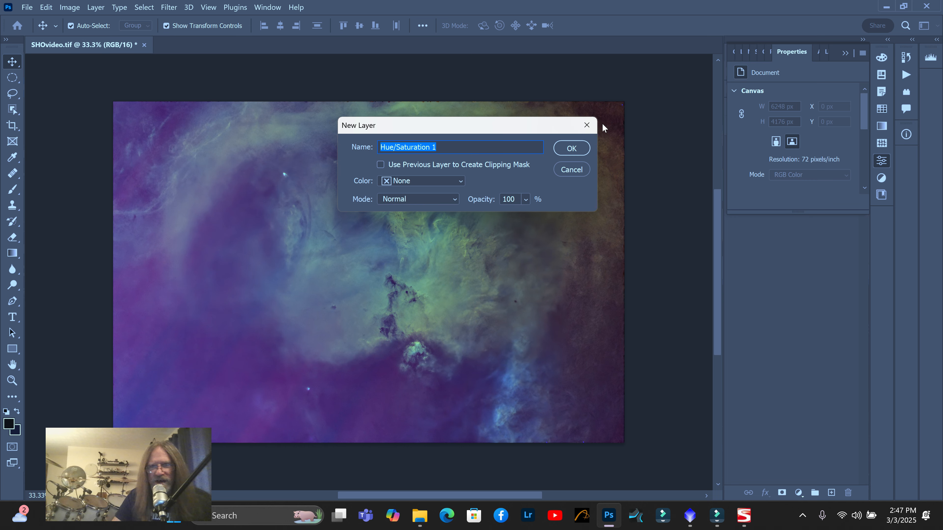
left_click(572, 148)
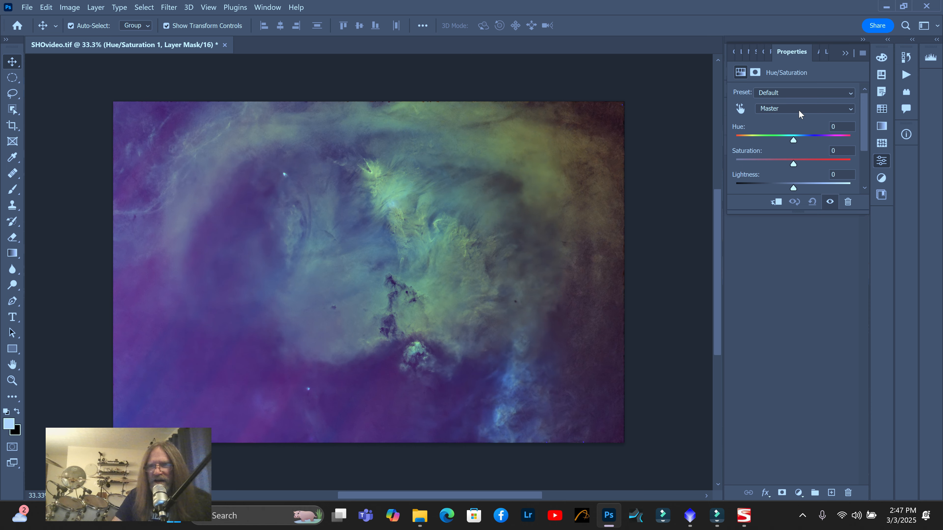
Choose the Magentas in the Hue/Saturation adjustment and try their Saturation at -100 and +41
left_click(850, 111)
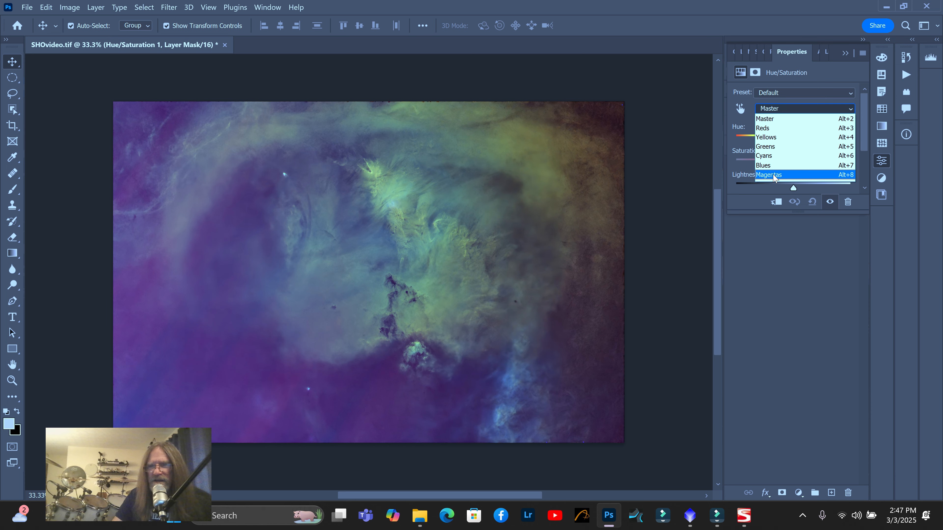
left_click(774, 176)
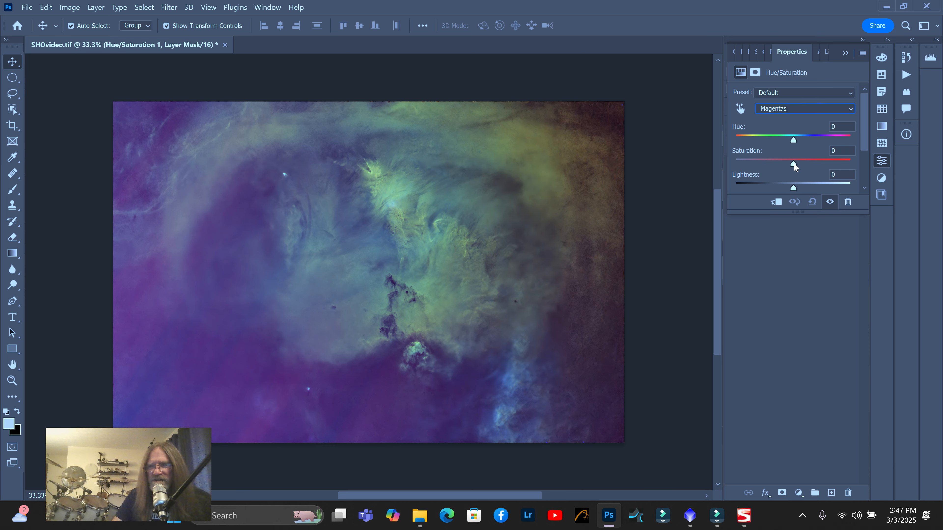
left_click_drag(794, 166, 713, 200)
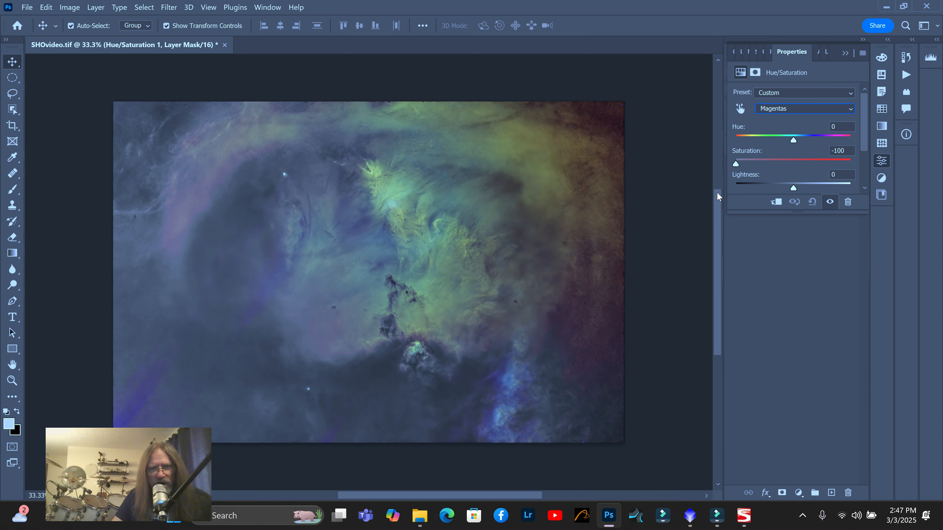
left_click_drag(733, 192, 819, 176)
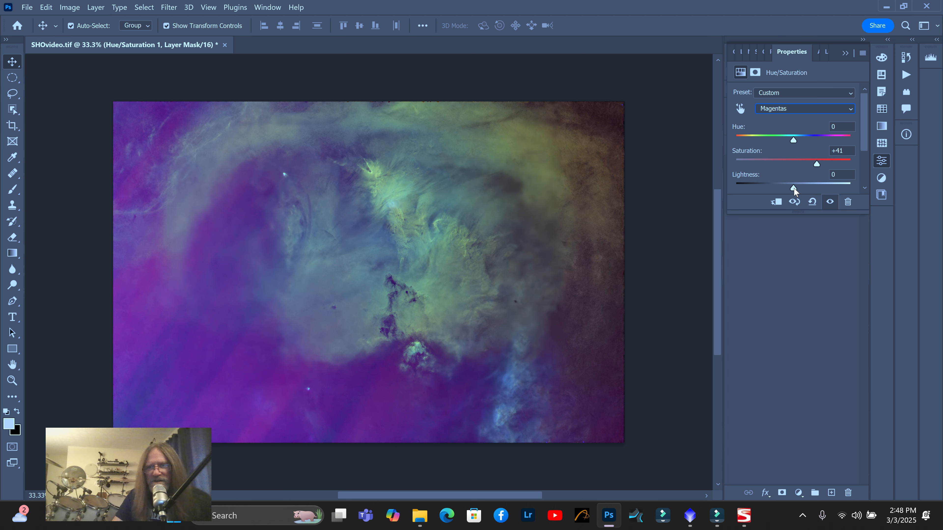
Set the Magentas' Saturation to +5 and Lightness to -35 in the Hue/Saturation adjustment
mouse_move(790, 189)
left_mouse_down()
mouse_move(767, 190)
mouse_move(789, 197)
mouse_move(779, 199)
left_mouse_up()
left_click_drag(818, 166, 793, 175)
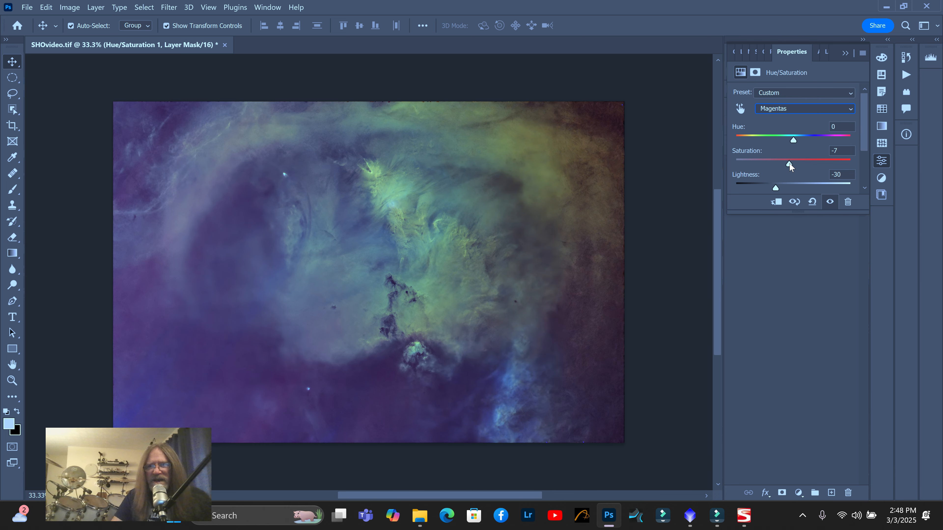
mouse_move(789, 165)
left_mouse_down()
mouse_move(809, 166)
mouse_move(795, 167)
left_mouse_up()
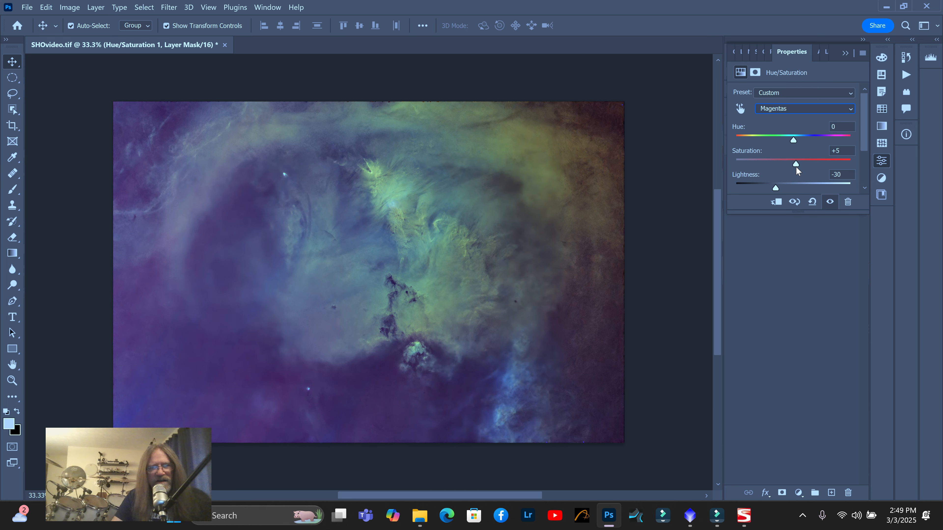
left_click_drag(777, 192, 770, 194)
left_click_drag(775, 192, 773, 192)
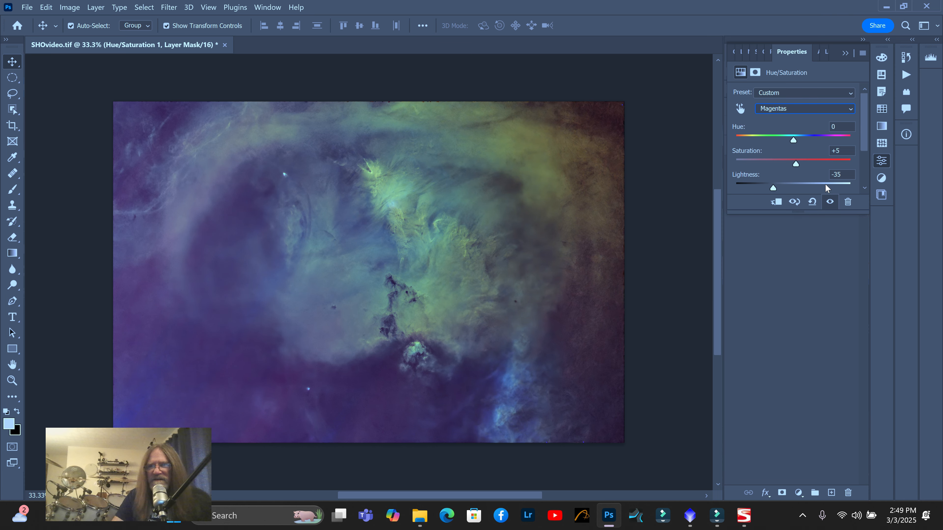
Merge the Hue/Saturation adjustment layer down into the Background
left_click(847, 54)
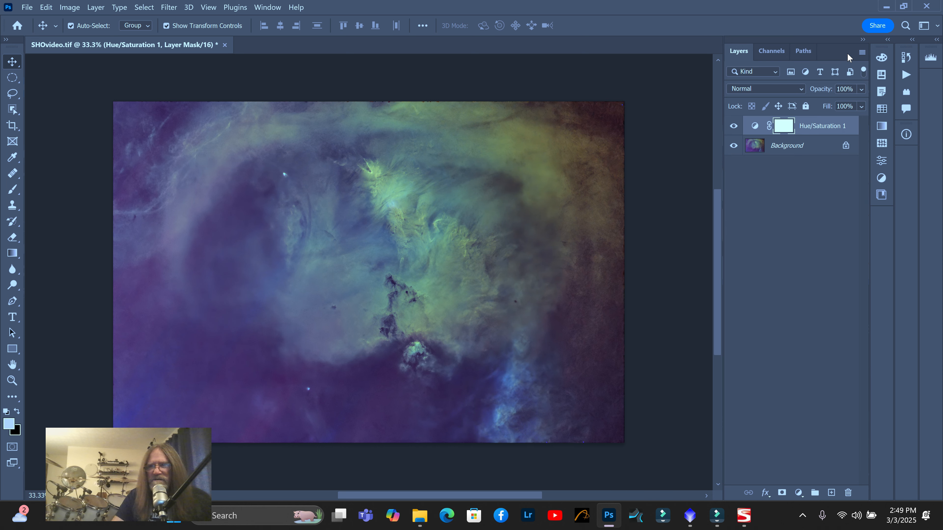
right_click(815, 124)
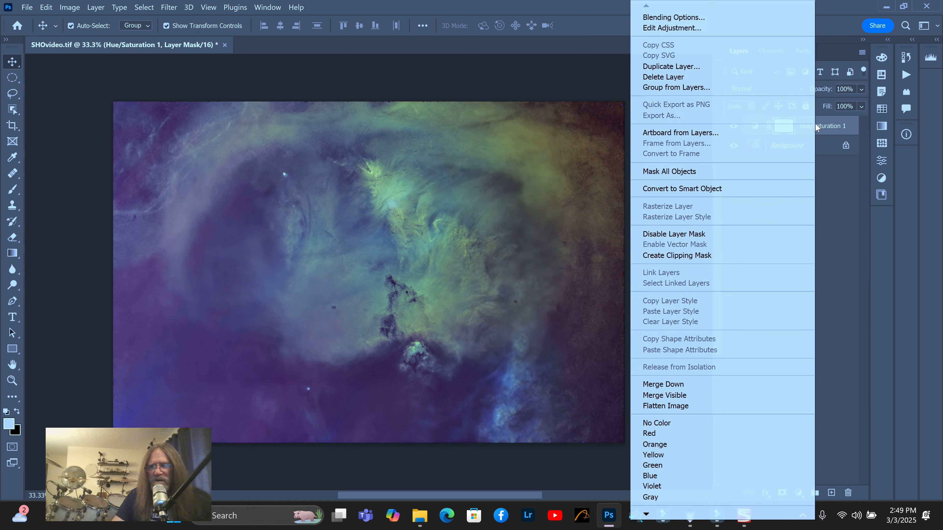
left_click(663, 385)
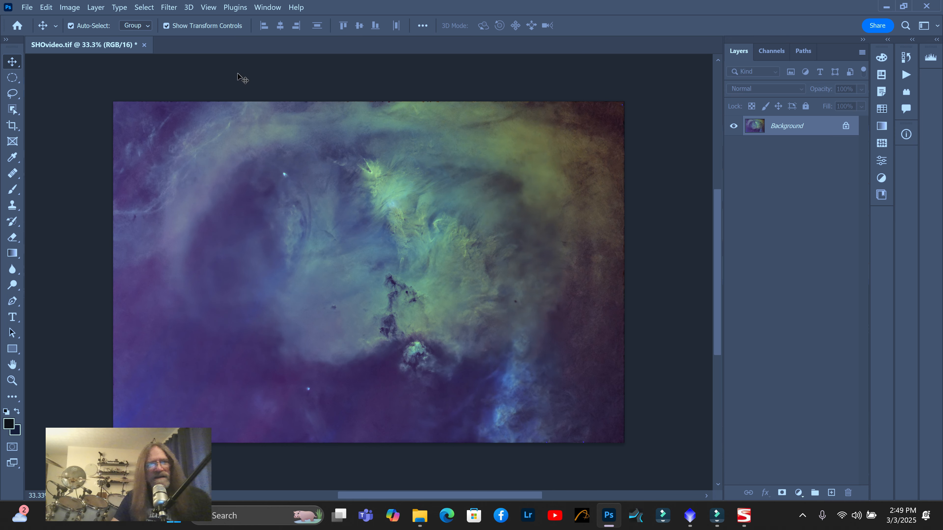
Apply a Levels adjustment to the RGB channel with the black input level at 4
left_click(69, 7)
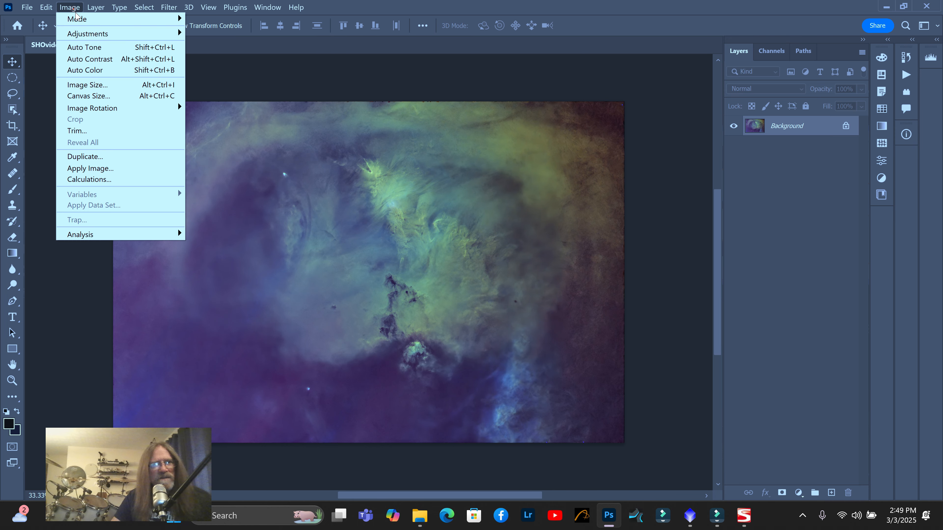
mouse_move(95, 37)
left_click(227, 45)
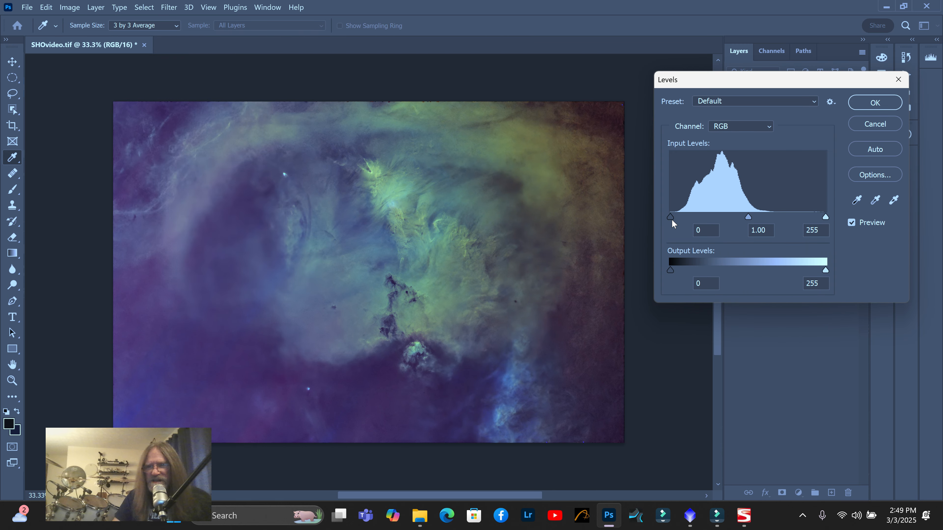
left_click_drag(671, 218, 678, 219)
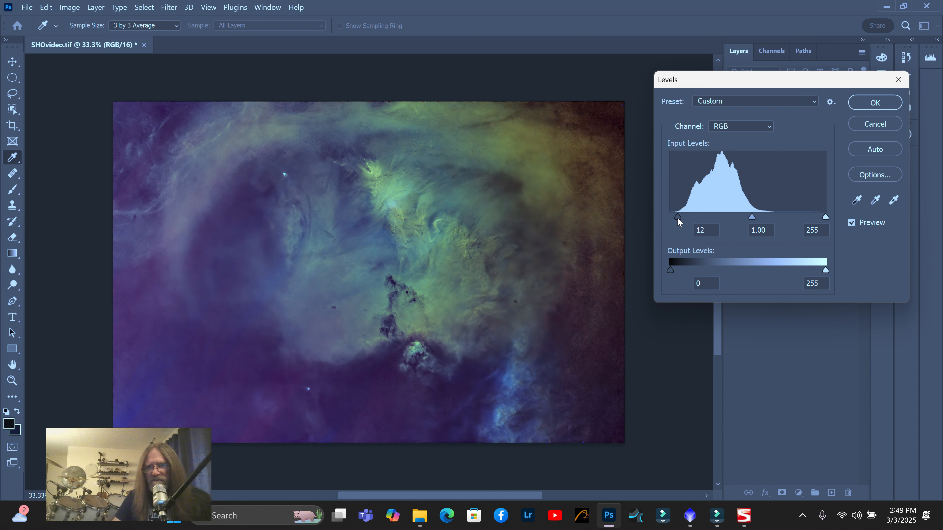
left_click_drag(678, 217, 673, 223)
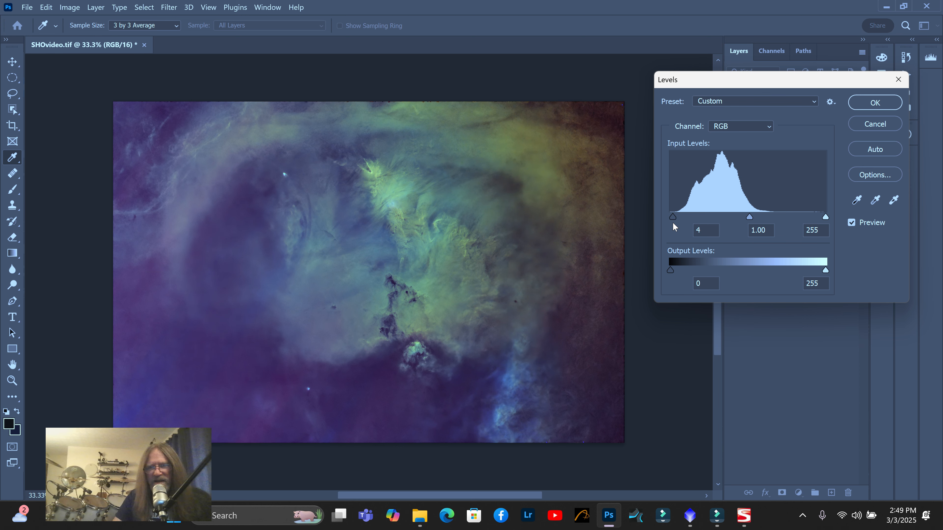
left_click_drag(673, 223, 672, 223)
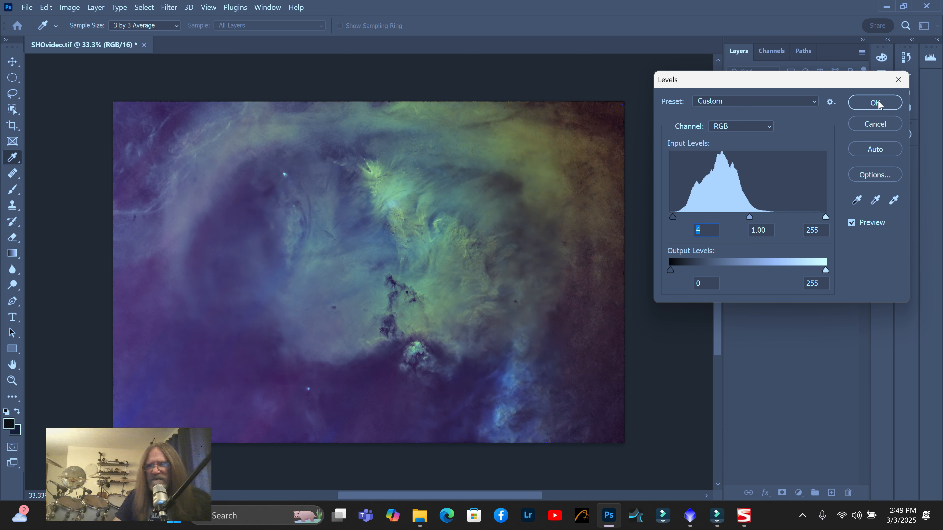
left_click(870, 101)
key("v")
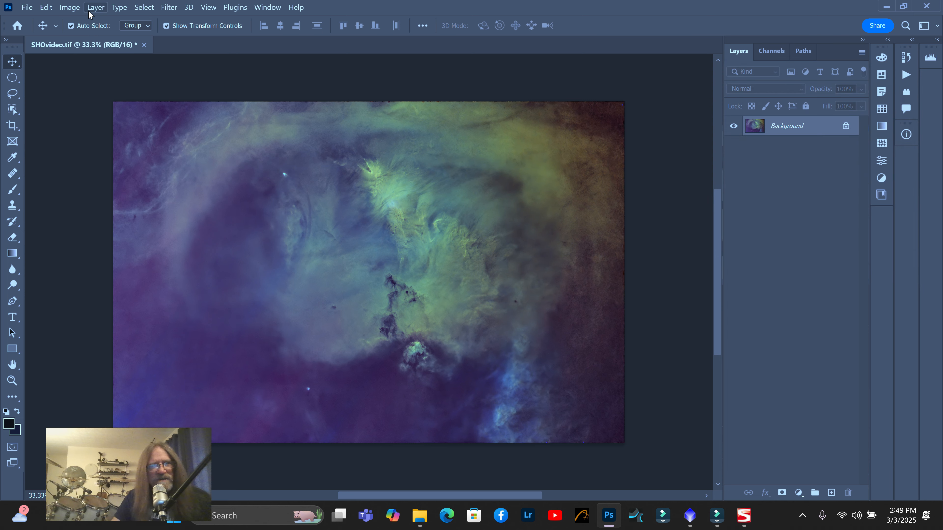
Start a Curves adjustment on the RGB channel, raising the highlights to input 211, output 231, and setting a lower point at input 84, output 93
left_click(74, 8)
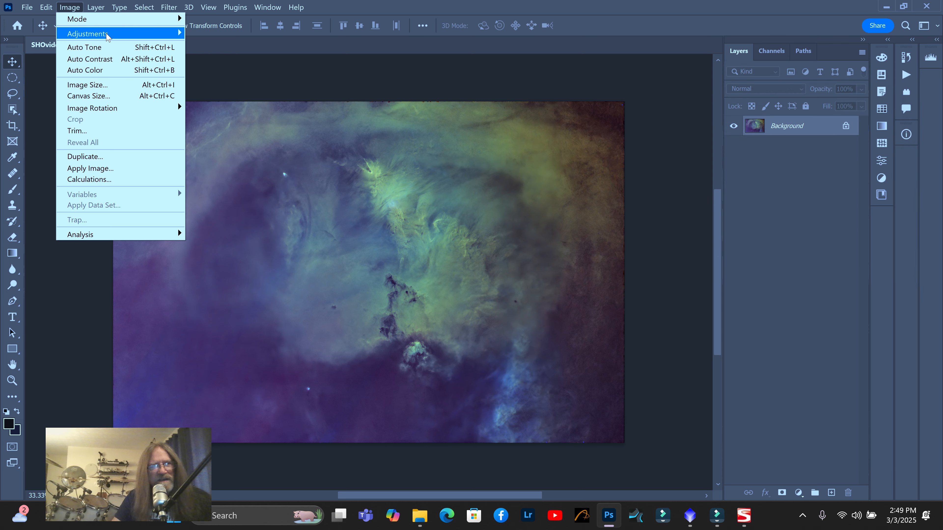
mouse_move(104, 33)
left_click(228, 55)
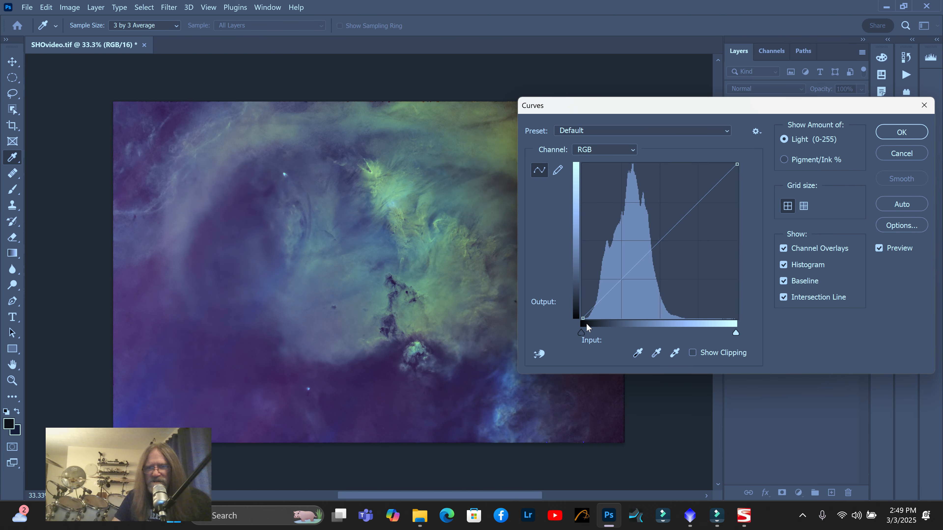
left_click_drag(706, 194, 710, 179)
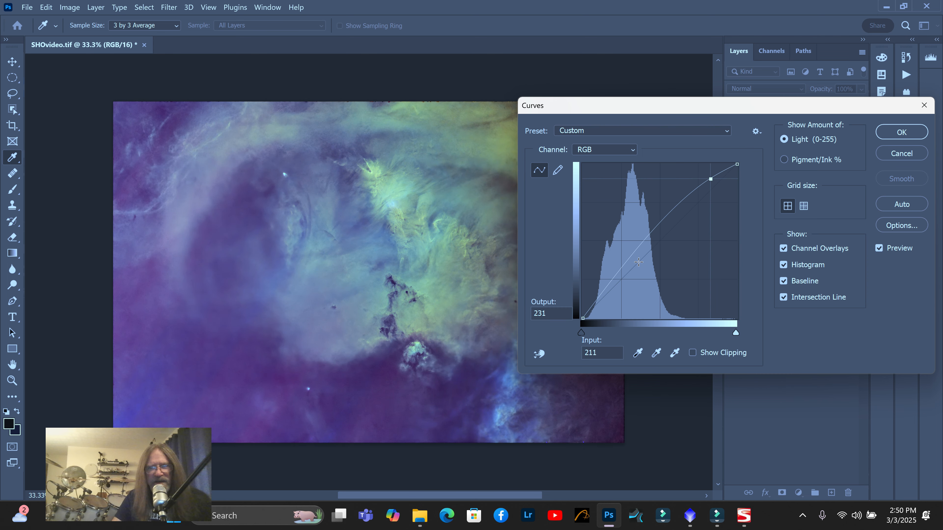
left_click_drag(628, 261, 634, 262)
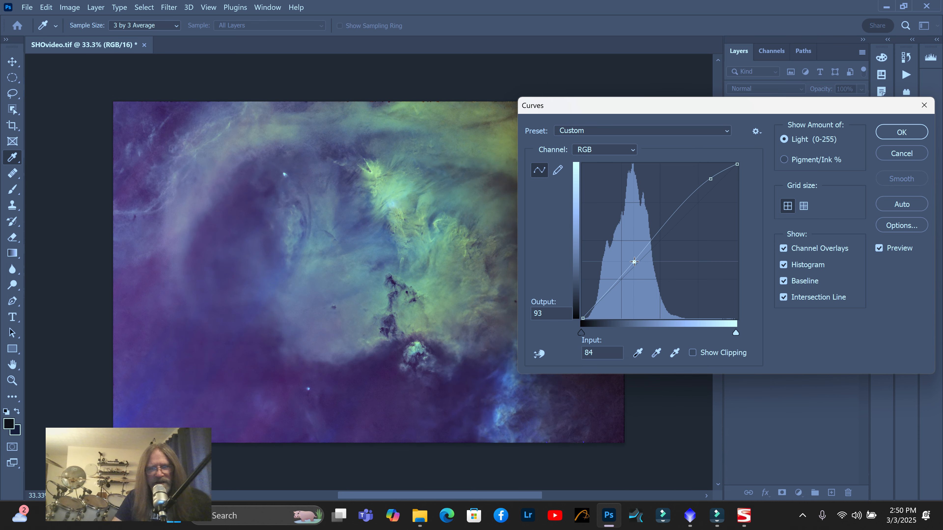
Add a highlight point at input 225, output 232 to the RGB curve and apply the Curves adjustment
left_click(710, 180)
mouse_move(710, 179)
left_mouse_down()
mouse_move(703, 188)
mouse_move(717, 169)
mouse_move(719, 179)
left_mouse_up()
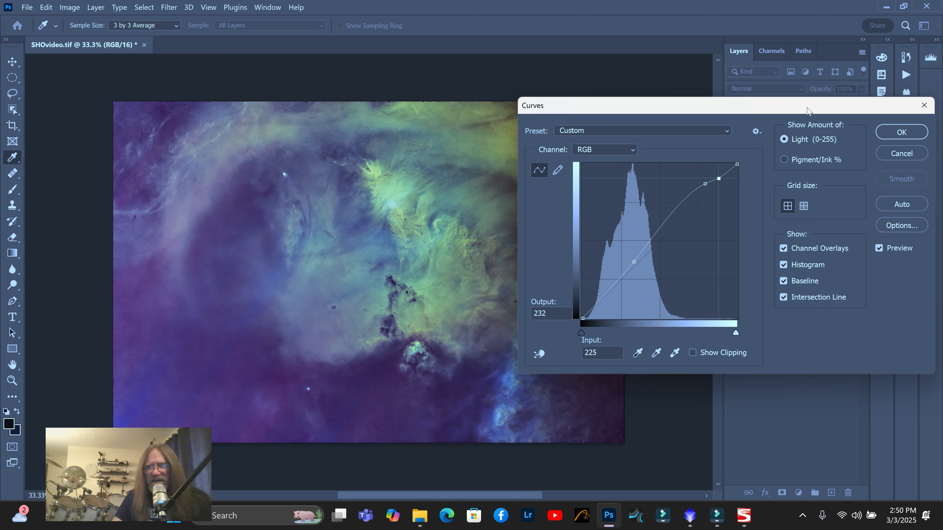
left_click_drag(808, 105, 773, 337)
left_click_drag(784, 392, 752, 105)
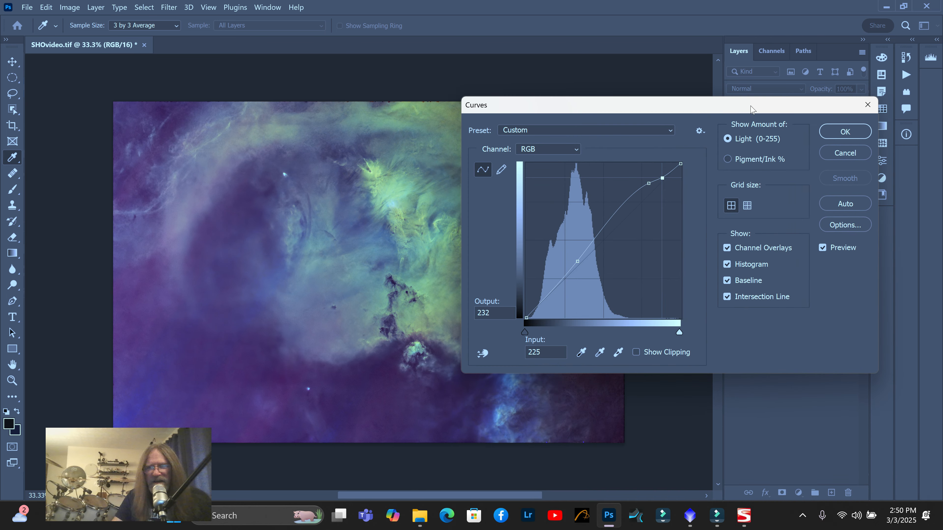
left_click(845, 132)
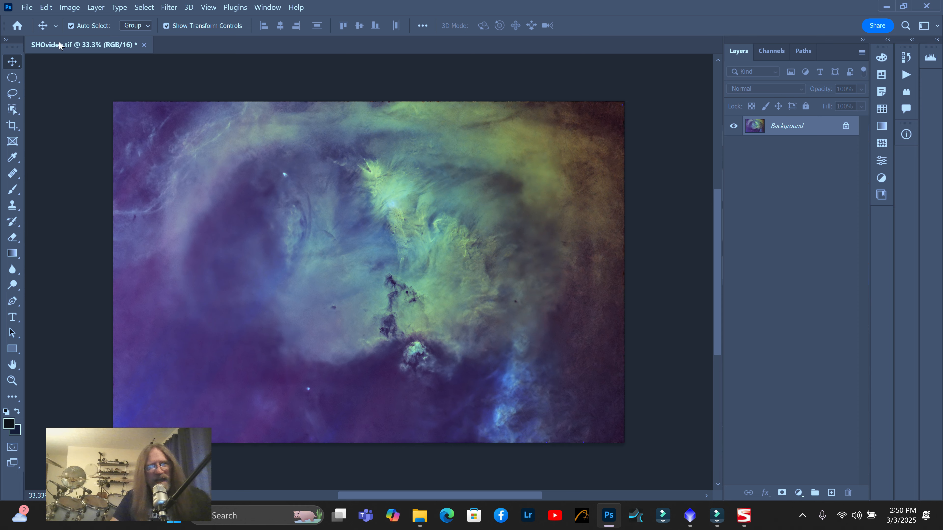
Save the image as a new TIFF named "SHOvideo final" in the IC 447 folder, without image compression
left_click(27, 7)
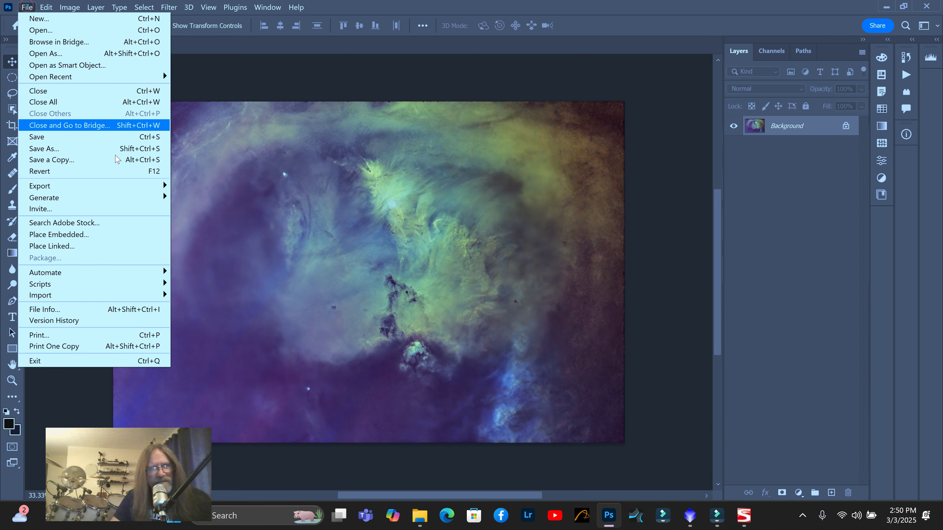
left_click(58, 149)
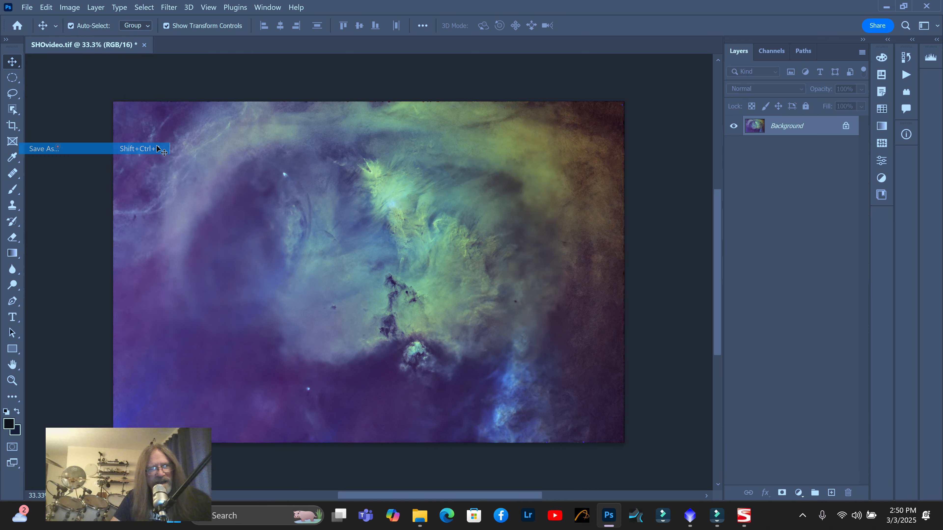
left_click(471, 389)
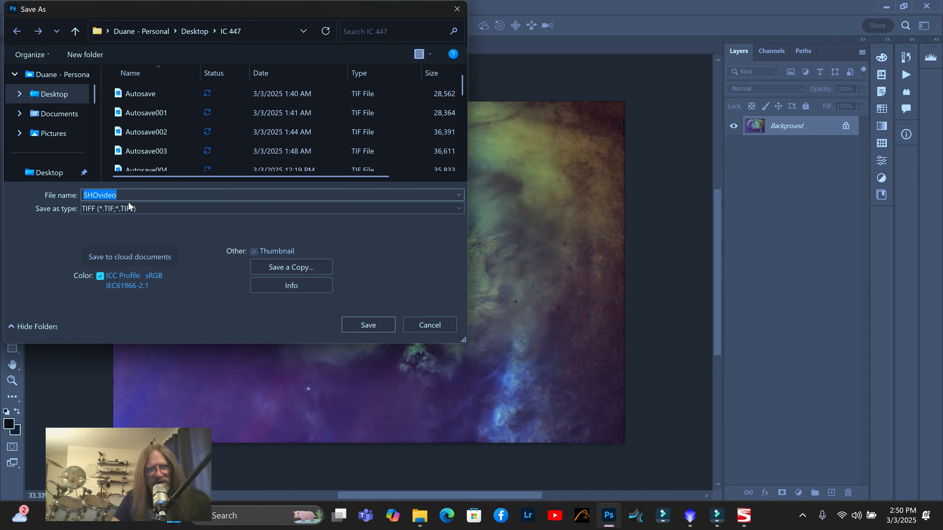
left_click(122, 190)
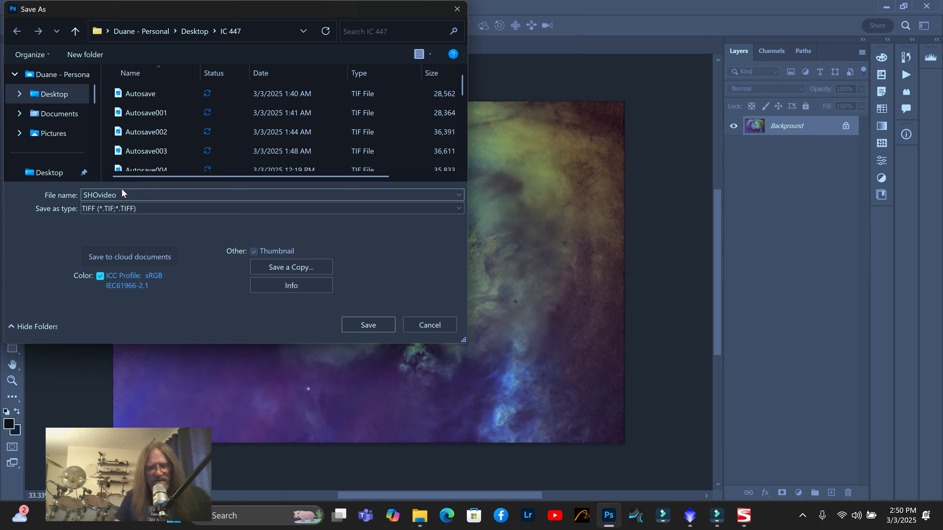
type("fi")
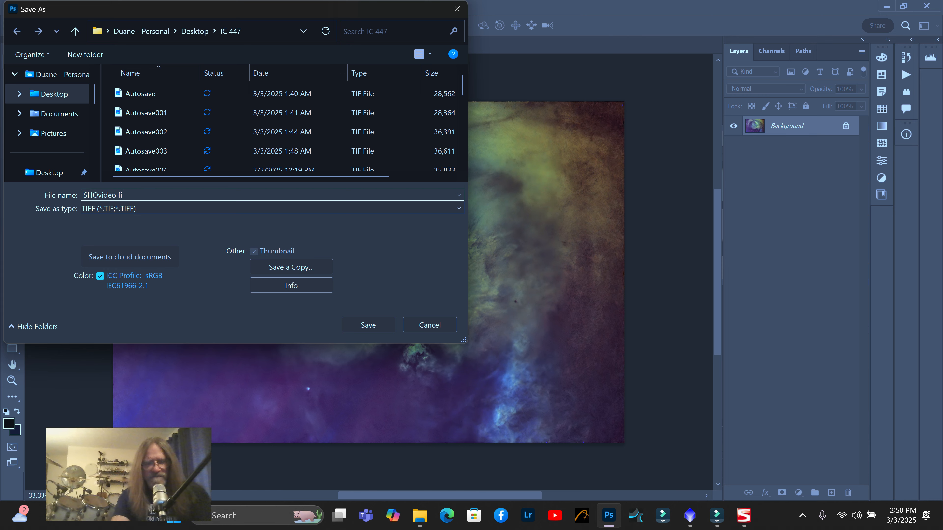
type("nal")
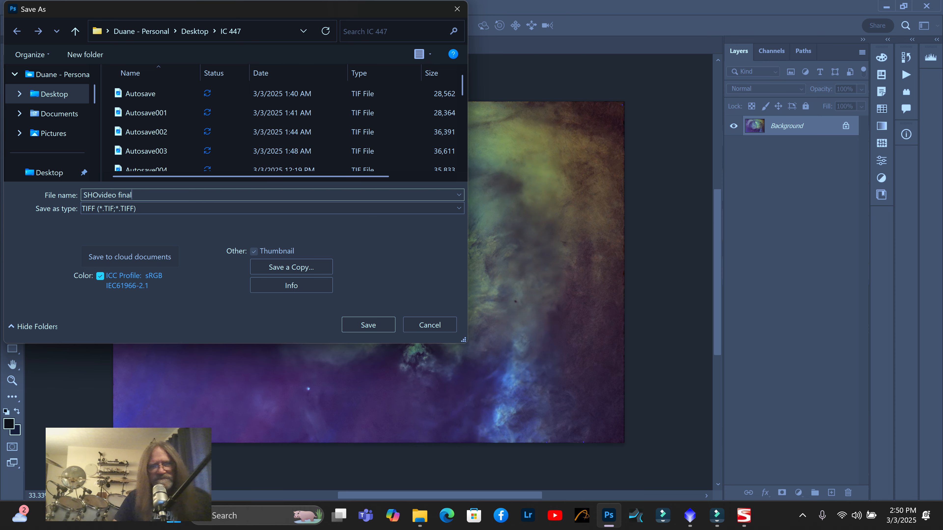
left_click(368, 325)
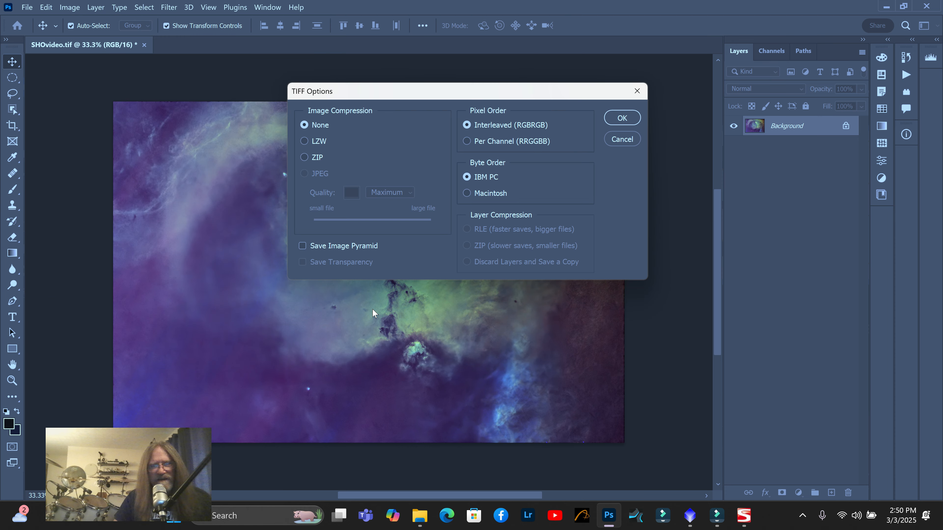
left_click(617, 119)
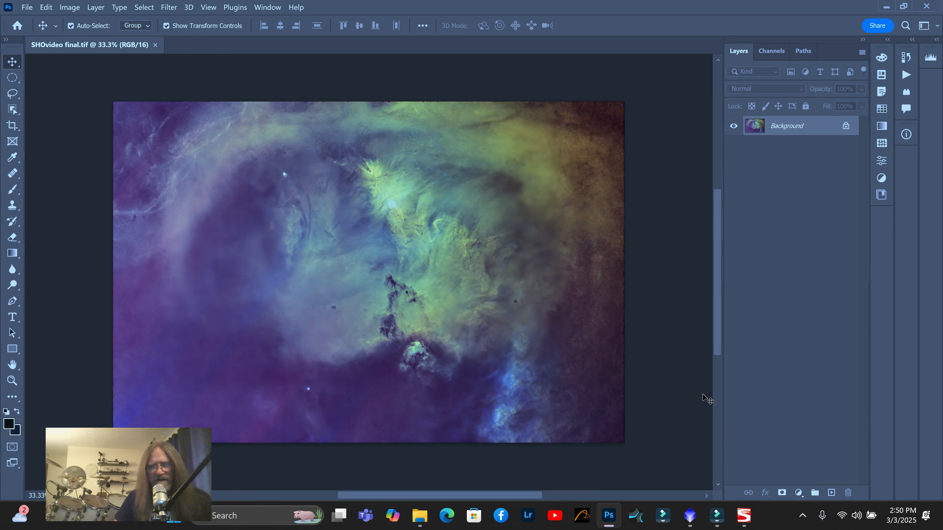
Switch to PixInsight and open the SHOvideo final TIFF from the IC 447 folder
left_click(690, 520)
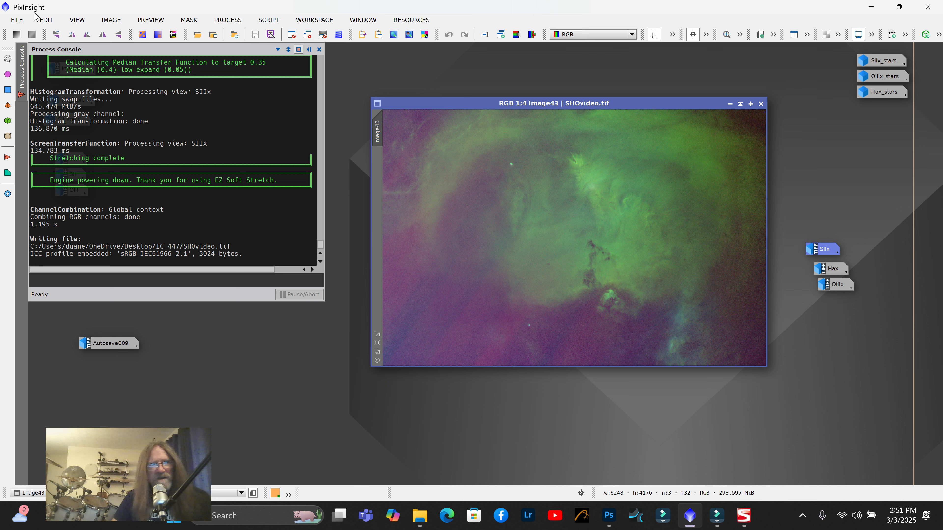
left_click(15, 21)
left_click(14, 20)
left_click(15, 21)
left_click(34, 37)
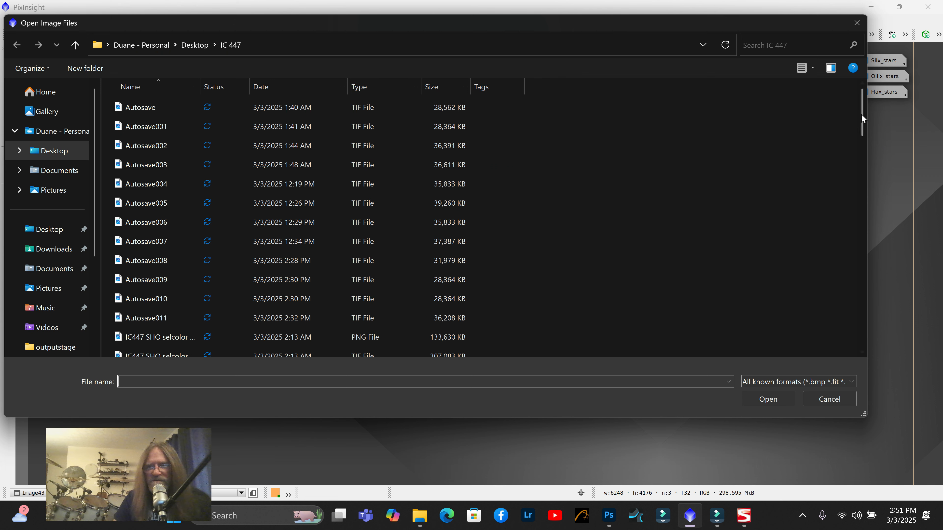
left_click_drag(862, 113, 880, 343)
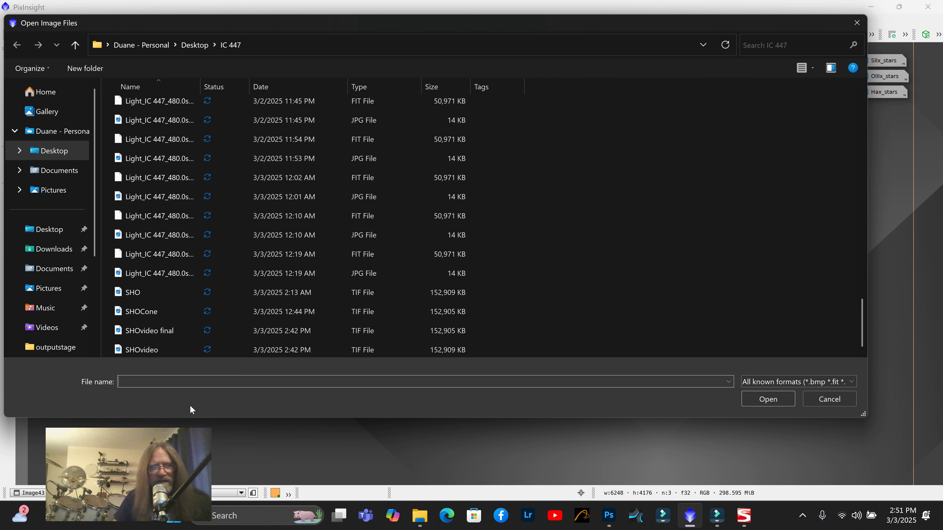
left_click(140, 331)
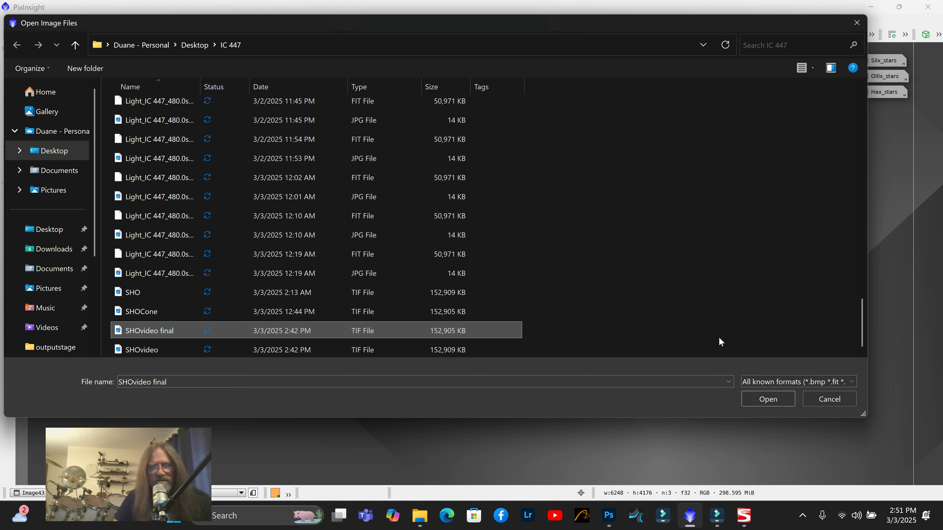
left_click(779, 400)
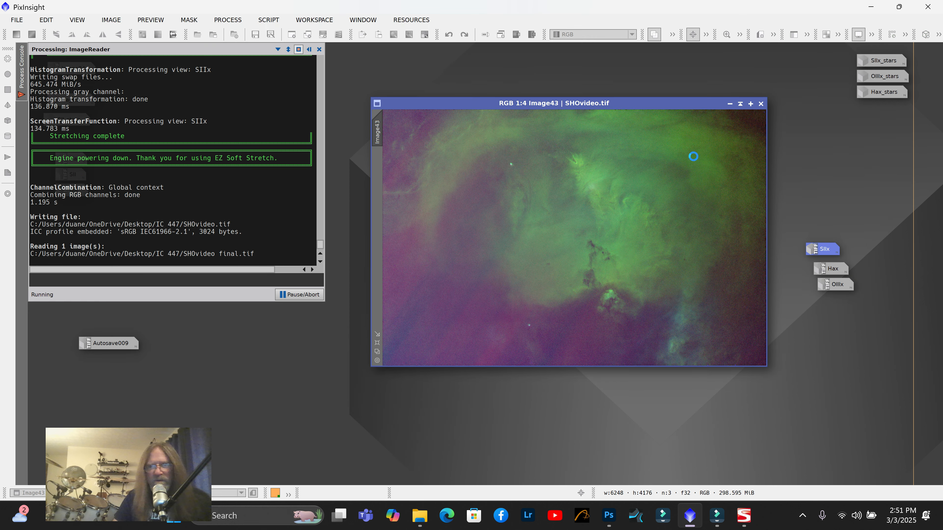
Place the SHOvideo final image beside the original SHOvideo image and close the Process Console
left_click_drag(671, 106, 829, 135)
left_click_drag(457, 206, 223, 132)
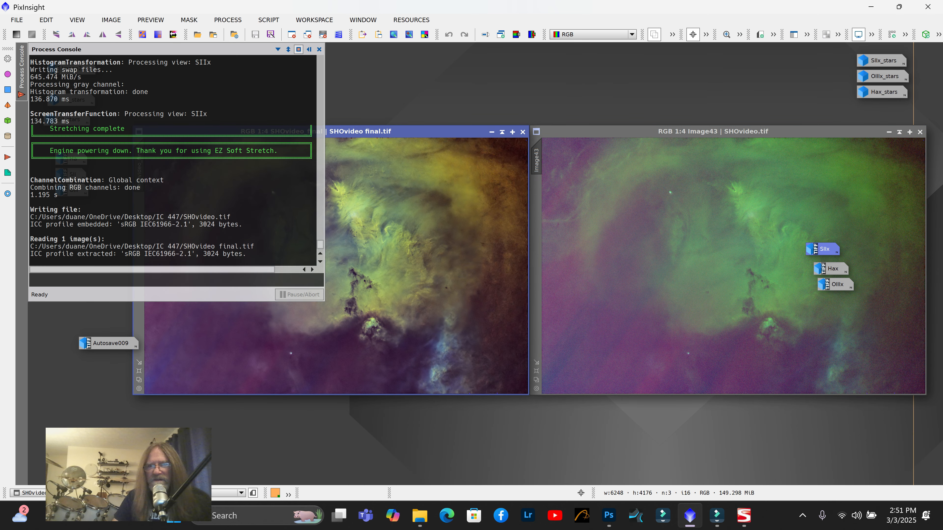
left_click(319, 51)
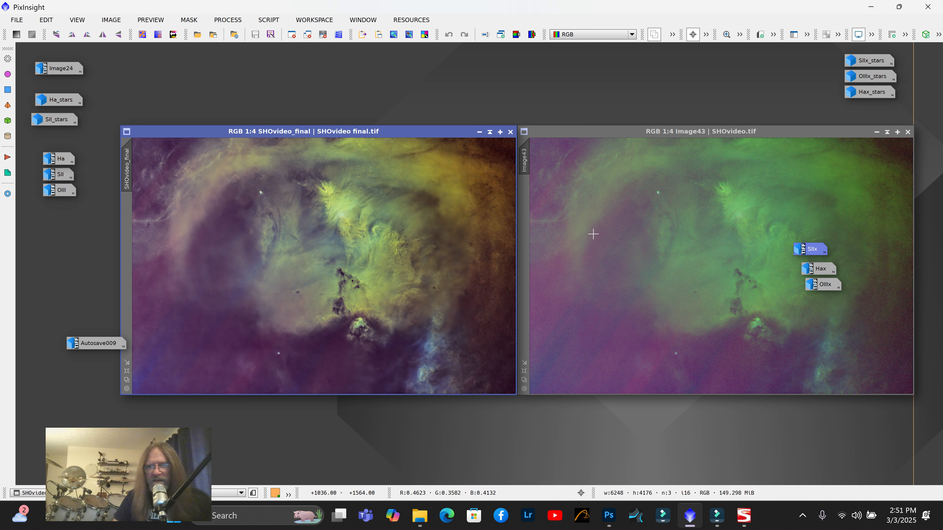
Enlarge both image windows to 1:3 and line them up to compare the final image with the original SHO combination
left_click(127, 372)
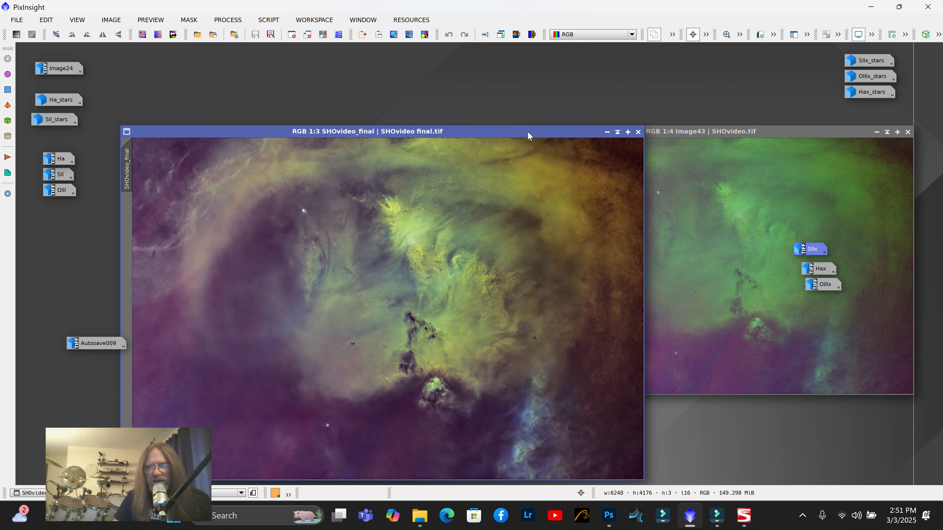
left_click_drag(526, 129, 501, 80)
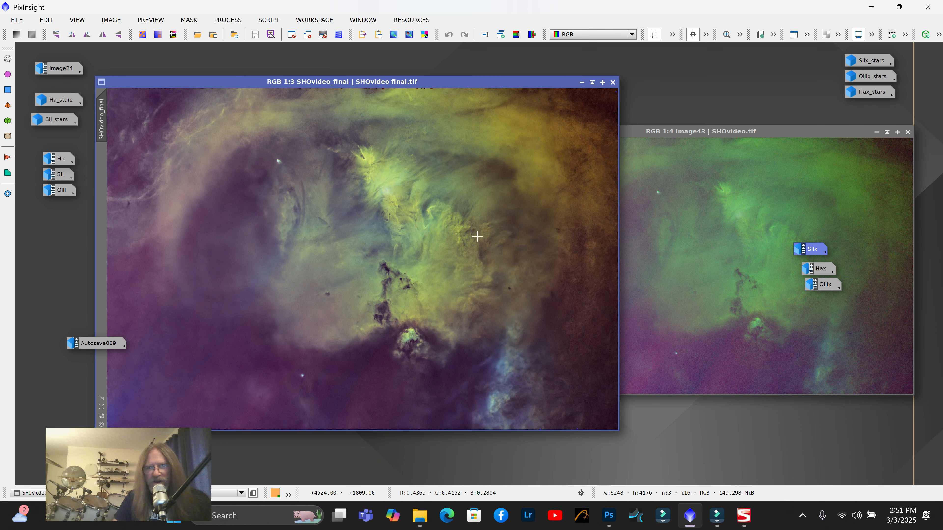
left_click(837, 134)
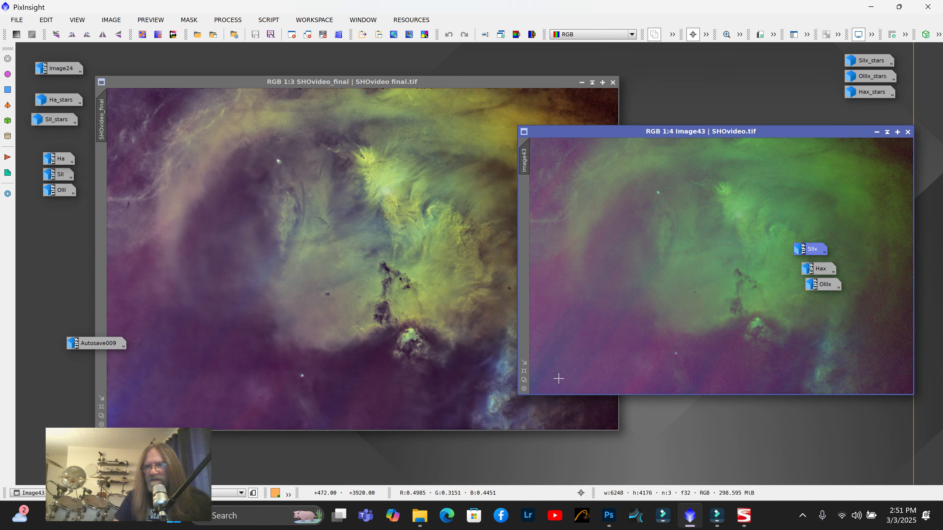
left_click(524, 372)
left_click_drag(712, 131, 814, 82)
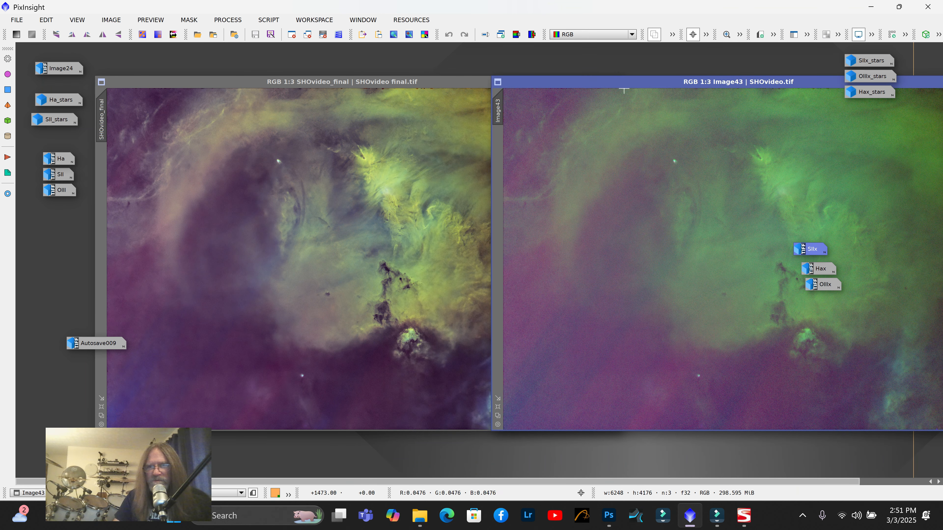
left_click_drag(442, 83, 302, 83)
mouse_move(561, 82)
left_mouse_down()
mouse_move(400, 90)
mouse_move(548, 73)
left_mouse_up()
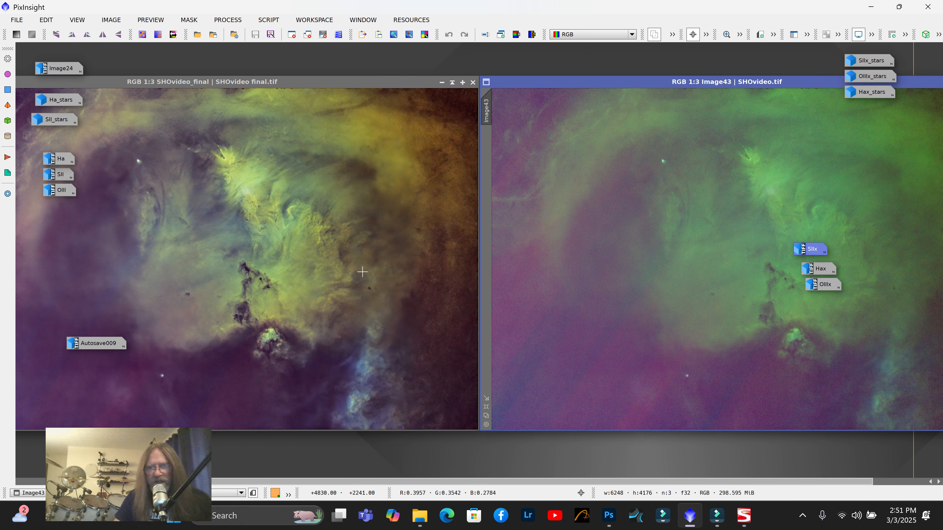
Minimize the original SHOvideo image and move the SHOvideo final image to the middle of the workspace
left_click_drag(609, 82, 519, 82)
left_click(878, 82)
left_click_drag(316, 82, 587, 69)
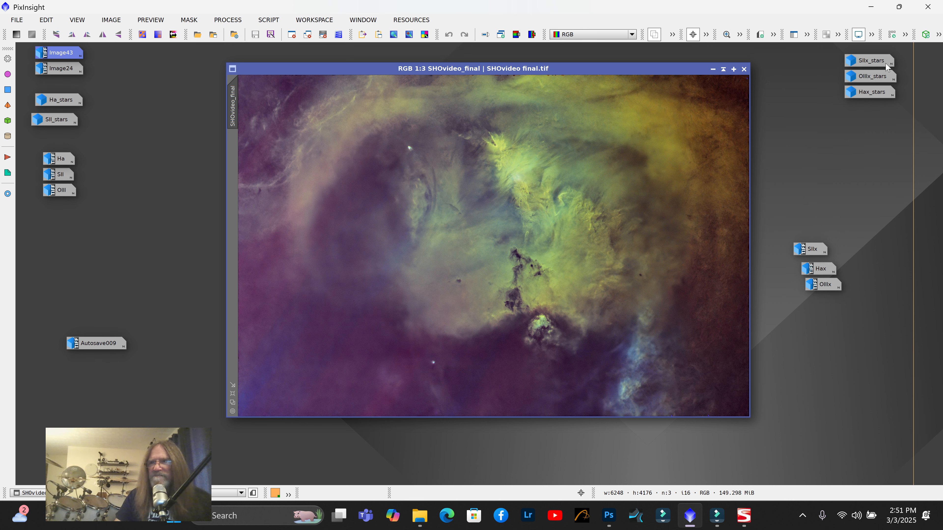
Restore the SIIx_stars, OIIIx_stars and Hax_stars images and save Hax_stars as an uncompressed 32-bit floating point TIFF
double_click(877, 60)
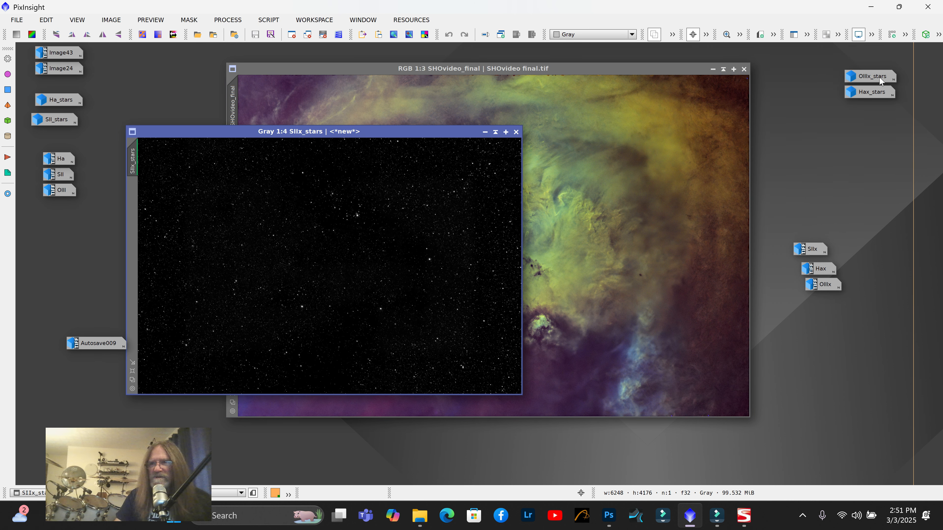
double_click(878, 76)
mouse_move(874, 95)
key("ctrl+shift+s")
left_click(522, 360)
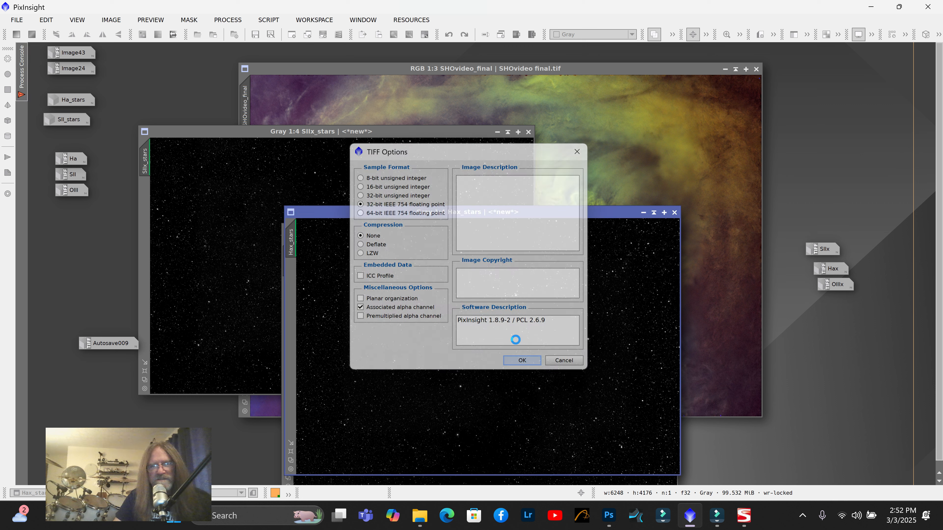
Save the SIIx_stars image as SIIx_stars.tif in the IC 447 folder
left_click(392, 139)
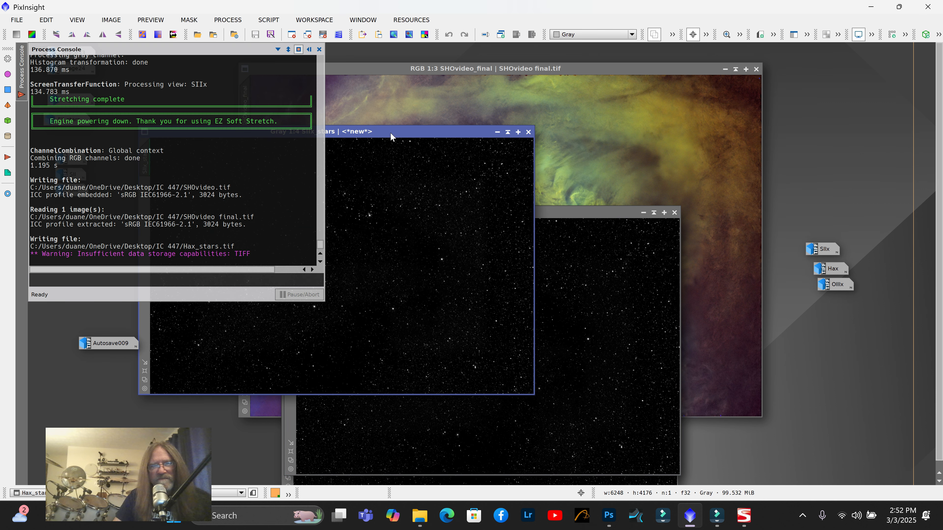
left_click(17, 20)
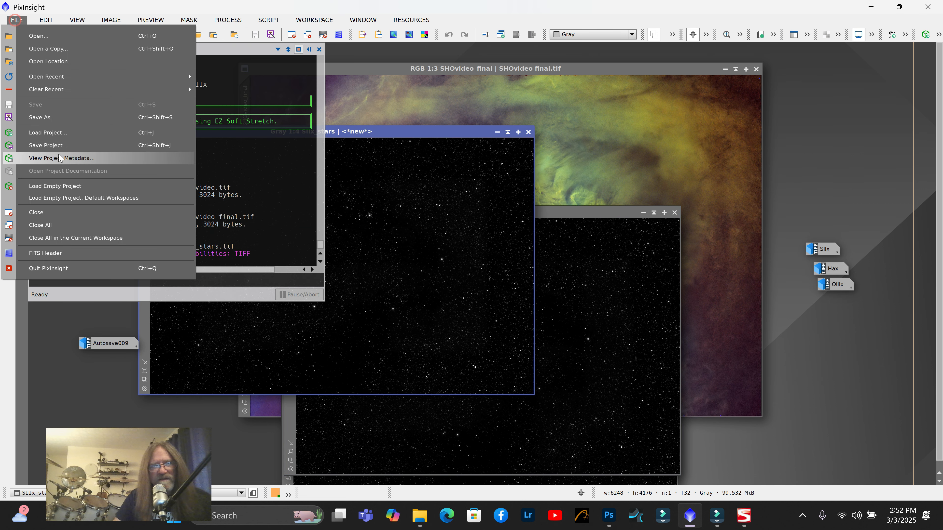
left_click(57, 118)
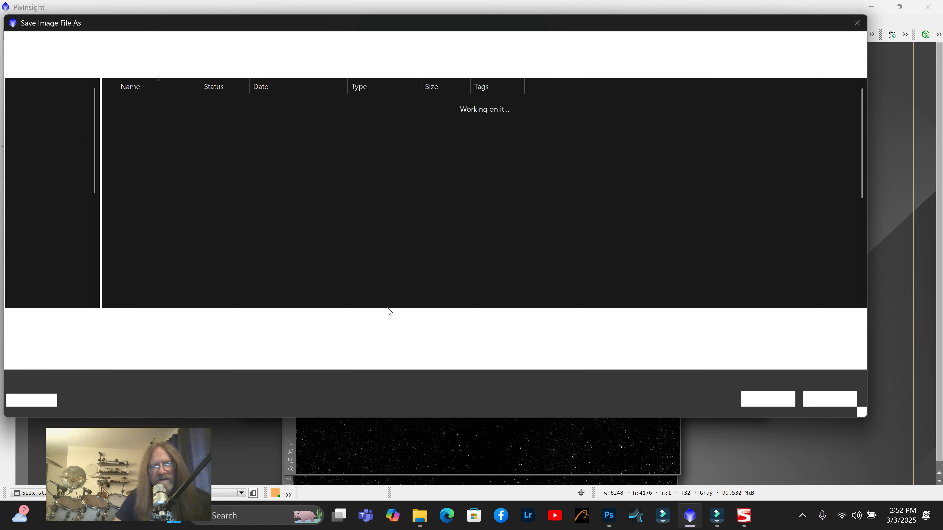
left_click(774, 395)
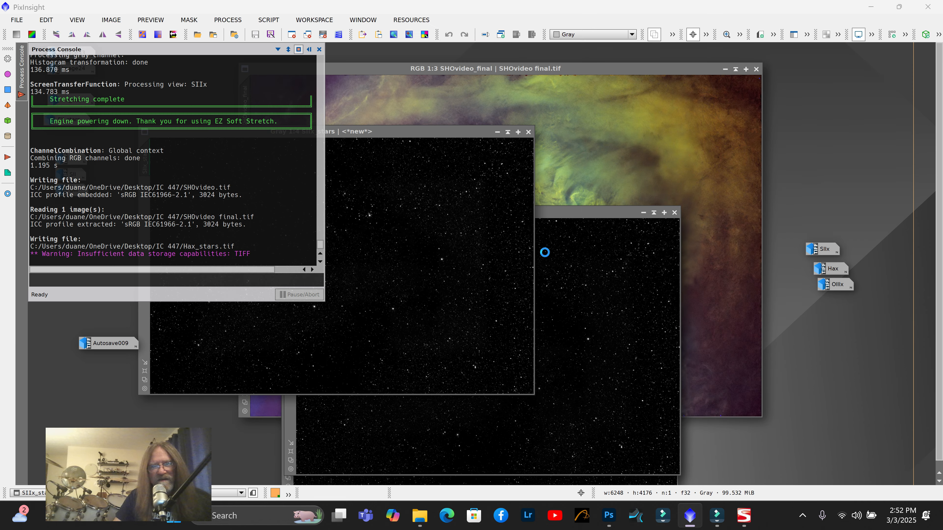
left_click(545, 289)
left_click(375, 195)
left_click(531, 361)
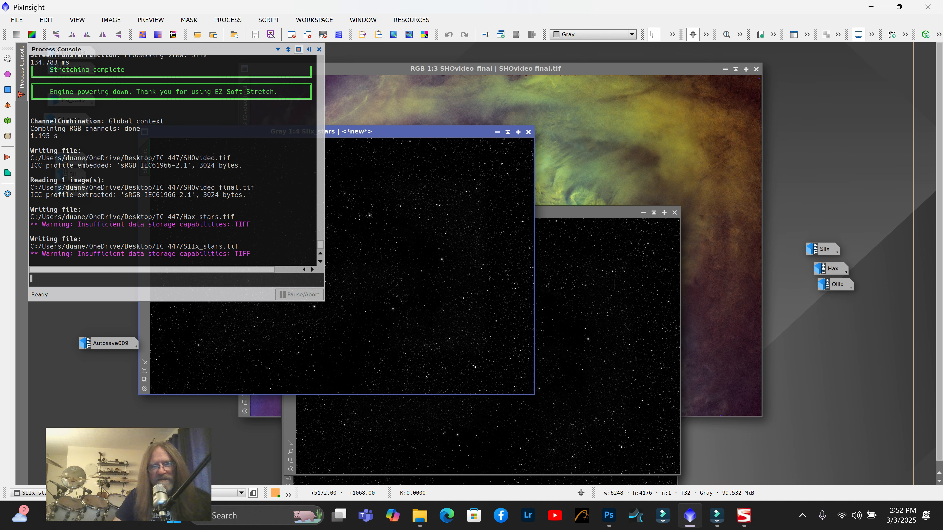
Move the SIIx_stars and Hax_stars windows aside and bring the OIIIx_stars image to the front
left_click_drag(465, 136, 699, 251)
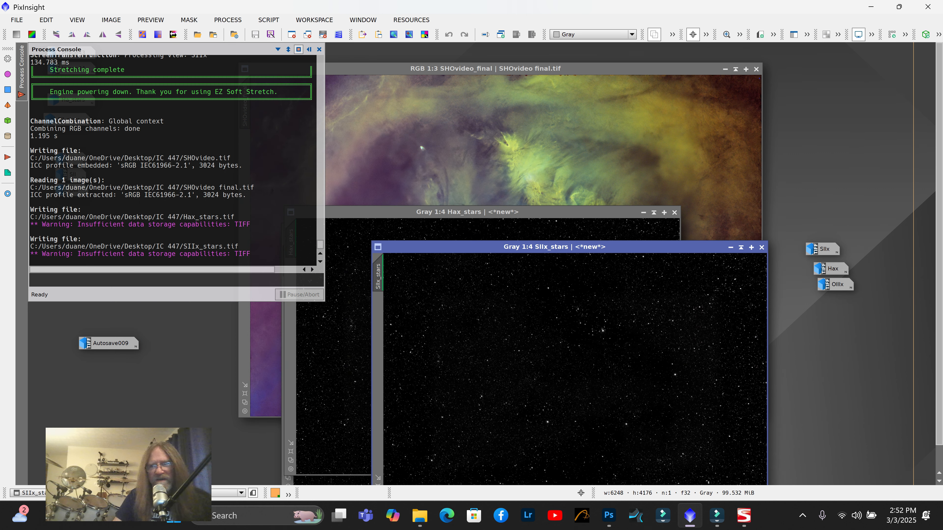
left_click_drag(571, 217, 699, 276)
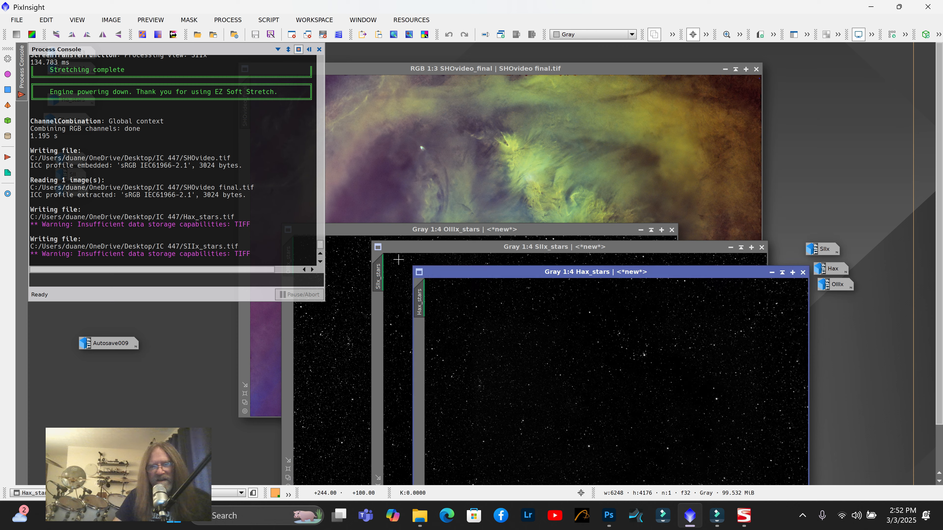
left_click(349, 235)
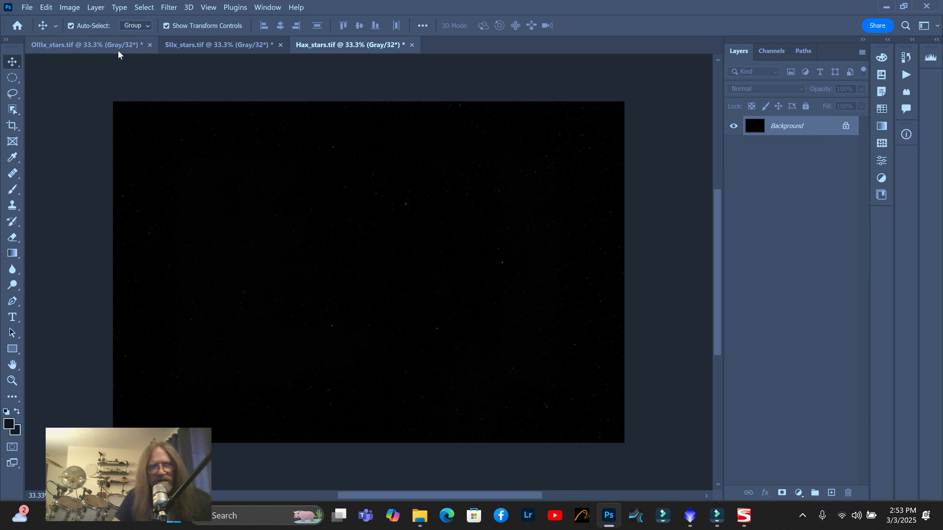
In Photoshop, convert the Hax_stars.tif image to 16 bits per channel, using an HDR toning method other than Local Adaptation
left_click(76, 11)
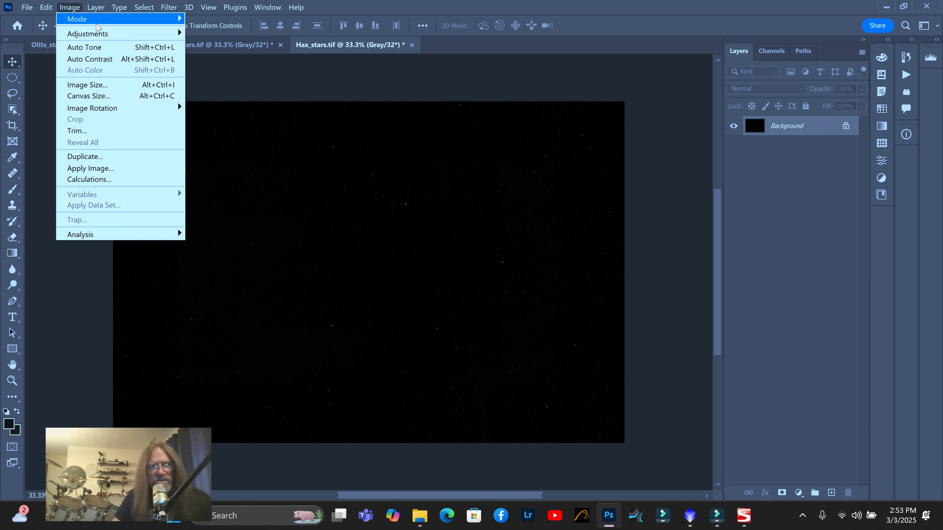
mouse_move(149, 19)
left_click(223, 125)
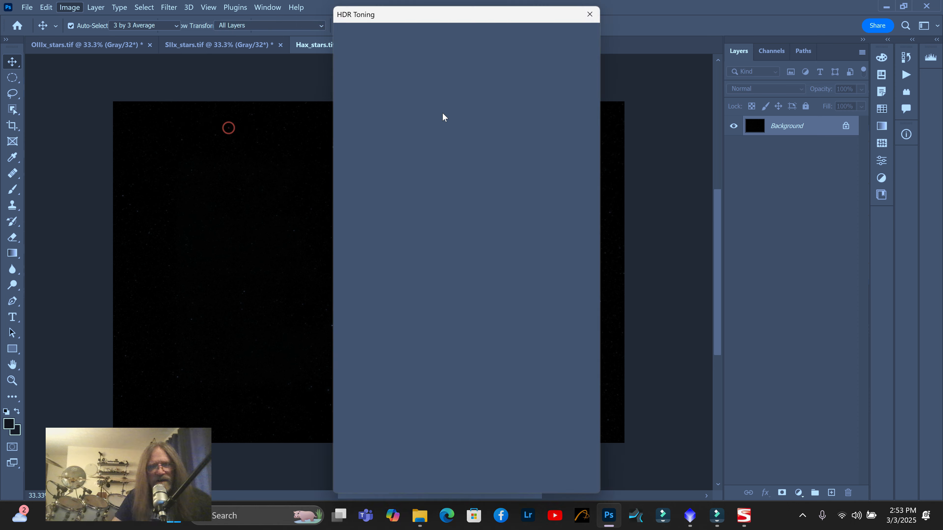
left_click_drag(485, 15, 721, 59)
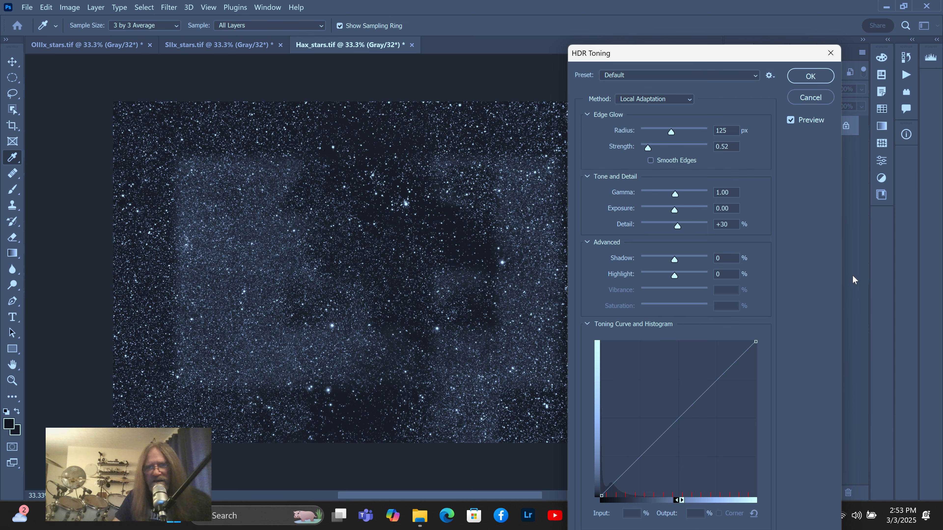
left_click(689, 99)
left_click(655, 110)
left_click(810, 76)
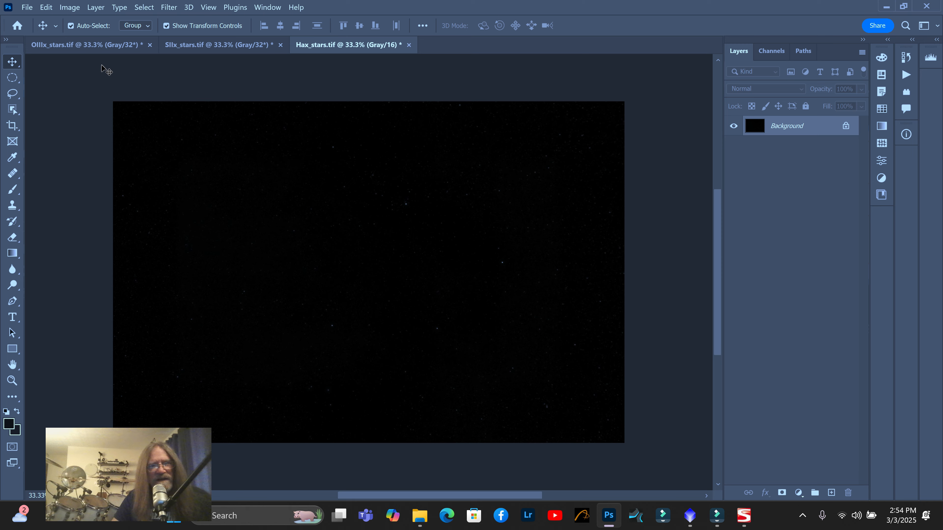
left_click(70, 7)
mouse_move(89, 34)
left_click(208, 44)
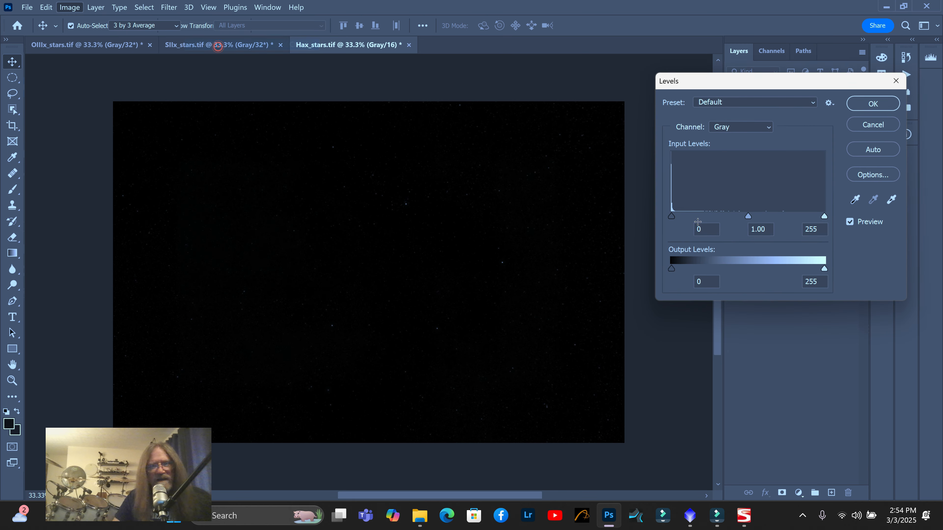
left_click_drag(749, 217, 693, 231)
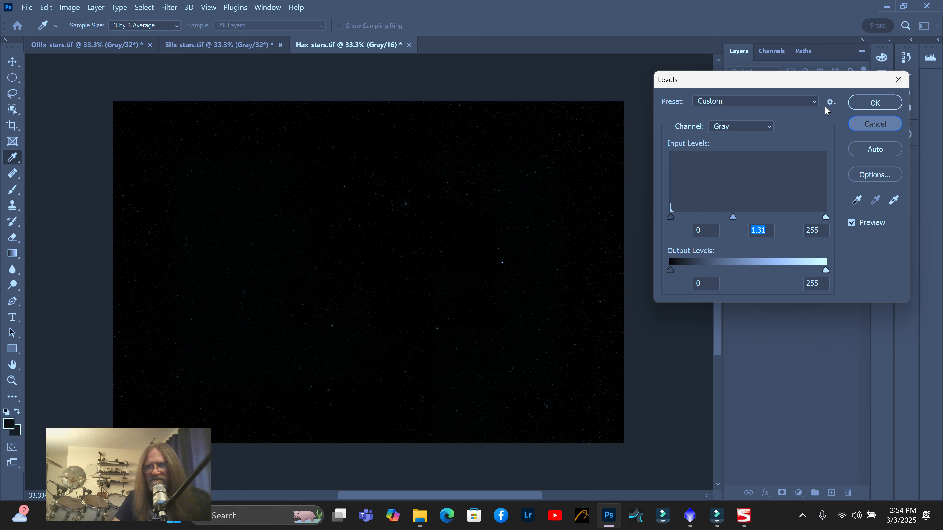
left_click(865, 125)
Brighten the stars in Hax_stars.tif with a Curves adjustment, bending the gray curve to input 81, output 62
left_click(70, 7)
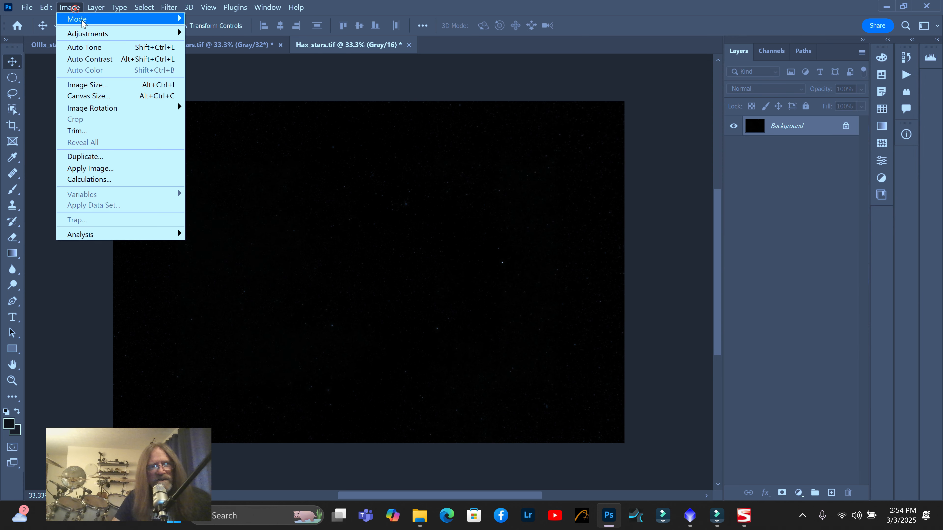
mouse_move(95, 33)
left_click(214, 56)
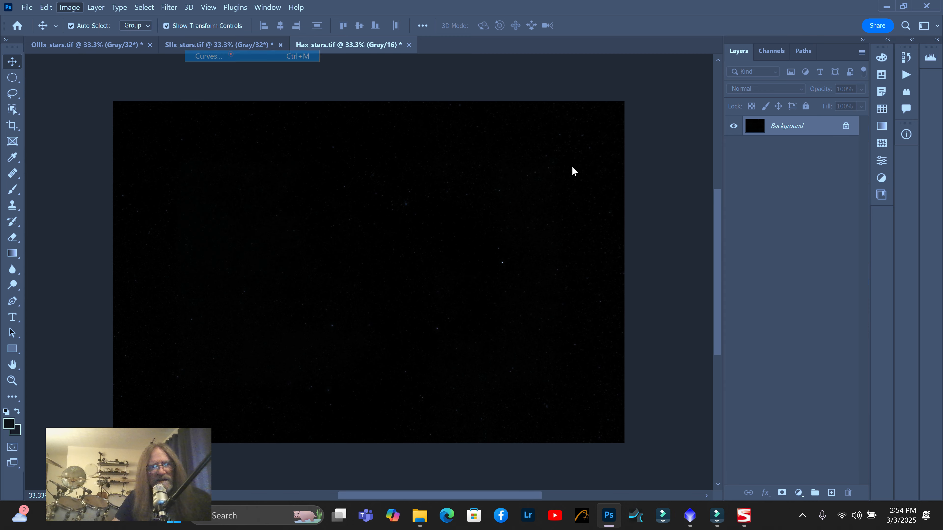
left_click_drag(605, 240, 652, 222)
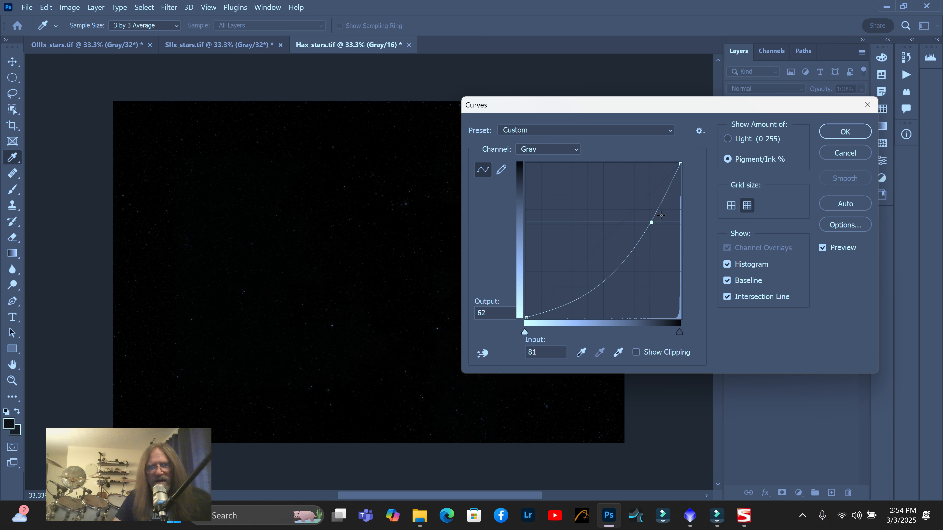
left_click(845, 132)
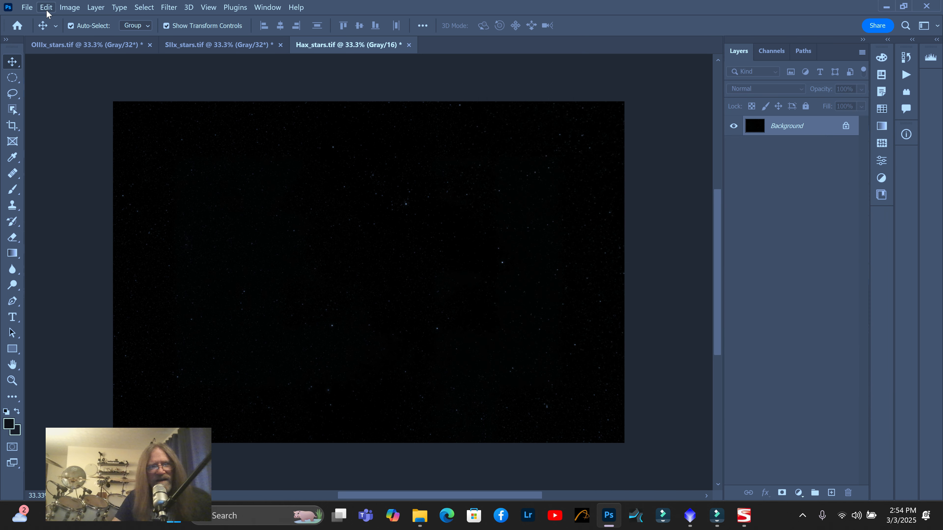
Apply a second Curves stretch to Hax_stars.tif with a curve point at input 77, output 51
left_click(69, 7)
mouse_move(89, 34)
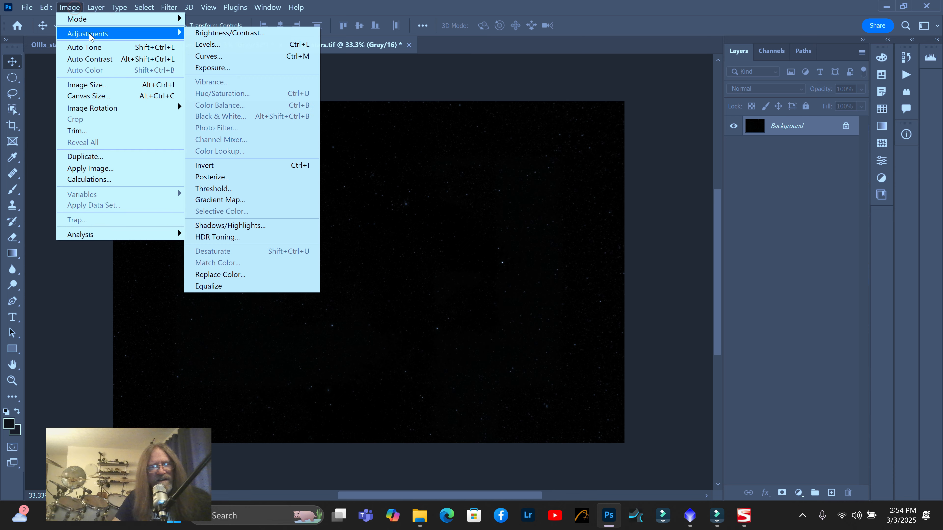
left_click(231, 56)
left_click_drag(611, 233, 645, 240)
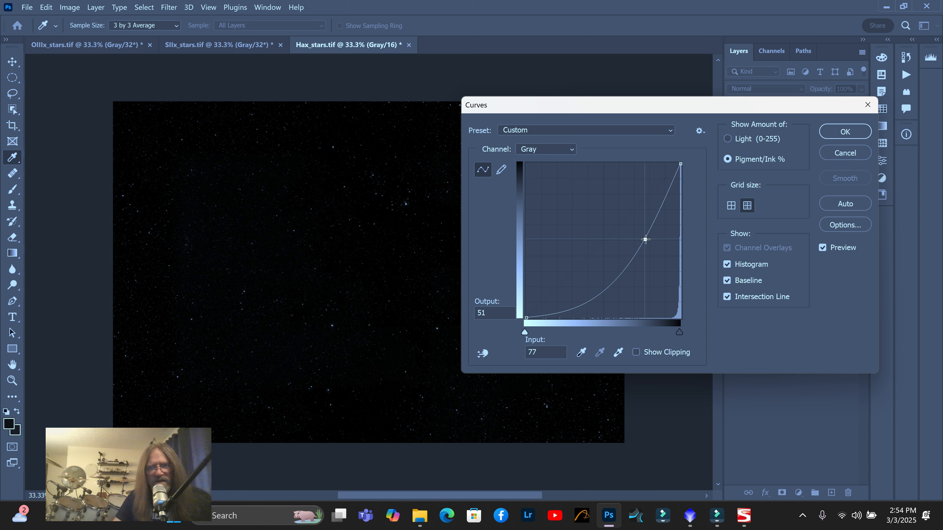
left_click(845, 131)
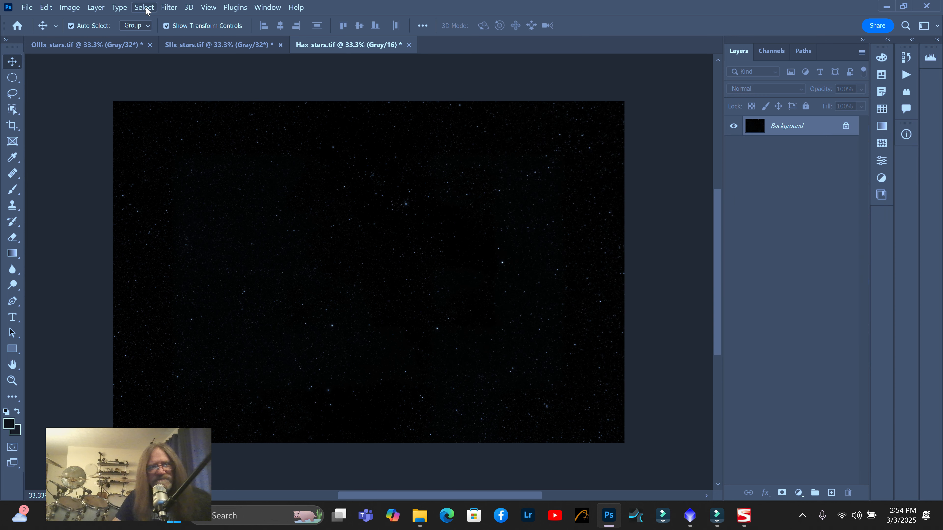
Apply a third Curves stretch to Hax_stars.tif with a curve point at input 67, output 44
left_click(69, 7)
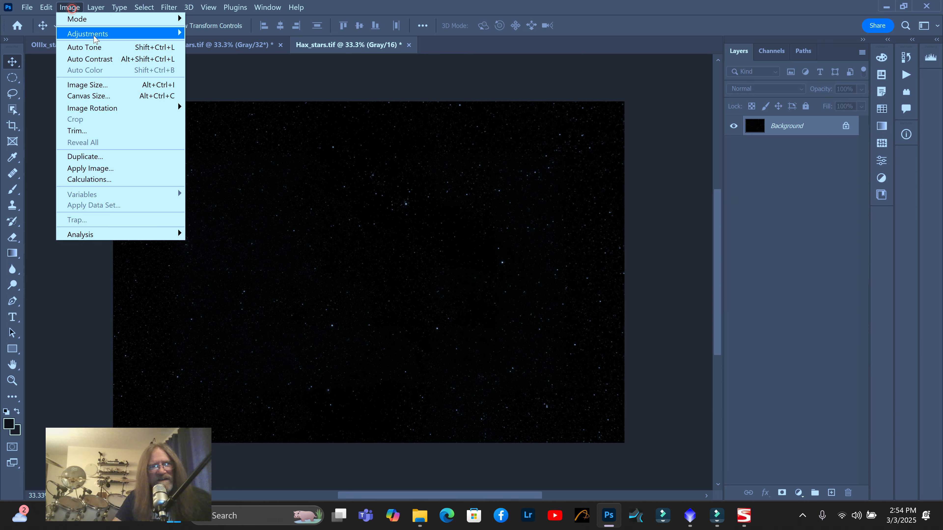
mouse_move(95, 39)
left_click(224, 59)
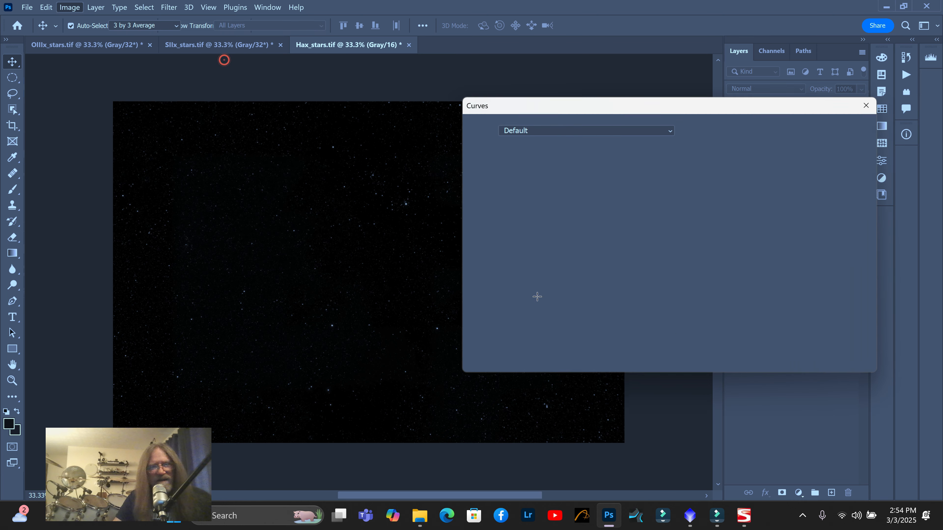
left_click_drag(604, 244, 629, 251)
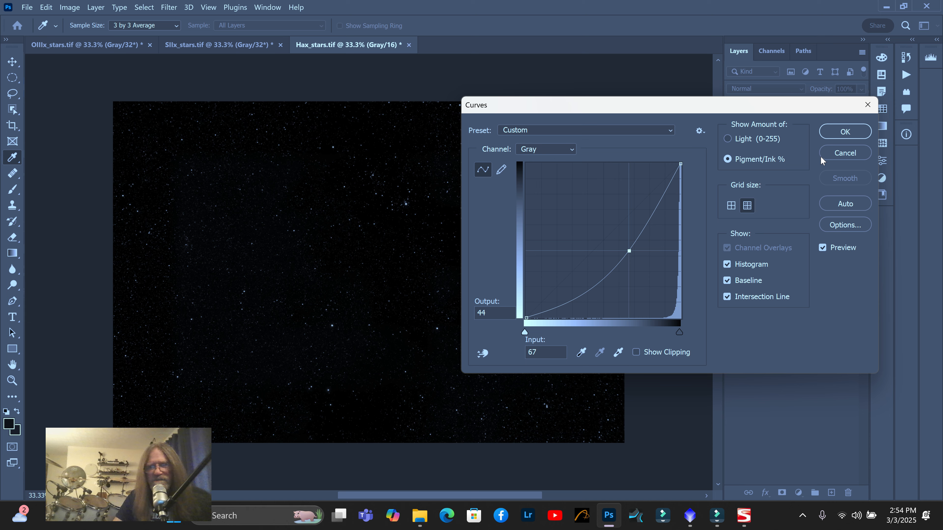
left_click(844, 132)
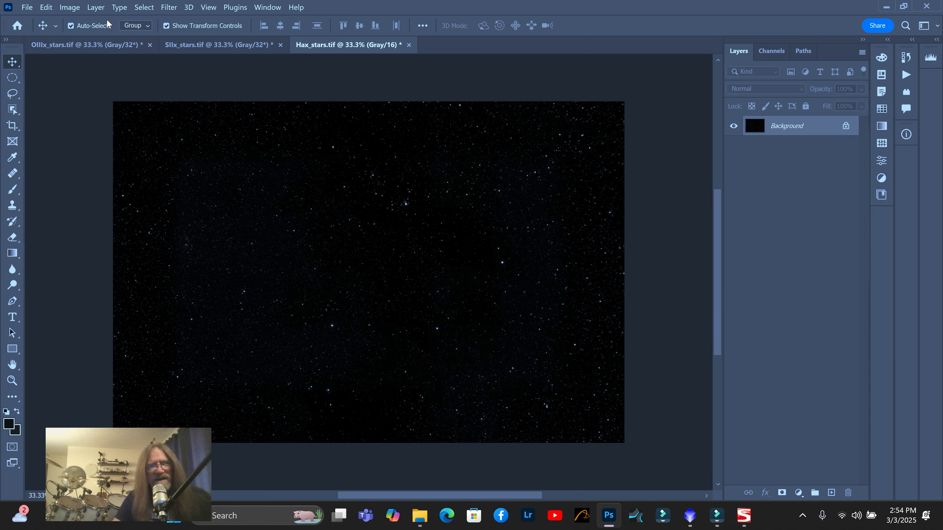
Darken the background of Hax_stars.tif with Levels by setting the black input level to 3
left_click(76, 10)
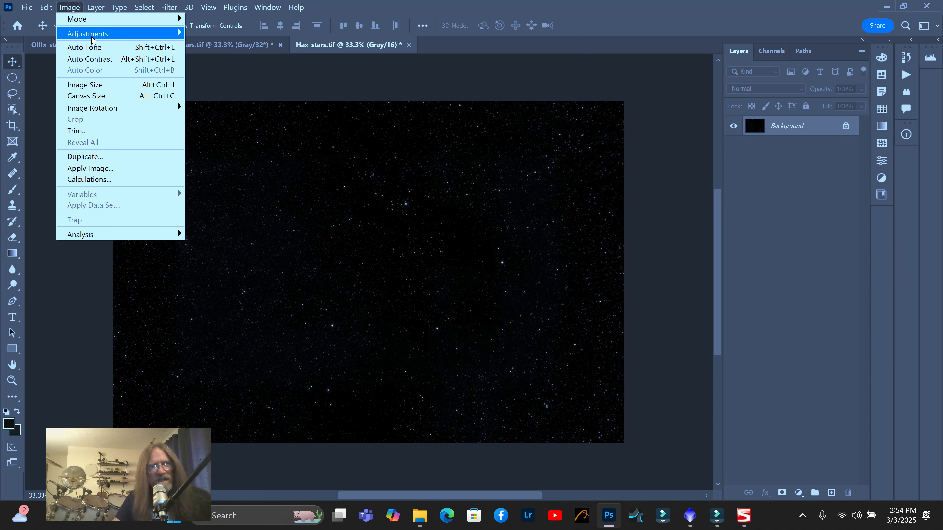
mouse_move(114, 35)
left_click(223, 44)
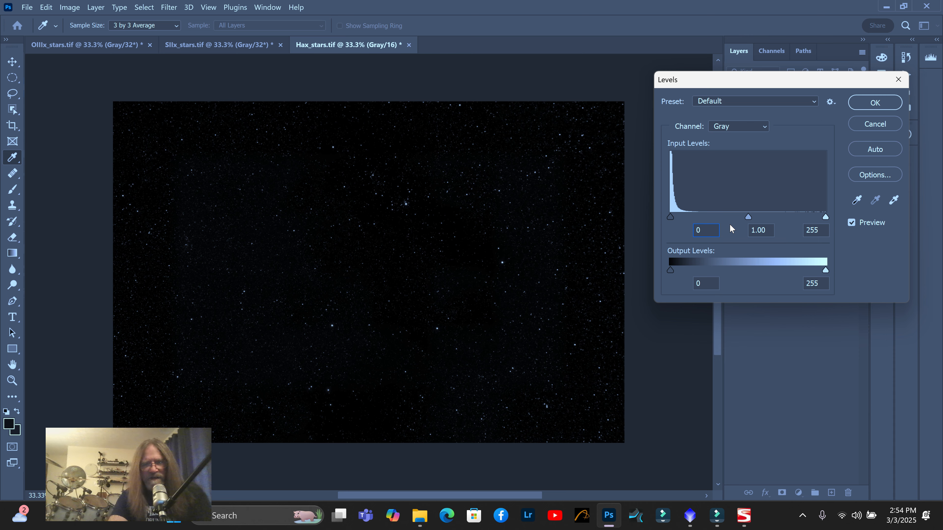
type("3")
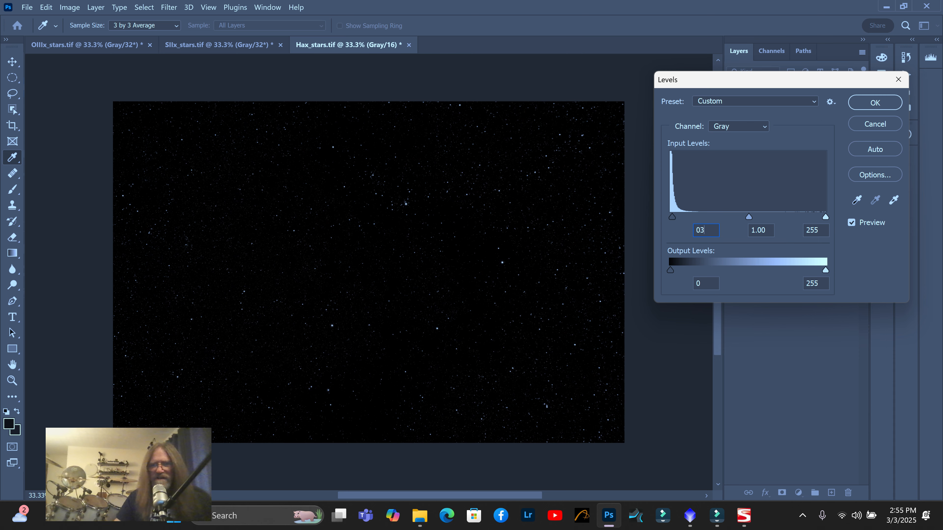
key("BackSpace")
key("BackSpace")
type("3")
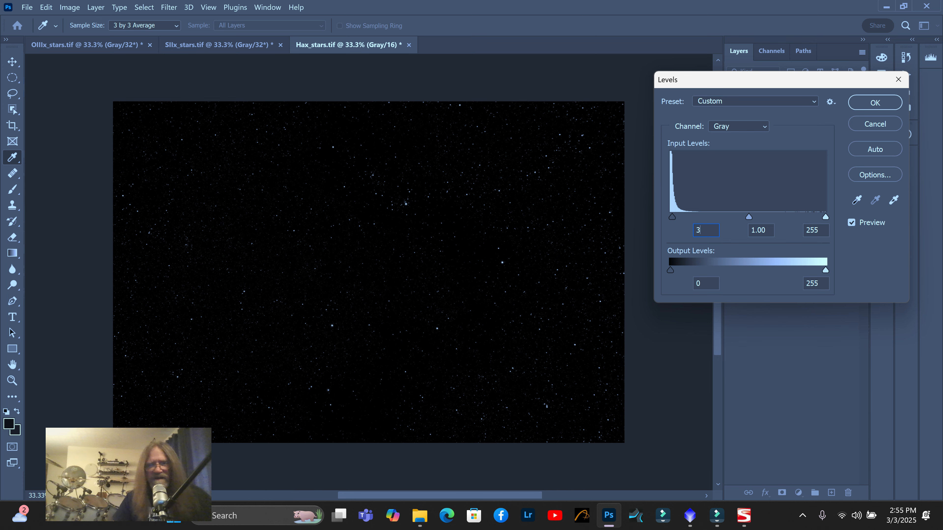
left_click(881, 100)
key("v")
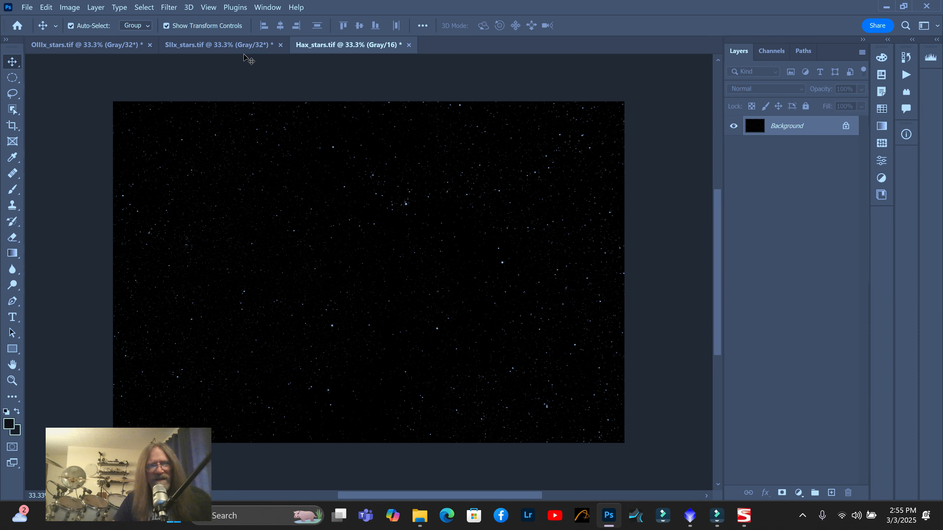
Save Hax_stars.tif and switch to the SIIx_stars.tif document
left_click(27, 8)
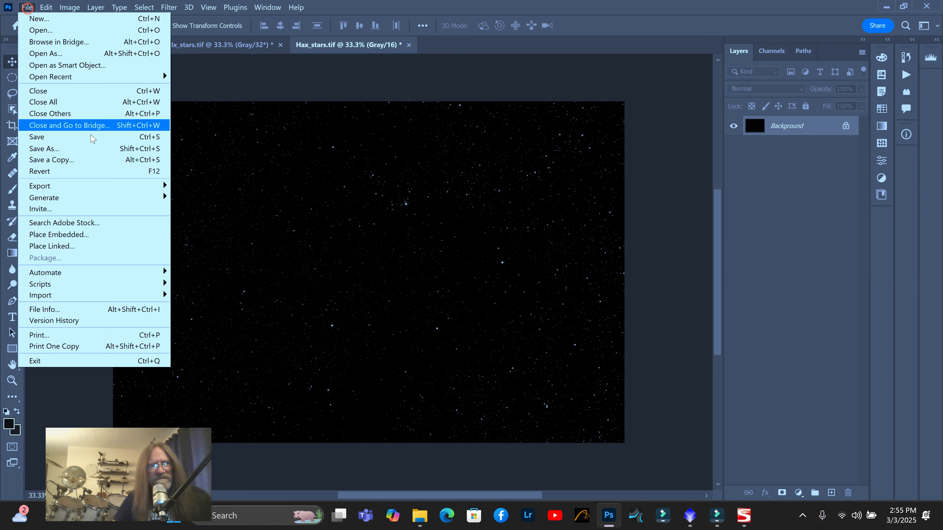
left_click(65, 143)
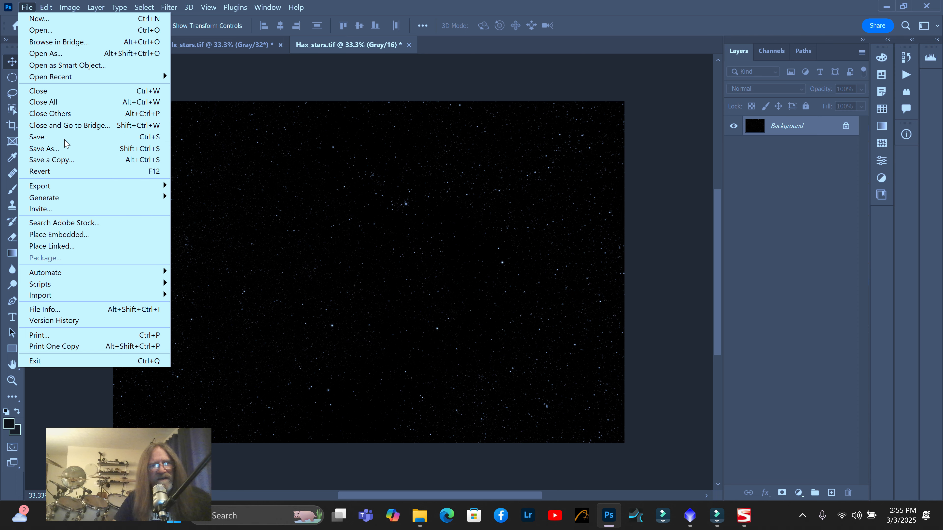
left_click(228, 45)
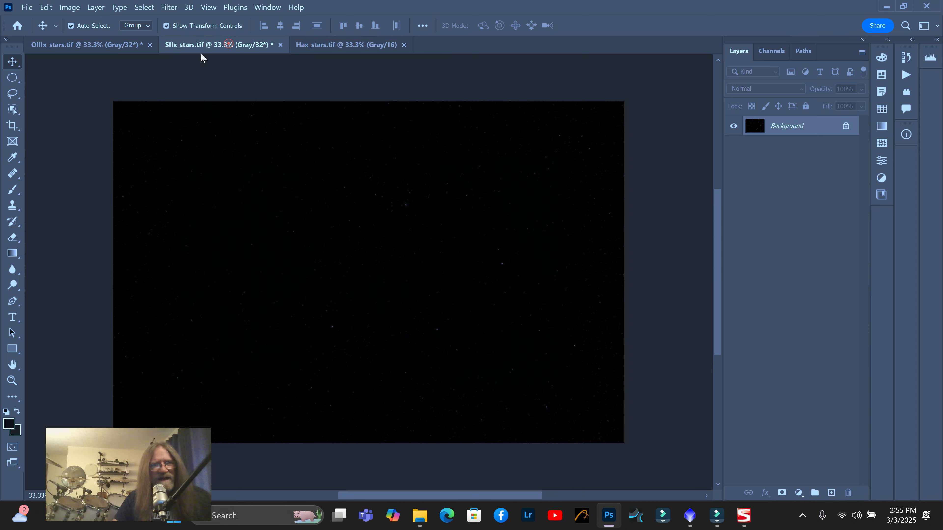
left_click(71, 11)
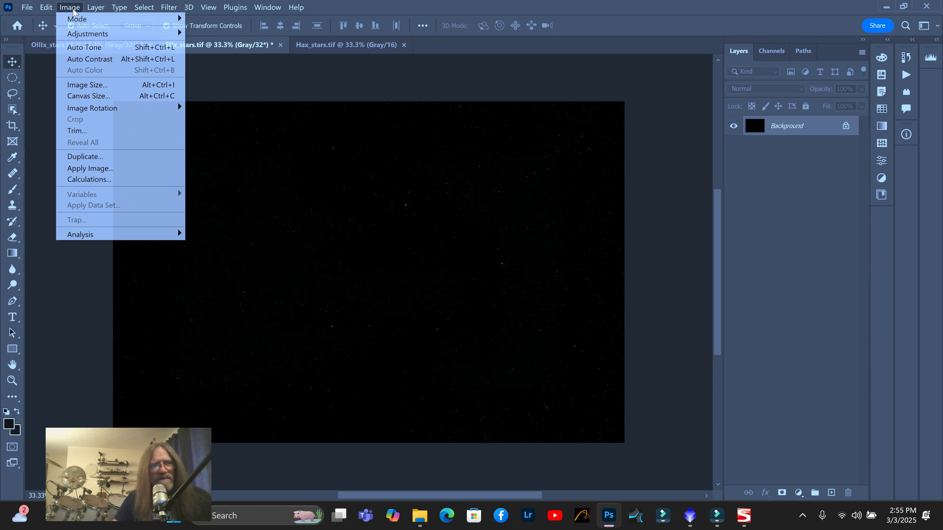
mouse_move(93, 35)
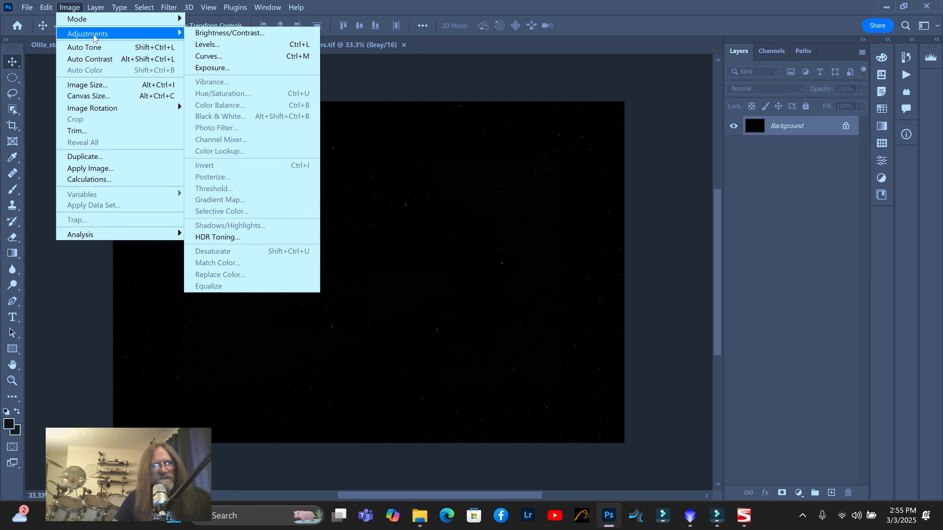
left_click(233, 56)
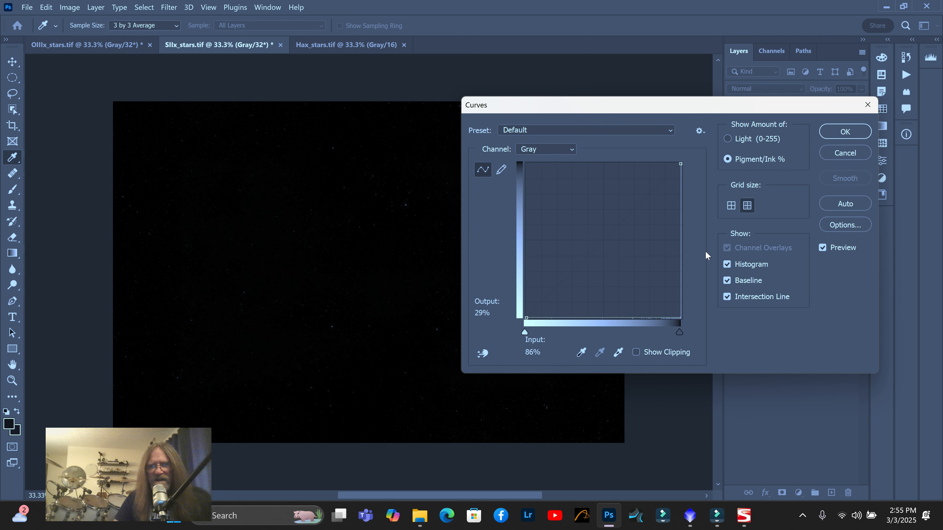
left_click(845, 153)
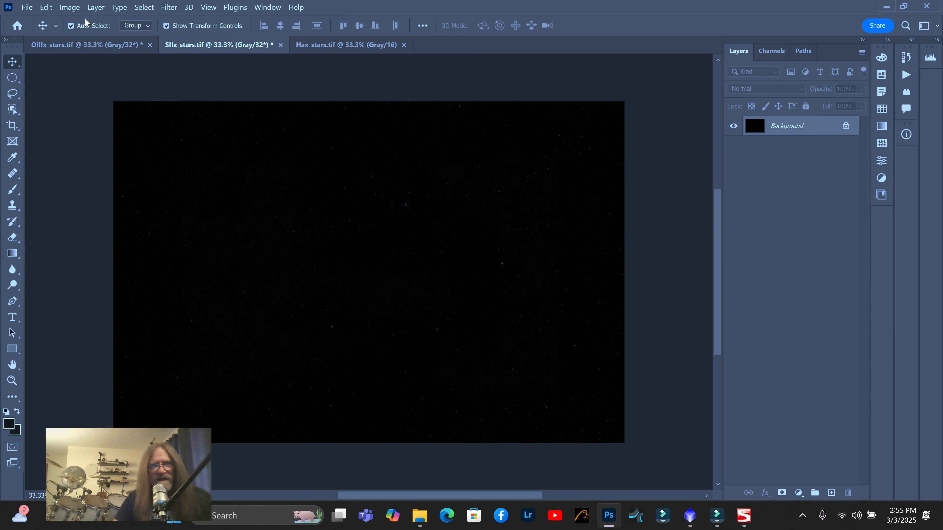
Apply HDR Toning to SIIx_stars.tif using the Exposure and Gamma method, with exposure 0.00 and gamma 1.00
left_click(70, 8)
mouse_move(100, 30)
left_click(217, 237)
left_click(421, 52)
left_click(423, 64)
left_click(571, 32)
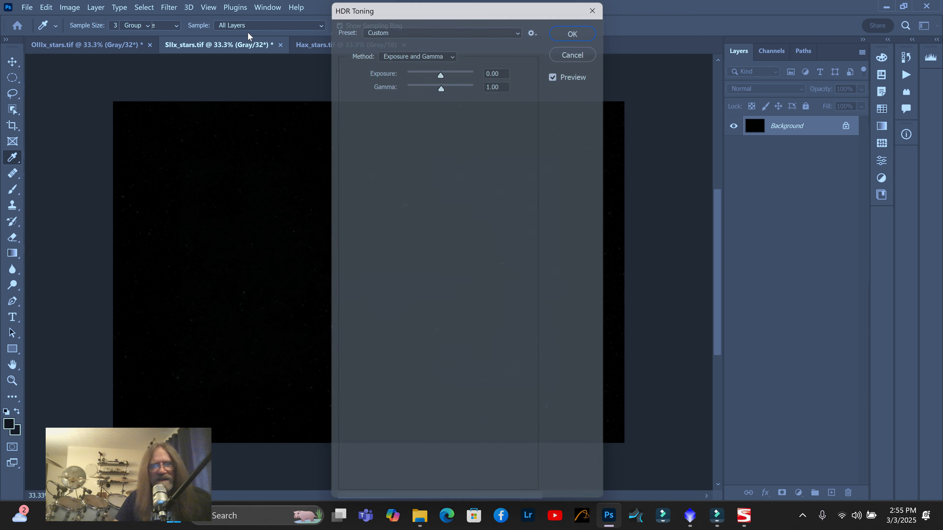
Brighten the stars in SIIx_stars.tif with a Curves adjustment, bending the gray curve to input 72, output 45
left_click(72, 8)
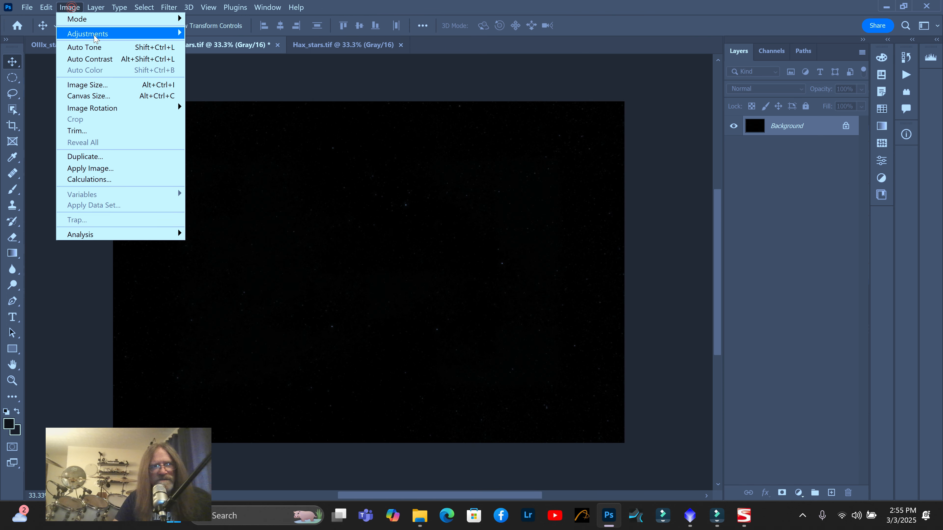
mouse_move(111, 34)
left_click(256, 57)
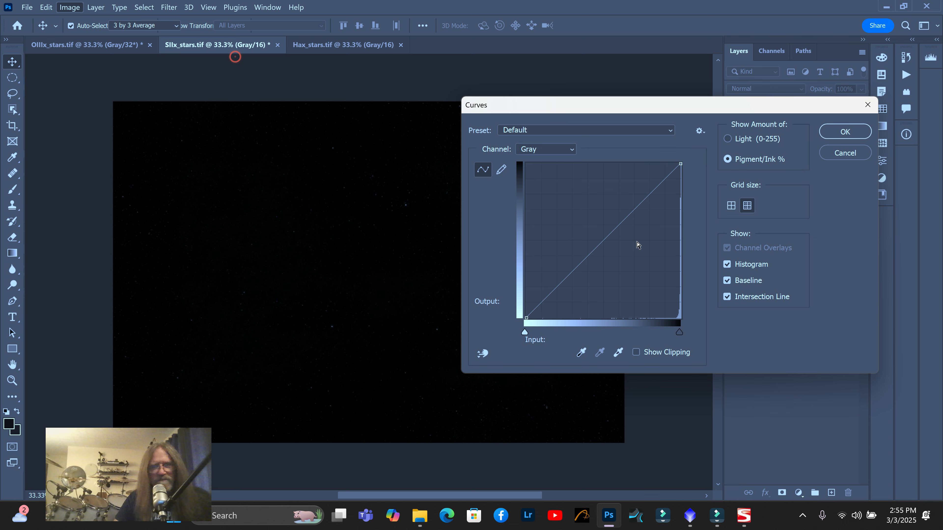
left_click_drag(627, 219, 638, 247)
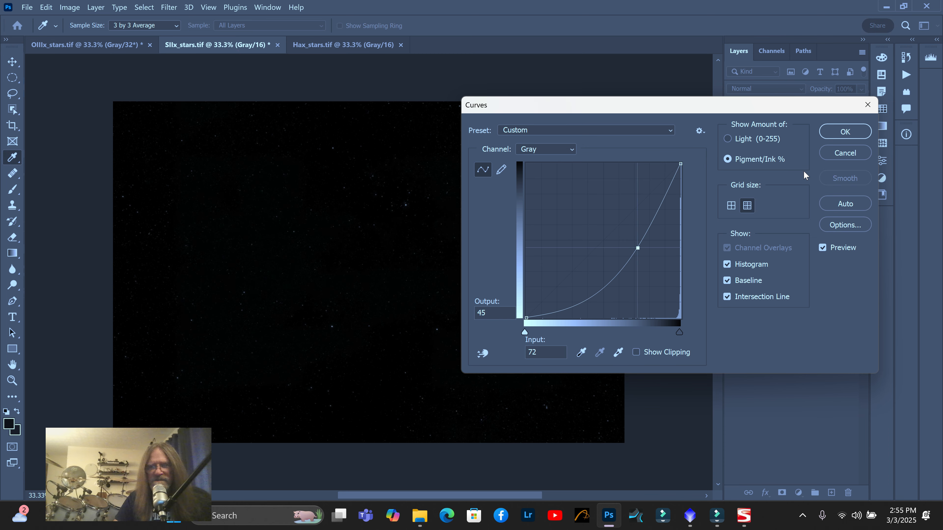
left_click(835, 132)
Apply a second Curves stretch to SIIx_stars.tif, pulling the darker part of the gray curve well below the diagonal
left_click(69, 7)
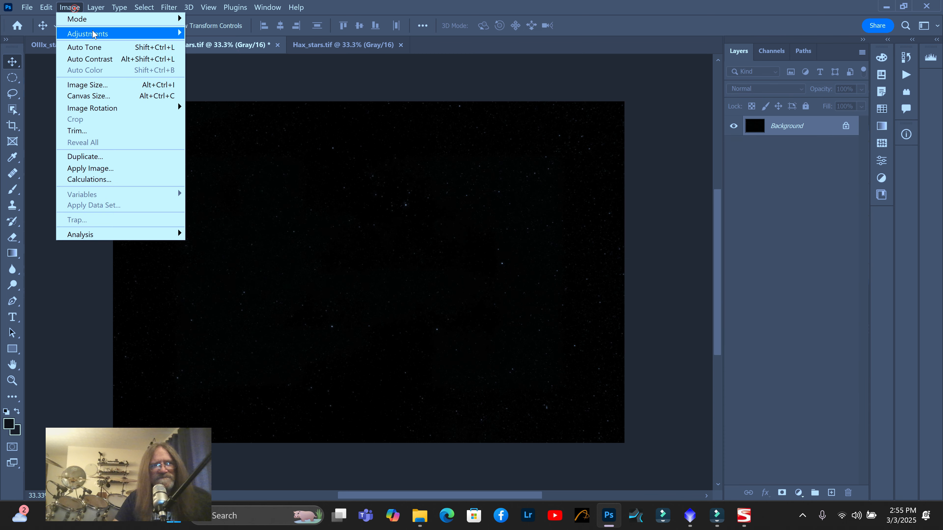
mouse_move(119, 37)
left_click(209, 56)
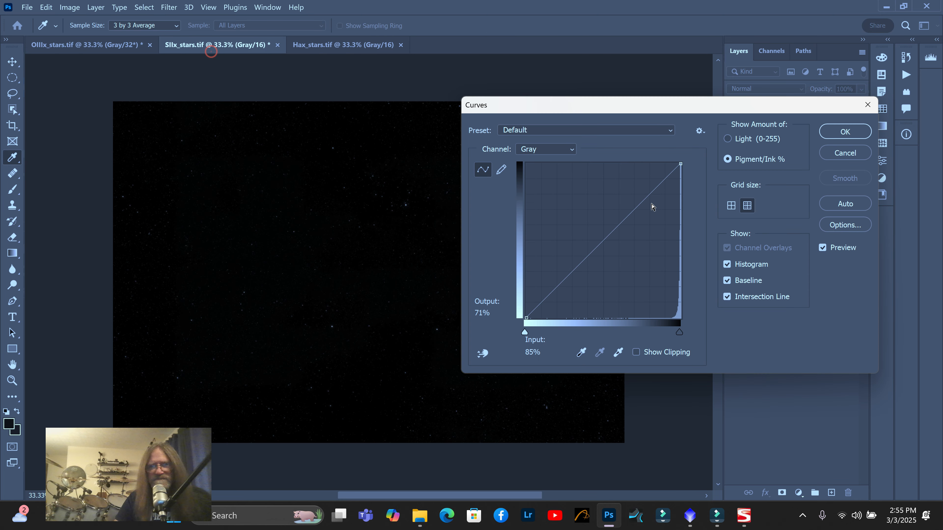
left_click_drag(621, 218, 643, 247)
left_click(845, 132)
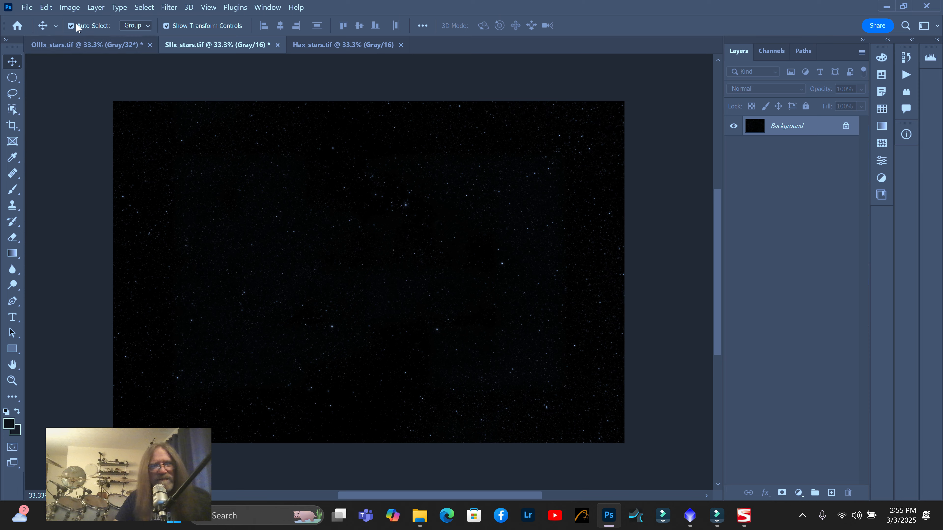
Apply a third Curves stretch to SIIx_stars.tif, bending the gray curve to input 72, output 46
left_click(69, 7)
mouse_move(89, 33)
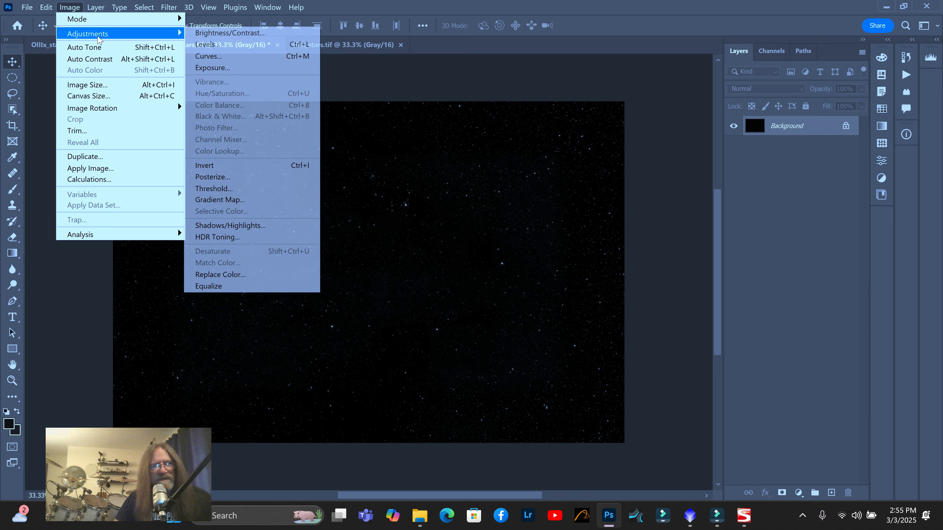
left_click(227, 56)
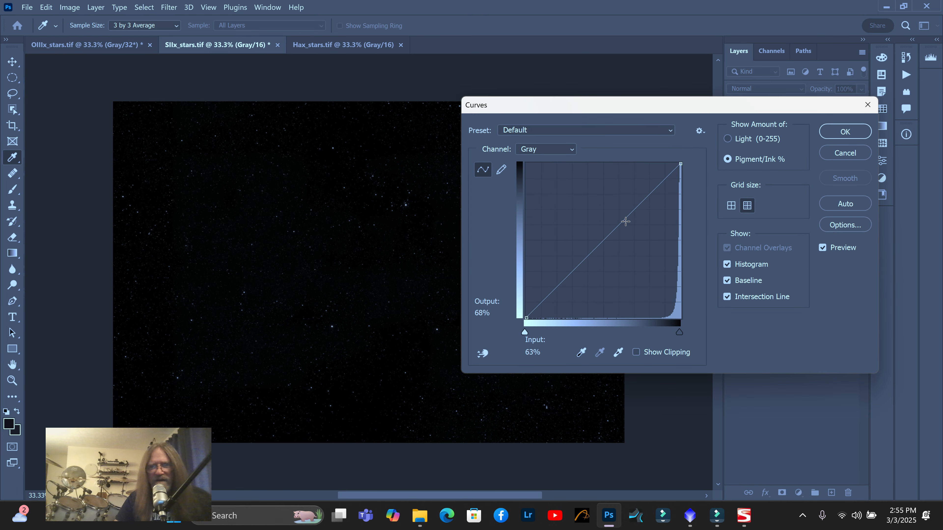
left_click_drag(612, 233, 637, 247)
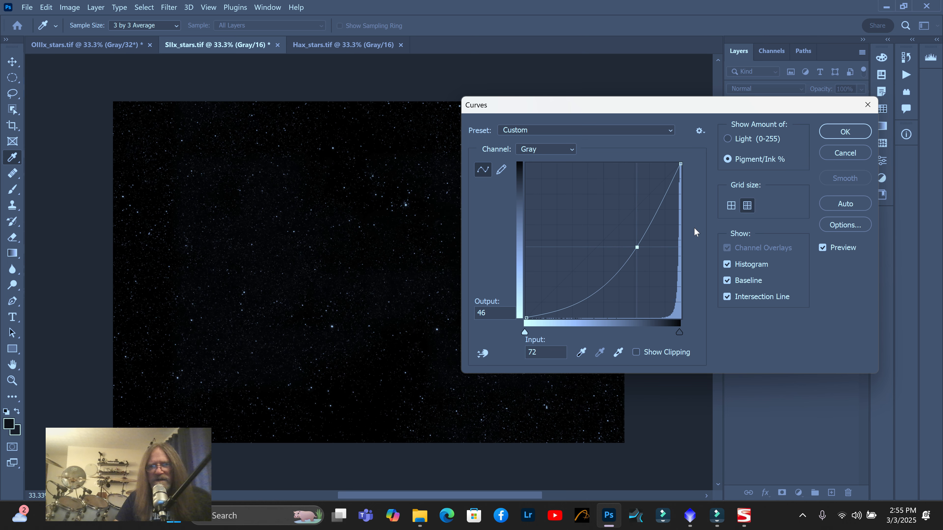
left_click(845, 131)
Set the shadow input level of SIIx_stars.tif to 3 with Levels and switch to the OIIIx_stars.tif document
left_click(64, 7)
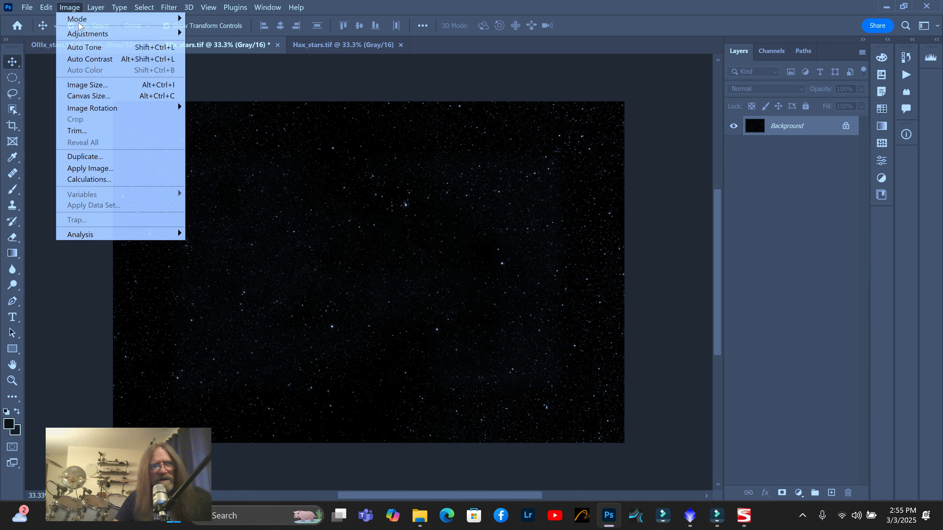
mouse_move(88, 34)
left_click(233, 48)
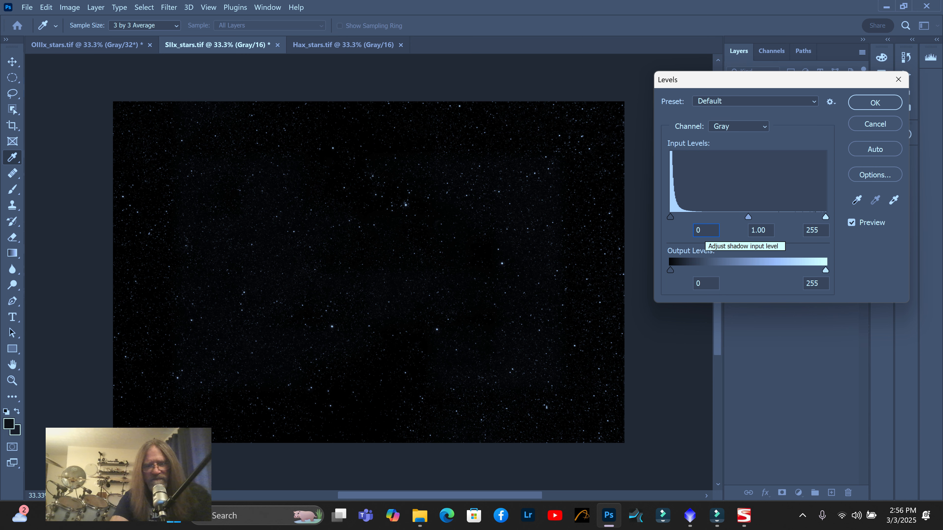
type("3")
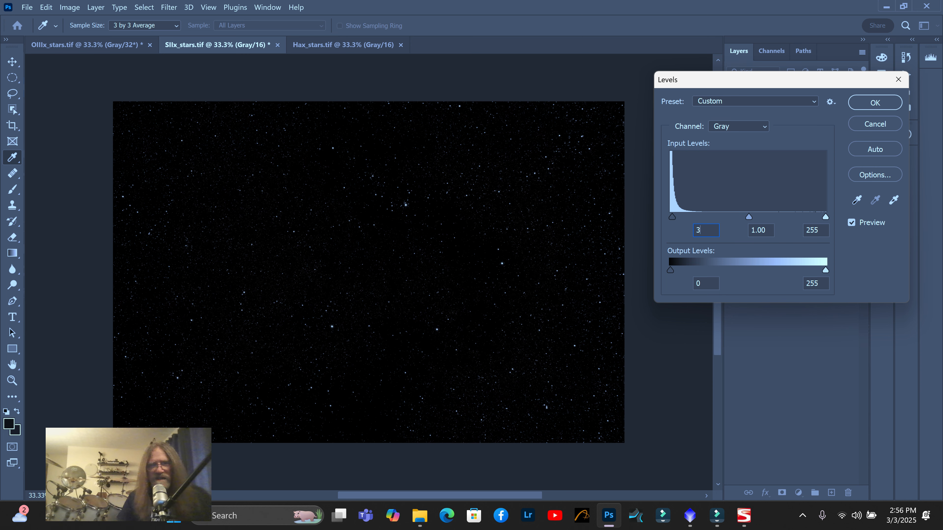
left_click(875, 103)
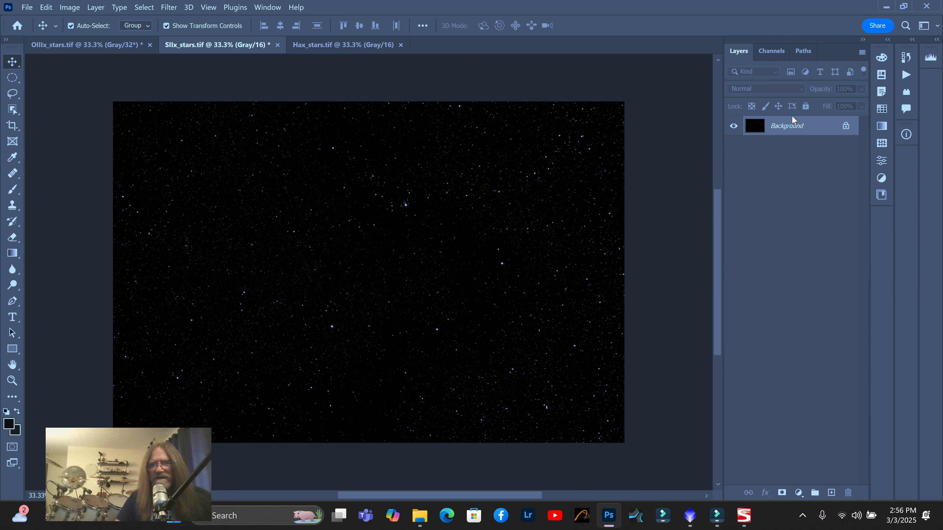
left_click(117, 41)
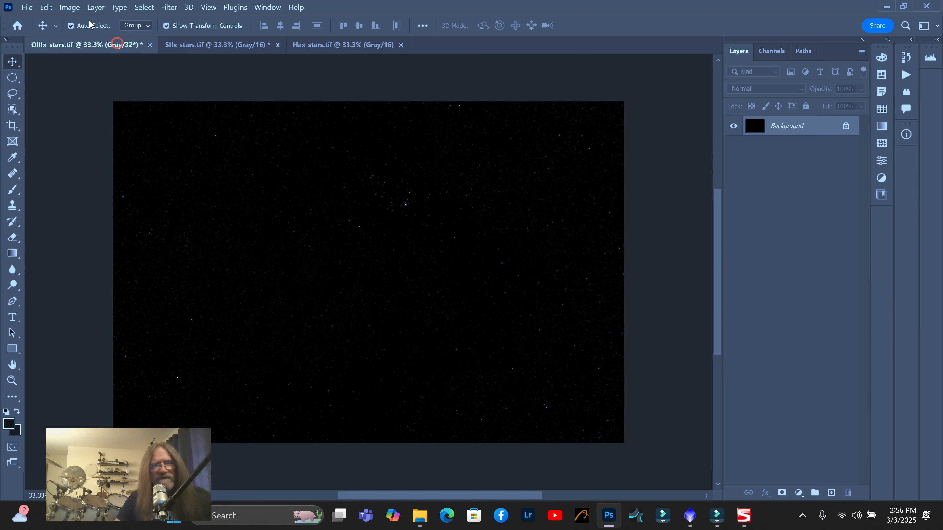
left_click(72, 11)
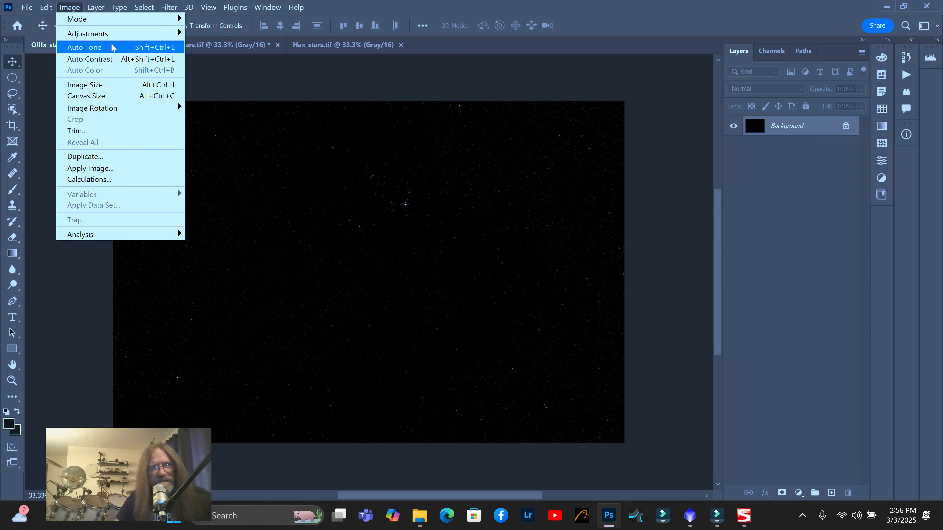
mouse_move(105, 34)
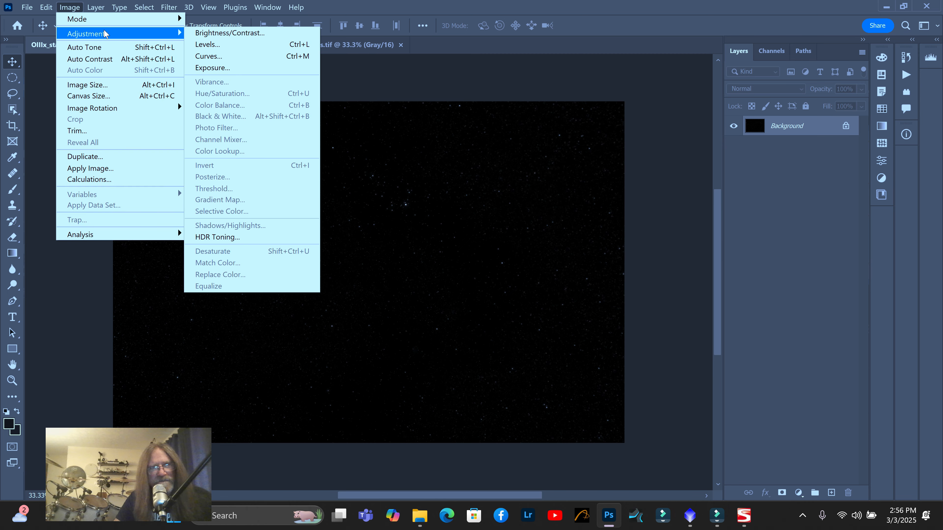
left_click(222, 46)
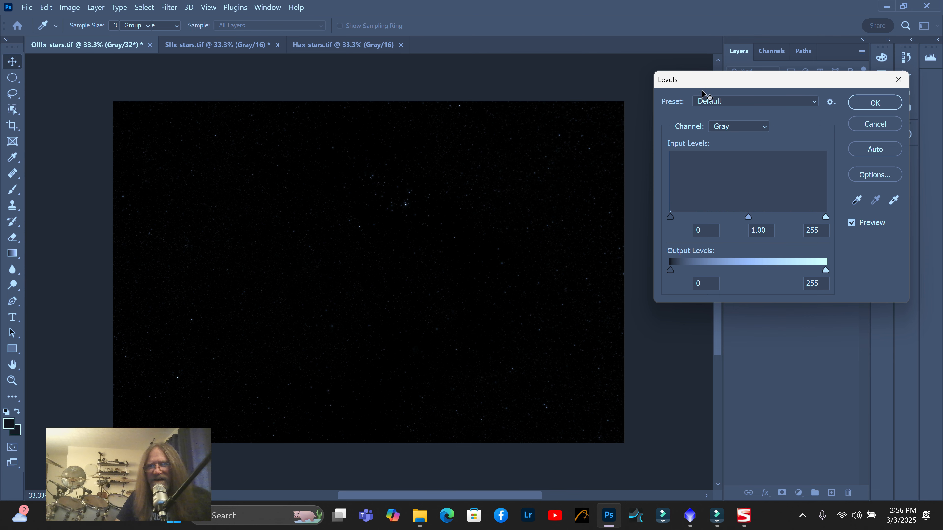
left_click(875, 124)
Convert OIIIx_stars.tif to 16 bits per channel using HDR Toning's Exposure and Gamma method, with exposure 0.00 and gamma 1.00
left_click(70, 7)
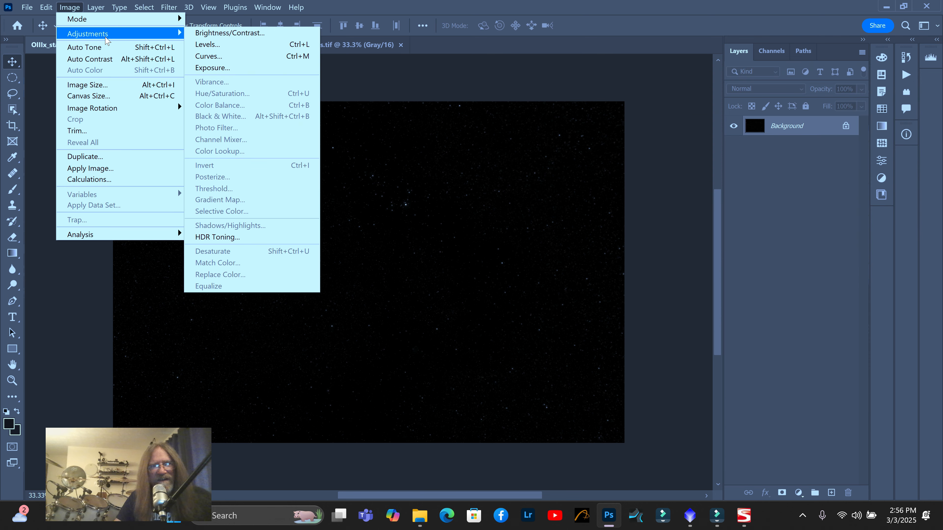
mouse_move(96, 18)
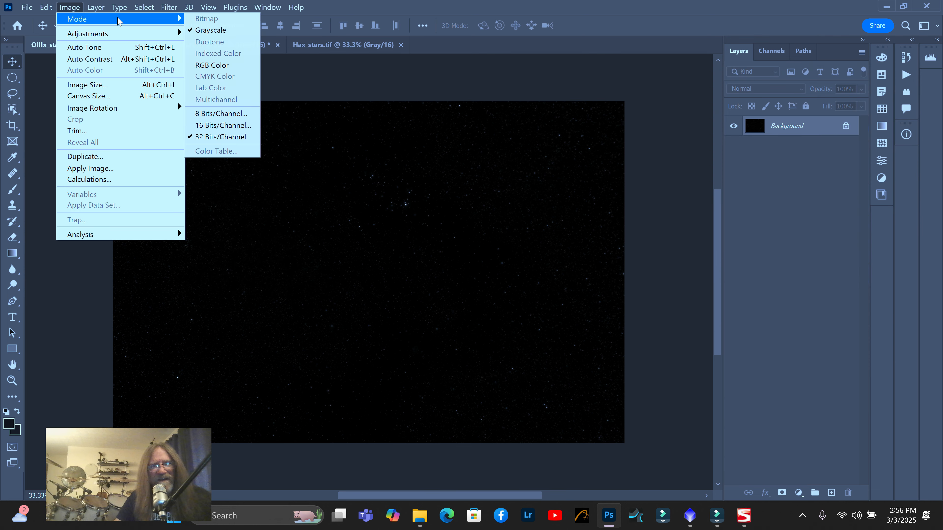
left_click(220, 125)
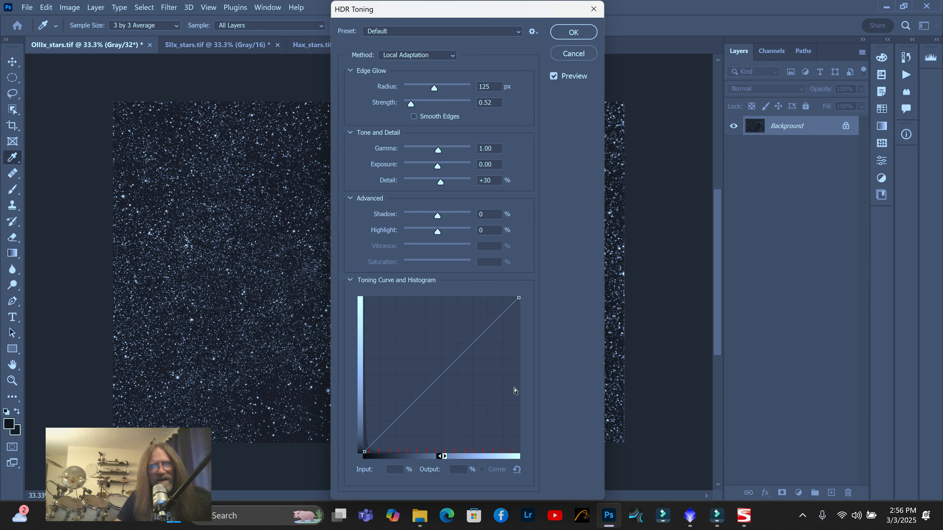
left_click(453, 56)
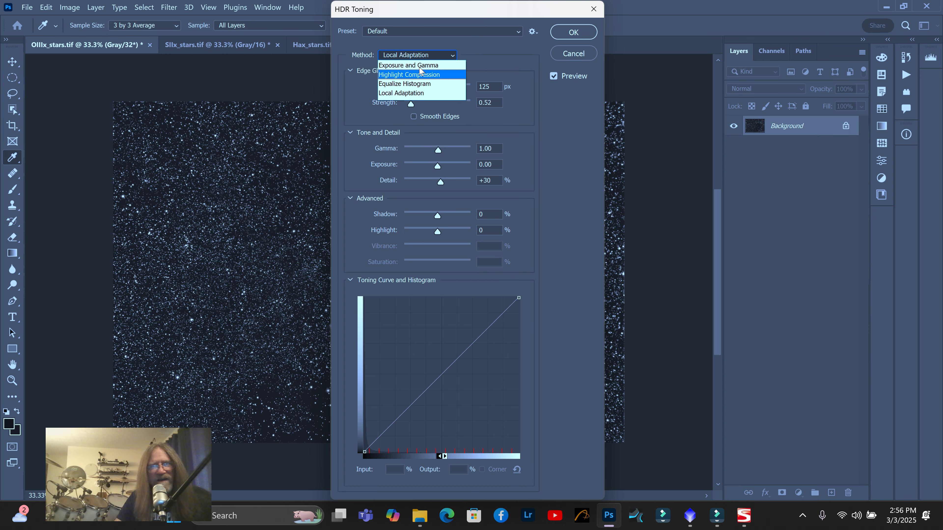
left_click(408, 65)
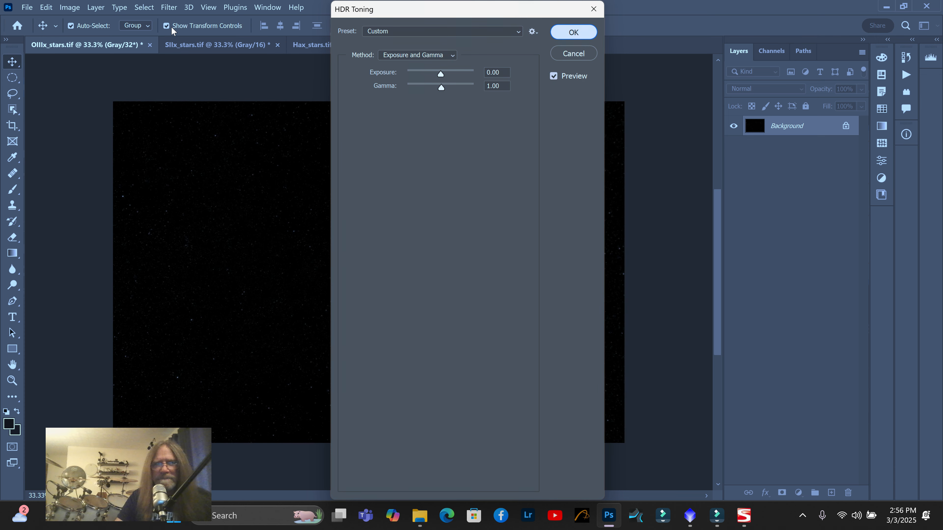
key("Return")
Brighten the stars in OIIIx_stars.tif with a Curves adjustment, pulling the darker part of the gray curve below the diagonal
left_click(69, 7)
mouse_move(169, 33)
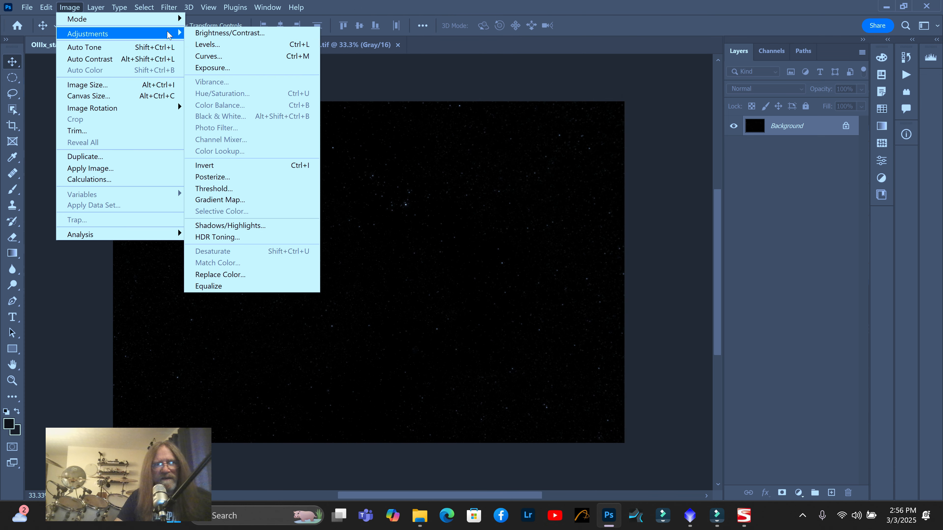
left_click(219, 56)
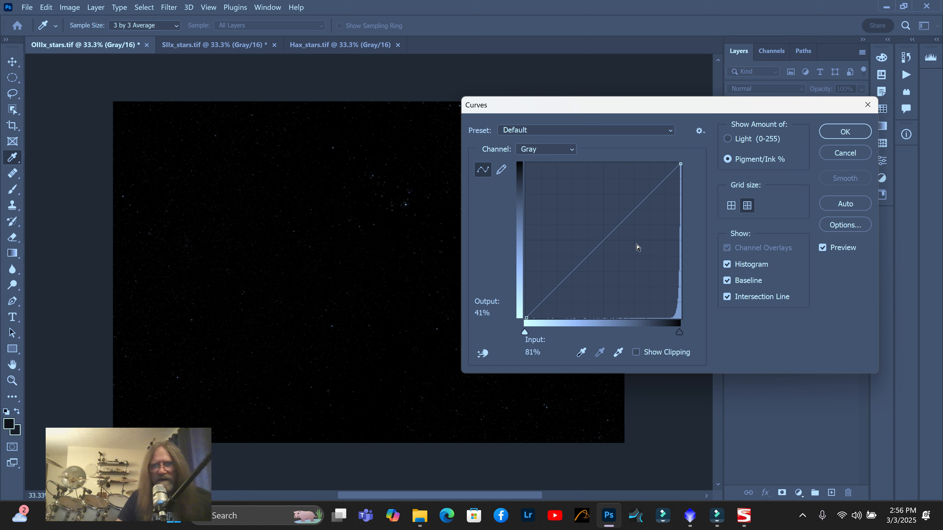
left_click_drag(618, 225, 634, 244)
left_click(836, 132)
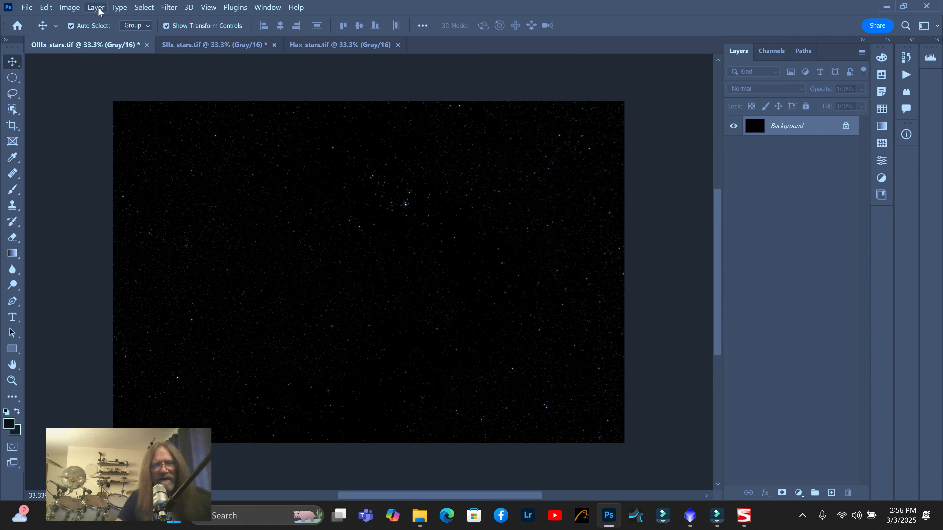
Apply a second Curves stretch to OIIIx_stars.tif, bending the darker part of the gray curve well below the diagonal
left_click(73, 8)
mouse_move(92, 34)
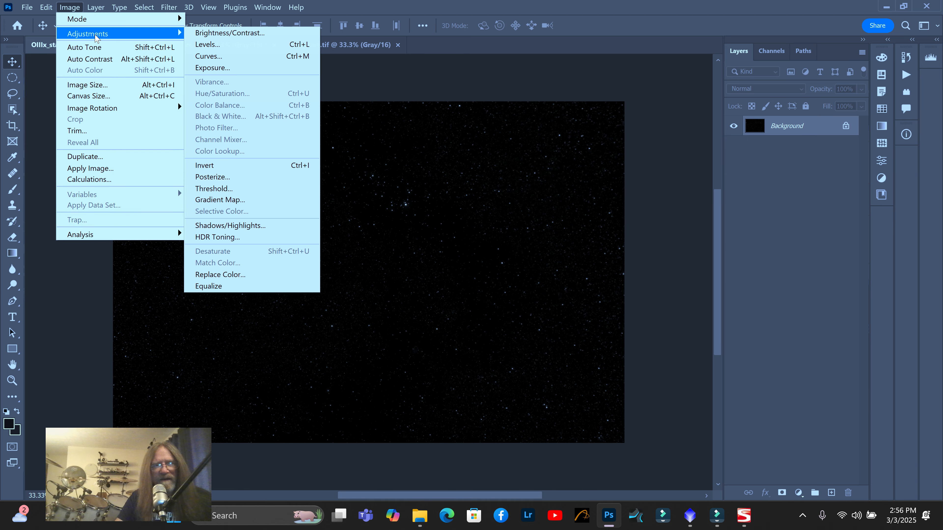
left_click(225, 56)
left_click_drag(607, 238, 640, 253)
left_click(845, 132)
Apply a third, gentler Curves stretch to OIIIx_stars.tif, bending the gray curve to input 62, output 44
left_click(69, 8)
mouse_move(92, 33)
left_click(242, 56)
left_click_drag(600, 244, 623, 251)
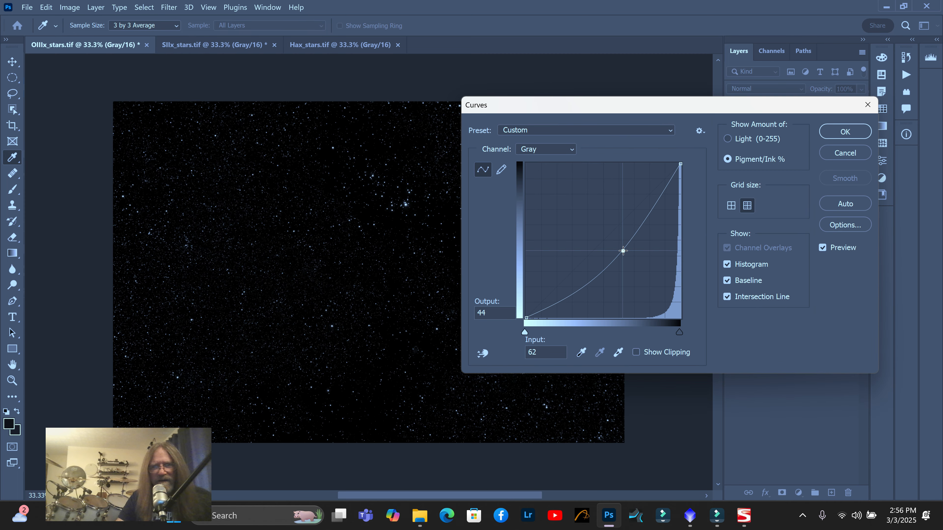
left_click(847, 137)
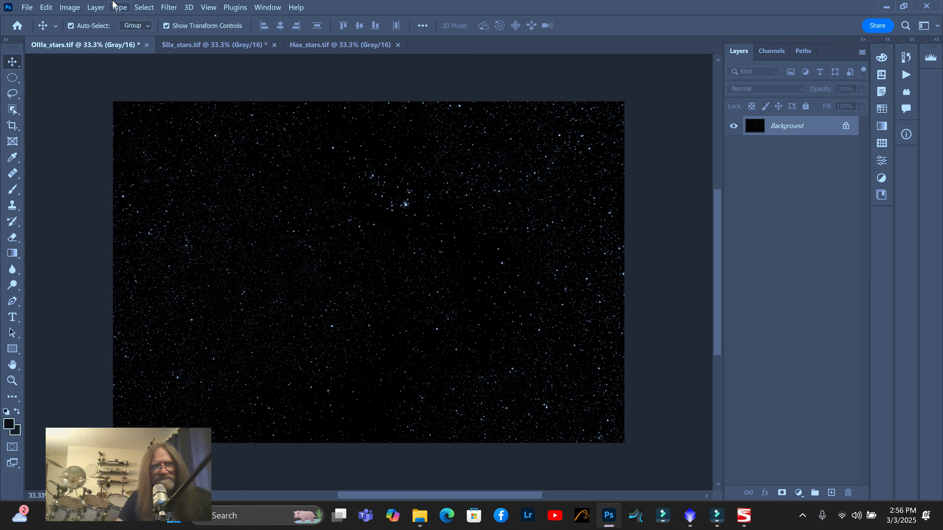
Darken the background of OIIIx_stars.tif with Levels by setting the shadow input level to 2
left_click(70, 7)
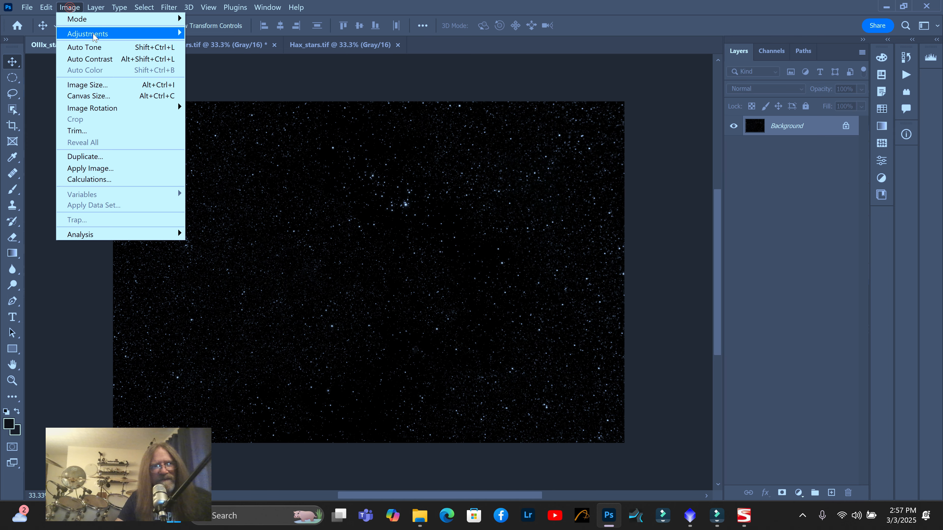
mouse_move(85, 33)
left_click(222, 46)
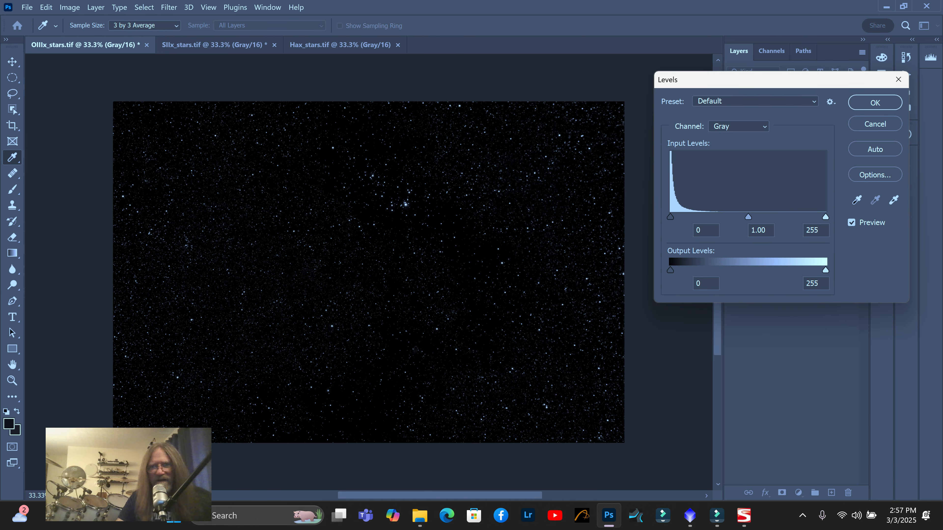
key("BackSpace")
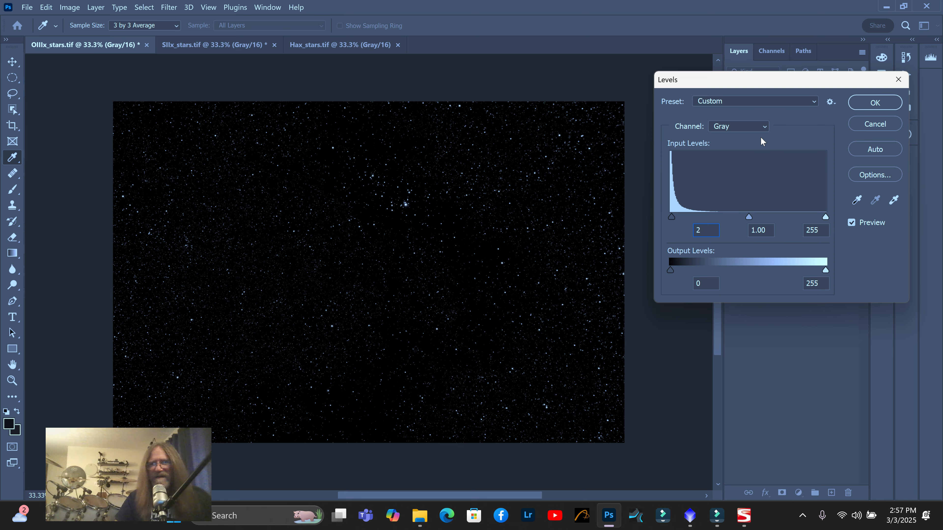
left_click(882, 105)
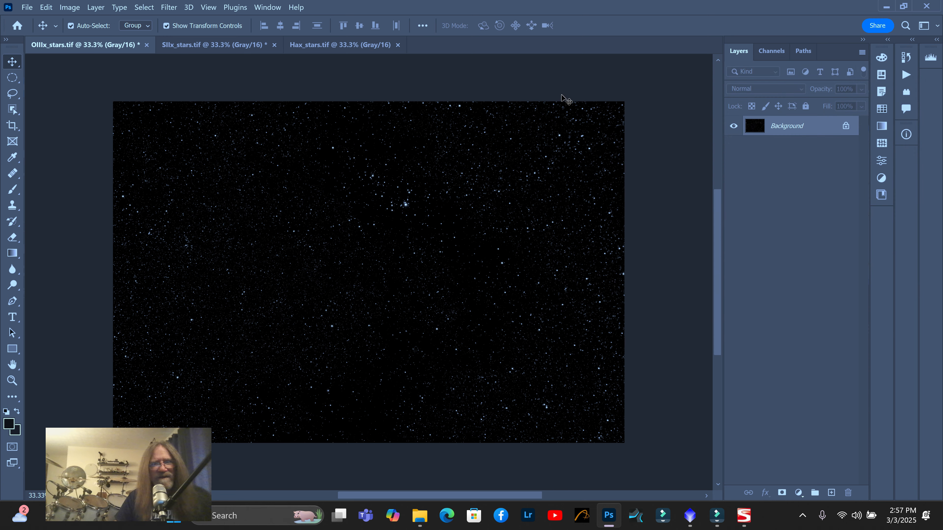
Save the stretched OIIIx_stars.tif and SIIx_stars.tif documents under their existing names
left_click(27, 8)
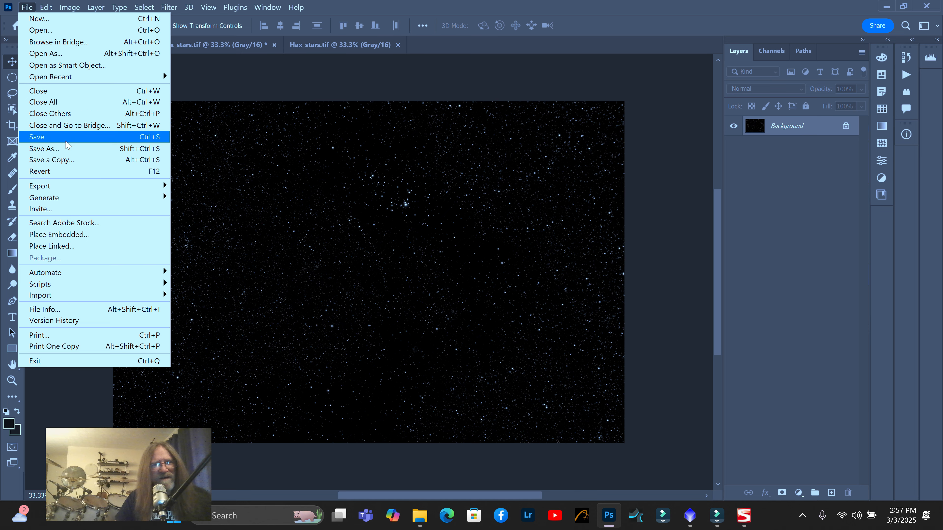
left_click(64, 138)
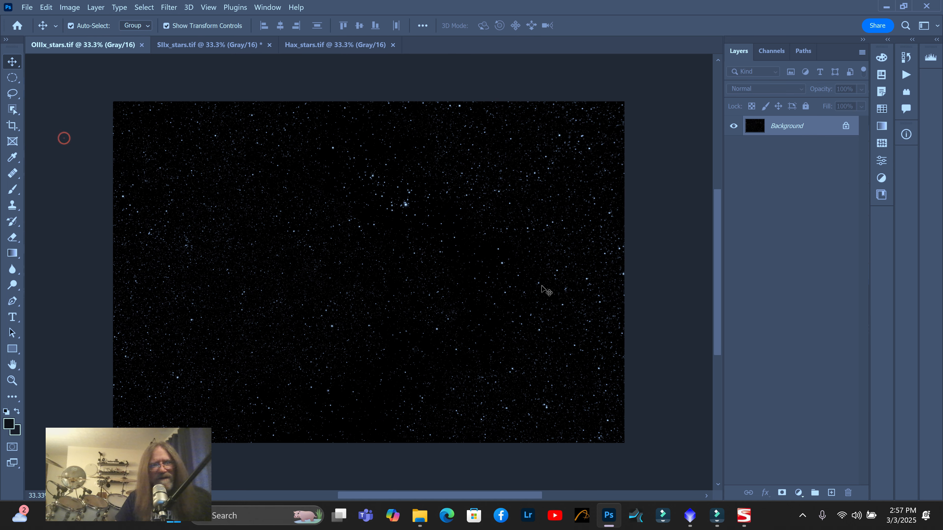
left_click(180, 46)
left_click(28, 7)
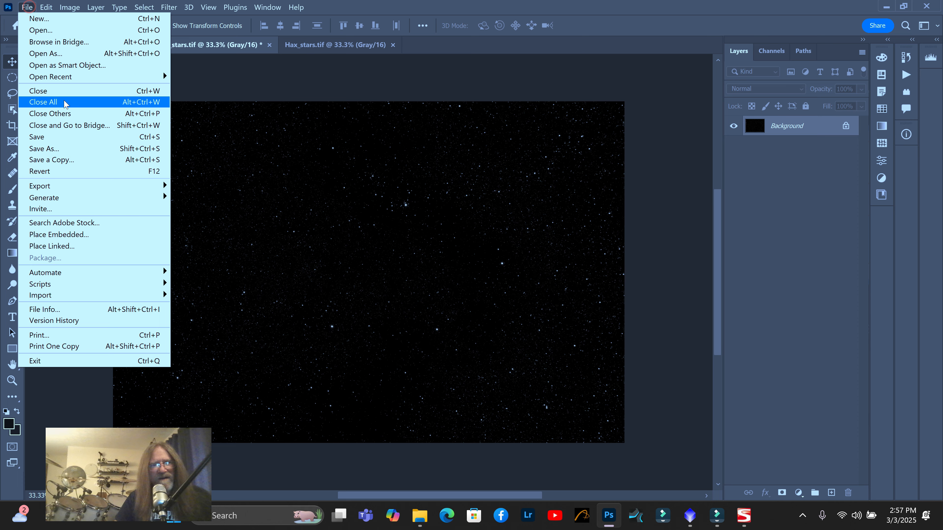
left_click(55, 137)
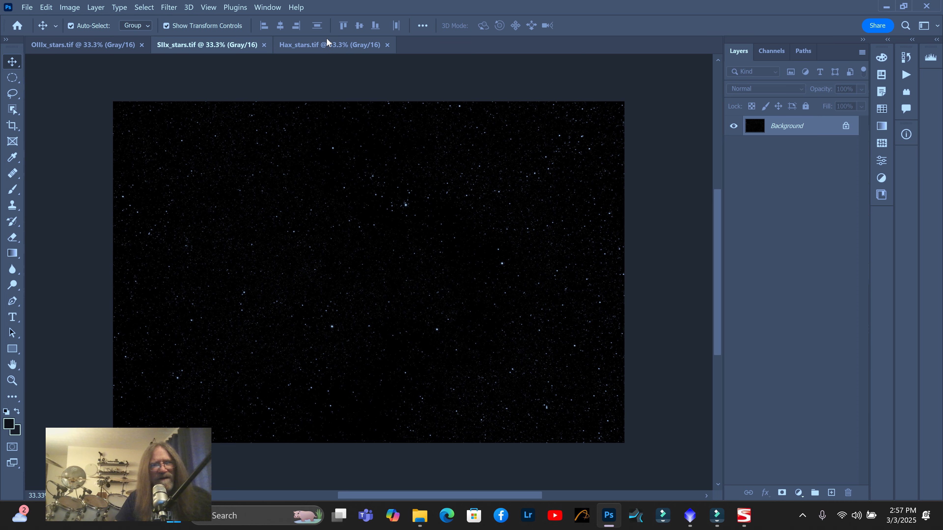
Resave Hax_stars as a TIFF on the computer, replacing the existing file, with no compression, interleaved pixel order and IBM PC byte order
left_click(319, 41)
left_click(26, 7)
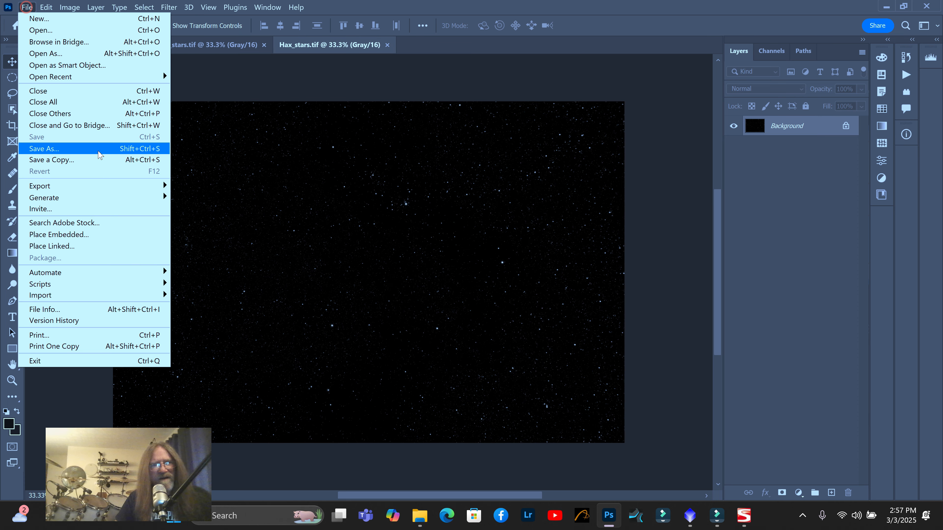
left_click(52, 149)
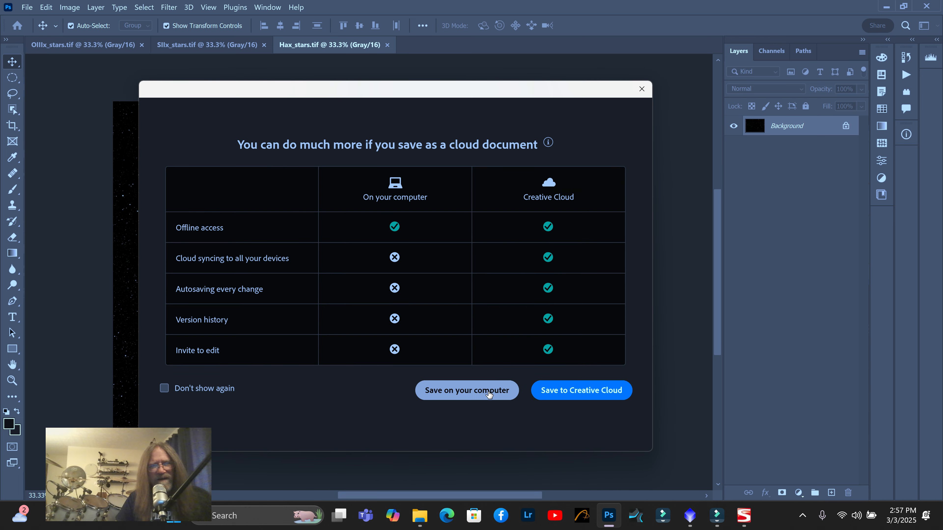
left_click(489, 394)
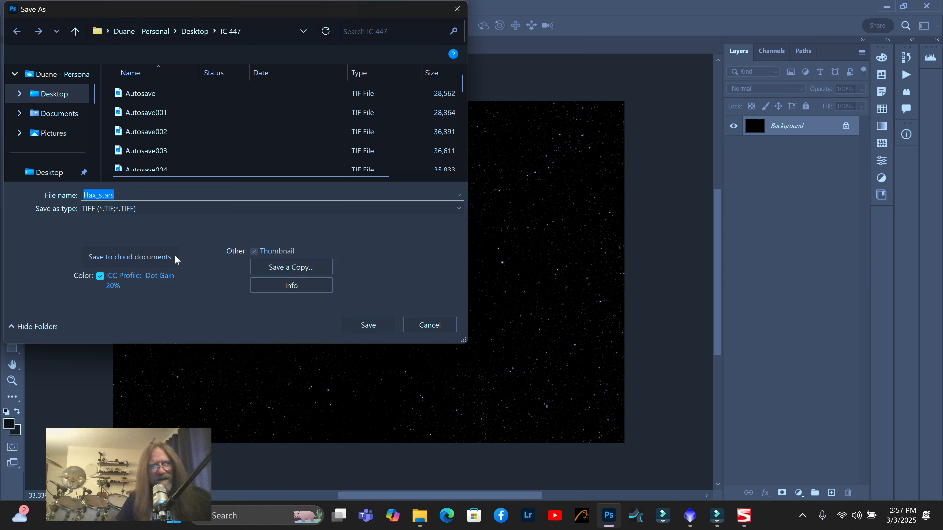
left_click(378, 326)
left_click(494, 260)
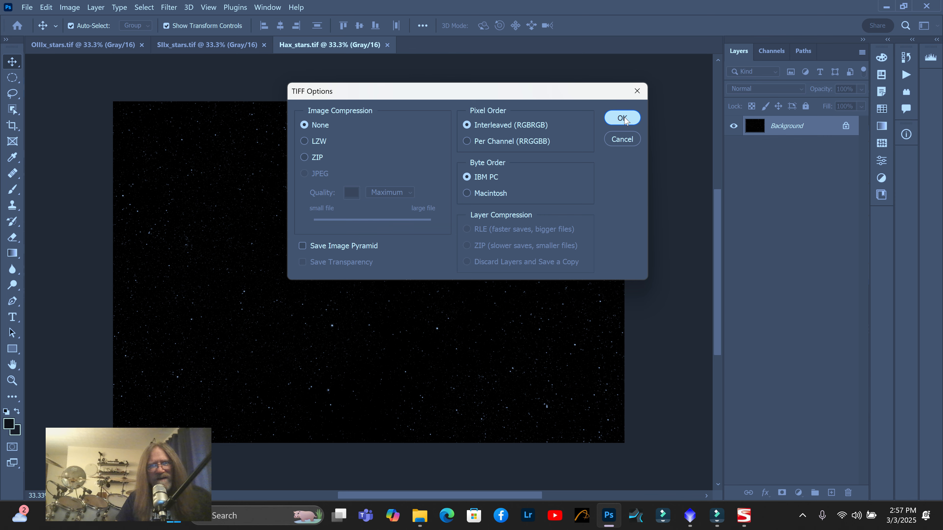
left_click(623, 118)
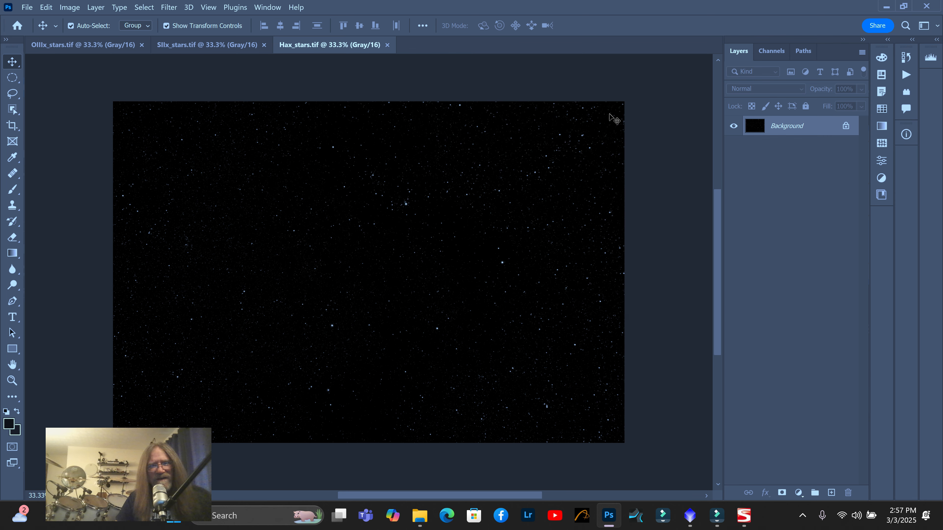
Resave SIIx_stars as a TIFF on the computer, replacing the existing file and accepting the TIFF options
left_click(193, 45)
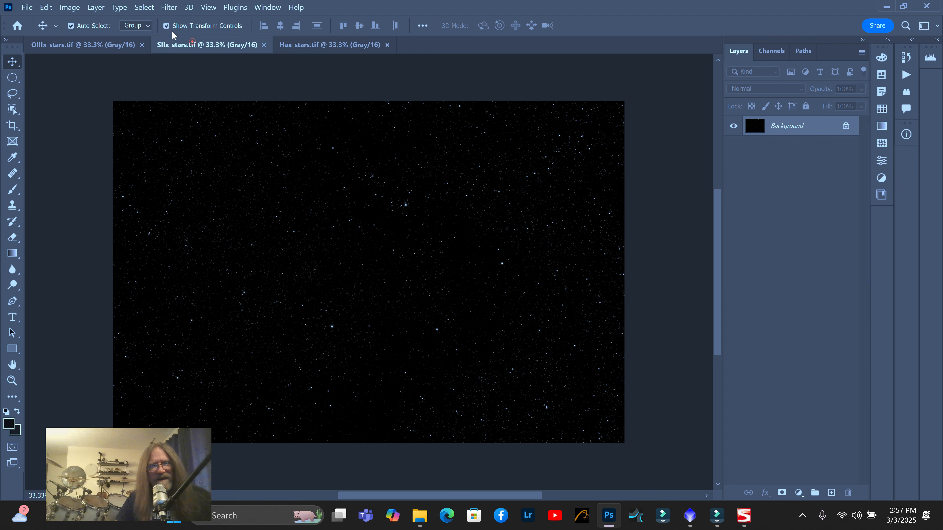
left_click(27, 7)
left_click(73, 149)
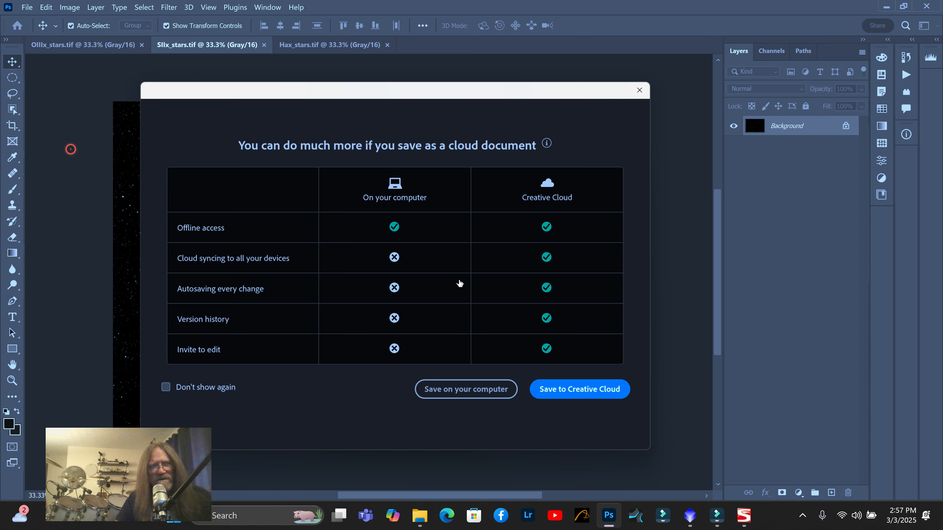
left_click(470, 399)
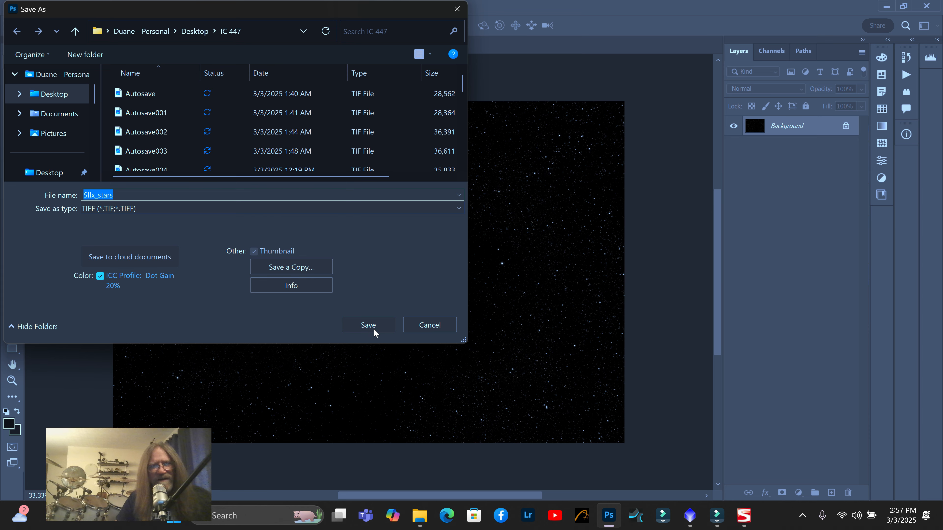
left_click(374, 330)
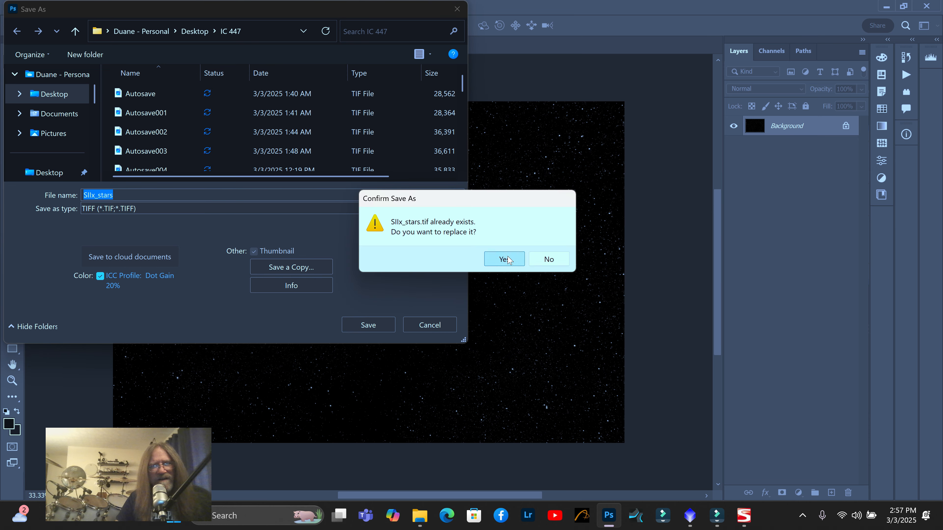
left_click(504, 258)
left_click(626, 122)
Resave OIIIx_stars as a TIFF on the computer, replacing the existing file and accepting the TIFF options
left_click(83, 45)
left_click(27, 7)
left_click(40, 163)
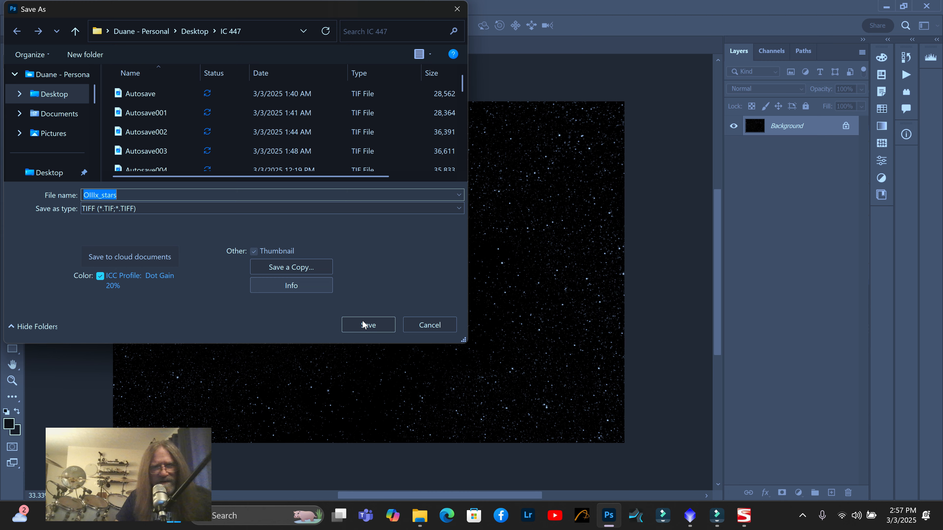
left_click(370, 327)
left_click(505, 259)
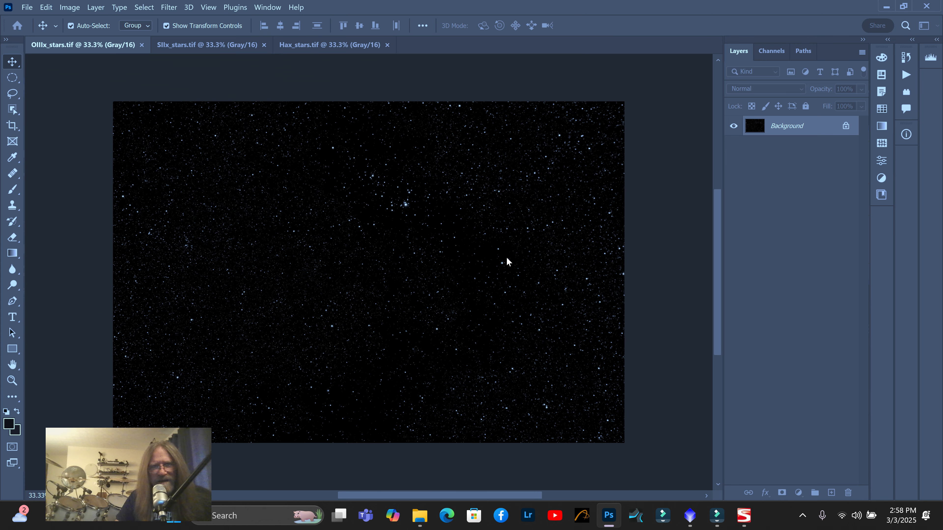
left_click(619, 118)
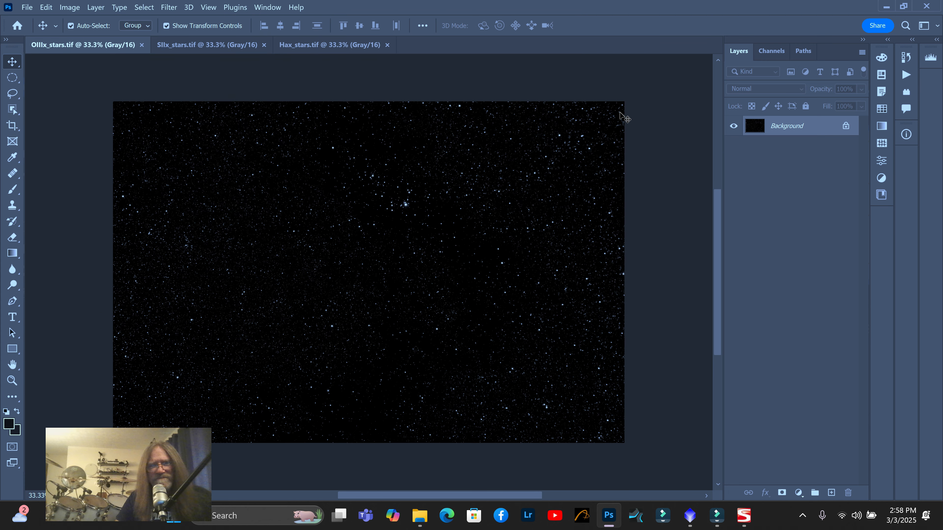
Switch to PixInsight, minimize the OIIIx_stars, Hax_stars and SIIx_stars images, and group their icons below the Autosave009 icon
left_click(689, 516)
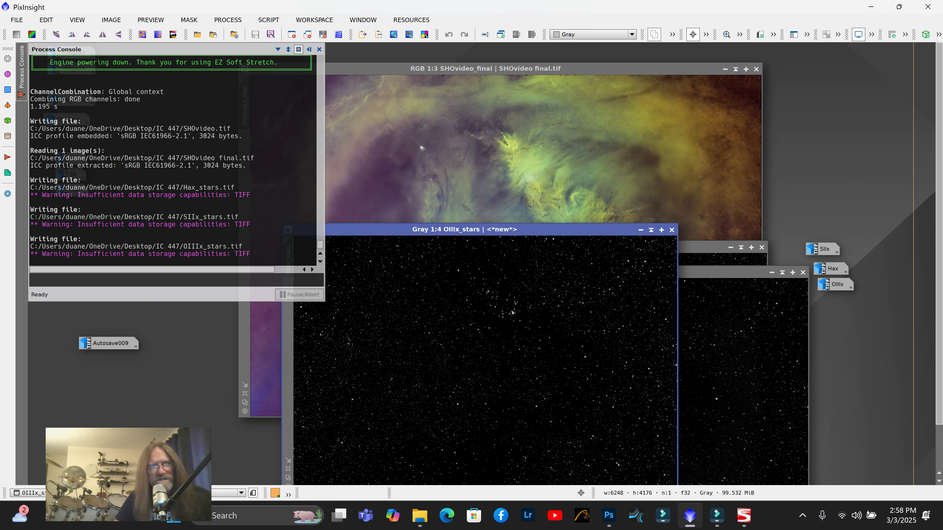
left_click(640, 230)
left_click(771, 272)
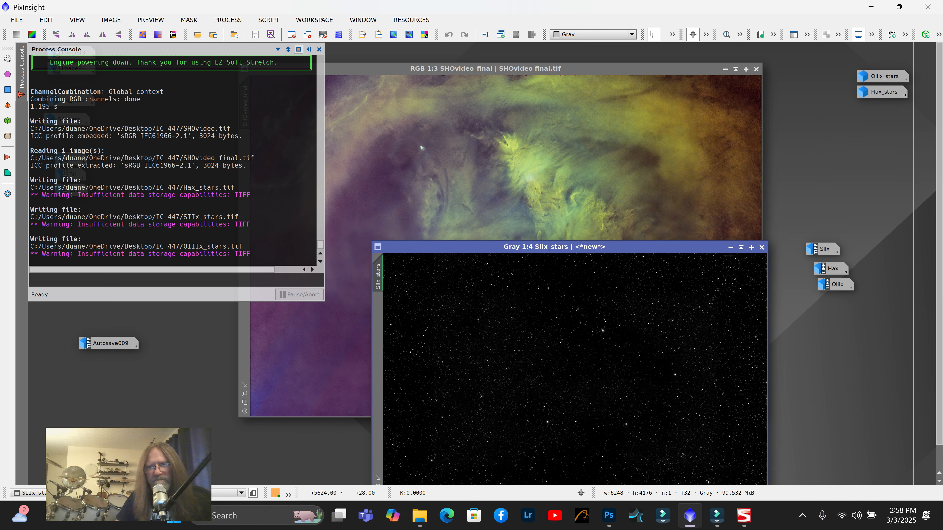
left_click(730, 247)
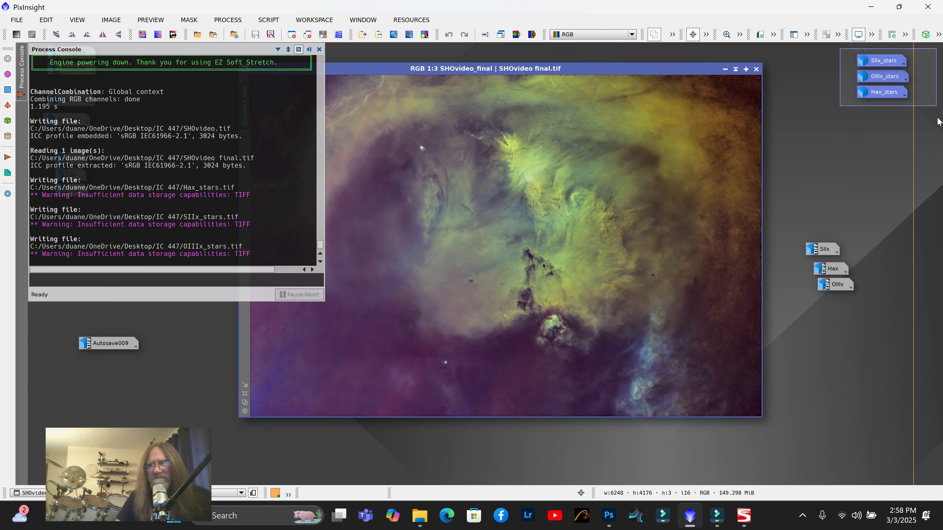
left_click_drag(880, 60, 89, 367)
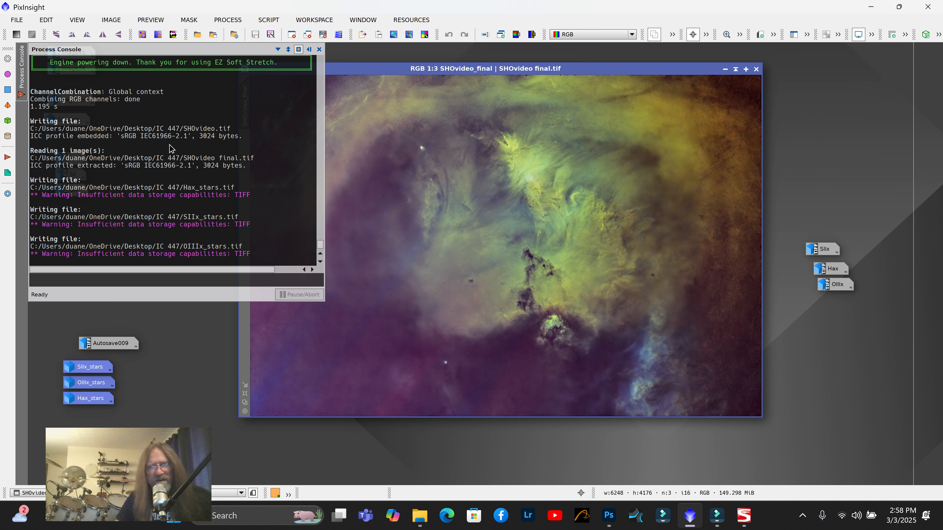
Open the stretched Hax_stars, OIIIx_stars and SIIx_stars TIFF files together from the IC 447 folder
left_click(17, 20)
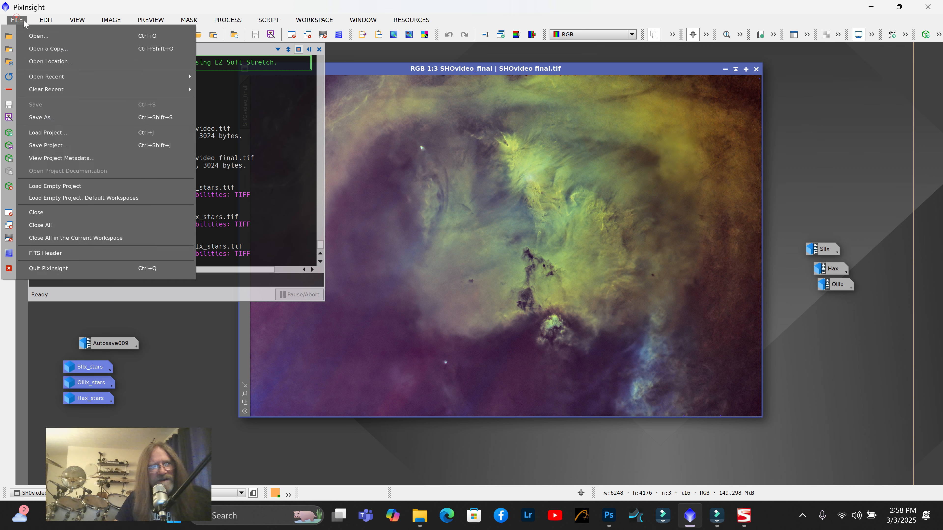
left_click(31, 36)
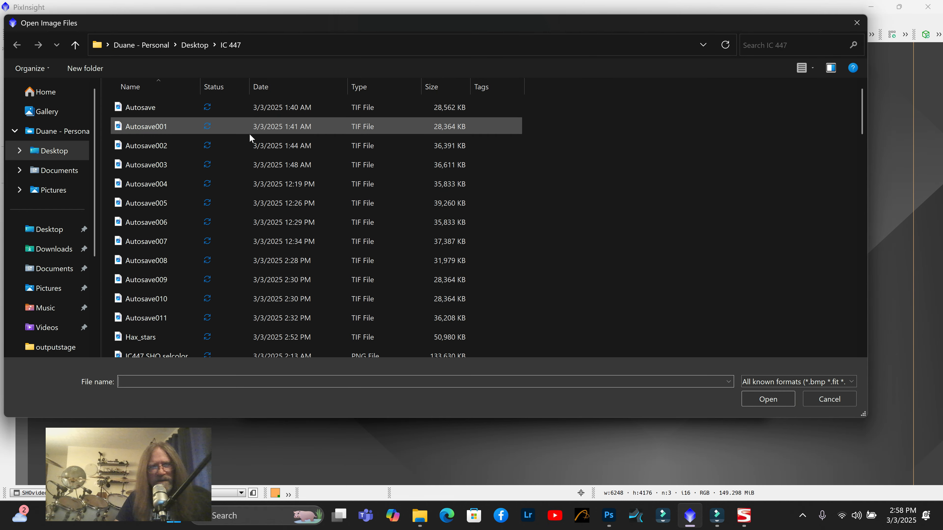
left_click_drag(860, 120, 865, 345)
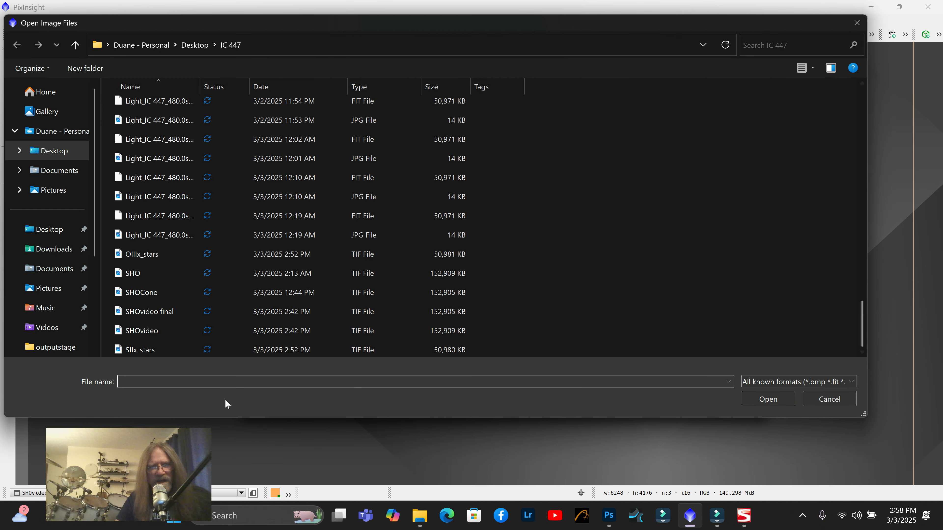
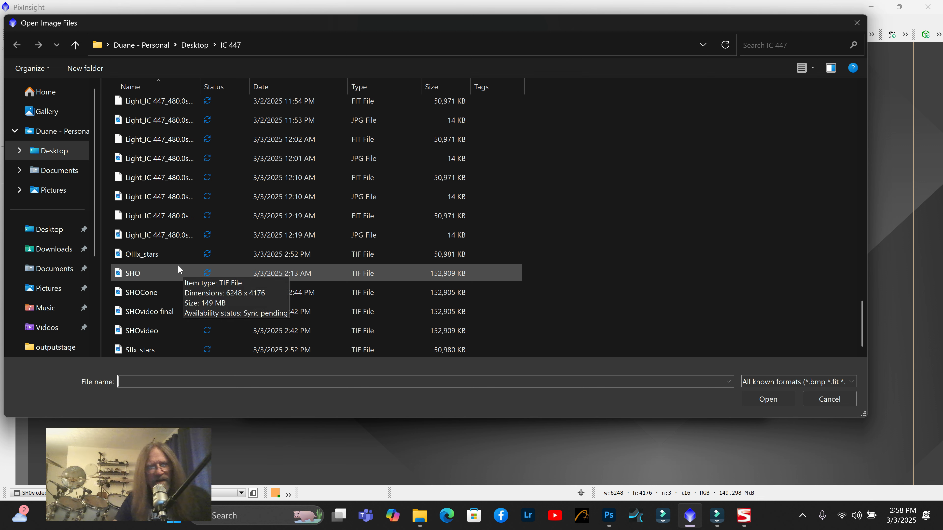
left_click(153, 252)
left_click(152, 351, "ctrl")
left_click_drag(862, 336, 821, 141)
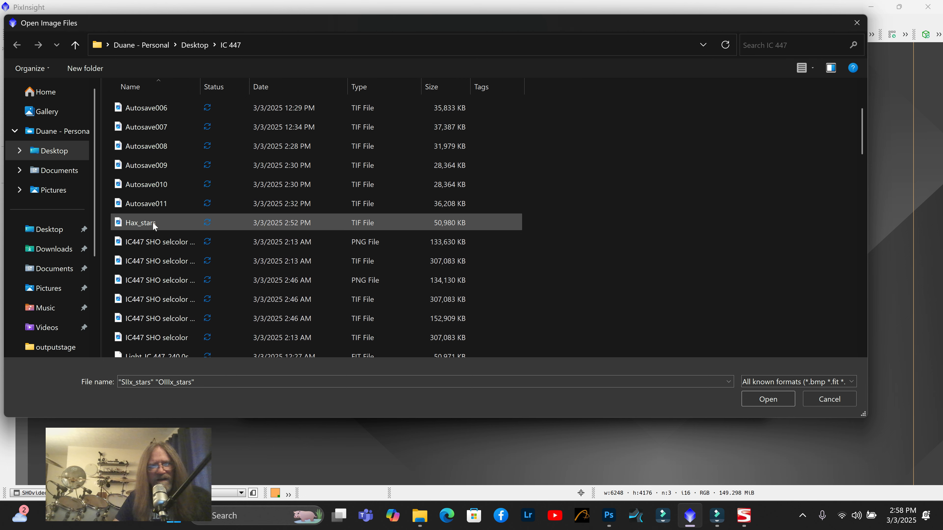
mouse_move(153, 222)
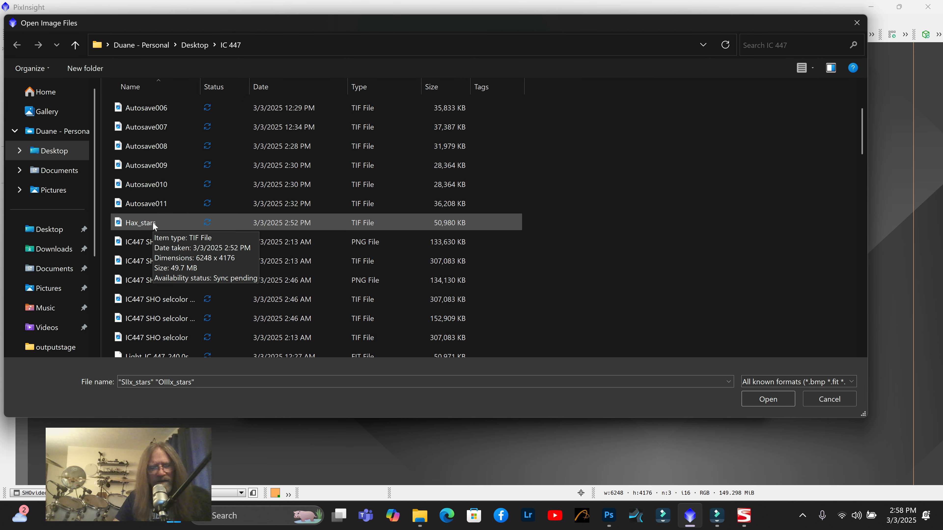
left_click(153, 222, "ctrl")
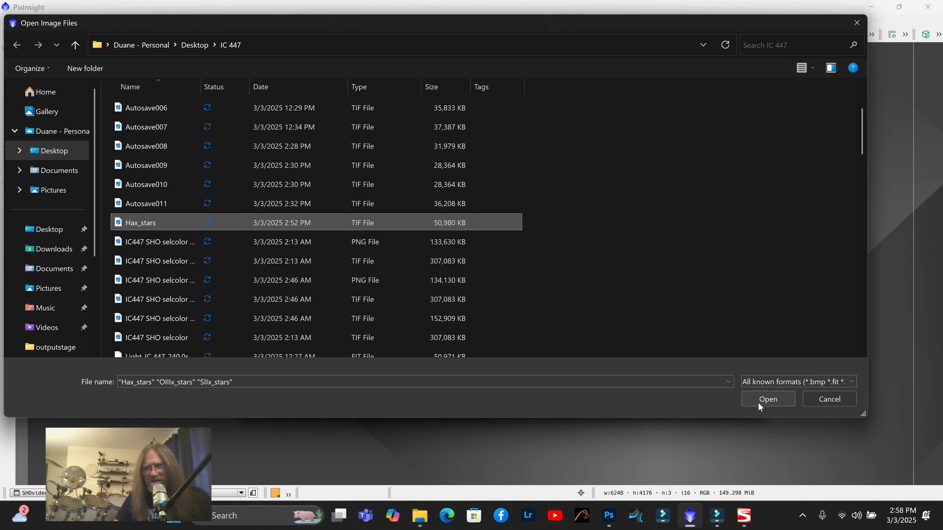
left_click(767, 400)
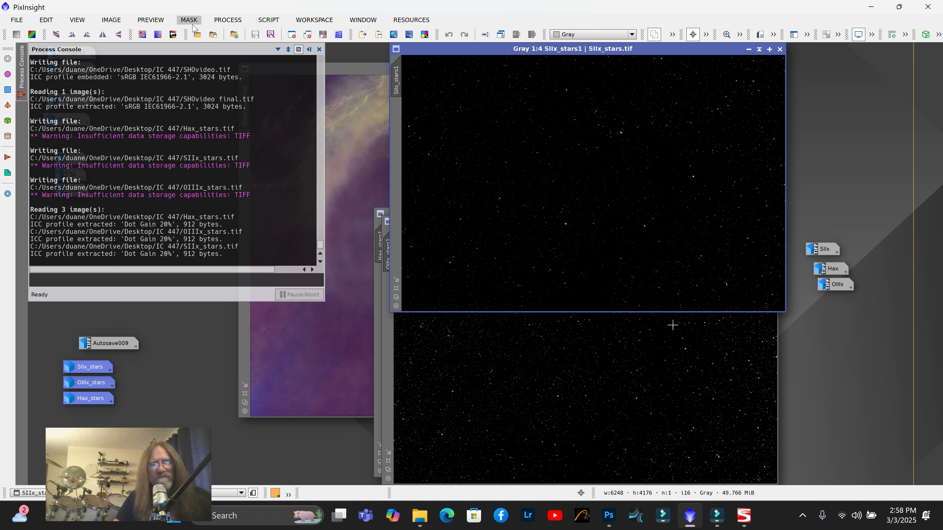
Start the ChannelCombination process and clear the old source images from its R, G and B channels
left_click(238, 24)
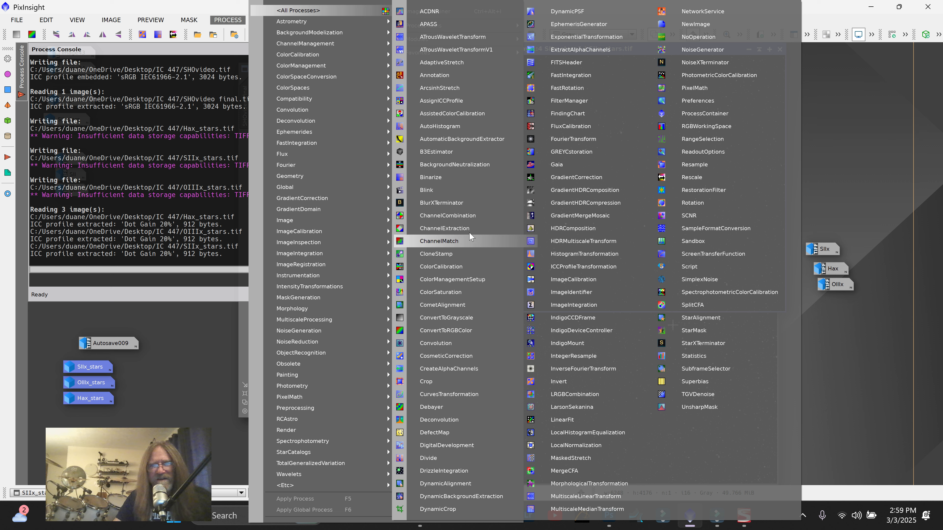
left_click(470, 218)
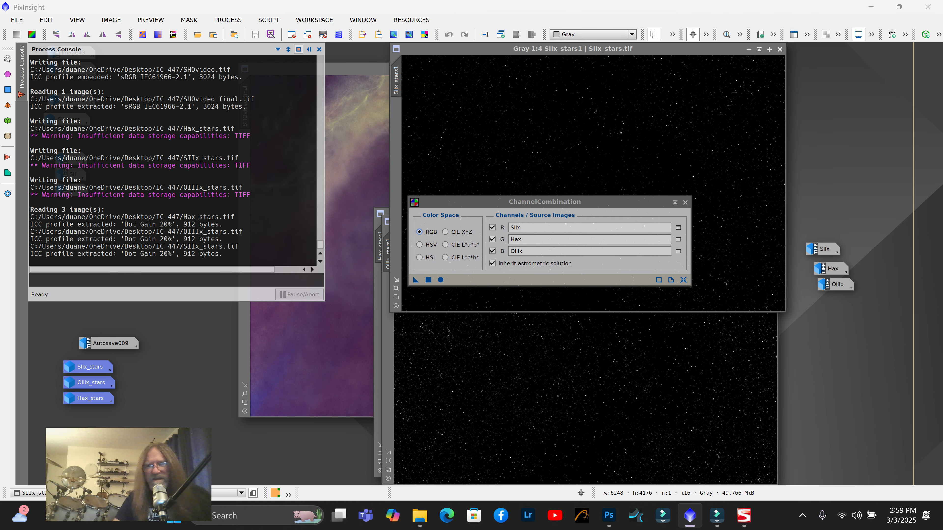
double_click(535, 228)
key("BackSpace")
key("Tab")
key("BackSpace")
key("Tab")
key("BackSpace")
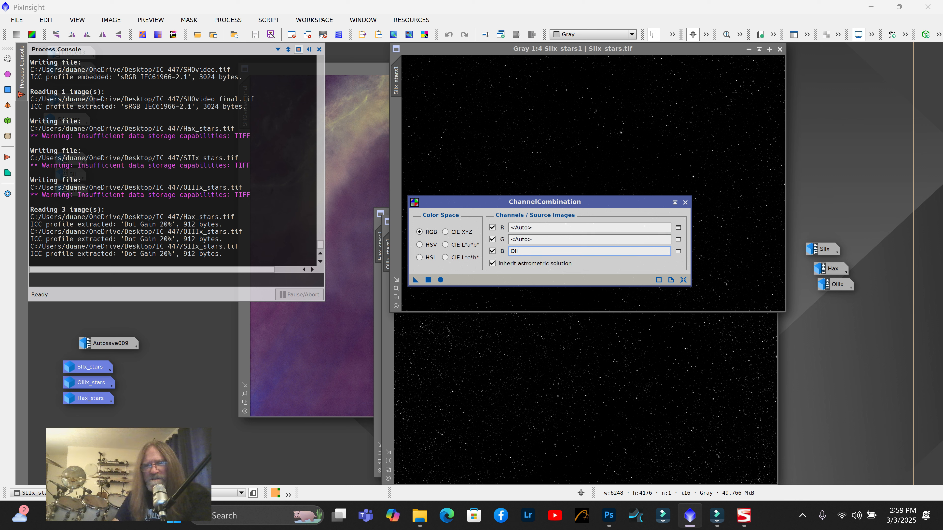
key("BackSpace")
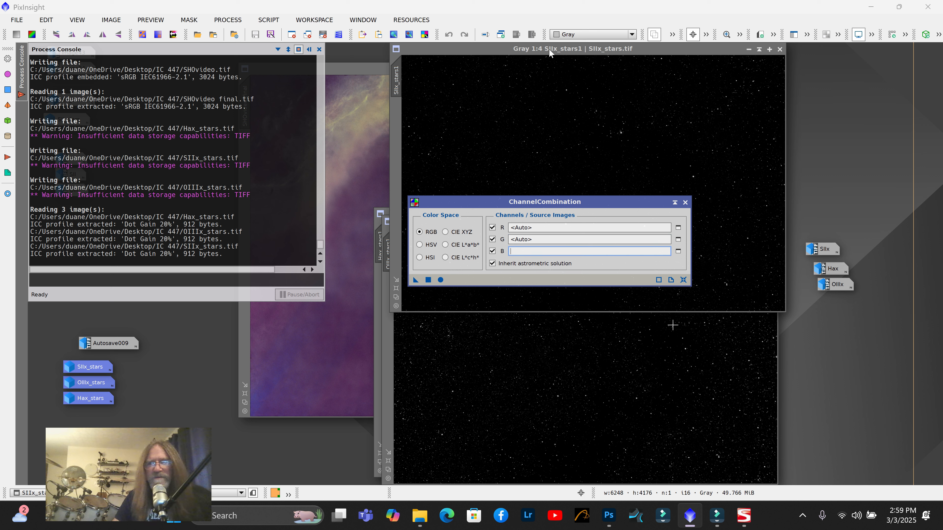
Minimize SIIx_stars1 and OIIIx_stars1, assigning SIIx_stars1 to the R channel and OIIIx_stars1 to the B channel
left_click(748, 48)
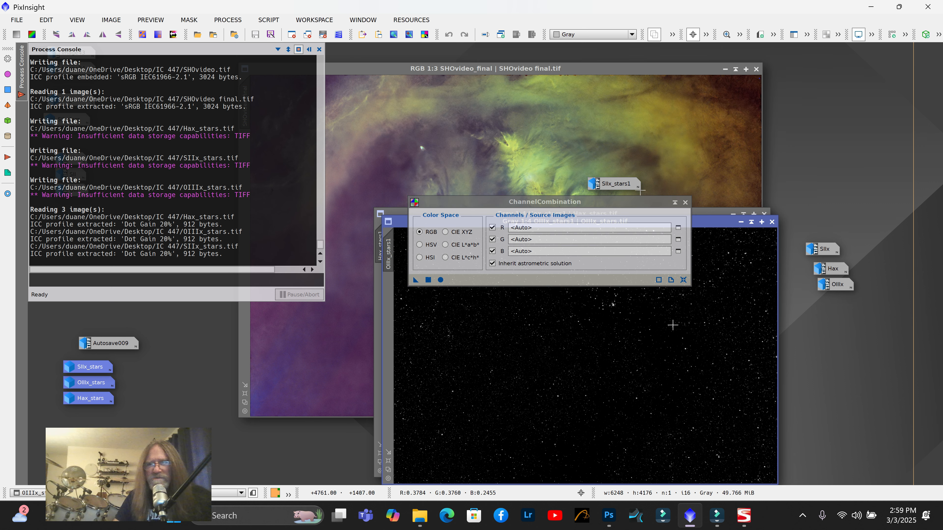
left_click_drag(623, 187, 540, 229)
left_click_drag(708, 223, 692, 309)
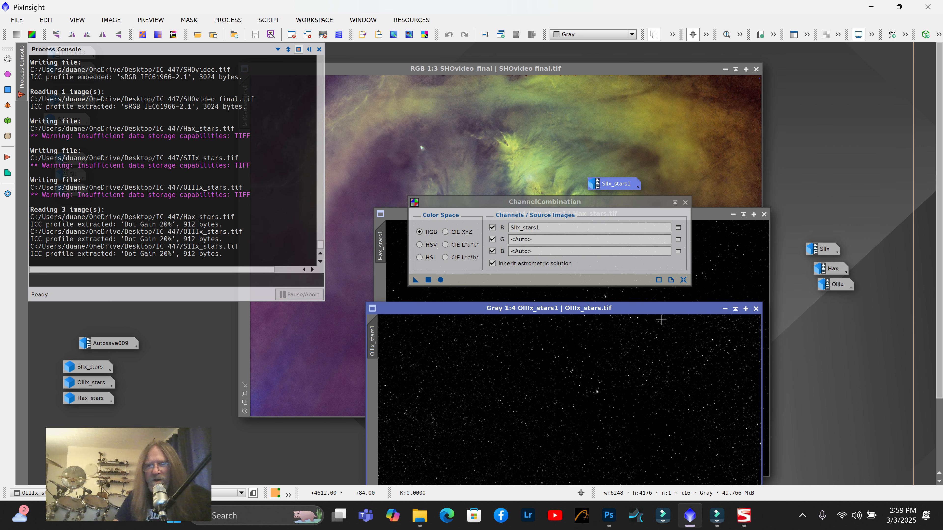
left_click(724, 310)
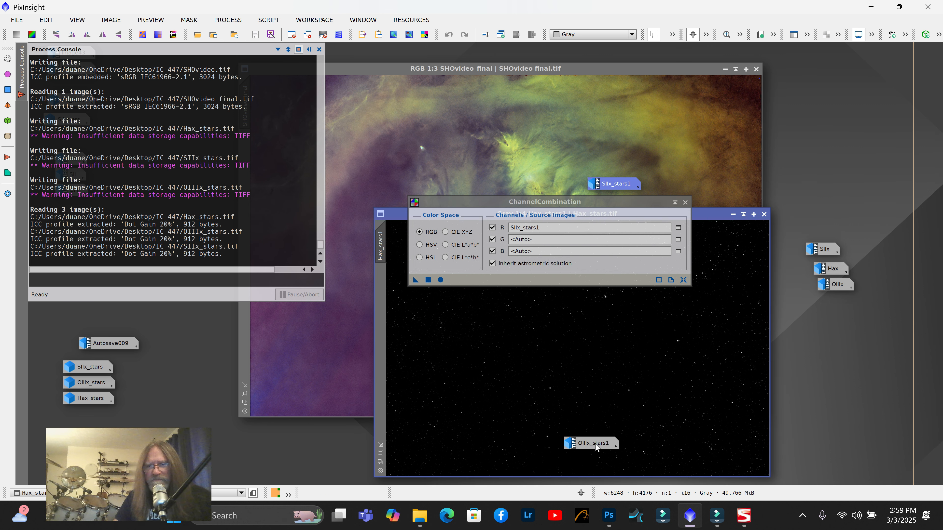
left_click_drag(595, 445, 540, 252)
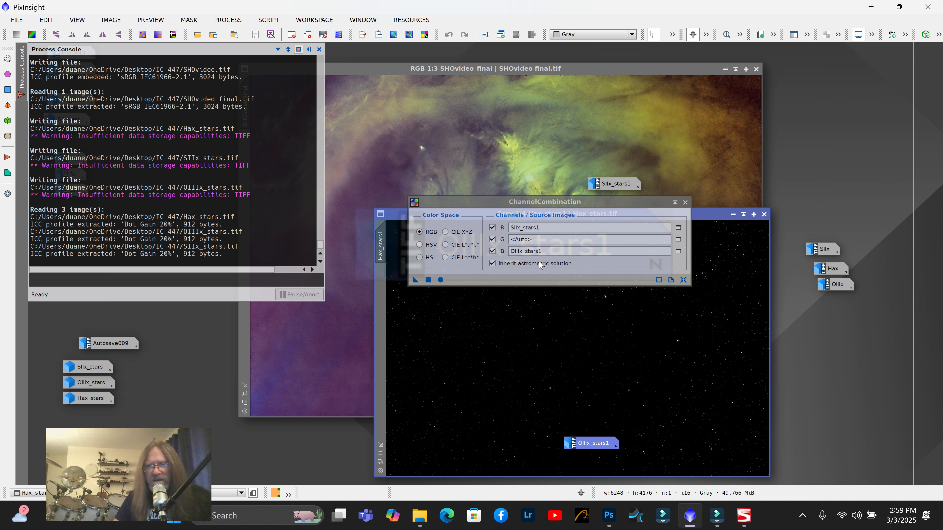
Minimize Hax_stars1, assign it to the G channel, and apply ChannelCombination globally to create the RGB stars image
left_click_drag(704, 216, 695, 307)
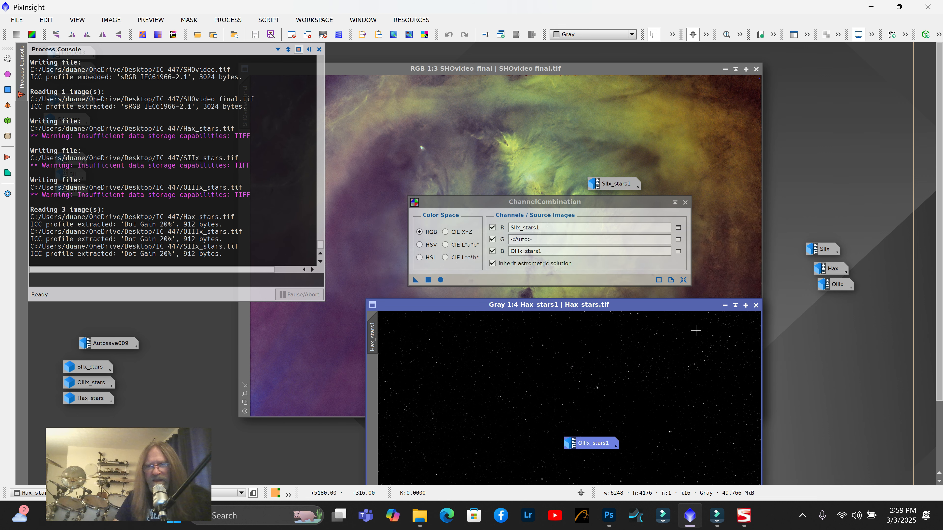
left_click(725, 305)
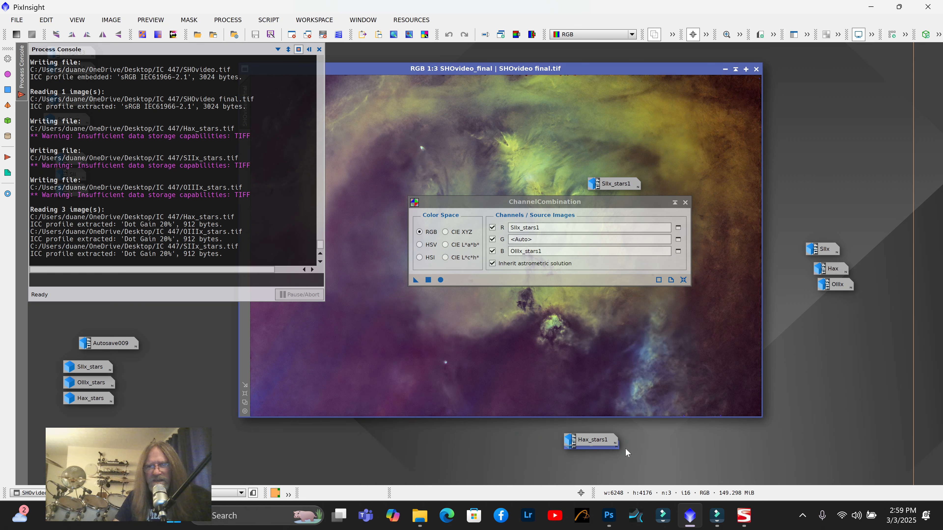
left_click_drag(593, 444, 540, 243)
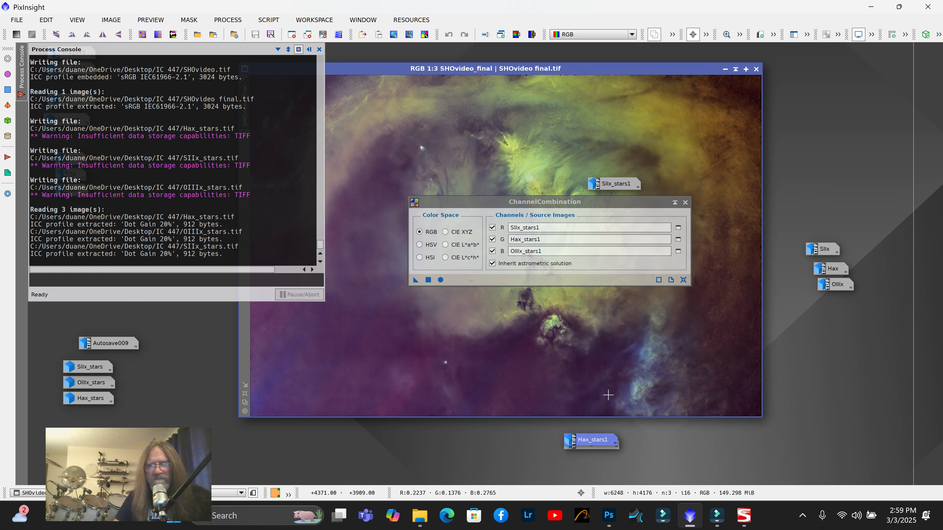
left_click(440, 280)
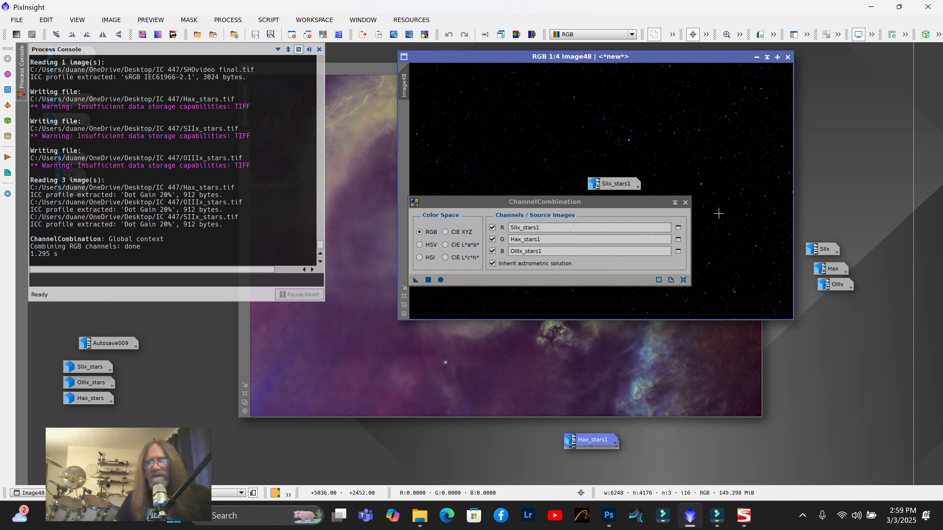
left_click(686, 202)
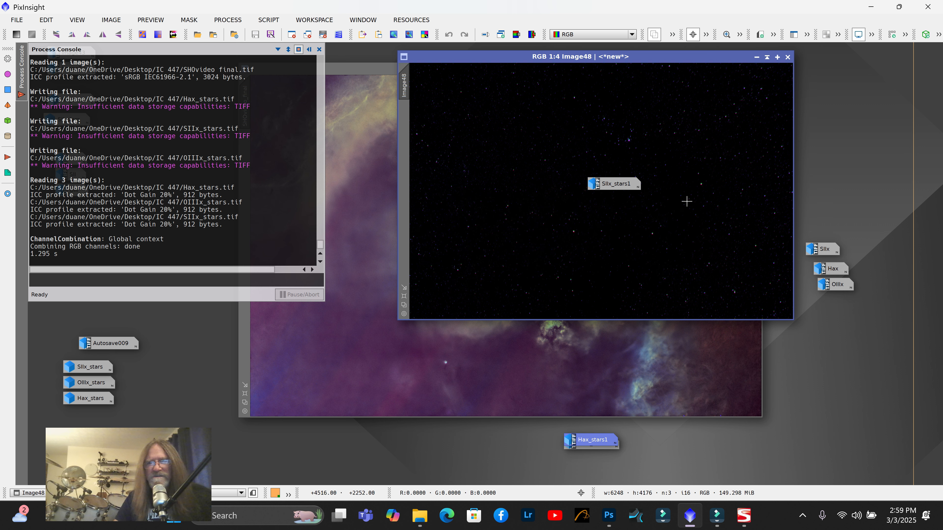
Stack the SIIx_stars1, Hax_stars1 and OIIIx_stars1 icons above the SIIx icon and inspect the combined image's stars up close
left_click_drag(618, 185, 837, 207)
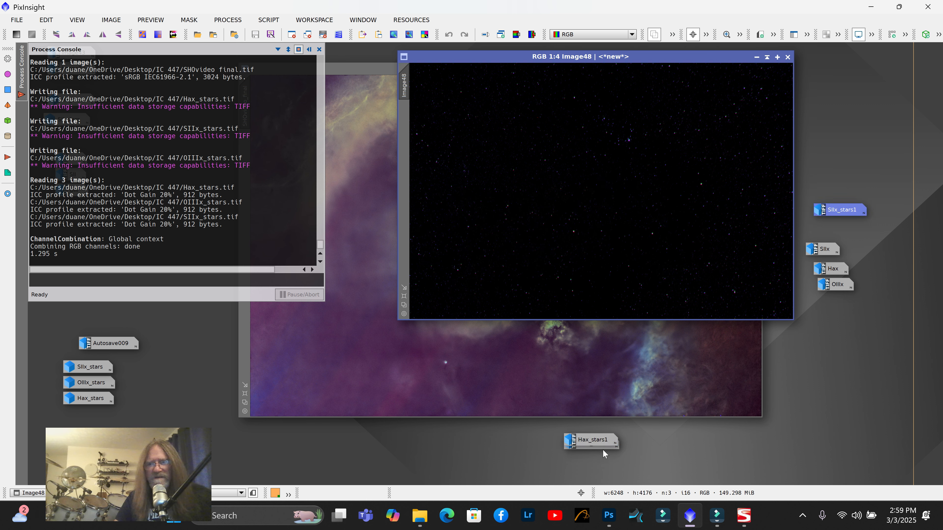
left_click_drag(602, 440, 854, 167)
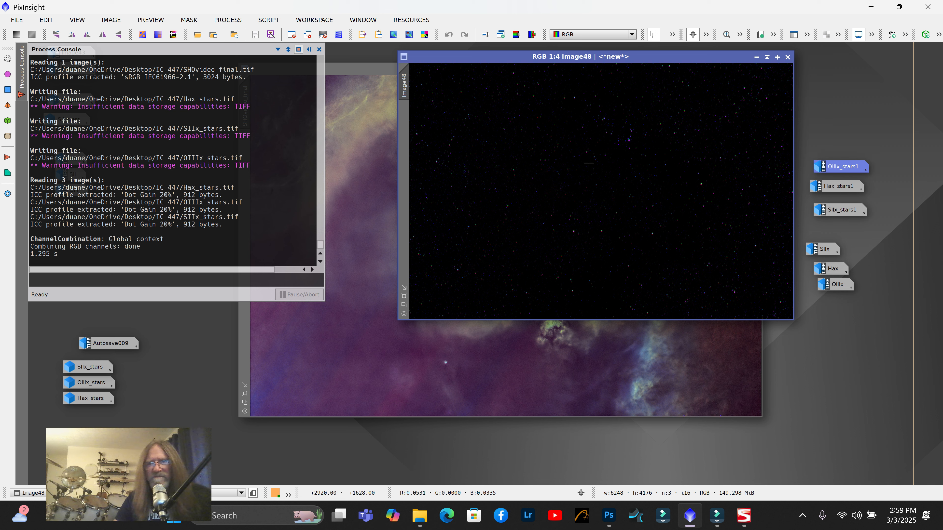
scroll(614, 154, "up", 1)
scroll(640, 133, "up", 5)
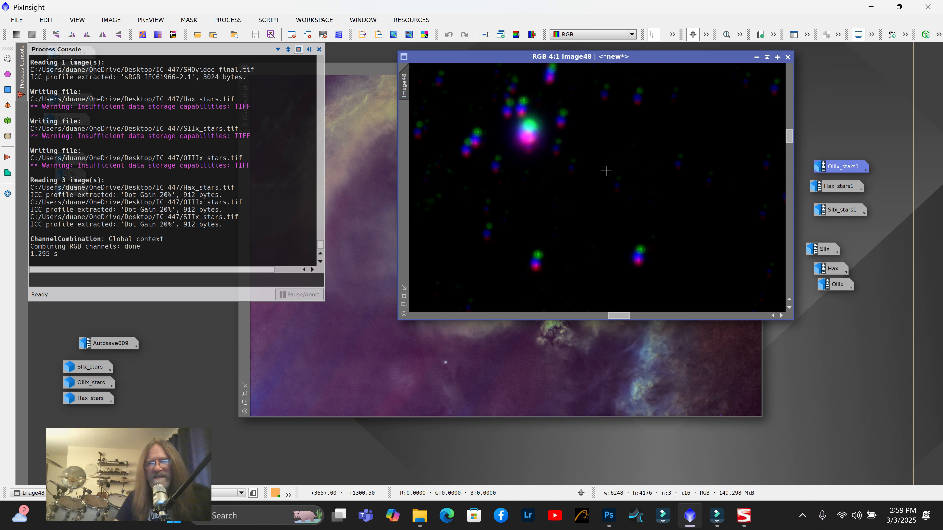
Examine the alignment of the red, green and blue star cores across the combined RGB stars image at several magnifications
scroll(604, 174, "down", 4)
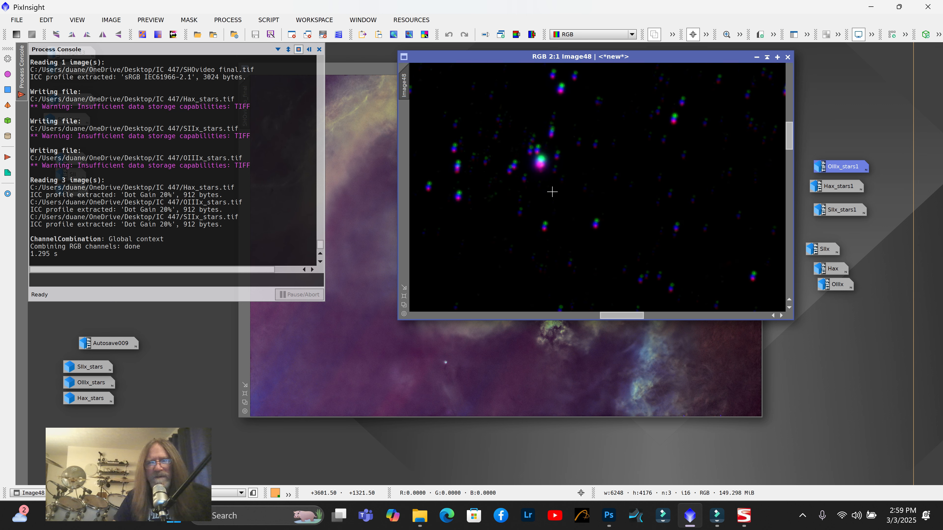
scroll(691, 148, "up", 4)
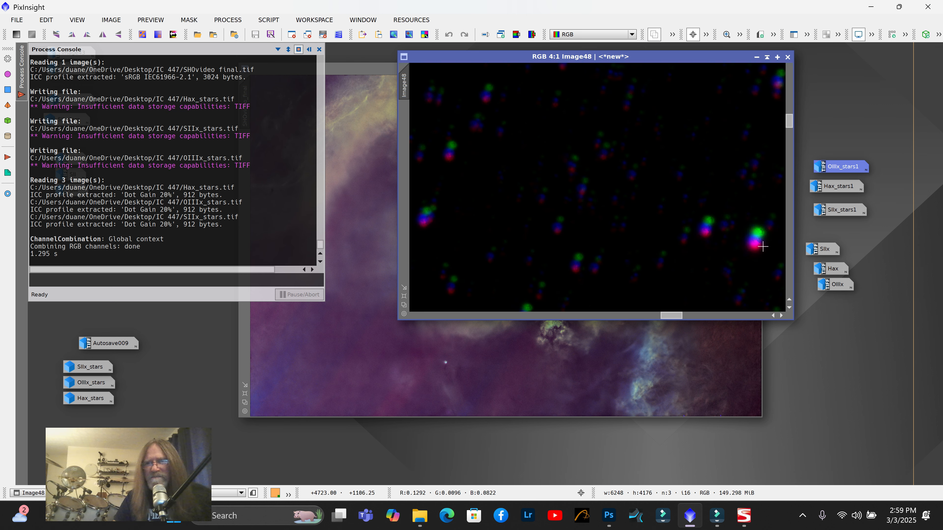
scroll(670, 238, "down", 4)
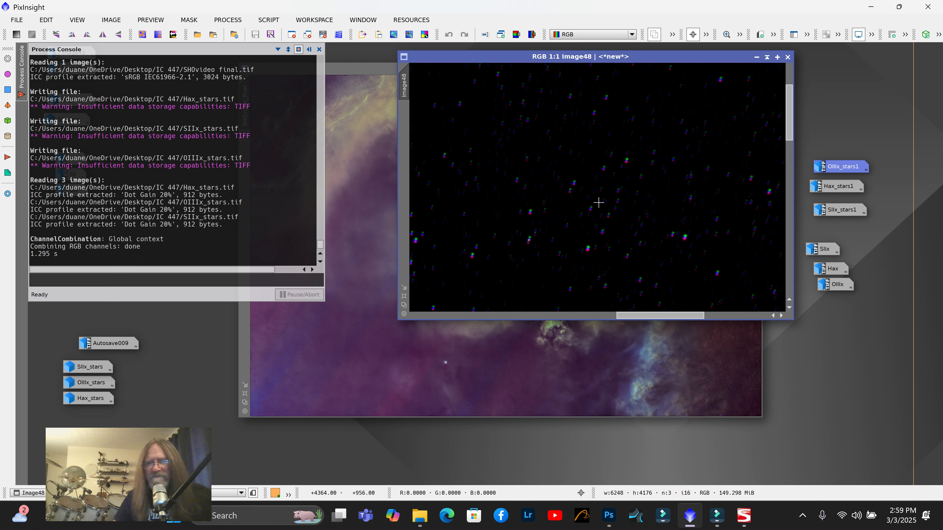
scroll(560, 187, "up", 6)
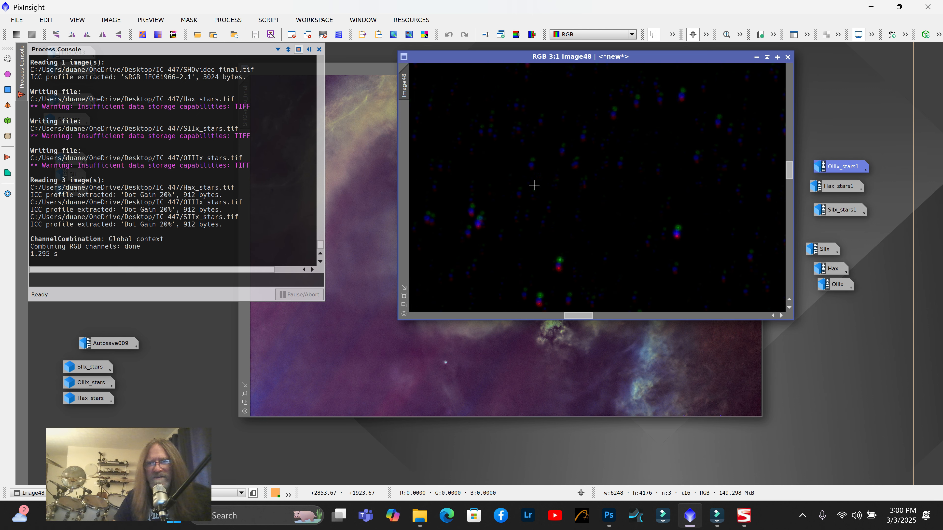
scroll(747, 286, "down", 2)
scroll(735, 267, "down", 7)
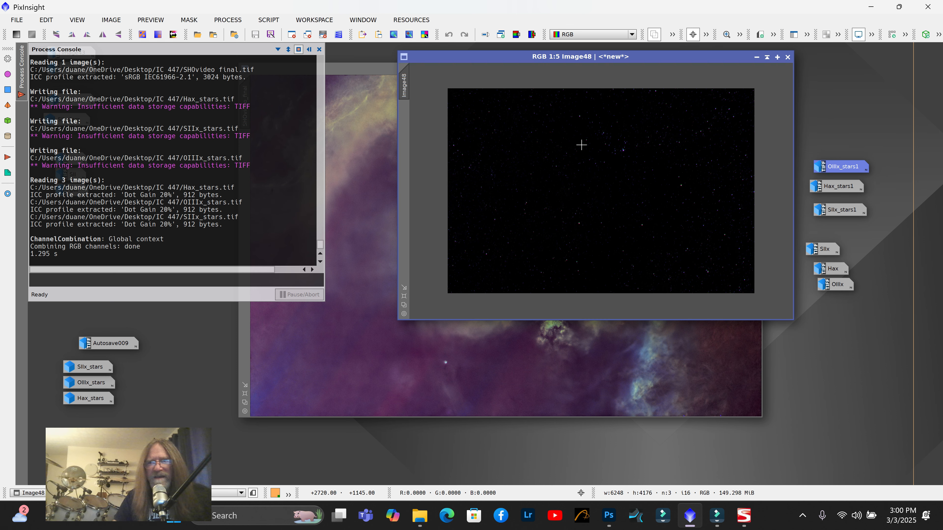
scroll(581, 145, "up", 5)
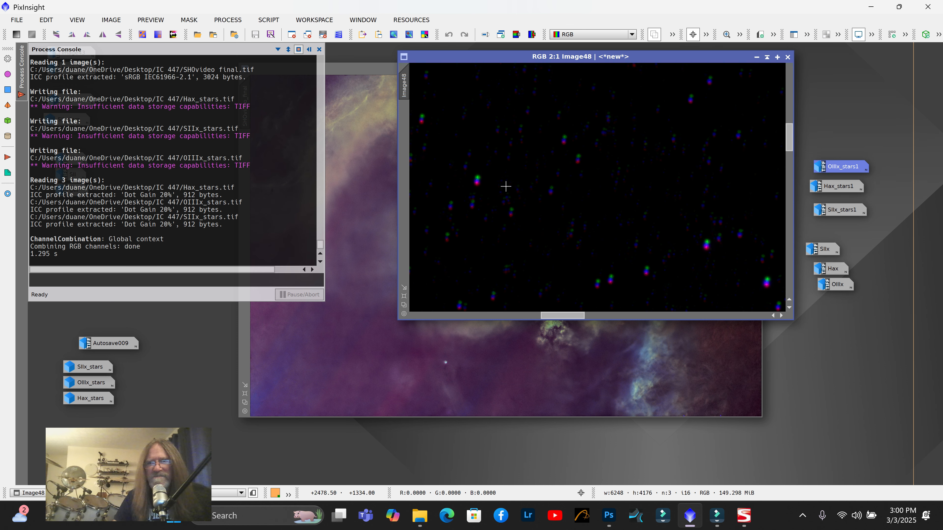
scroll(506, 187, "down", 2)
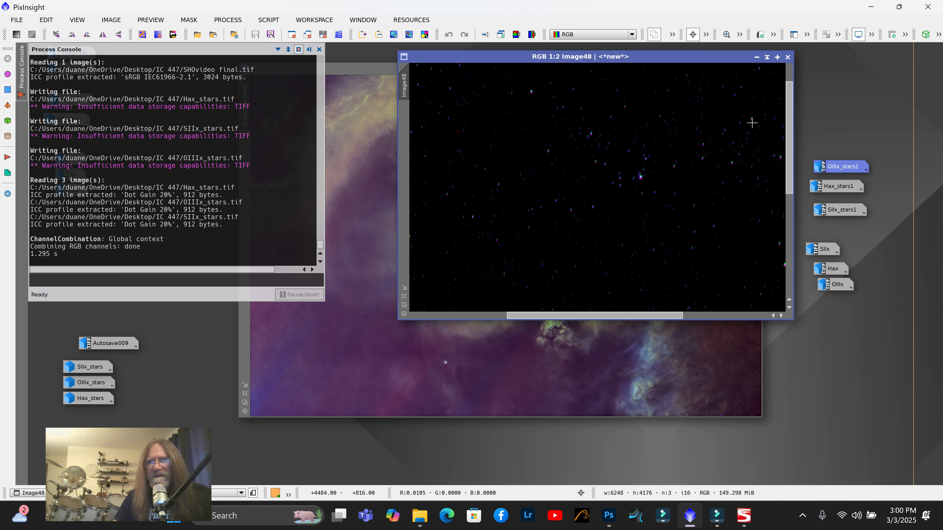
Close the combined RGB stars image, restore OIIIx_stars1, Hax_stars1 and SIIx_stars1, and bring the Hax_stars1 window fully into view
left_click(788, 57)
double_click(854, 167)
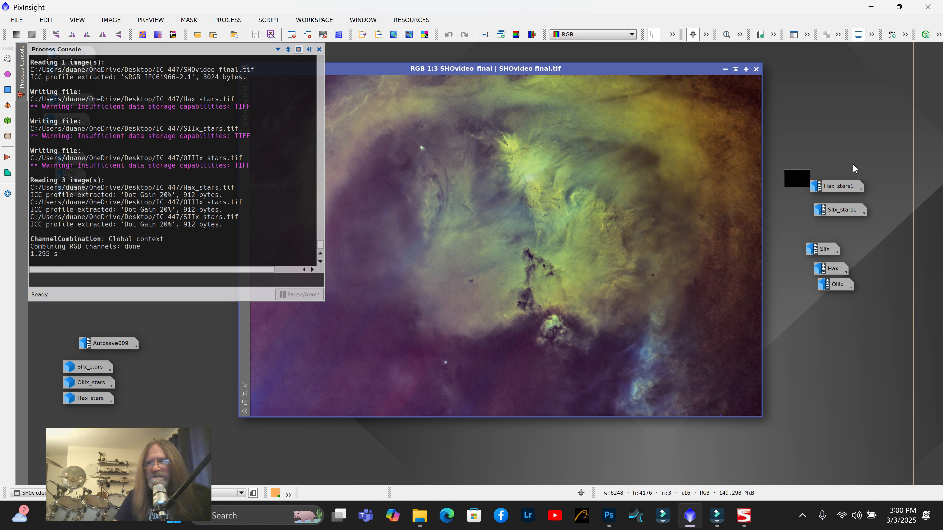
double_click(840, 187)
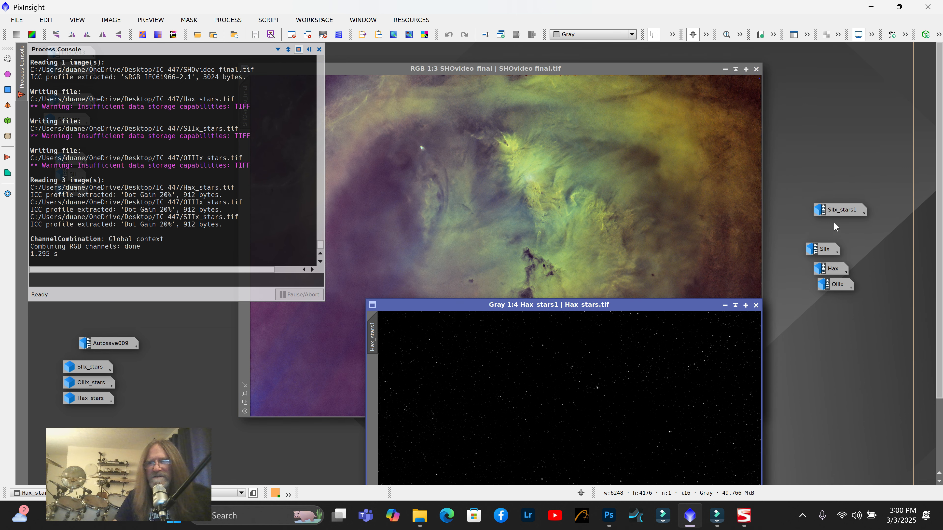
double_click(840, 210)
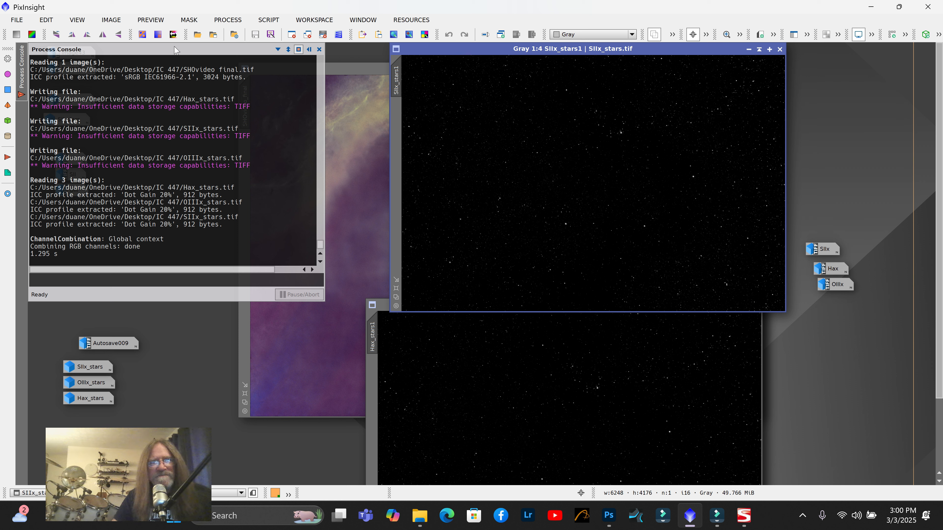
left_click(587, 339)
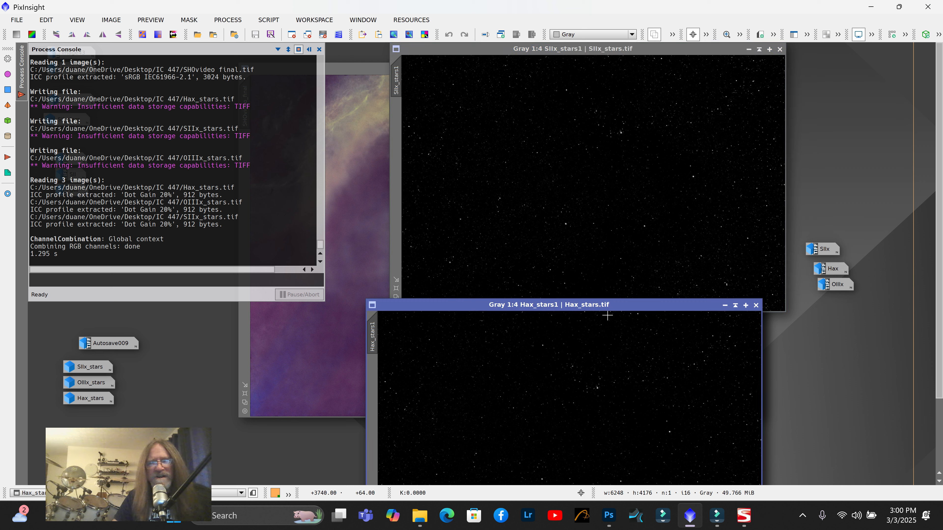
left_click_drag(618, 307, 577, 127)
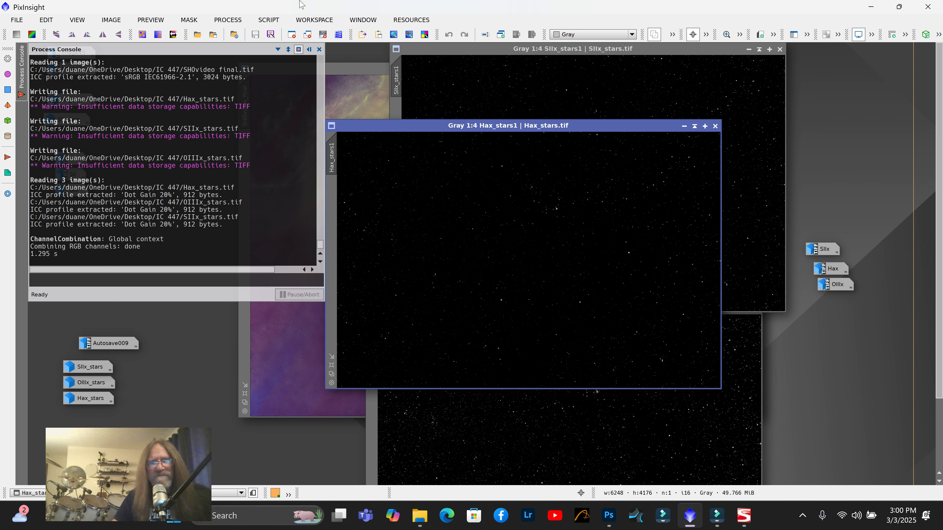
Start the StarAlignment process, minimize Hax_stars1 and set it as the reference image
left_click(238, 19)
mouse_move(297, 10)
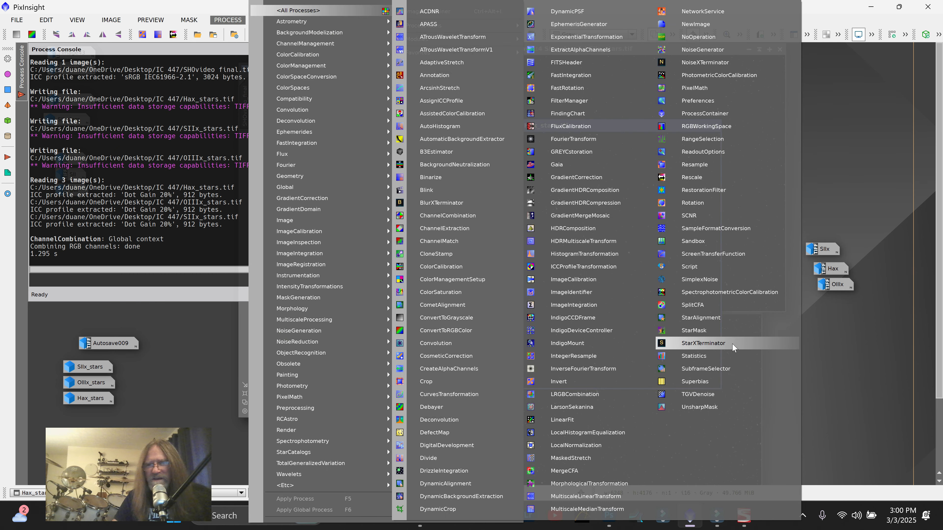
left_click(738, 319)
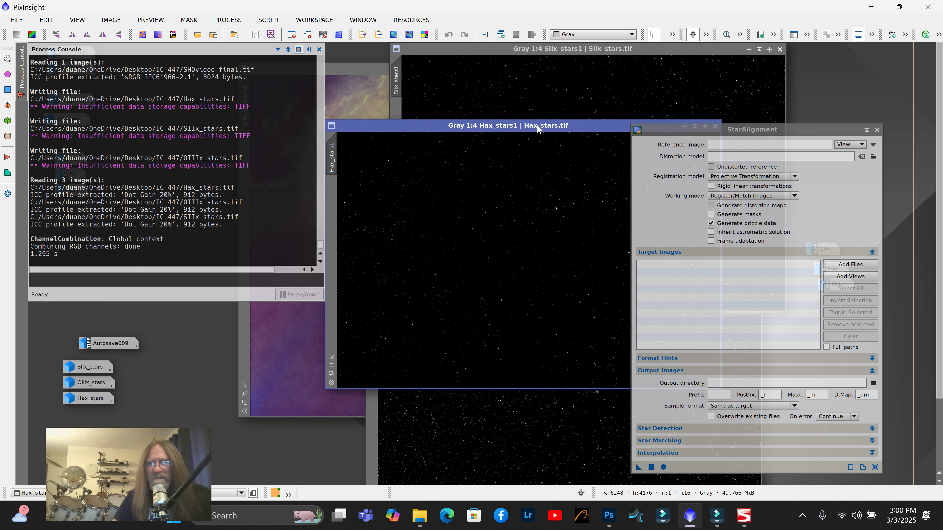
left_click_drag(599, 128, 479, 141)
left_click(571, 137)
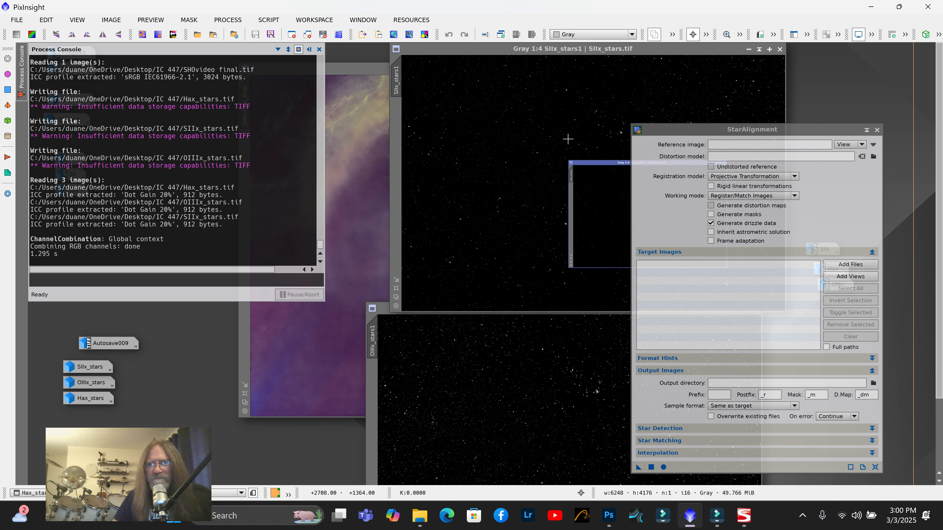
left_click_drag(698, 133, 543, 102)
left_click_drag(840, 188, 604, 115)
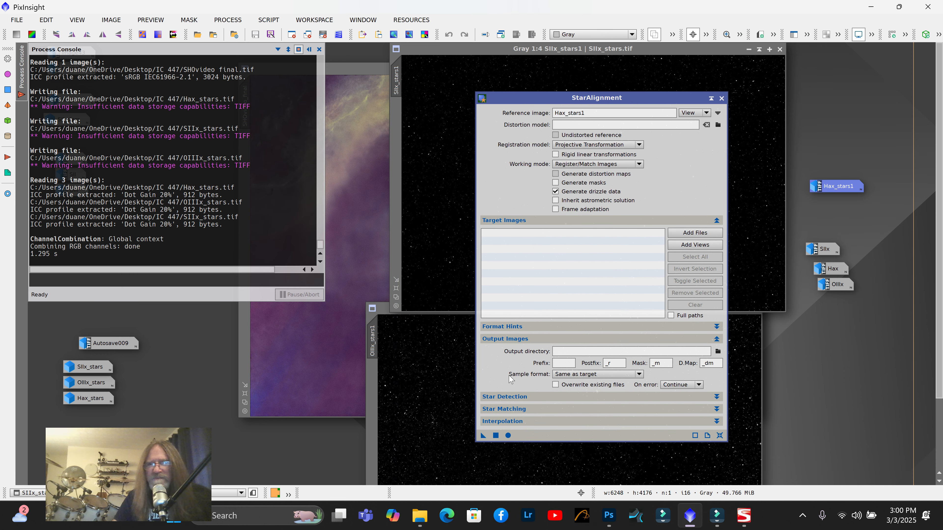
Minimize SIIx_stars1 and OIIIx_stars1, add both as StarAlignment target images, and run the alignment globally
left_click(748, 49)
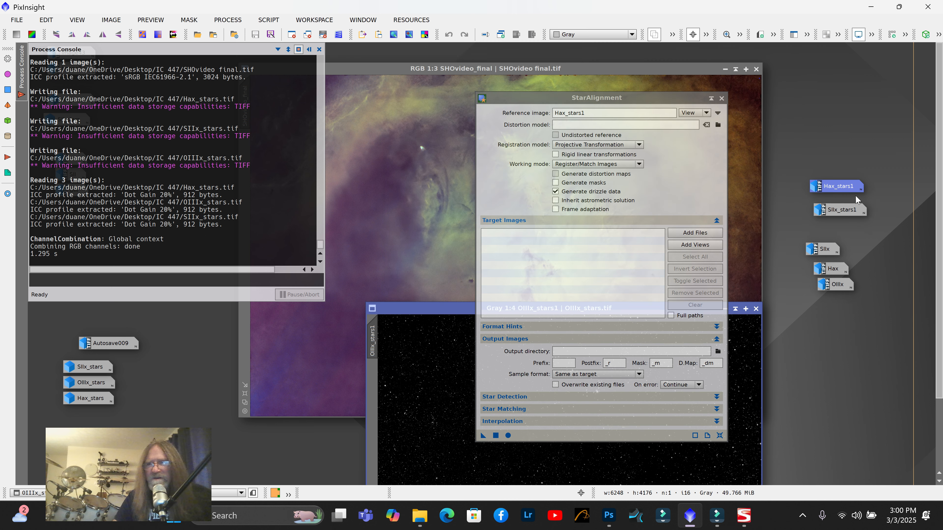
left_click_drag(849, 214, 551, 238)
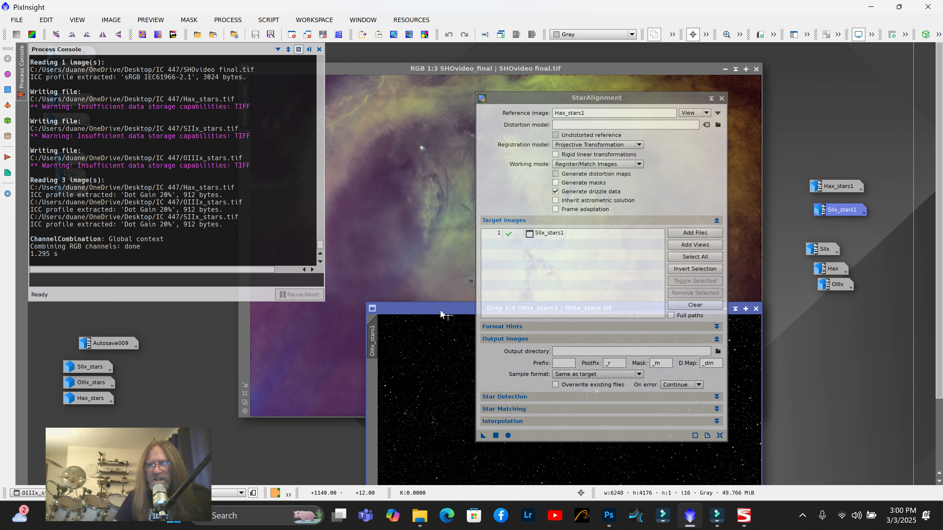
left_click_drag(444, 310, 539, 111)
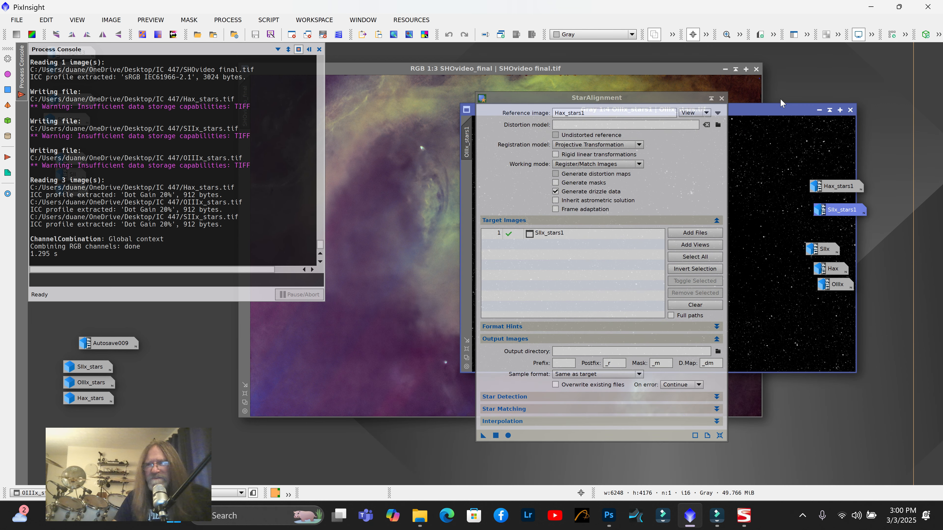
left_click(819, 110)
left_click_drag(848, 167, 553, 243)
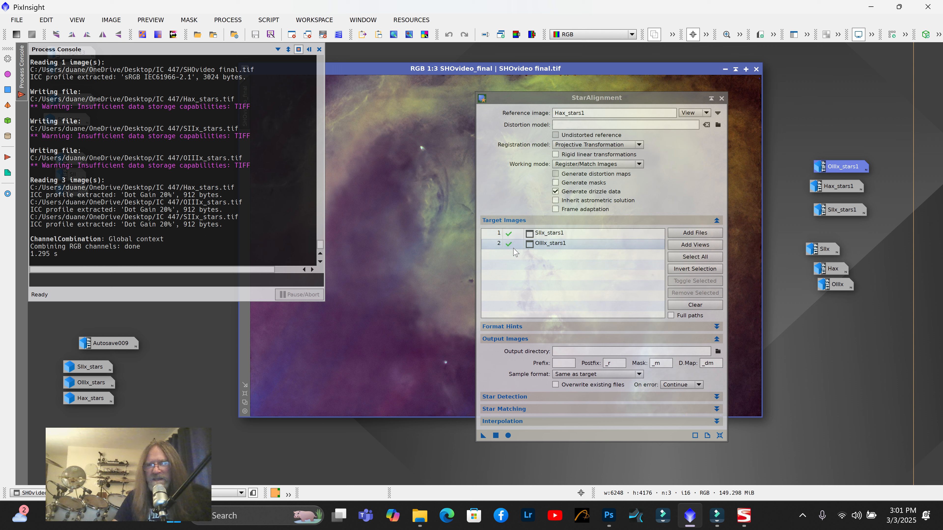
left_click(508, 435)
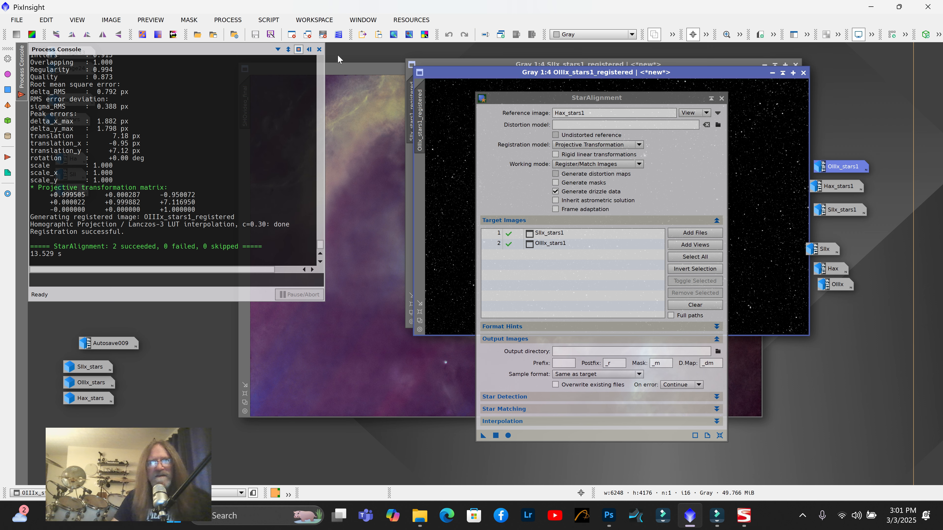
Close the Process Console and StarAlignment, and move the OIIIx_stars1_registered and SIIx_stars1_registered windows apart
left_click(320, 50)
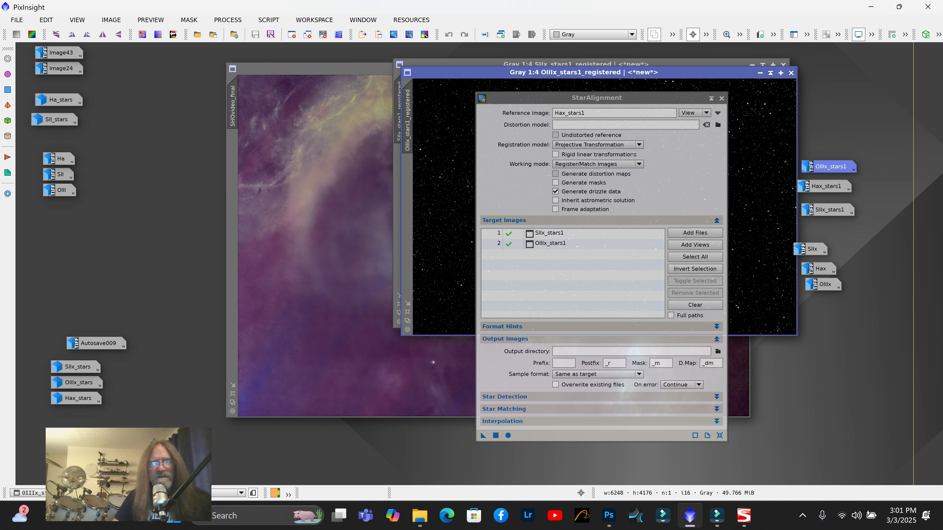
left_click(722, 98)
left_click_drag(701, 75, 547, 140)
left_click_drag(658, 66, 591, 178)
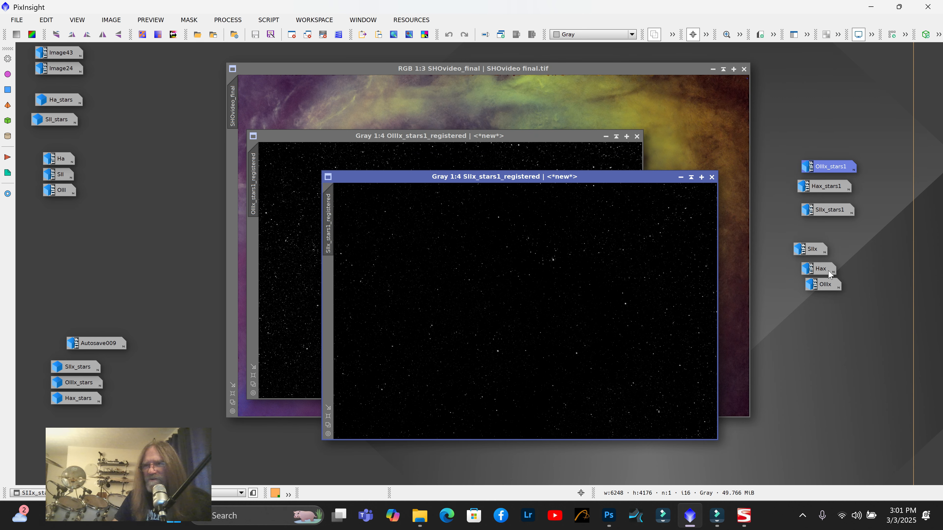
double_click(819, 269)
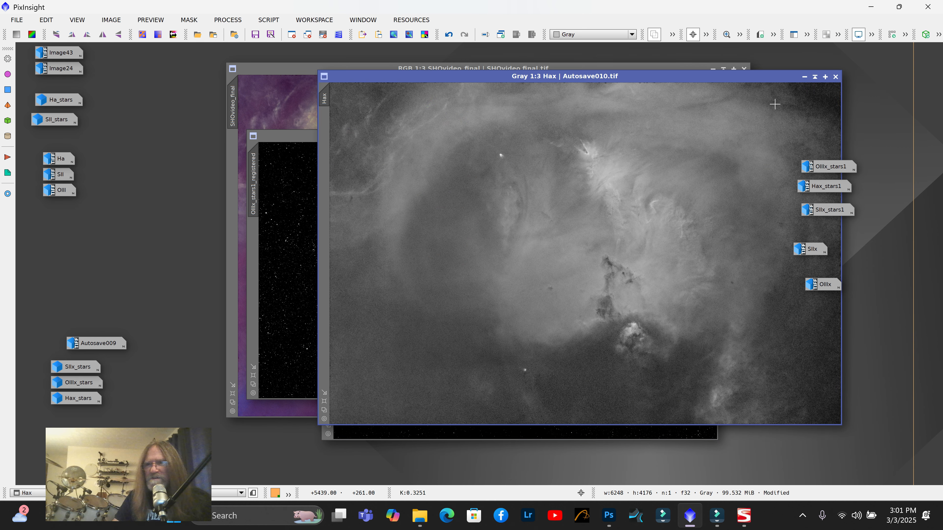
left_click(805, 77)
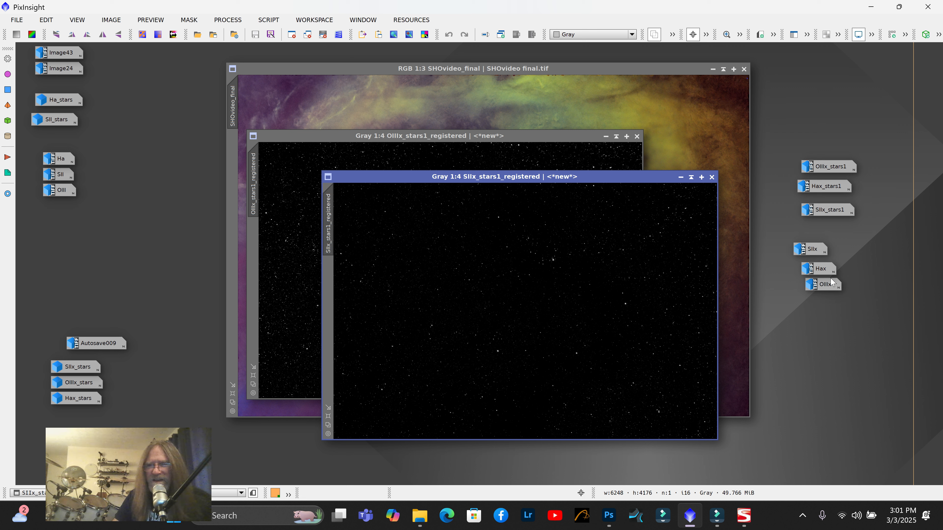
mouse_move(826, 271)
mouse_move(836, 188)
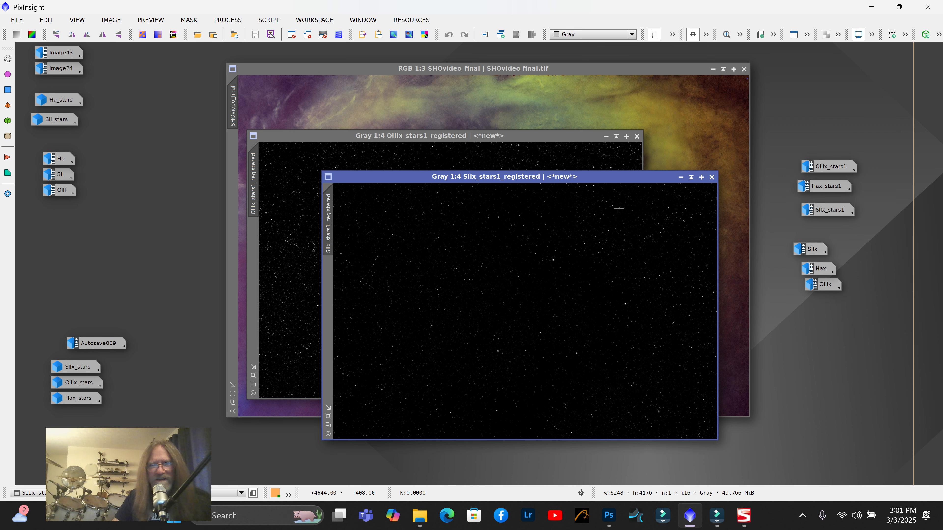
Move the two registered star images lower in the workspace and restore the Hax_stars1 image
left_click_drag(599, 177, 491, 243)
left_click_drag(524, 140, 560, 277)
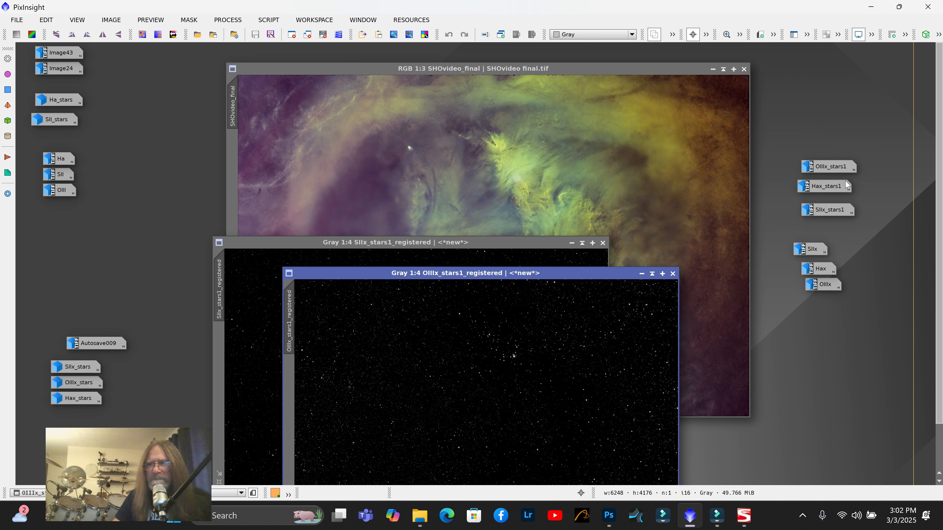
double_click(836, 188)
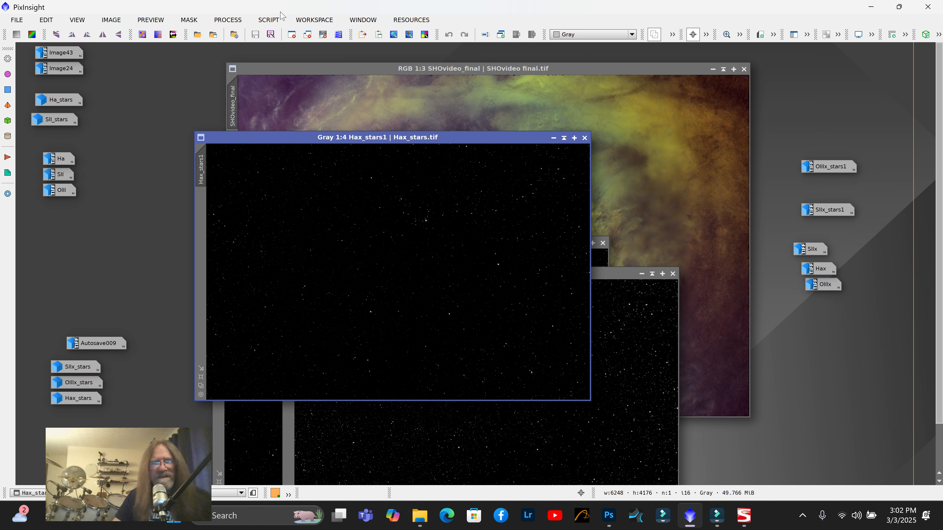
Start the ChannelCombination process and clear the unregistered SIIx_stars1 source from the R channel
left_click(225, 23)
mouse_move(294, 13)
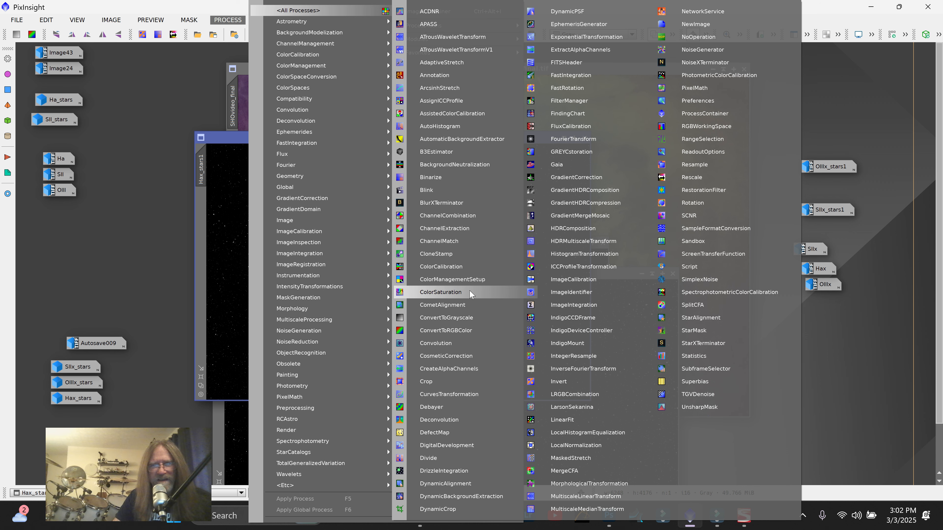
left_click(473, 217)
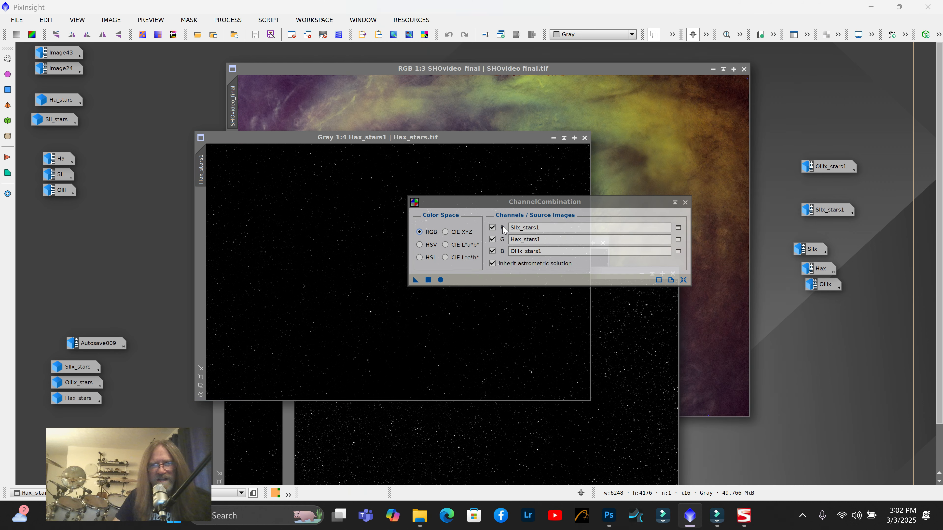
key("BackSpace")
key("BackSpace")
key("BackSpace")
key("BackSpace")
key("BackSpace")
key("BackSpace")
key("BackSpace")
key("BackSpace")
key("BackSpace")
key("BackSpace")
key("BackSpace")
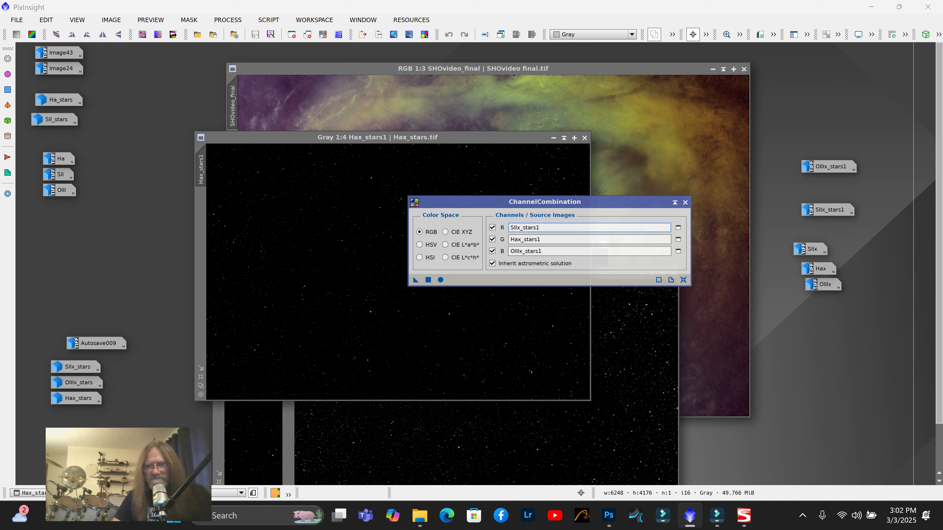
Clear the Hax_stars1 and OIIIx_stars1 source images from the G and B channels
left_click(573, 239)
key("BackSpace")
key("BackSpace")
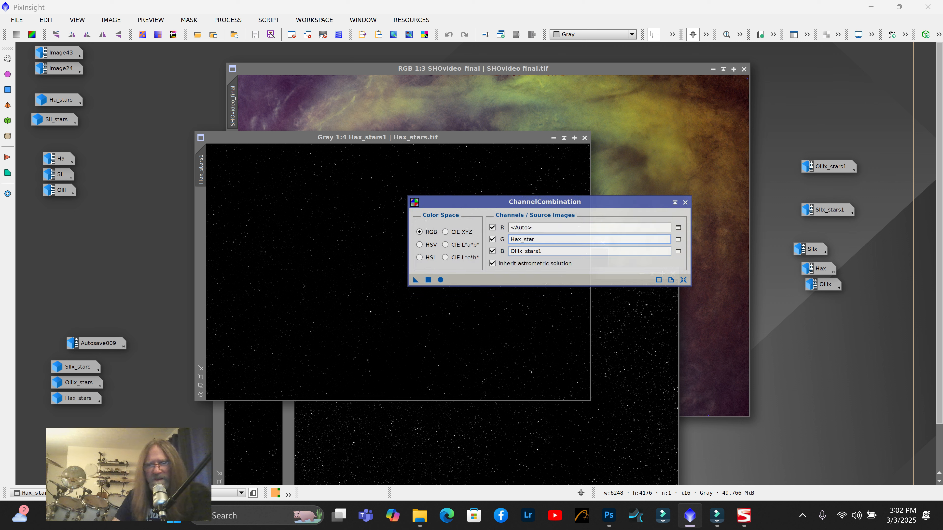
left_click(574, 252)
key("BackSpace")
key("BackSpace")
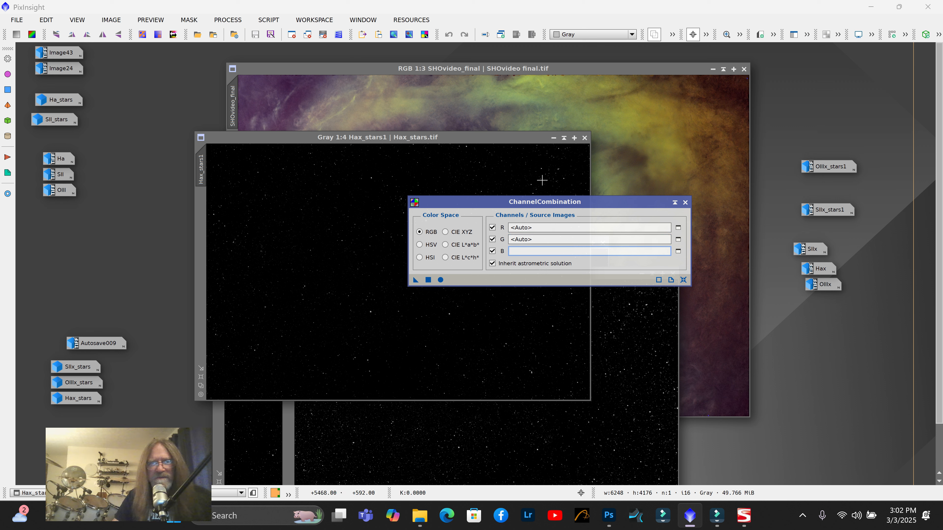
Minimize Hax_stars1 and OIIIx_stars1_registered and assign them as the G and B source images in ChannelCombination
left_click(553, 138)
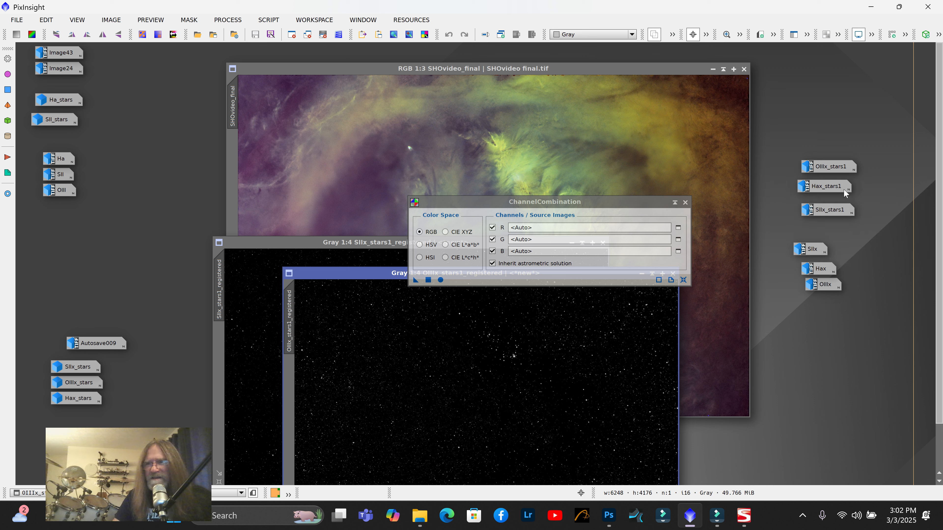
left_click_drag(837, 188, 555, 240)
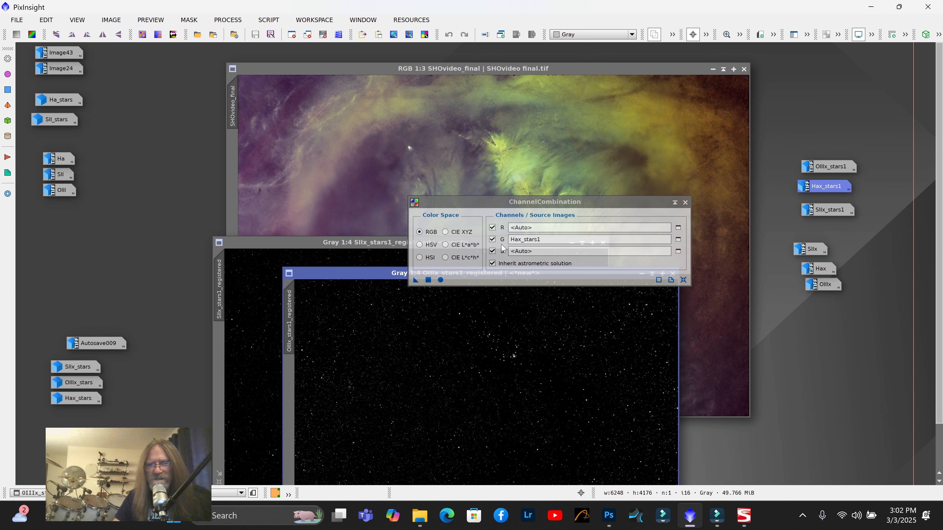
left_click_drag(370, 278, 374, 149)
left_click(646, 145)
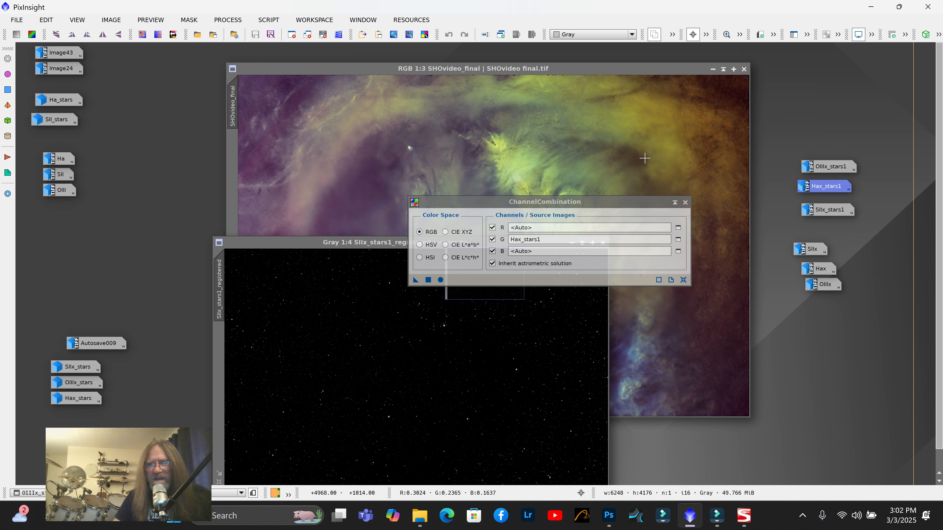
left_click_drag(492, 204, 204, 168)
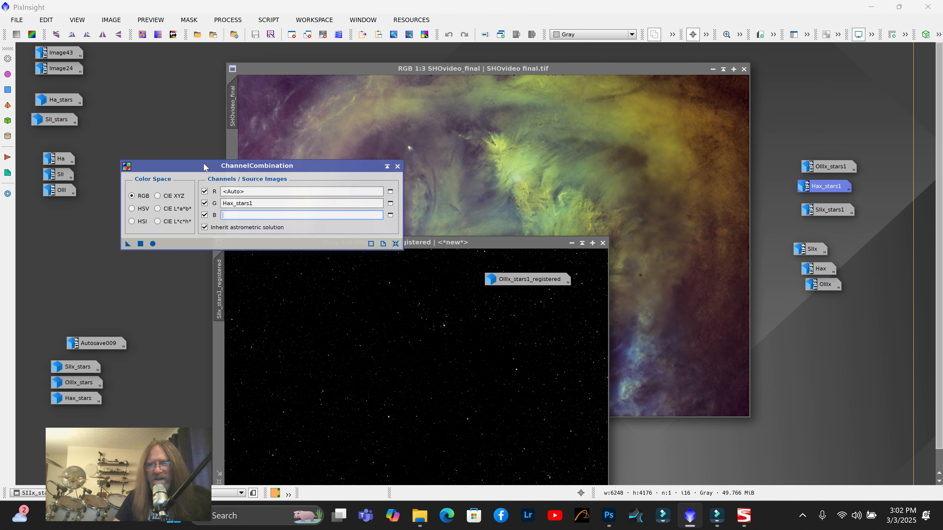
left_click_drag(371, 250, 267, 216)
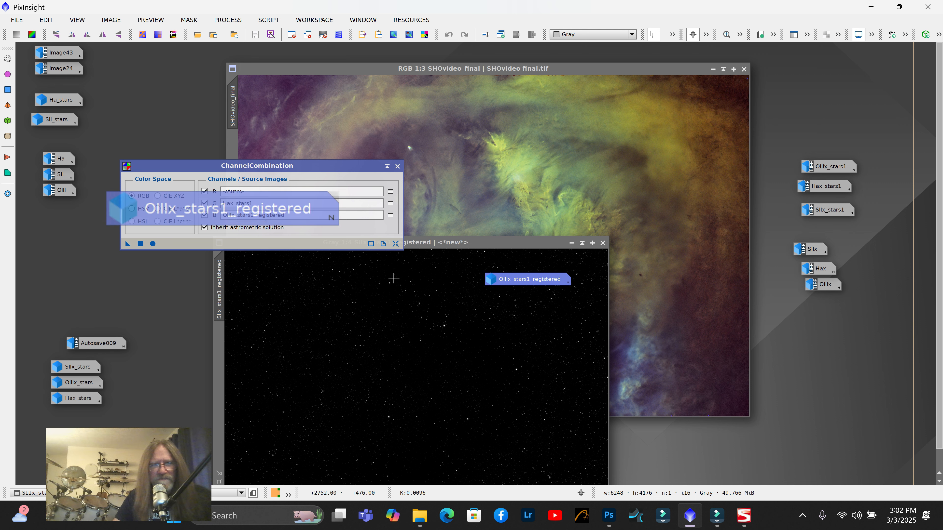
Minimize SIIx_stars1_registered, assign it as the R source image, and run ChannelCombination globally to create the RGB stars image
left_click(571, 244)
left_click_drag(446, 378, 259, 191)
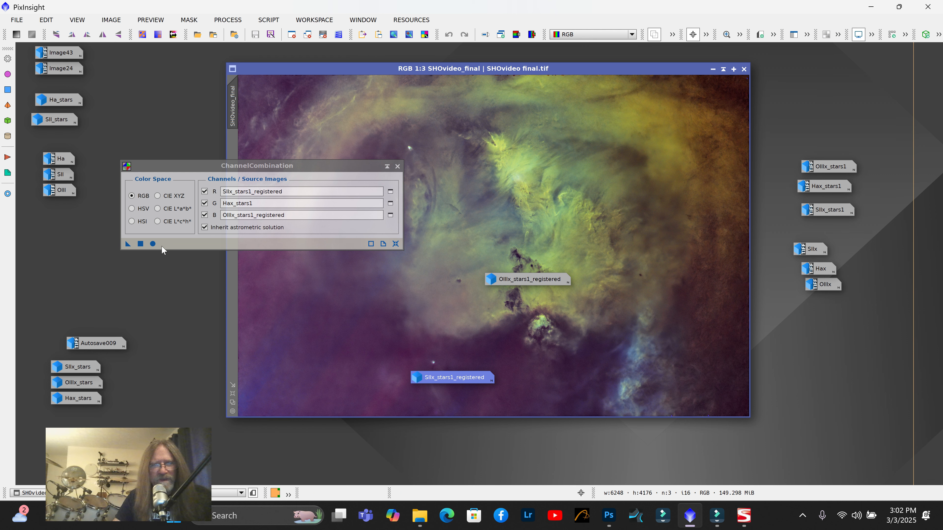
left_click(153, 243)
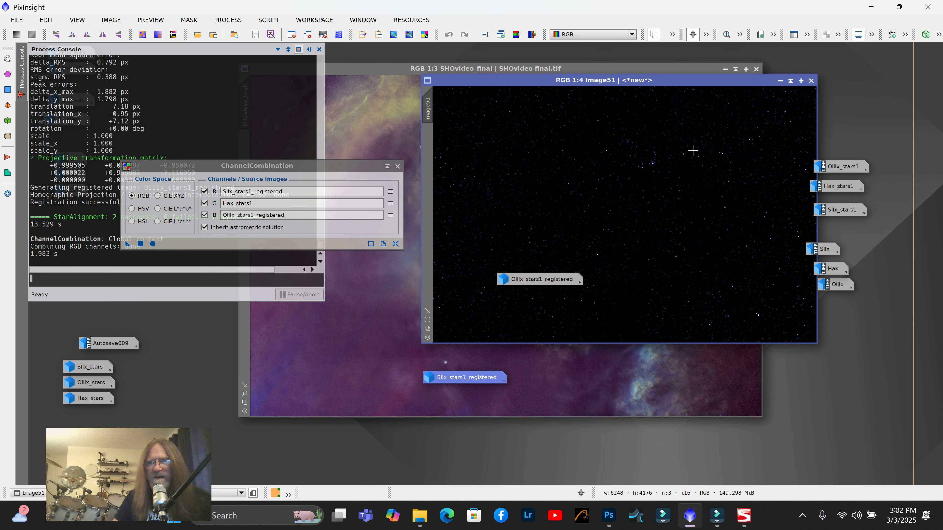
Examine the star alignment and color fringing at high magnification across different areas of the combined RGB stars image
scroll(653, 170, "up", 1)
scroll(652, 170, "up", 5)
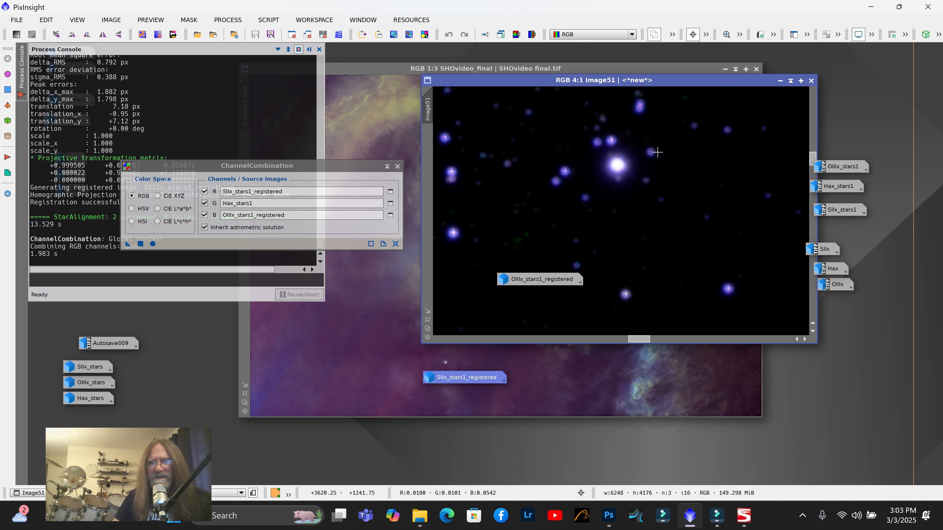
scroll(483, 149, "down", 1)
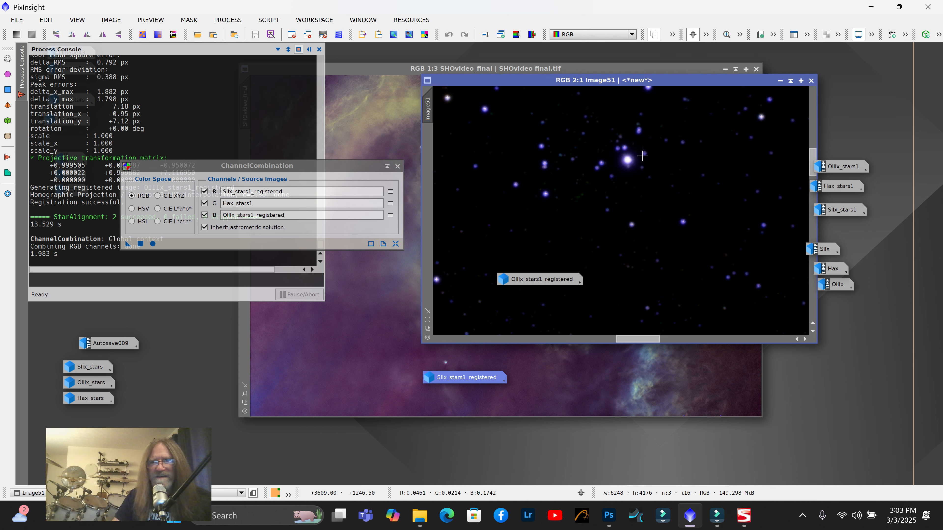
scroll(497, 197, "up", 6)
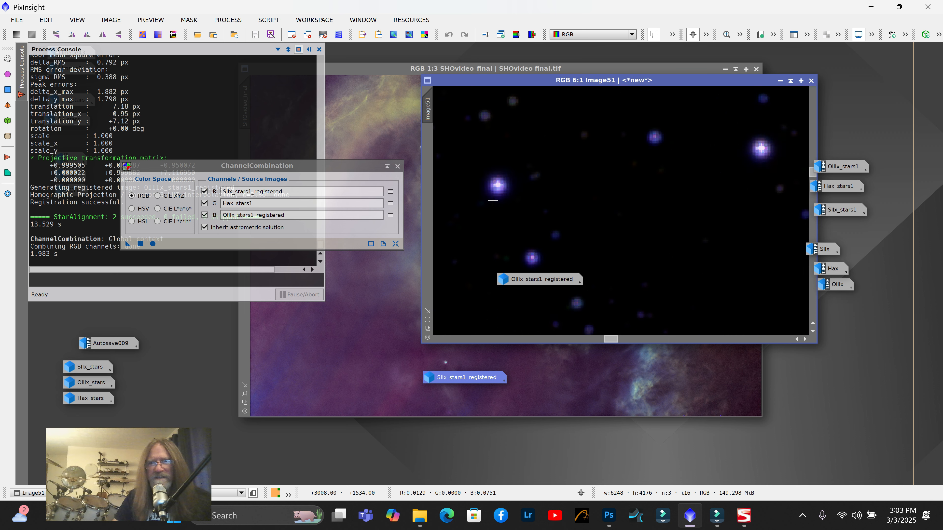
scroll(541, 191, "down", 8)
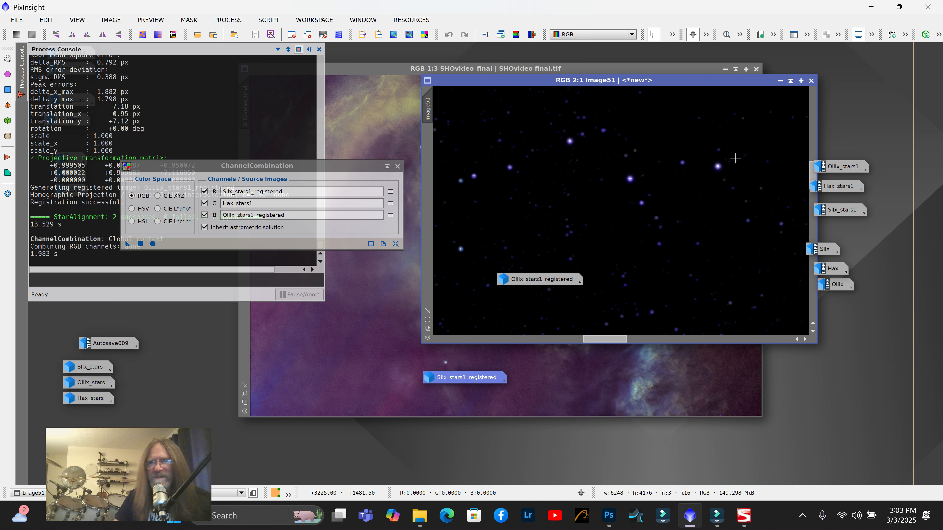
scroll(790, 107, "up", 7)
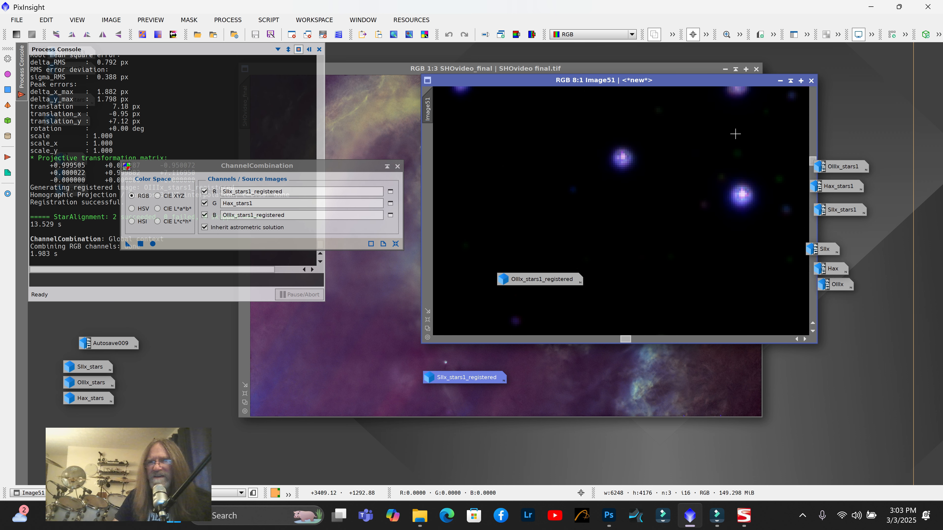
scroll(753, 211, "down", 9)
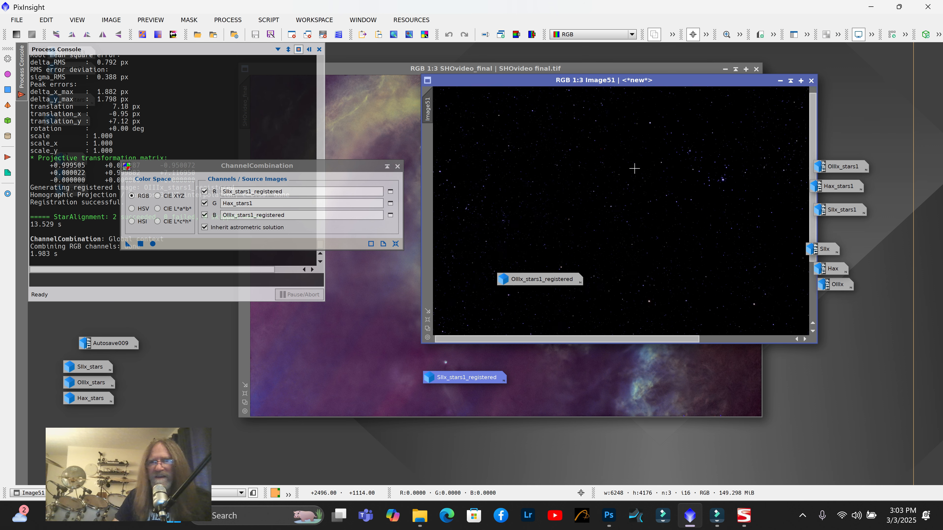
scroll(550, 186, "up", 3)
scroll(699, 177, "up", 3)
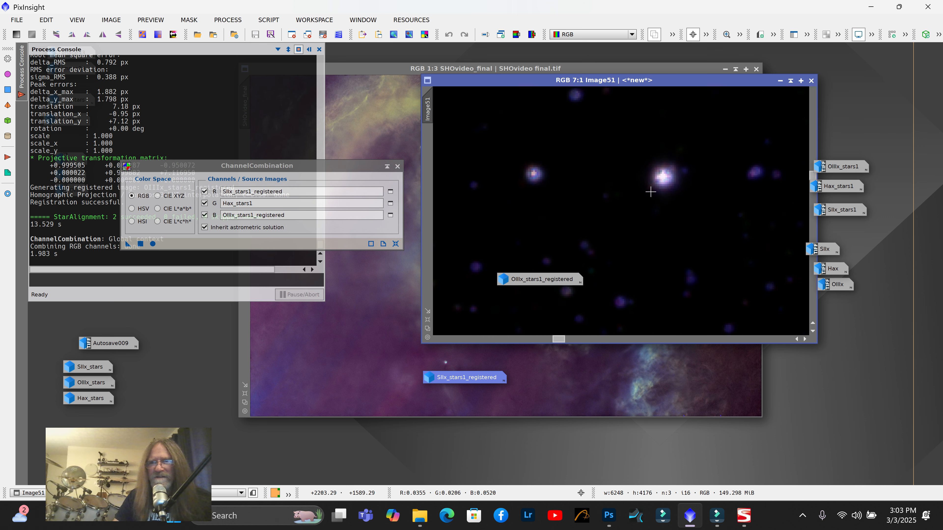
scroll(623, 238, "down", 3)
scroll(614, 246, "down", 7)
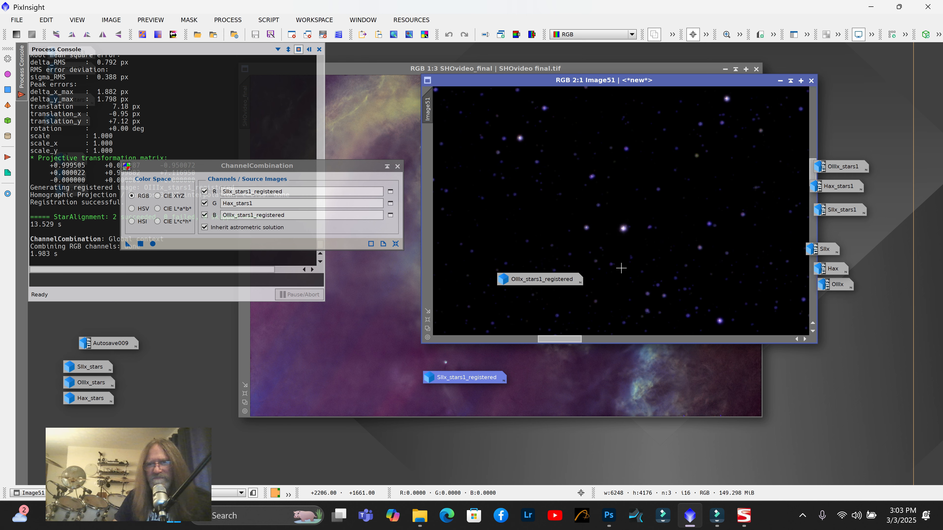
scroll(678, 268, "up", 7)
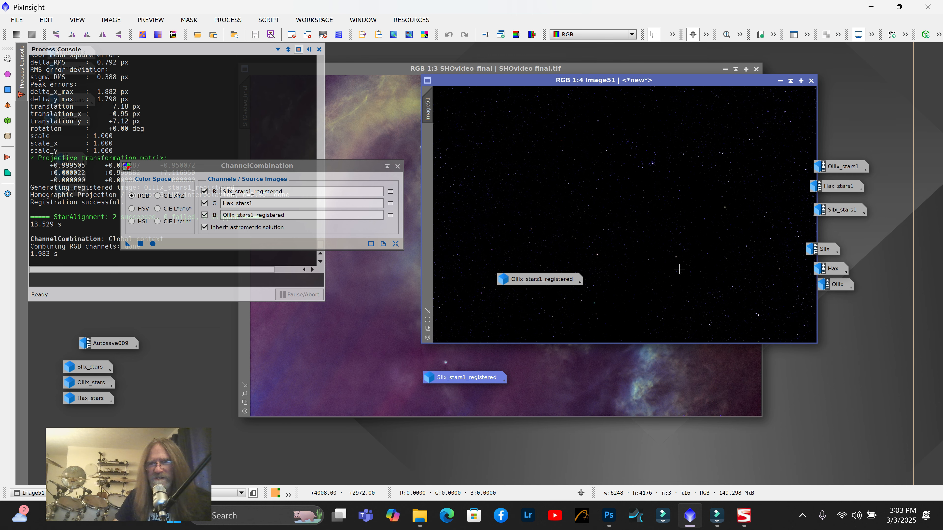
scroll(671, 219, "down", 4)
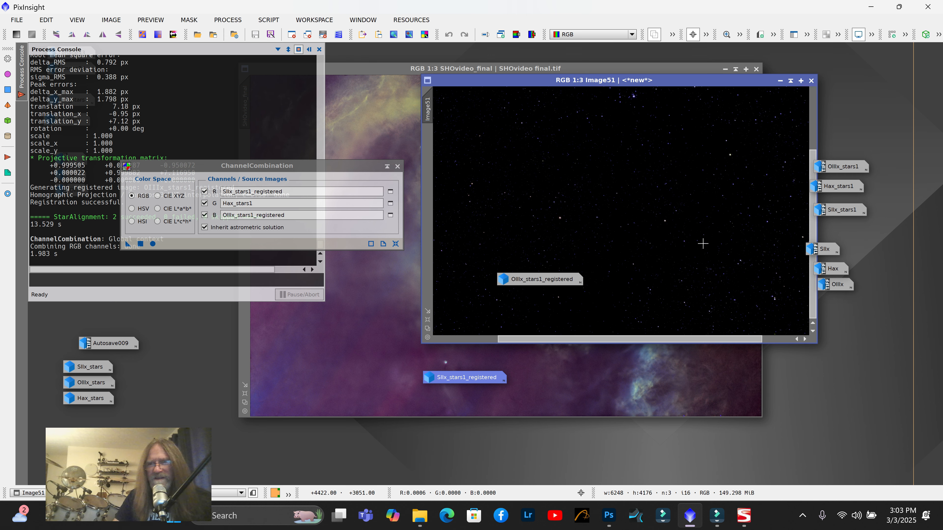
scroll(531, 201, "up", 3)
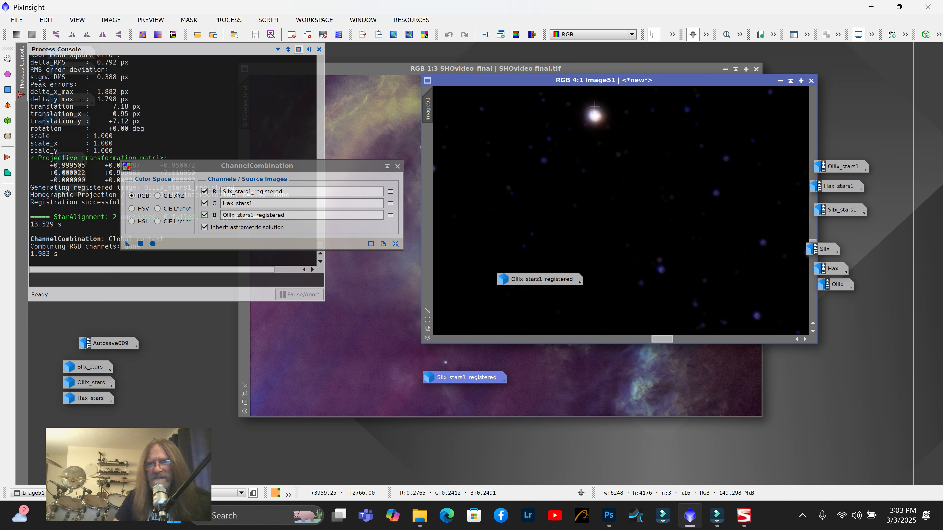
left_click_drag(611, 132, 626, 148)
scroll(704, 164, "down", 2)
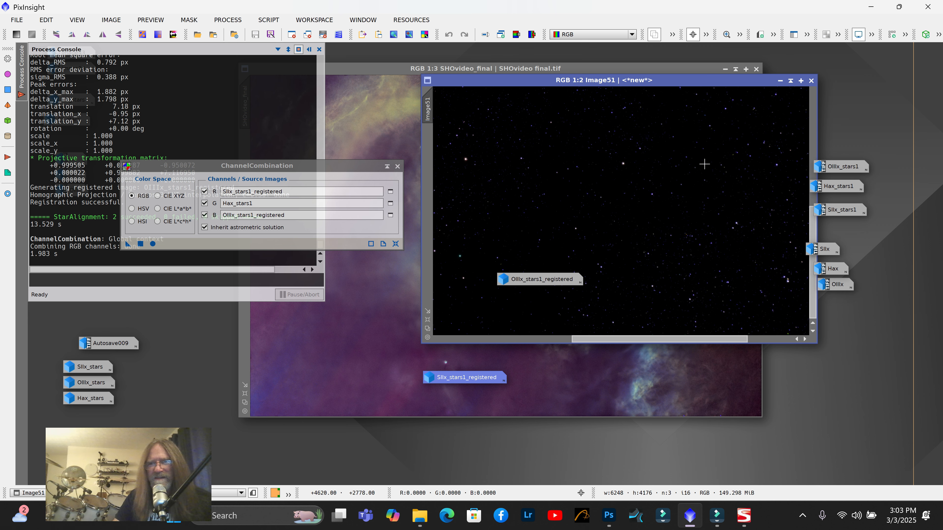
scroll(733, 215, "up", 10)
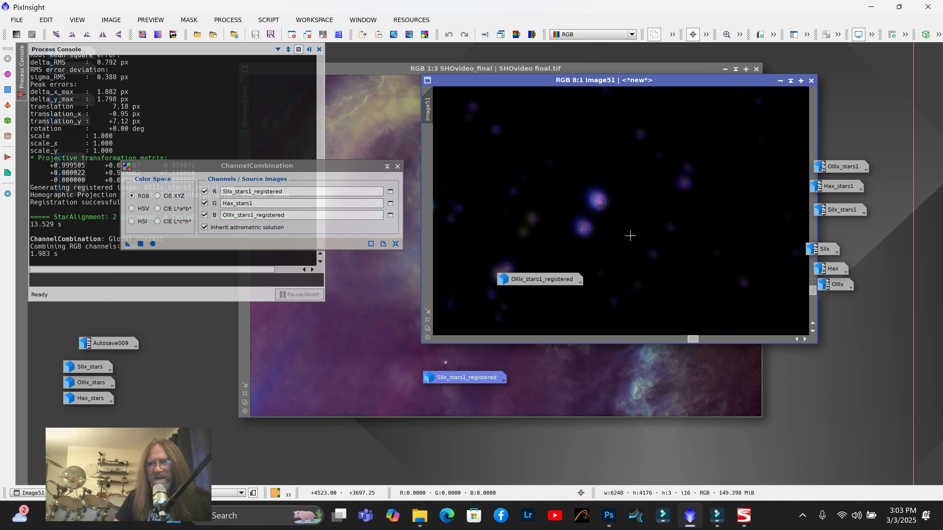
scroll(722, 209, "down", 10)
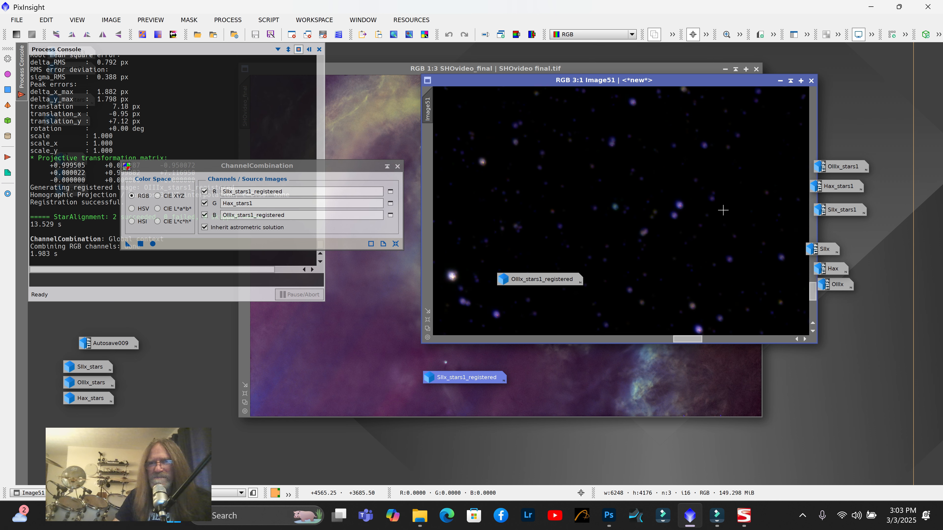
scroll(725, 213, "down", 1)
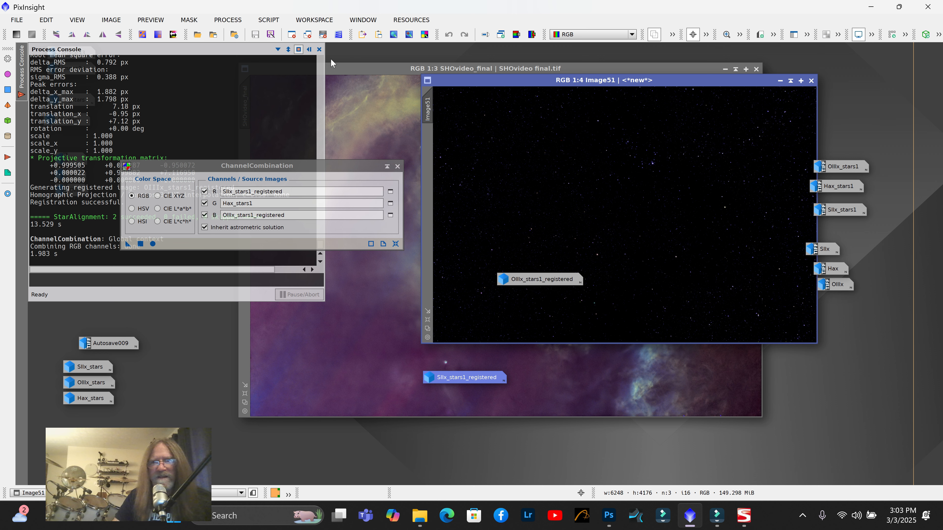
left_click(224, 21)
mouse_move(297, 10)
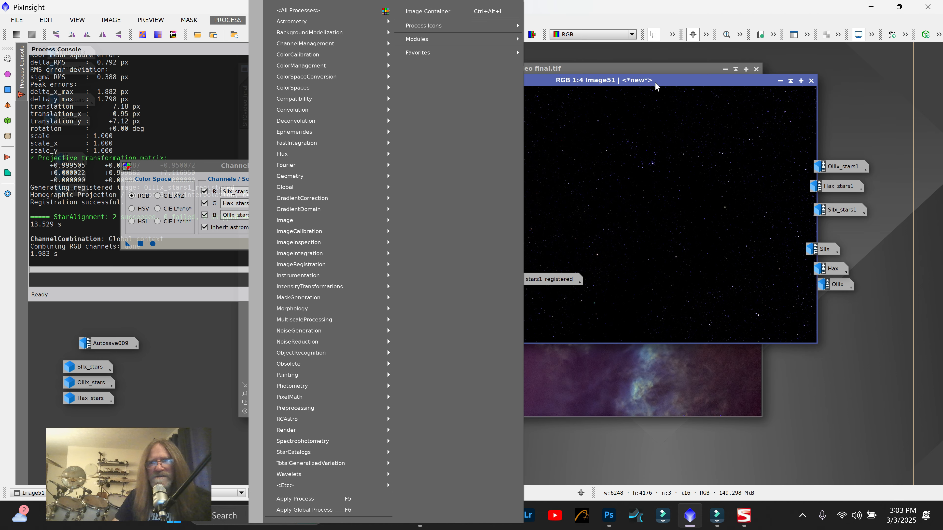
left_click(654, 80)
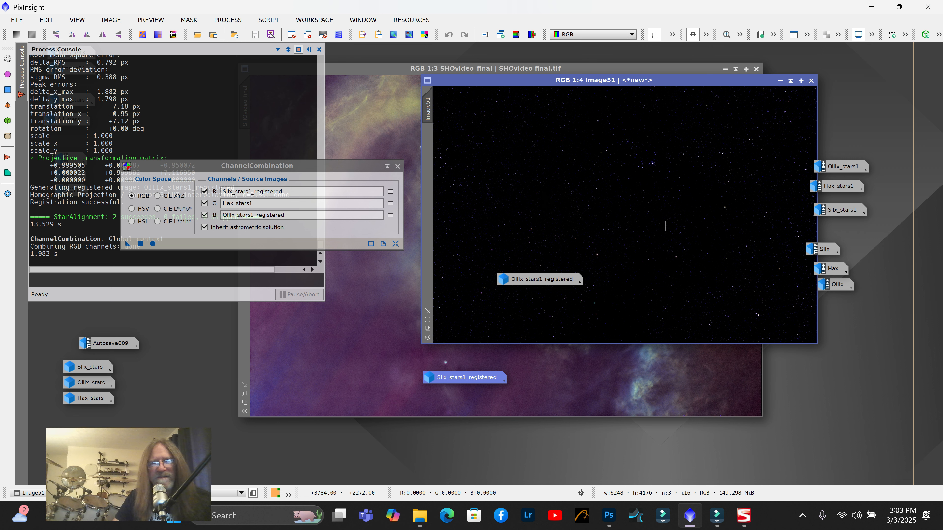
Move the OIIIx_stars1_registered icon off the combined stars image into the empty workspace beside it
scroll(665, 226, "up", 11)
scroll(691, 247, "up", 7)
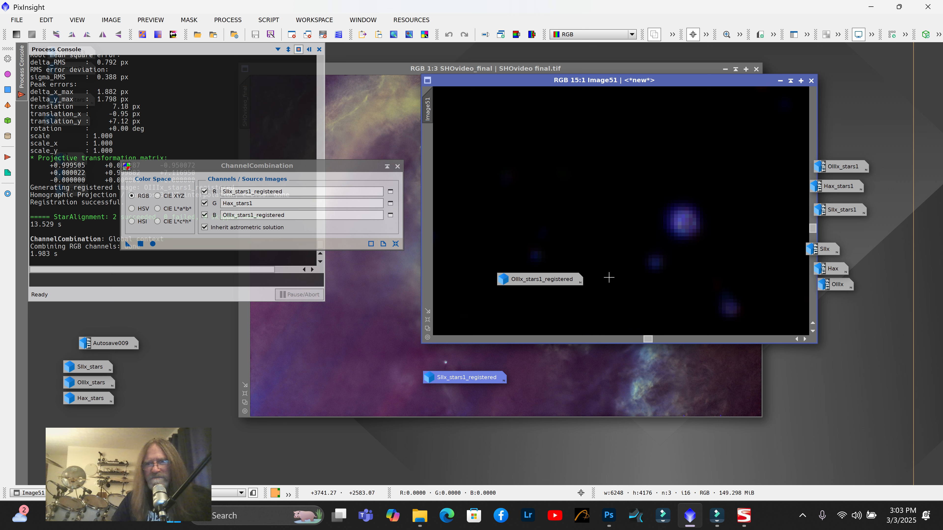
left_click_drag(542, 285, 894, 133)
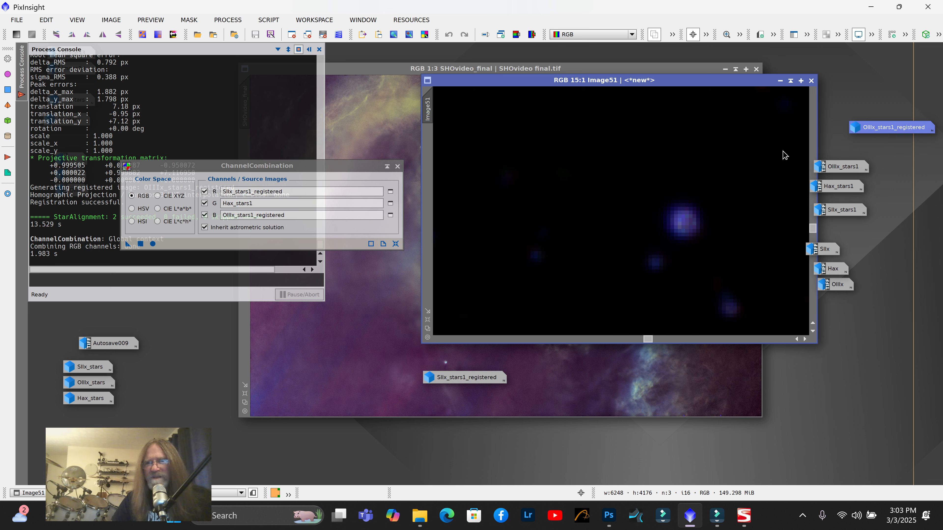
Apply BlurXTerminator to the combined stars image with Sharpen Stars 0.15, Adjust Star Halos -0.30 and Sharpen Nonstellar 0.00
left_click(228, 19)
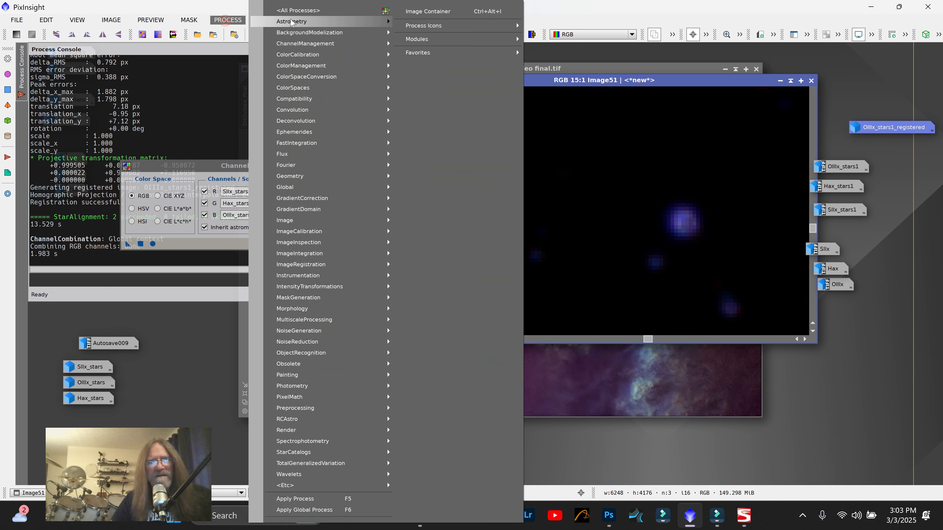
mouse_move(297, 14)
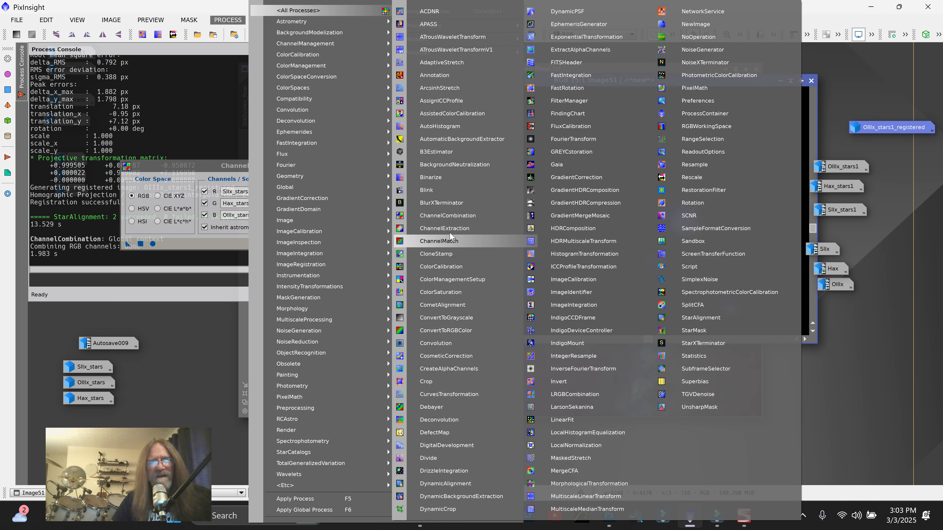
left_click(454, 203)
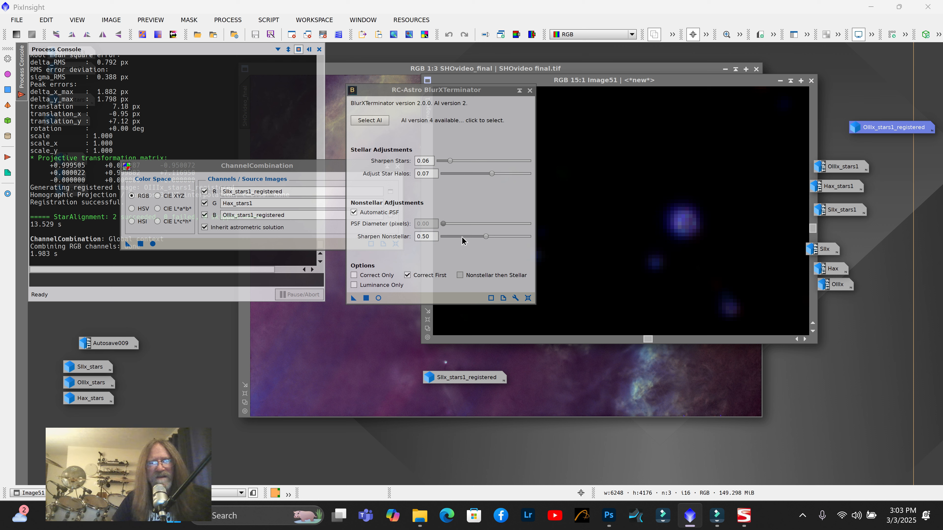
left_click_drag(485, 241, 434, 237)
left_click_drag(448, 163, 462, 183)
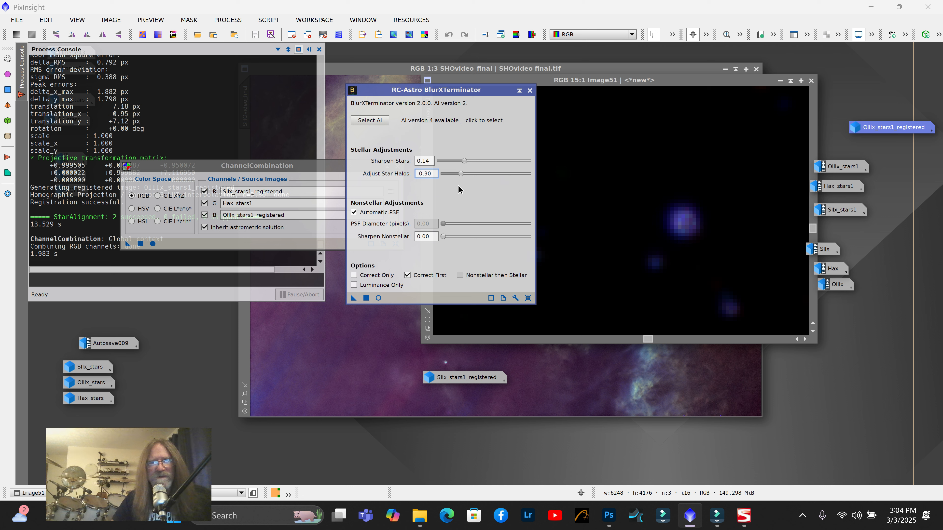
left_click_drag(464, 163, 466, 163)
left_click(366, 297)
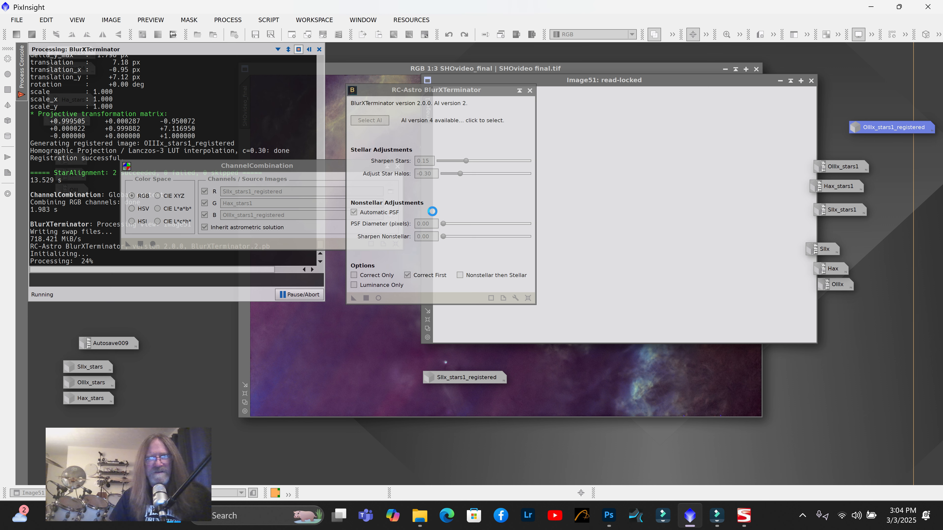
Switch to Task Manager, check the running processes and the CPU and GPU performance during BlurXTerminator processing, and close it
key("ctrl+shift+Escape")
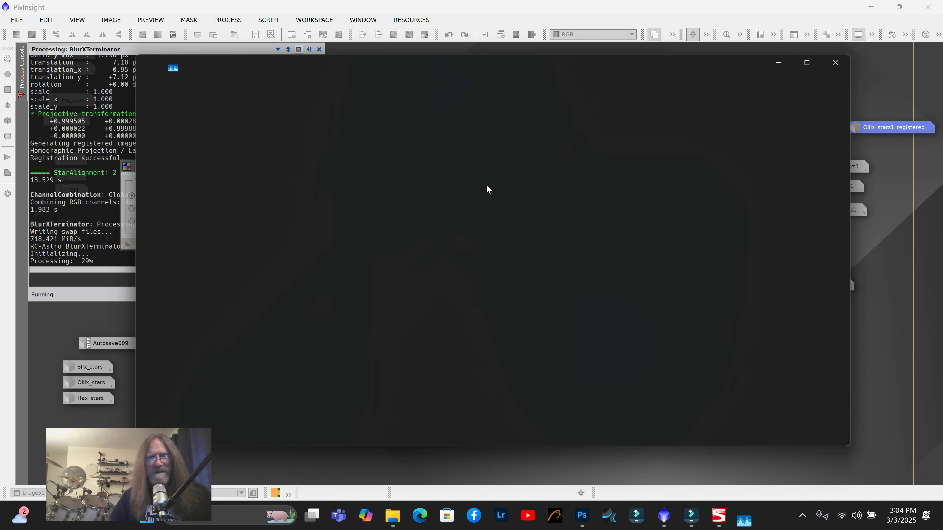
left_click(199, 128)
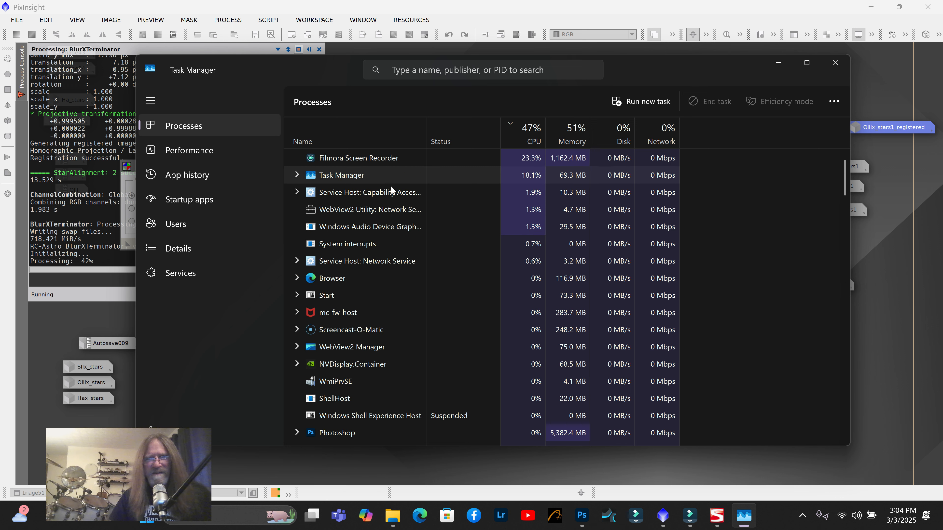
left_click(207, 149)
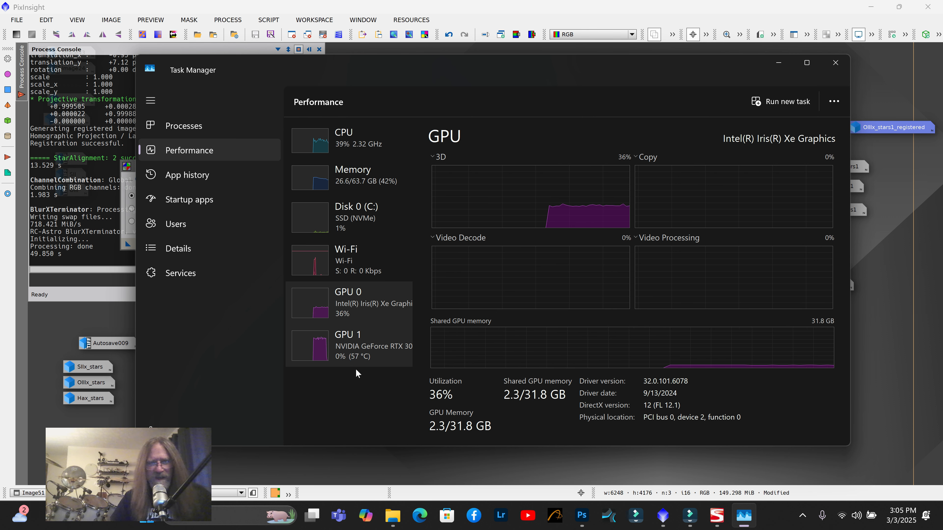
left_click(834, 65)
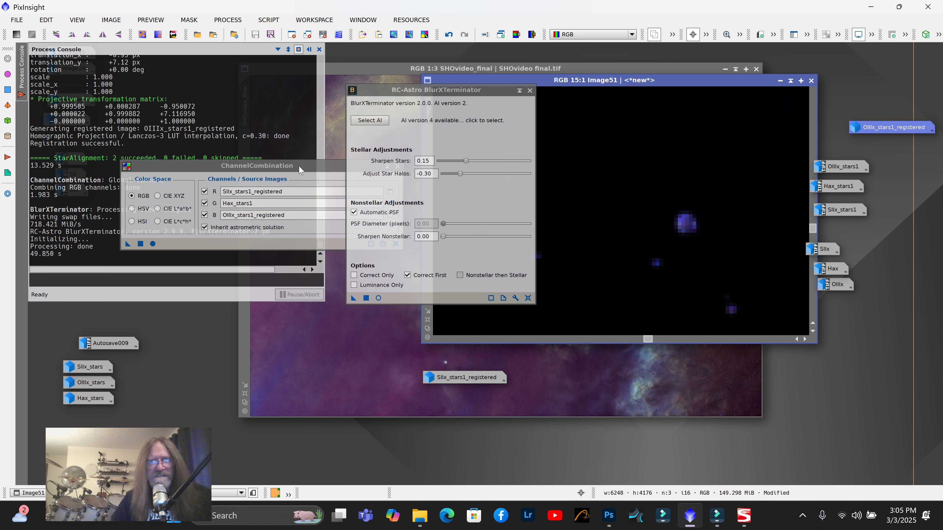
Move the ChannelCombination window aside, then close both the ChannelCombination and BlurXTerminator windows
left_click_drag(298, 165, 239, 245)
left_click(338, 247)
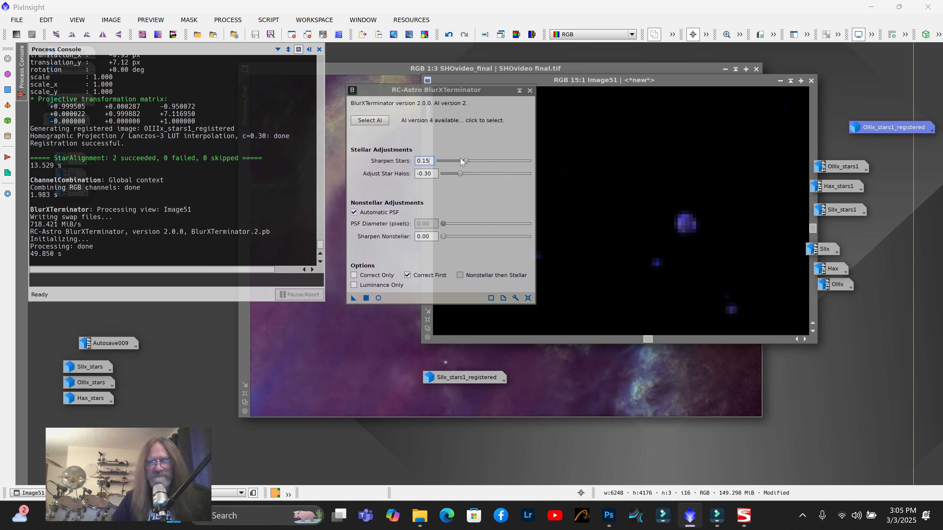
left_click(530, 91)
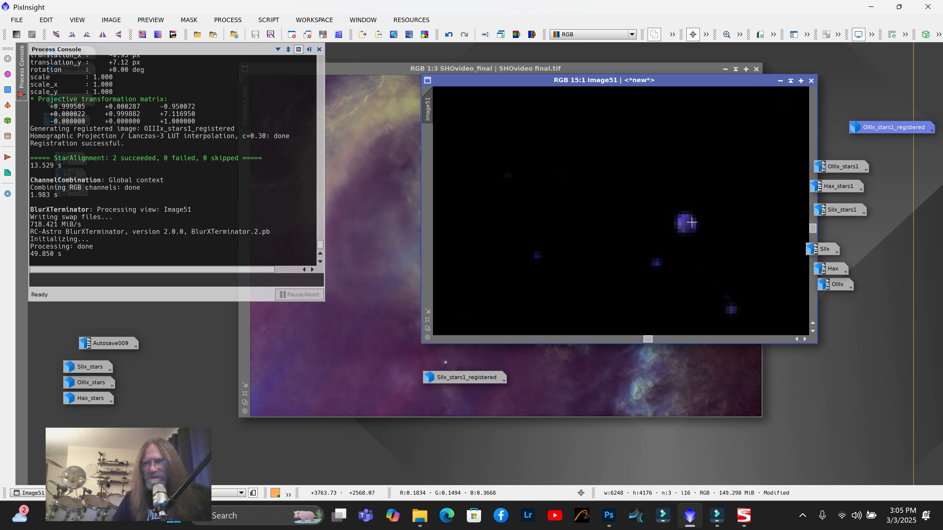
Examine the sharpened stars in Image51 at several magnifications and across different areas of the frame
scroll(685, 225, "down", 10)
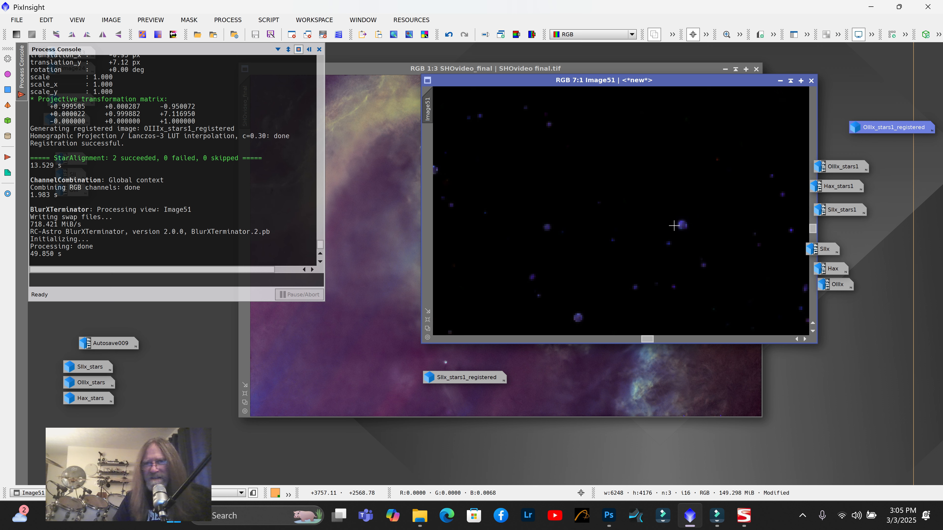
scroll(643, 223, "down", 3)
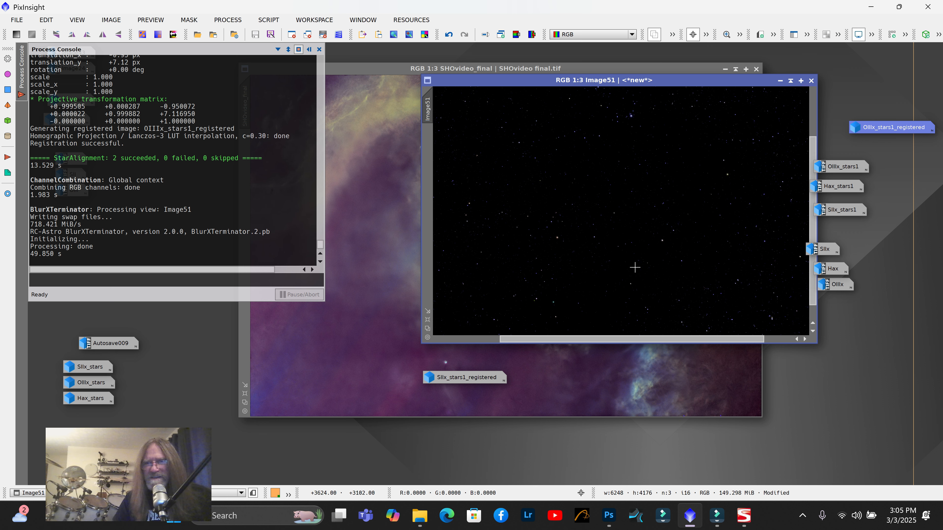
scroll(621, 257, "up", 7)
scroll(554, 160, "down", 8)
scroll(538, 199, "up", 5)
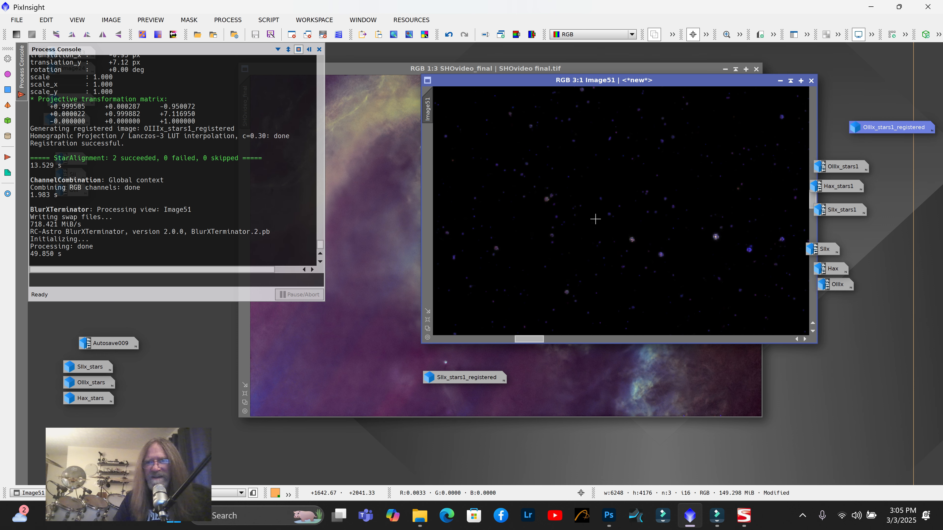
scroll(717, 241, "up", 2)
scroll(719, 238, "down", 7)
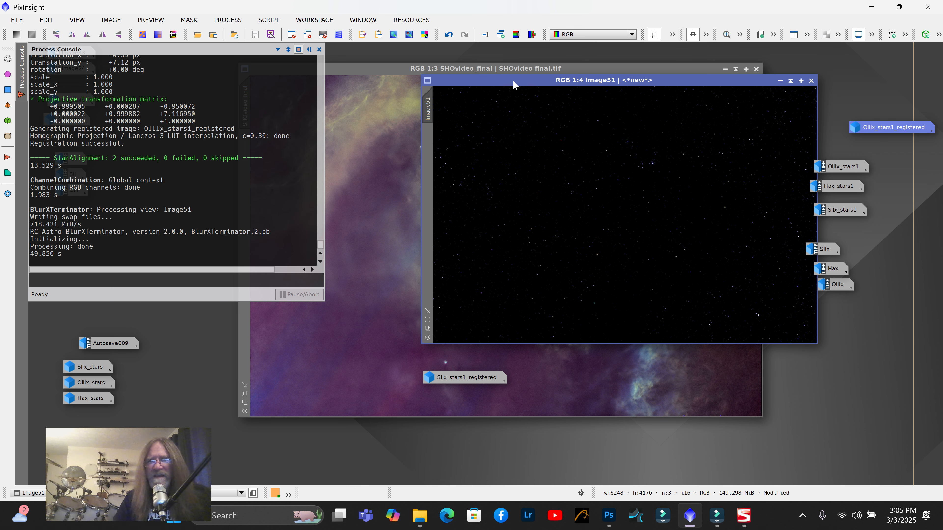
Save the combined stars image as the TIFF file Image51 in the IC 447 folder, with 16-bit unsigned integer format and no compression
left_click(17, 19)
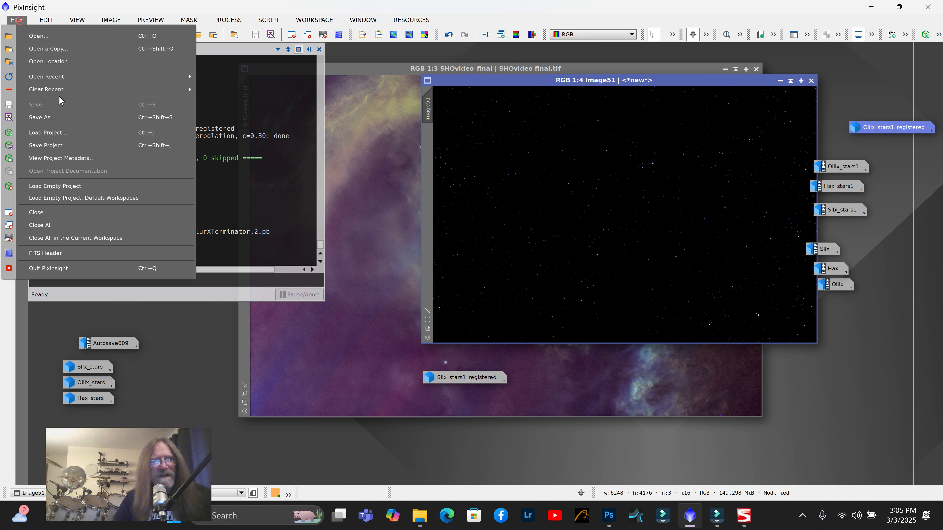
left_click(49, 118)
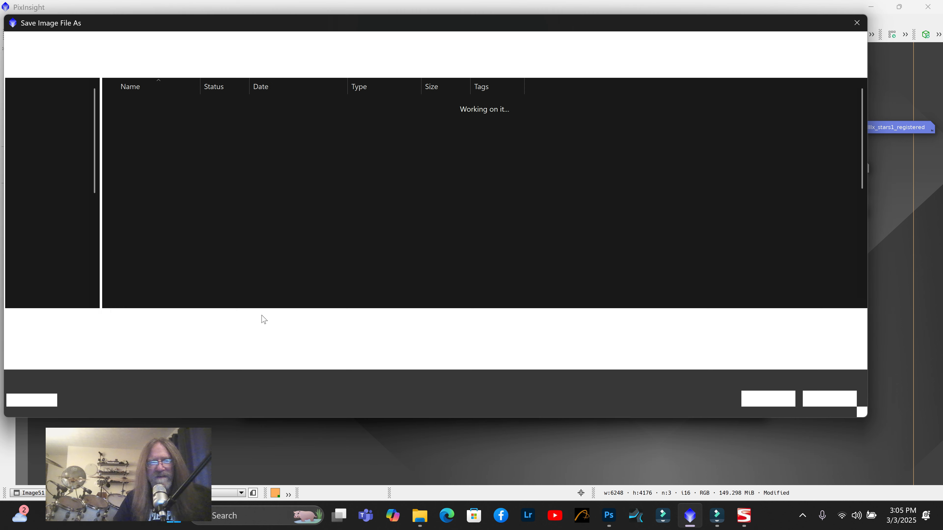
left_click(114, 322)
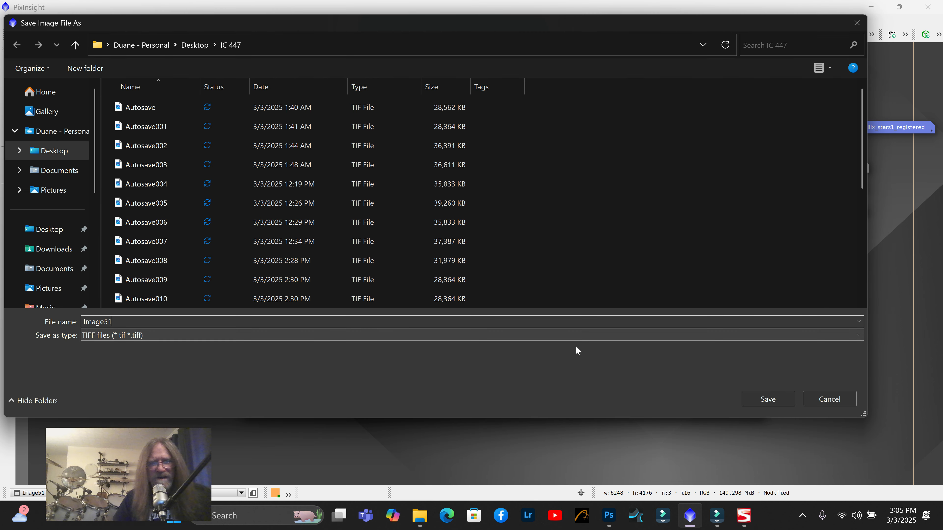
left_click(748, 397)
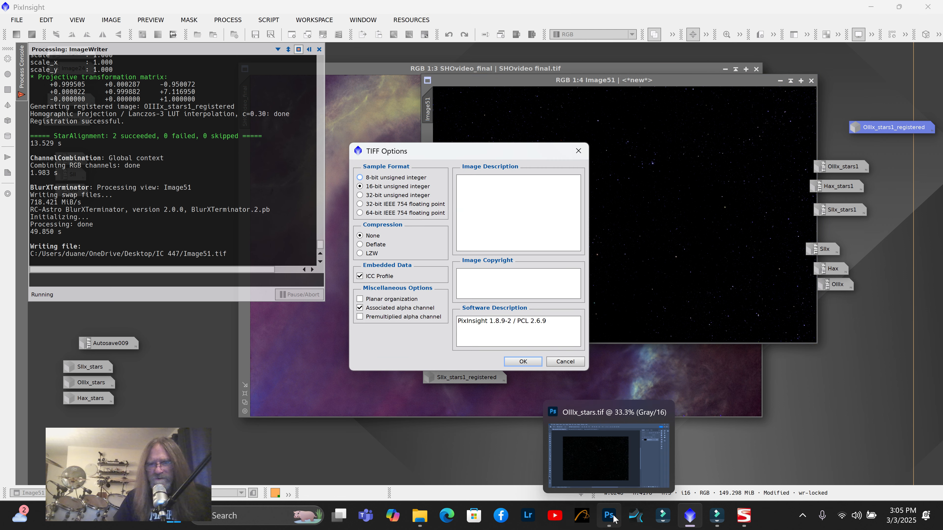
left_click(523, 361)
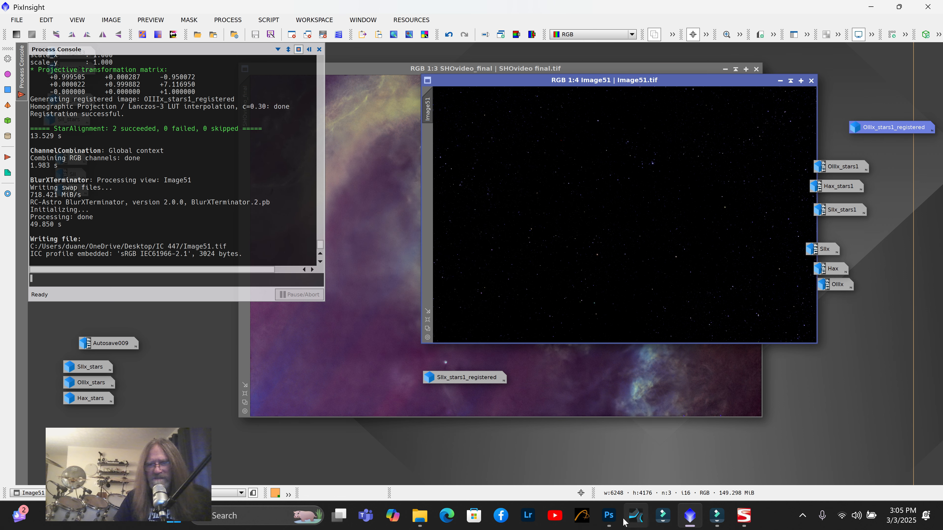
Switch to Photoshop and close the Hax_stars.tif, SIIx_stars.tif and OIIIx_stars.tif documents
left_click(609, 517)
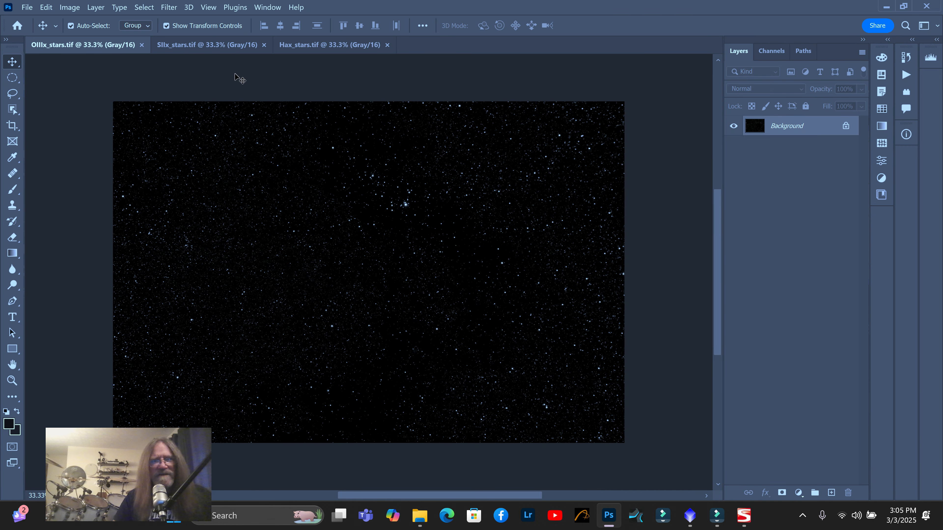
left_click(388, 43)
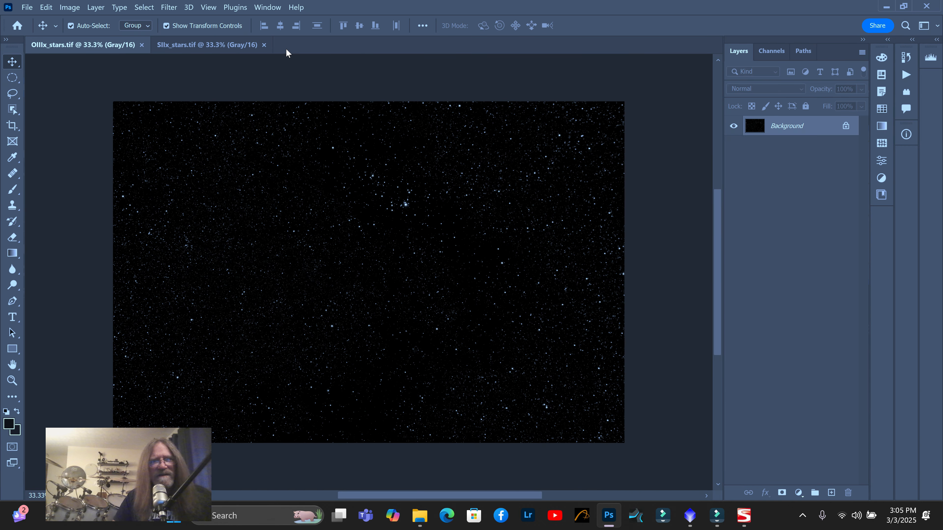
left_click(265, 45)
left_click(141, 45)
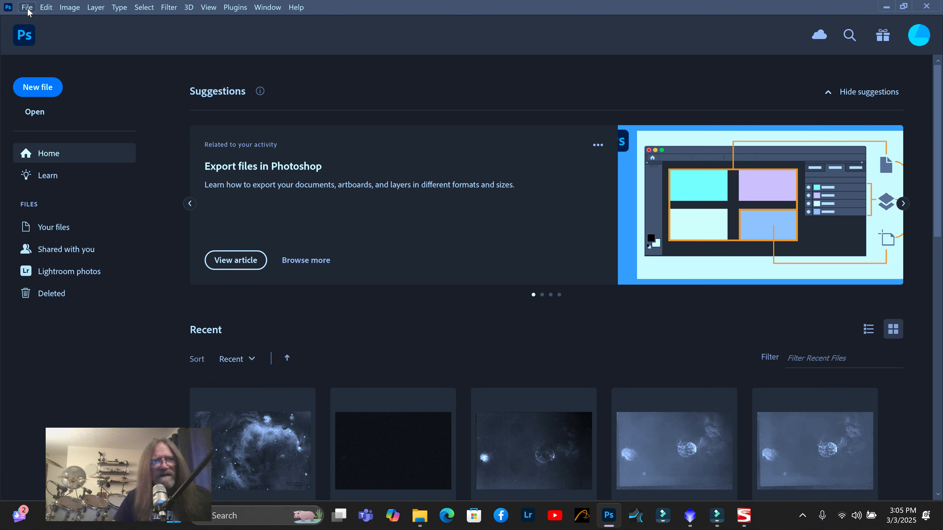
Open Image51.tif from the IC 447 folder
left_click(27, 7)
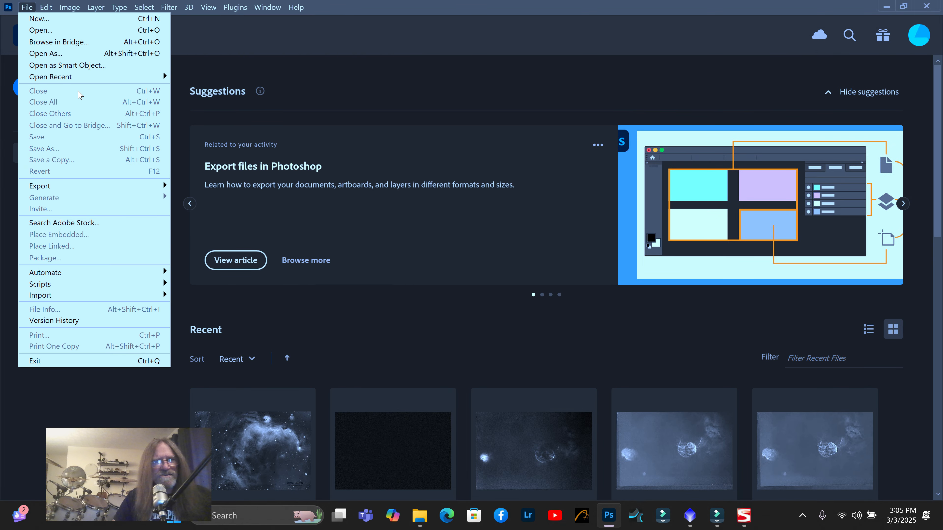
mouse_move(51, 78)
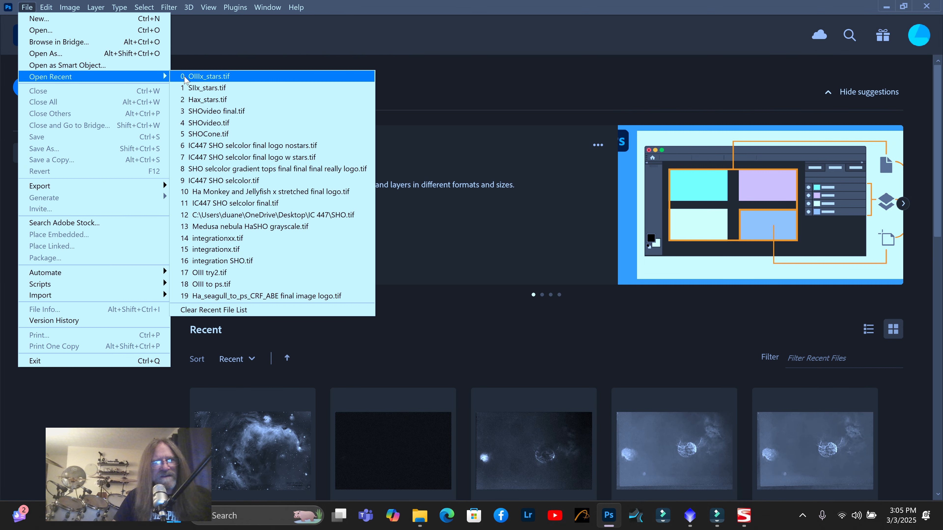
left_click(156, 31)
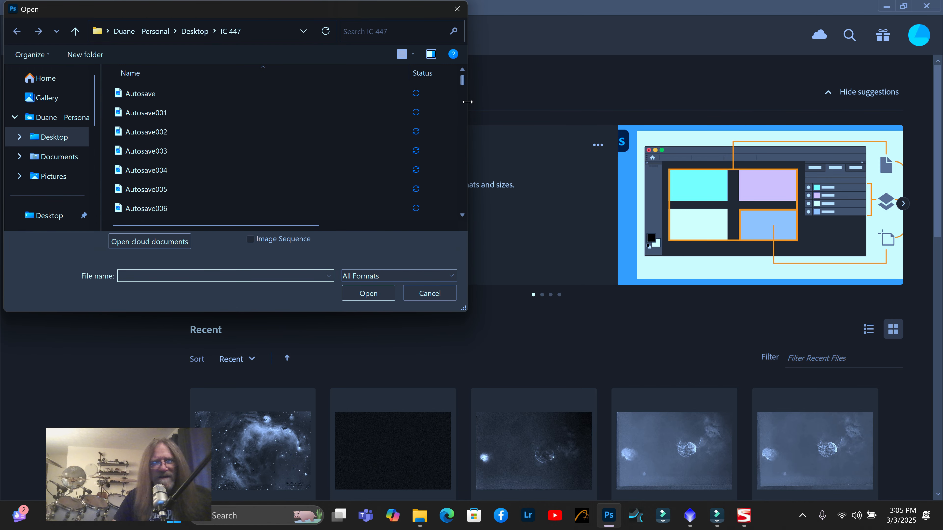
left_click_drag(462, 83, 459, 104)
left_click(156, 156)
left_click(368, 293)
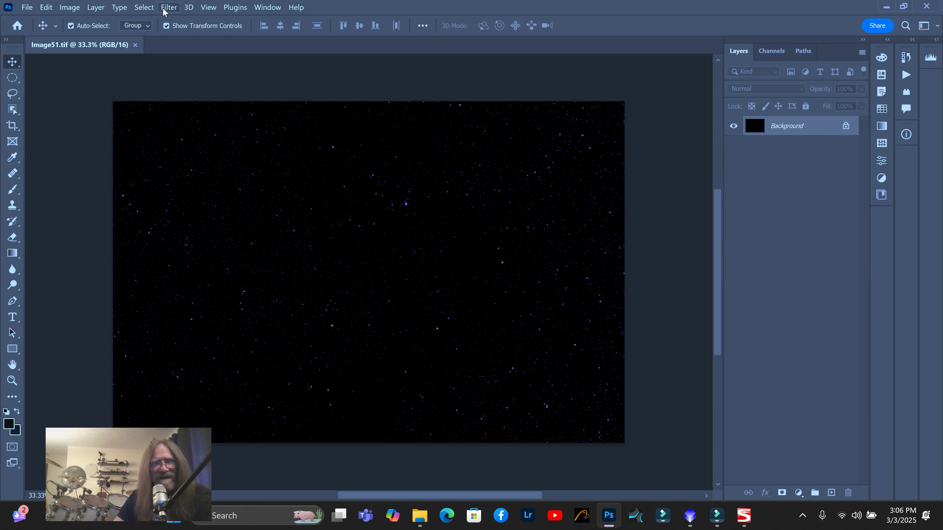
Apply StarSpikes Pro 4 to the stars with Quantity 54, Intensity 10 and Length 8, slightly raising the number of points
left_click(170, 9)
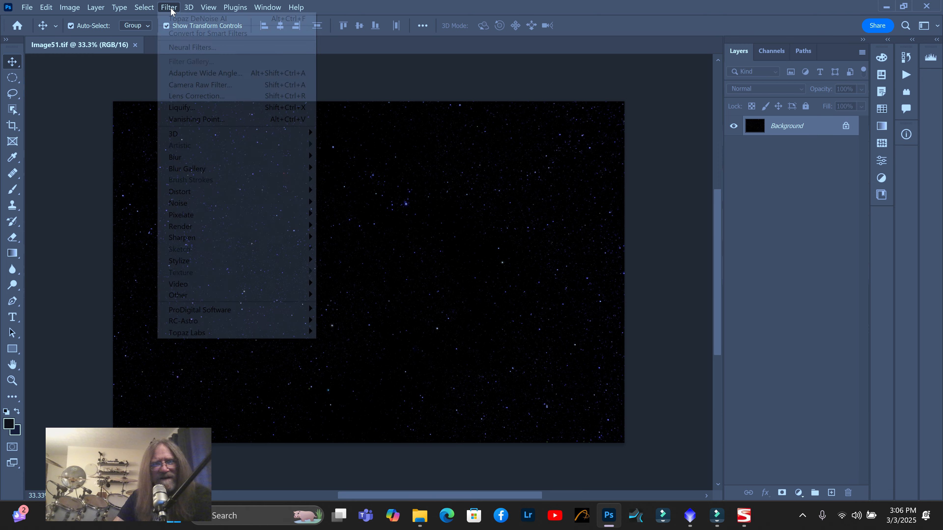
mouse_move(214, 311)
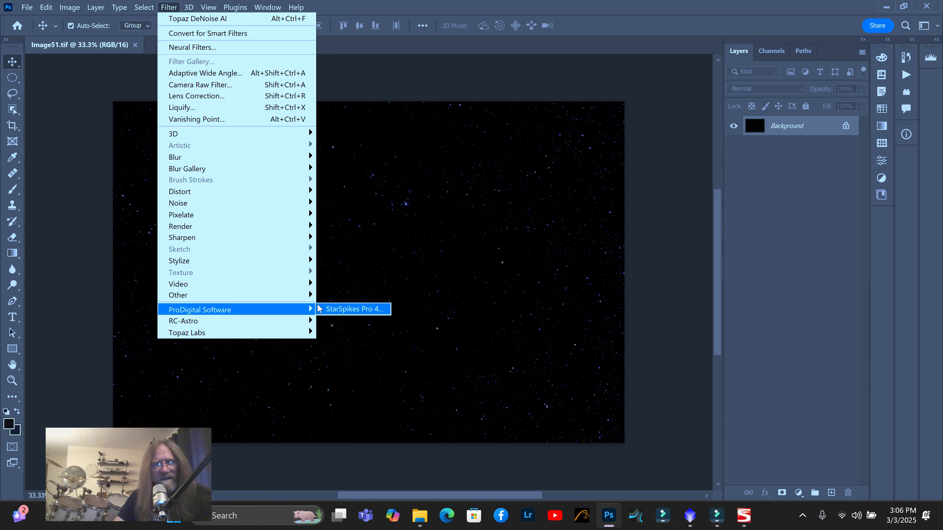
left_click(352, 314)
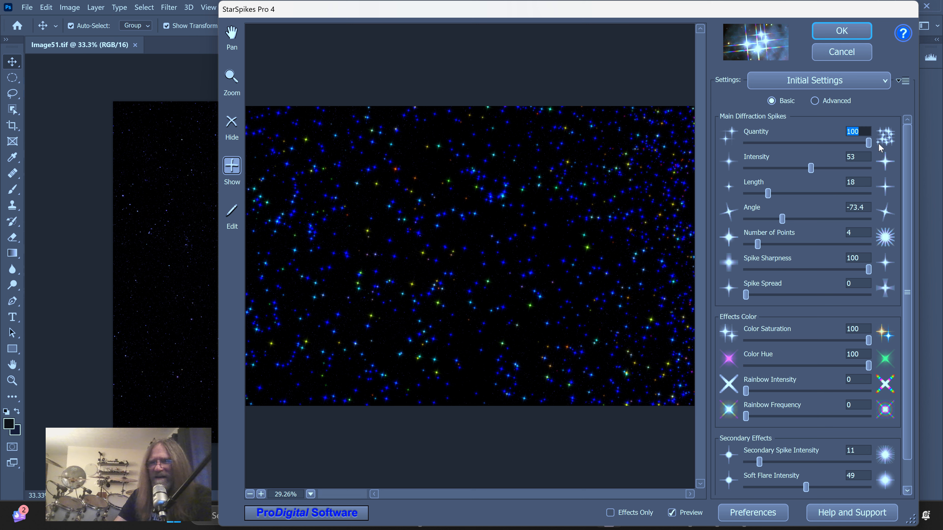
left_click_drag(870, 144, 815, 177)
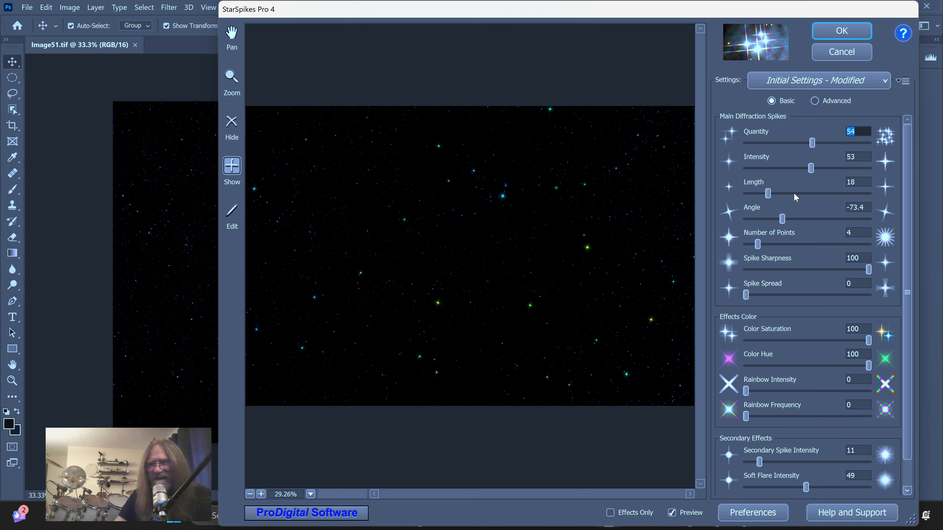
left_click_drag(812, 172, 754, 207)
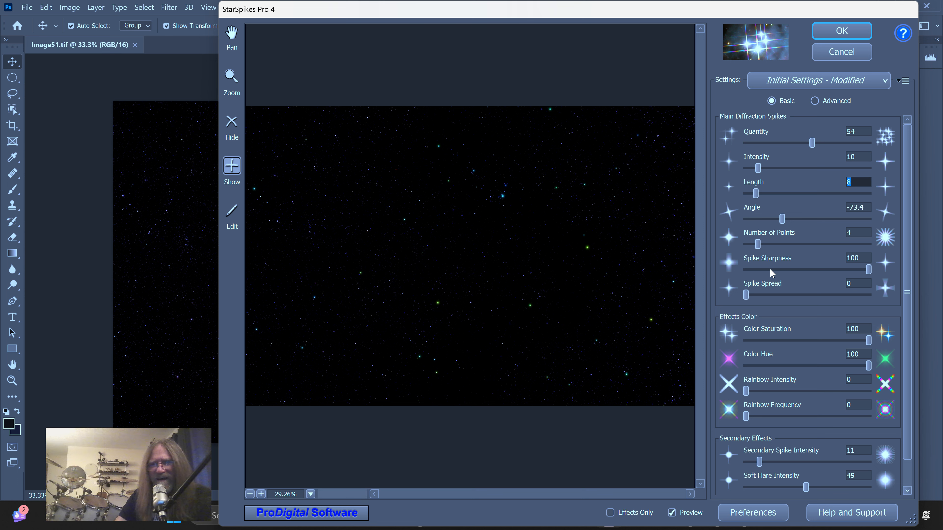
left_click(758, 245)
left_click_drag(759, 246, 766, 246)
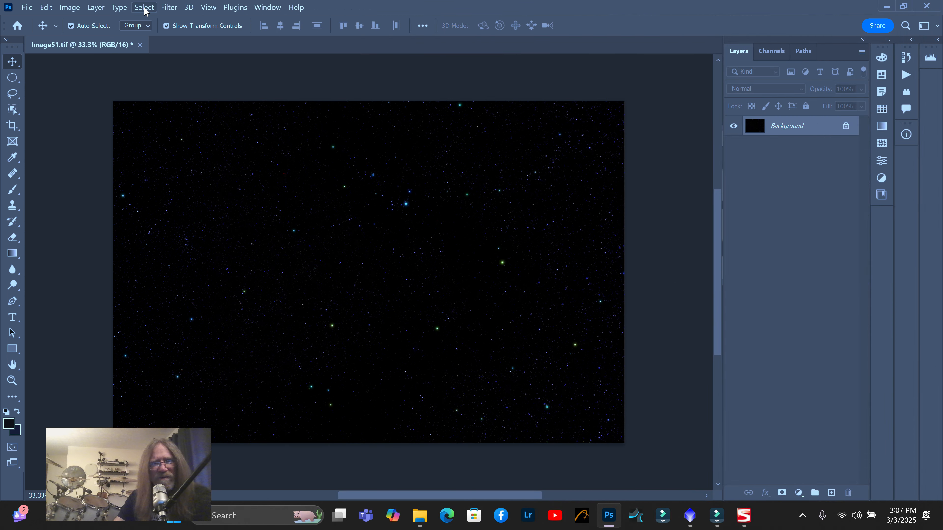
Apply the Dust & Scratches filter to the stars image with a radius of 4 pixels and threshold 0
left_click(169, 7)
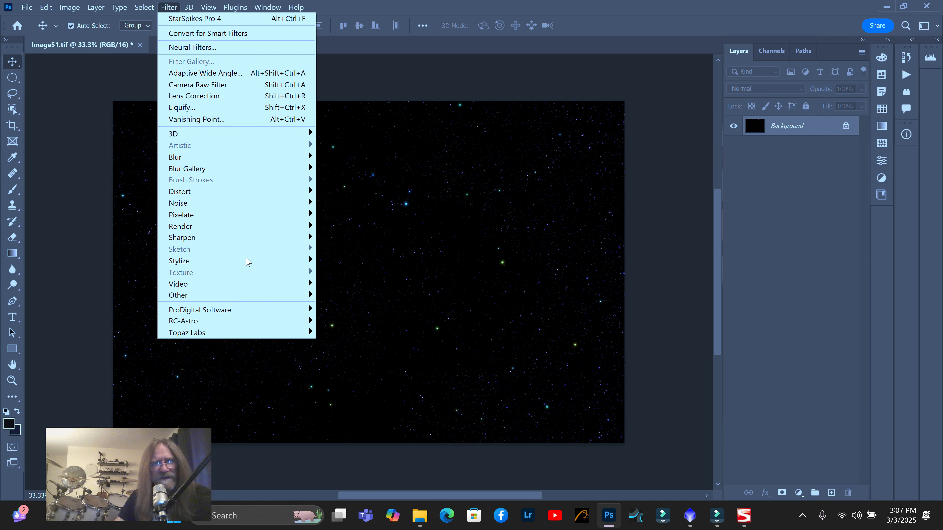
mouse_move(211, 206)
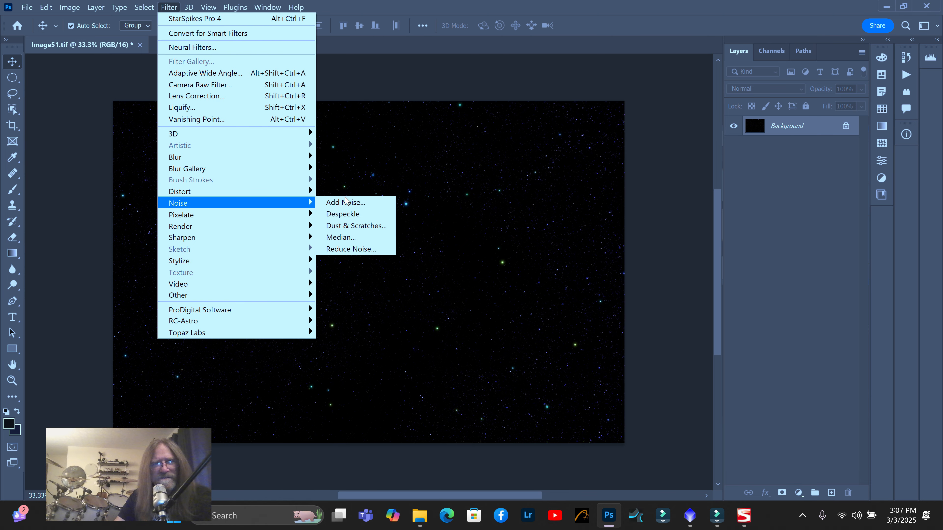
left_click(360, 226)
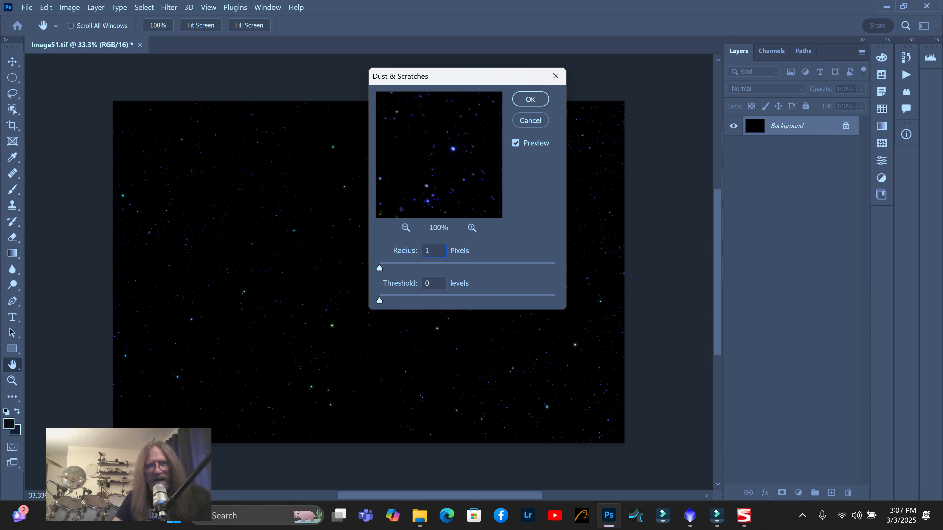
type("4")
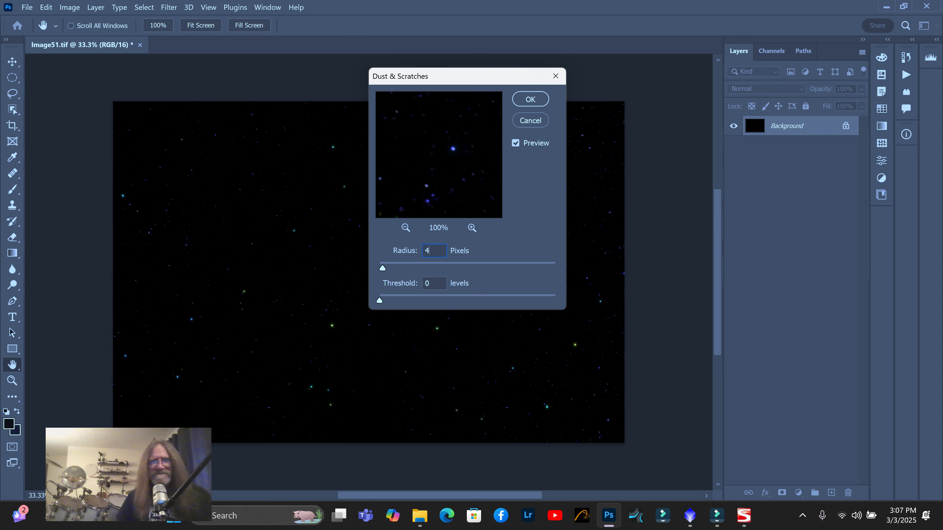
left_click(520, 100)
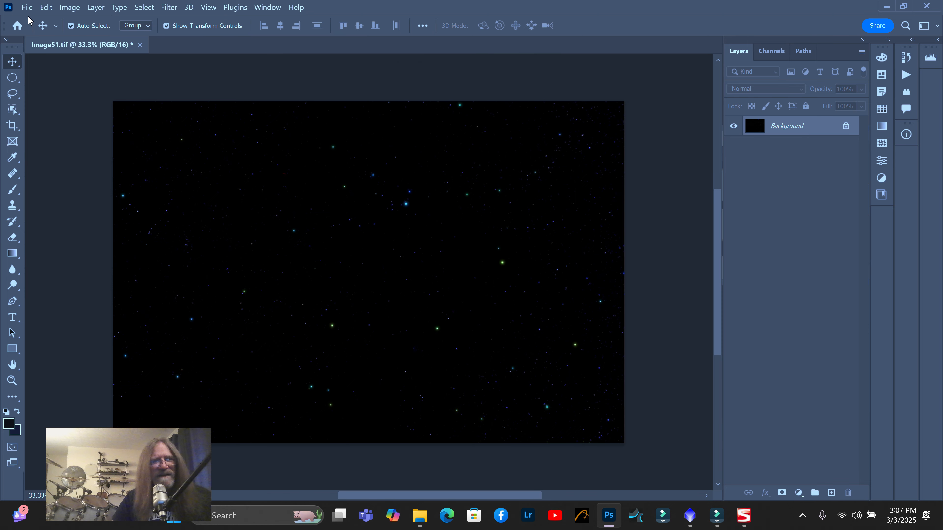
Save the stars image on the computer as an uncompressed TIFF, replacing the existing Image51.tif
left_click(27, 7)
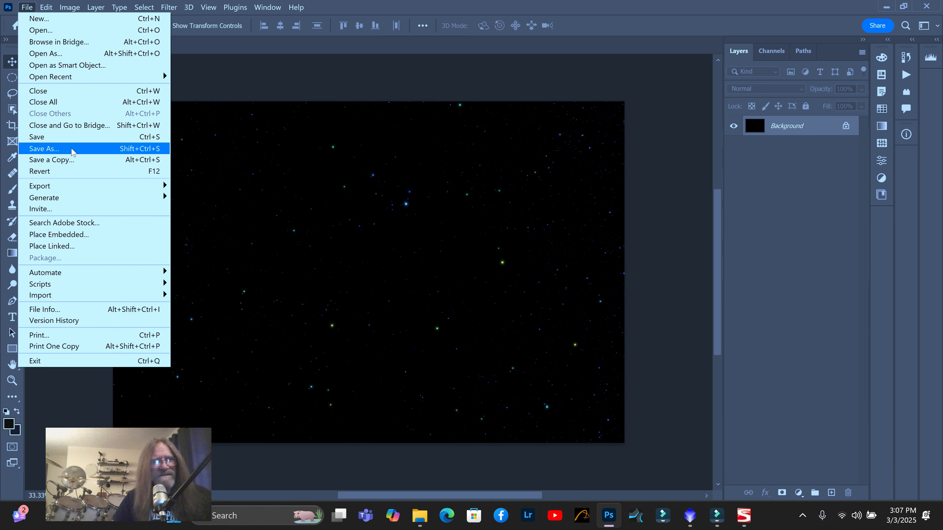
left_click(71, 148)
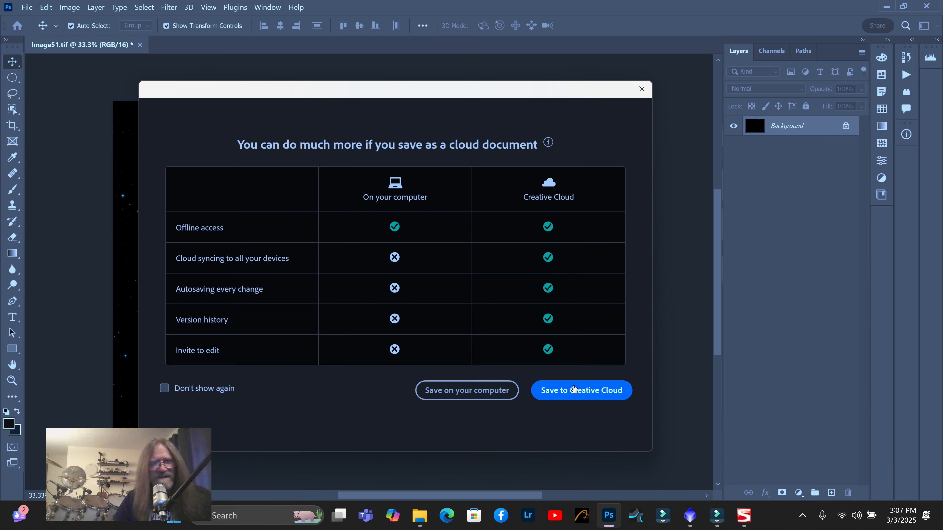
left_click(492, 396)
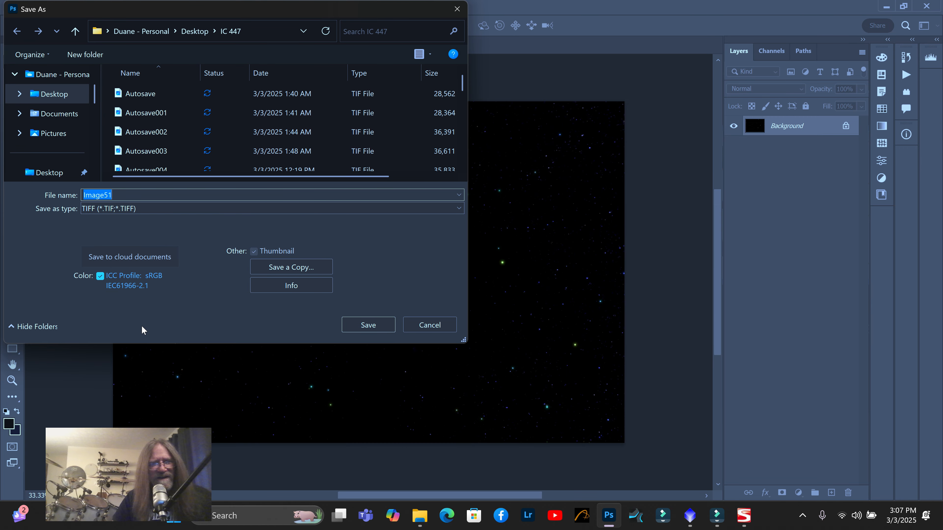
left_click(369, 325)
left_click(505, 259)
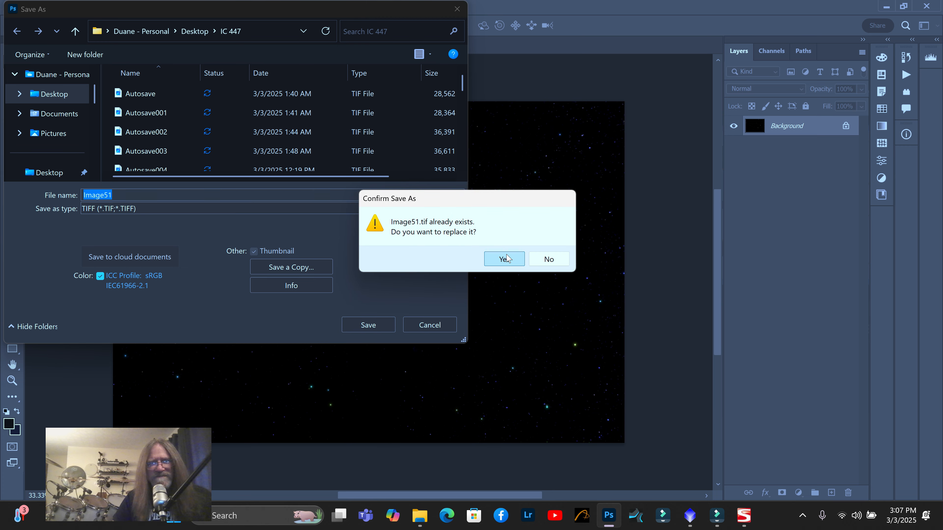
left_click(631, 118)
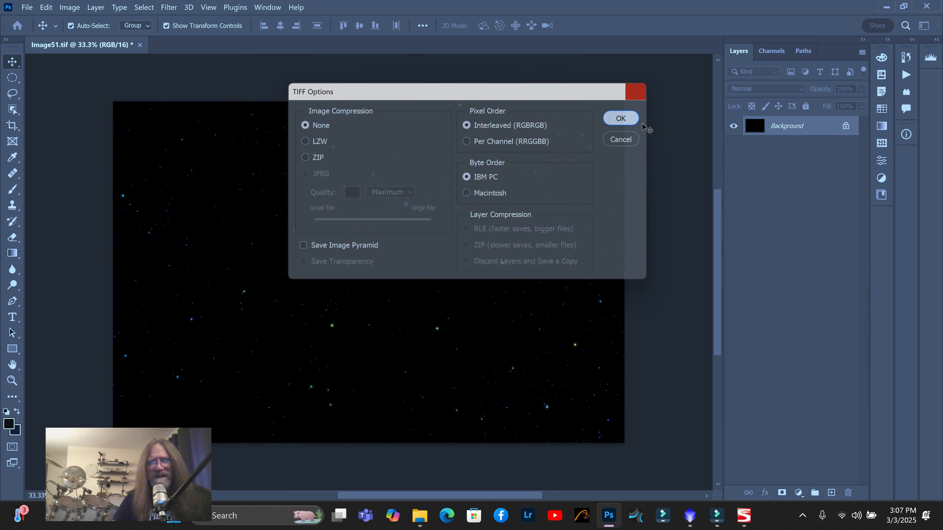
mouse_move(693, 521)
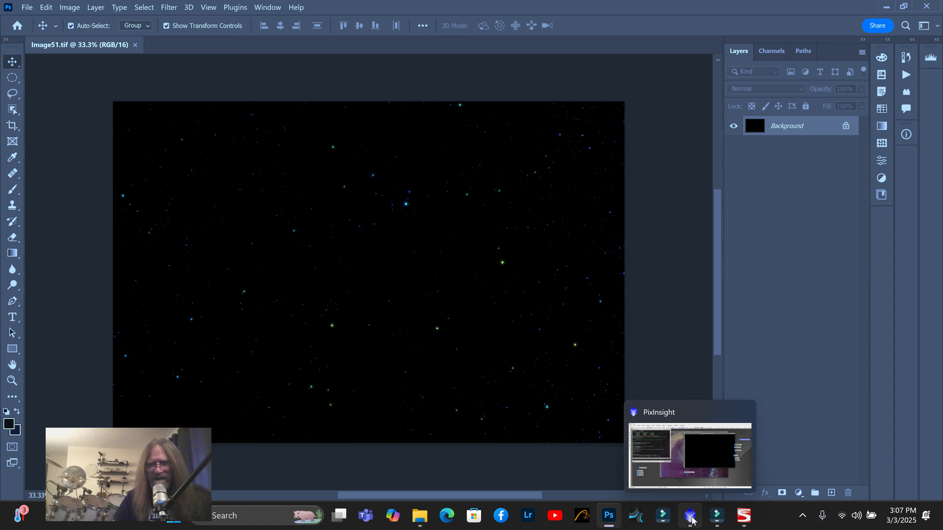
Switch to PixInsight and open the edited Image51.tif from the IC 447 folder
left_click(692, 520)
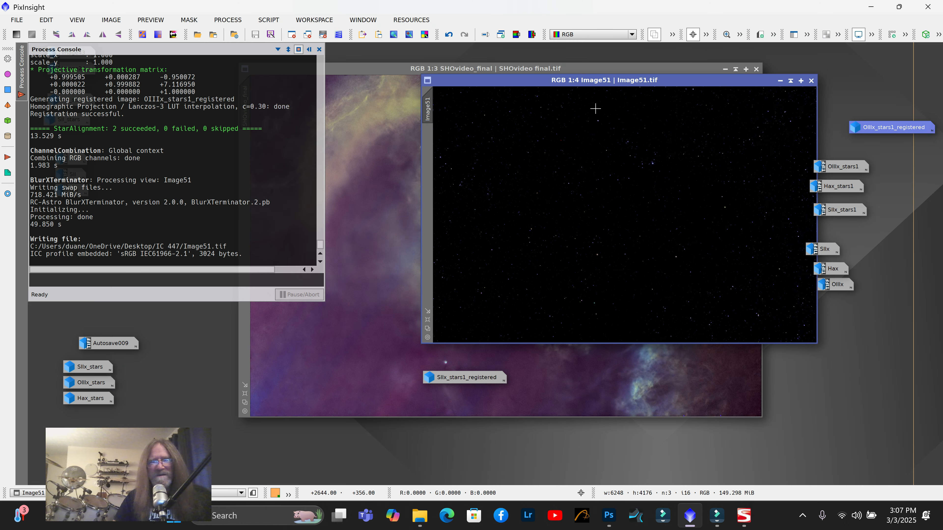
left_click(20, 23)
left_click(29, 37)
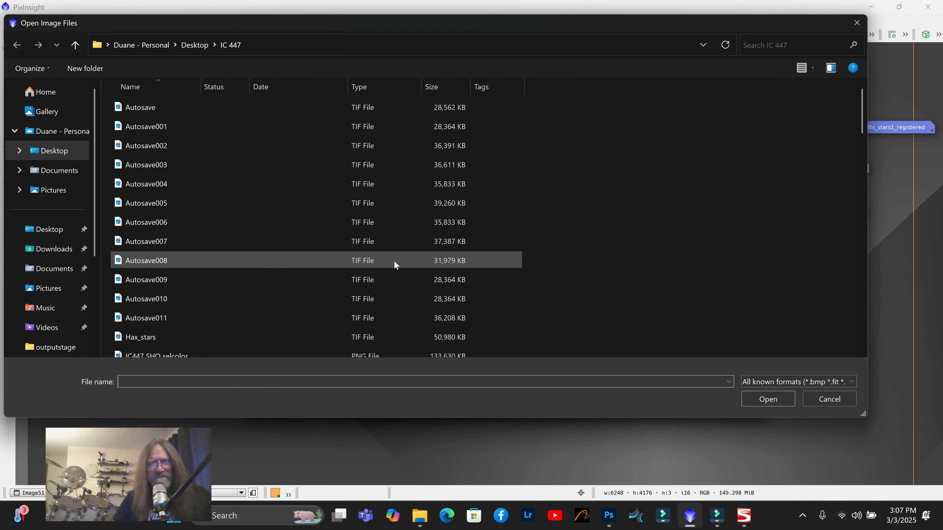
key("Escape")
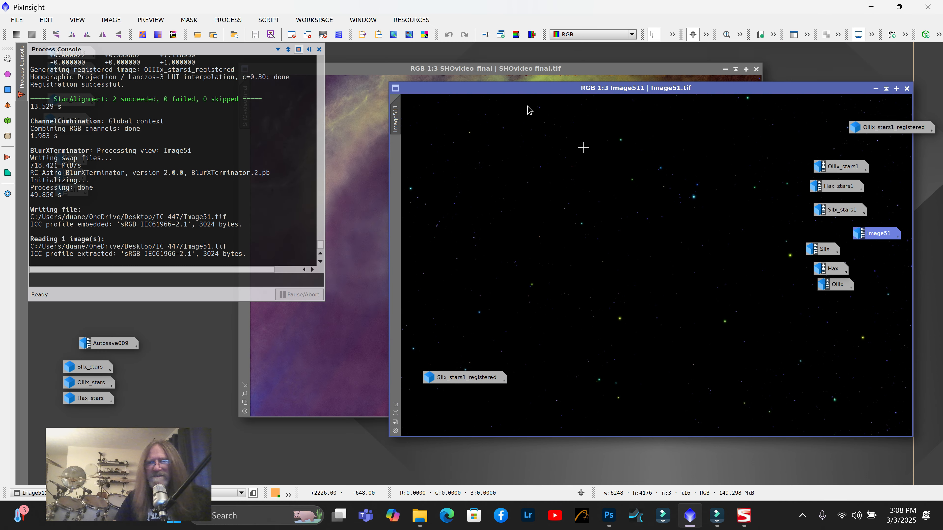
Open the PixelMath process and clear out the old RGB/K expression
left_click(223, 21)
mouse_move(290, 10)
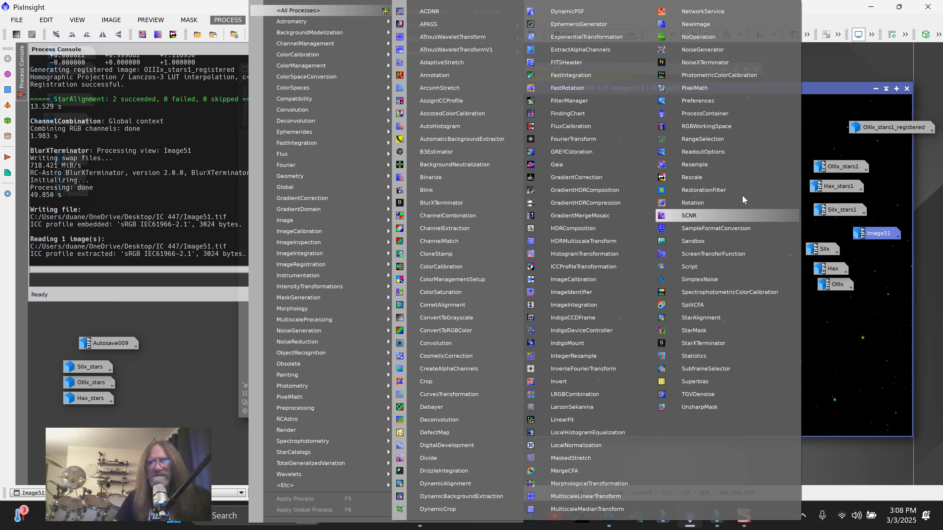
left_click(699, 88)
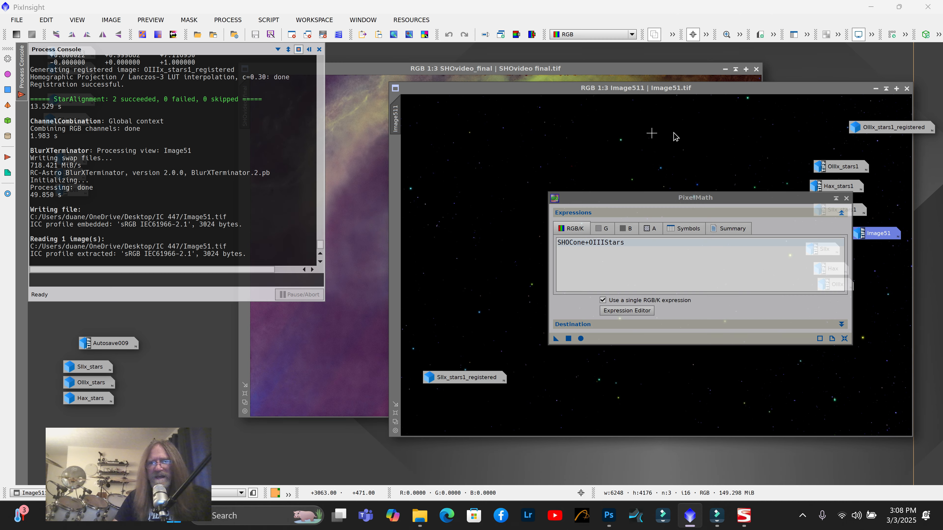
left_click(628, 242)
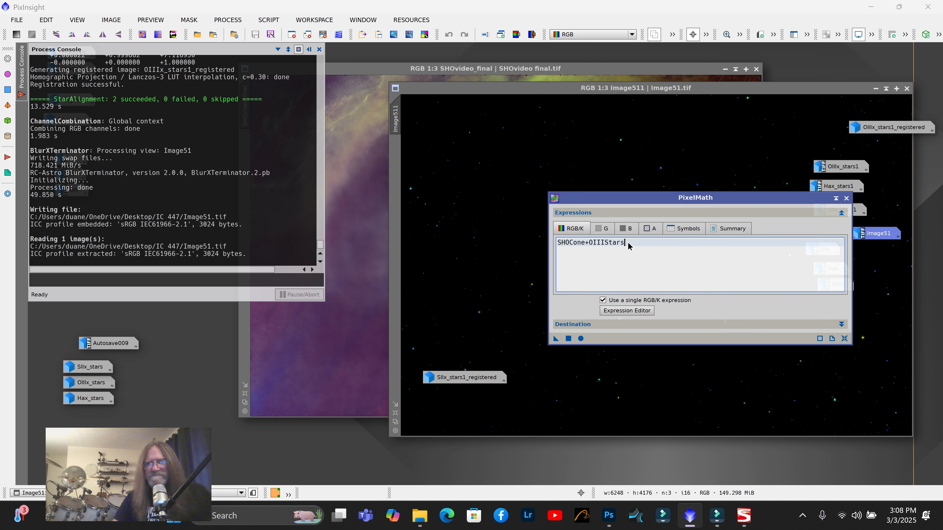
key("BackSpace")
key("BackSpace")
key("BackSpace")
key("BackSpace")
key("BackSpace")
key("BackSpace")
key("BackSpace")
key("BackSpace")
key("BackSpace")
key("BackSpace")
key("BackSpace")
key("BackSpace")
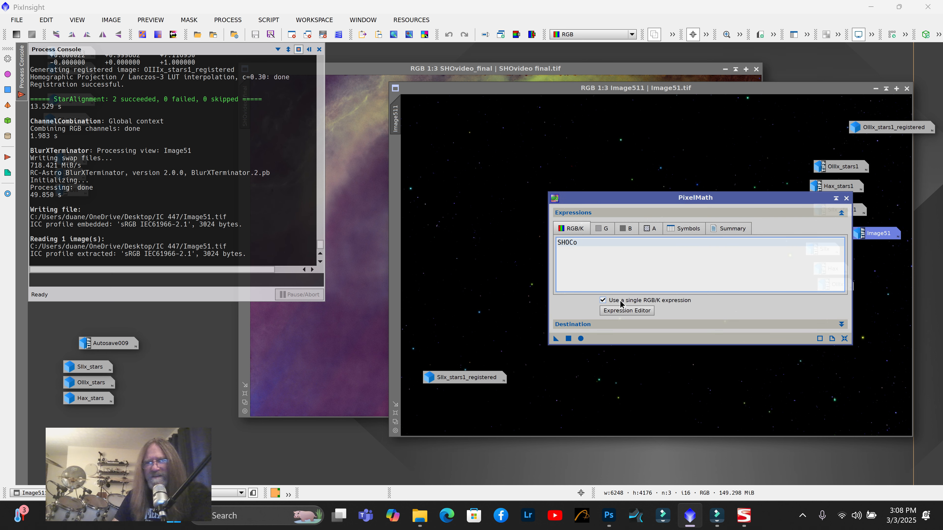
Build the PixelMath expression SHOvideo_final+Image511 in the Expression Editor and apply it to the SHOvideo_final image
left_click(645, 311)
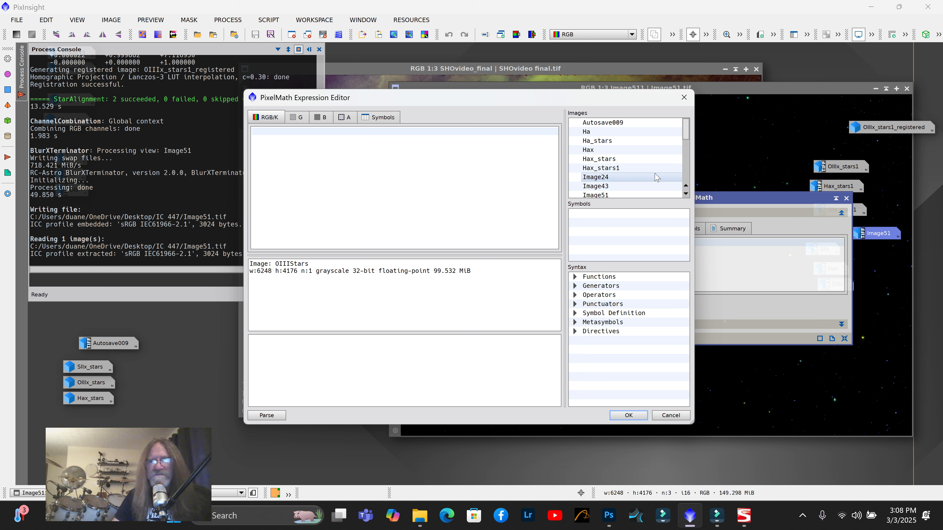
left_click_drag(685, 128, 694, 185)
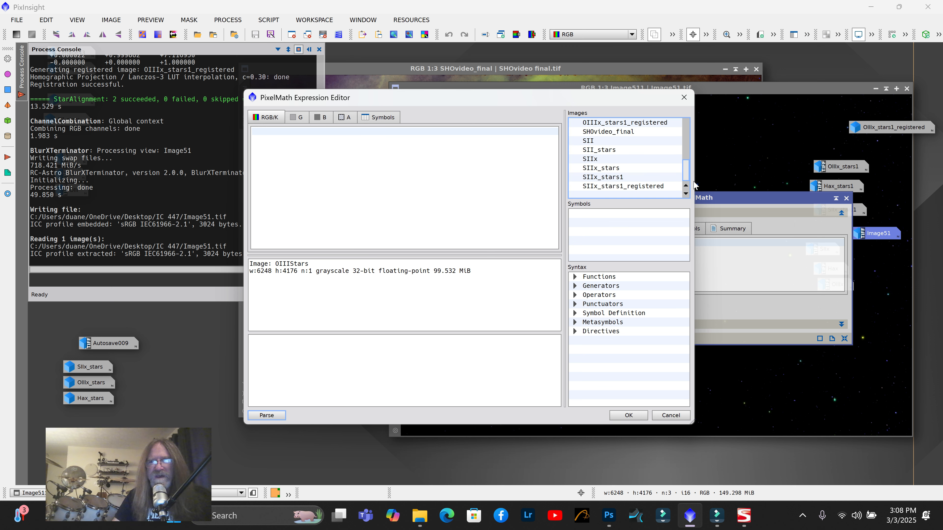
double_click(635, 133)
type("+")
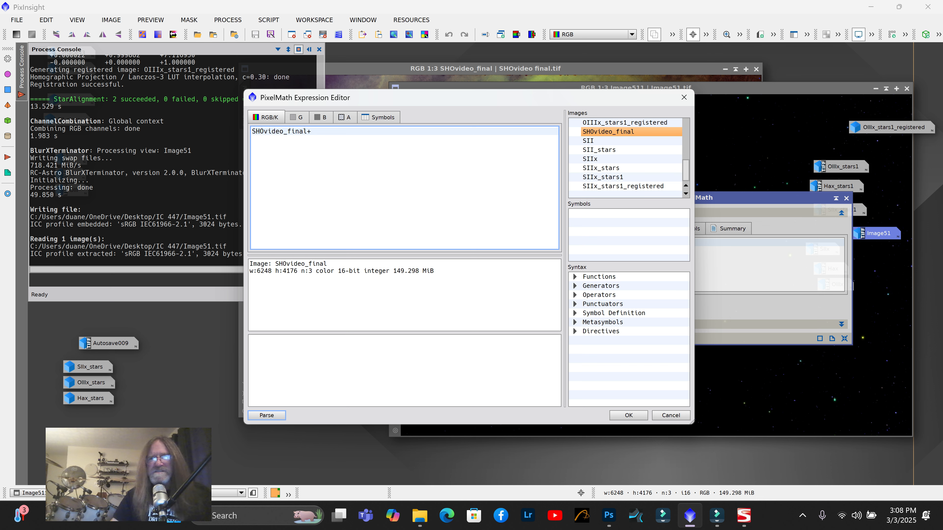
left_click_drag(640, 98, 635, 101)
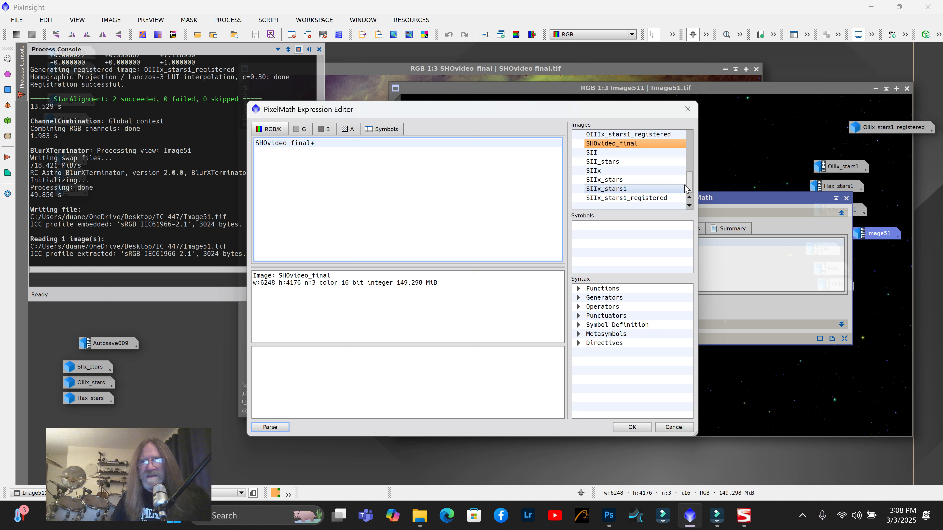
left_click_drag(692, 184, 688, 152)
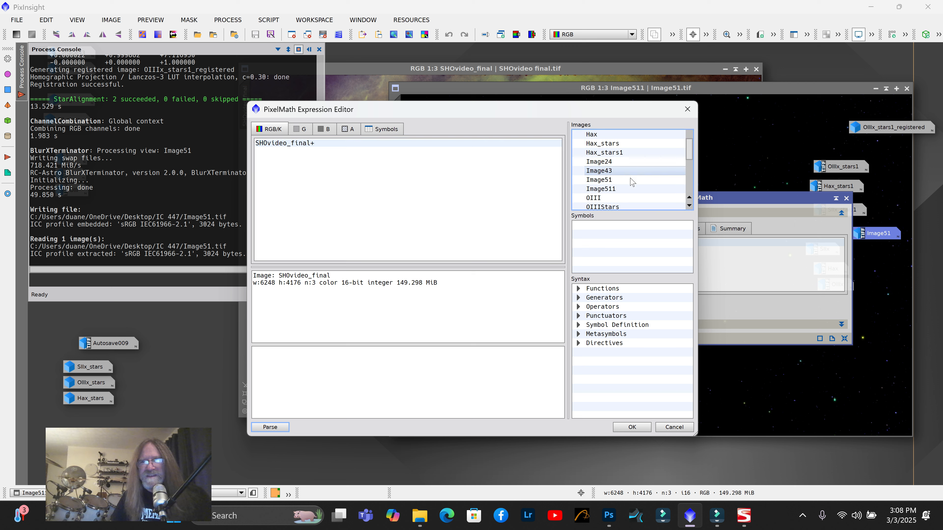
double_click(613, 189)
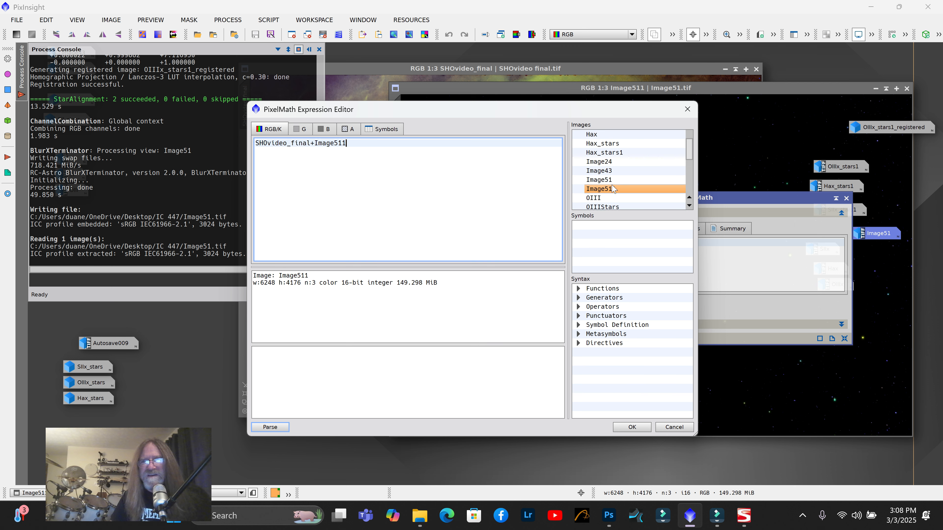
left_click(632, 426)
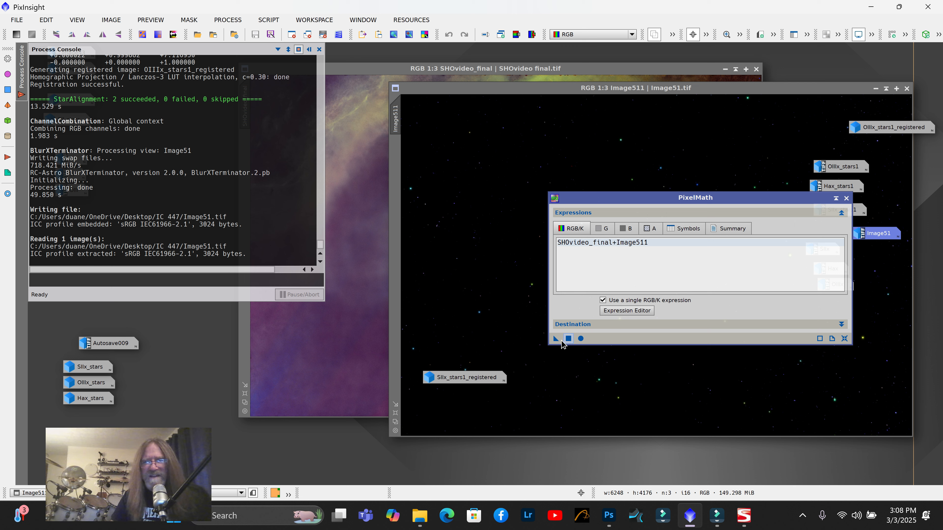
left_click_drag(556, 338, 358, 309)
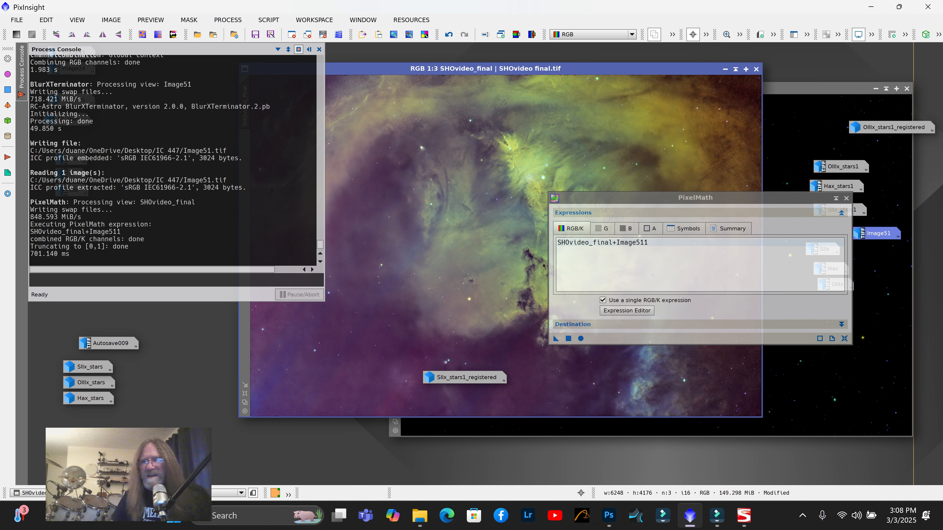
Collapse PixelMath and examine the added stars in SHOvideo_final at several zoom levels
left_click(837, 199)
scroll(649, 234, "up", 1)
scroll(648, 233, "down", 1)
scroll(649, 234, "up", 1)
scroll(508, 157, "up", 1)
scroll(452, 119, "down", 1)
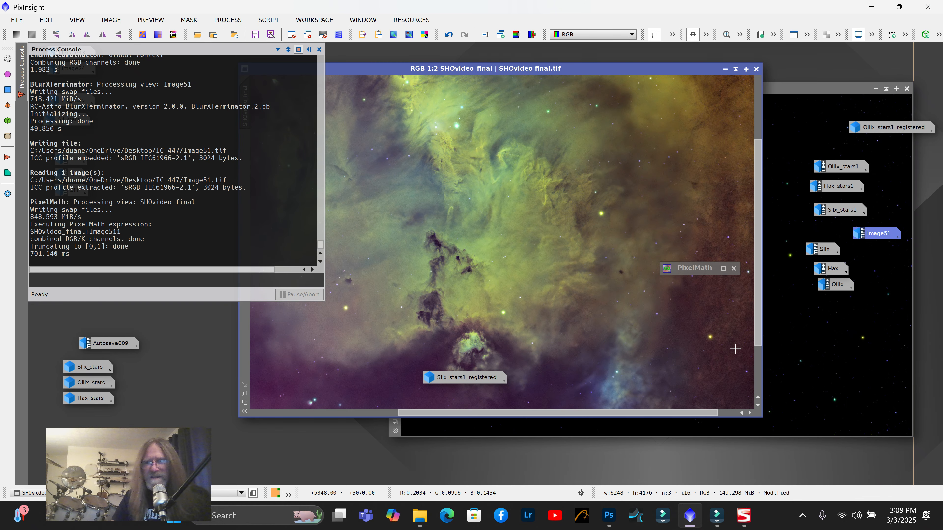
scroll(735, 350, "down", 2)
scroll(715, 318, "up", 4)
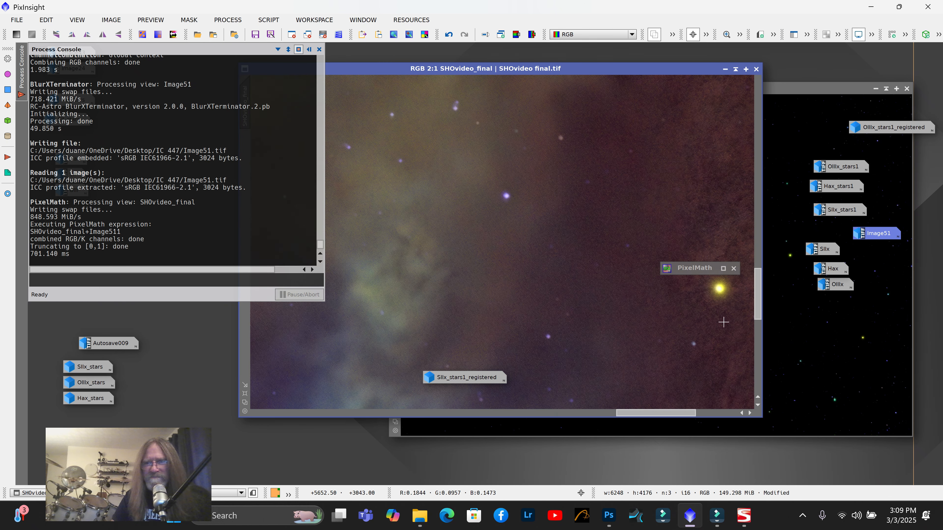
scroll(688, 312, "down", 2)
scroll(527, 297, "down", 1)
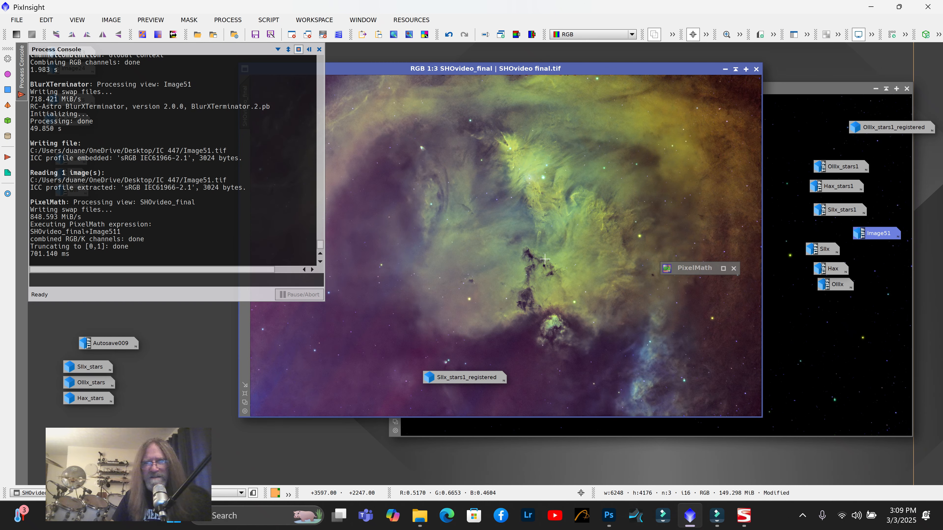
Clear the SIIx_stars1_registered icon, PixelMath and the process console away from the nebula picture and enlarge the SHOvideo_final window
left_click_drag(484, 381, 866, 306)
left_click_drag(705, 265, 843, 332)
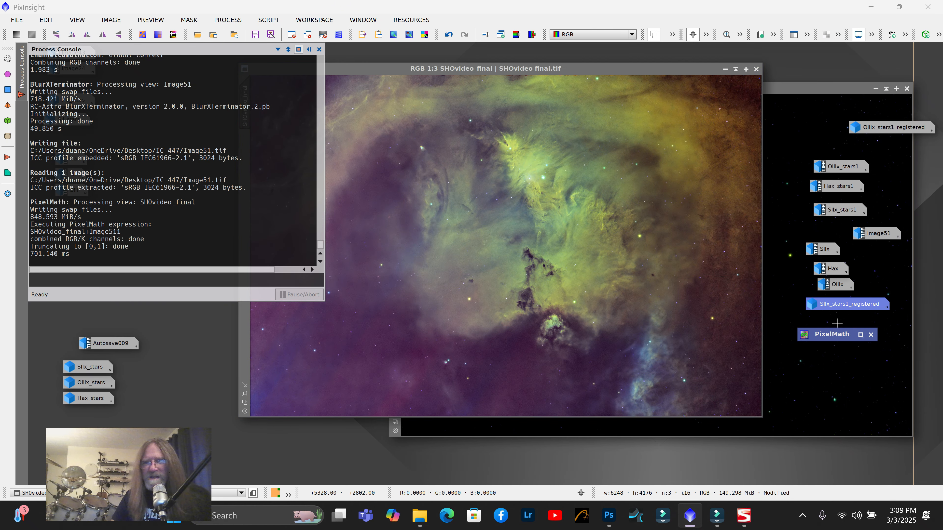
left_click(319, 50)
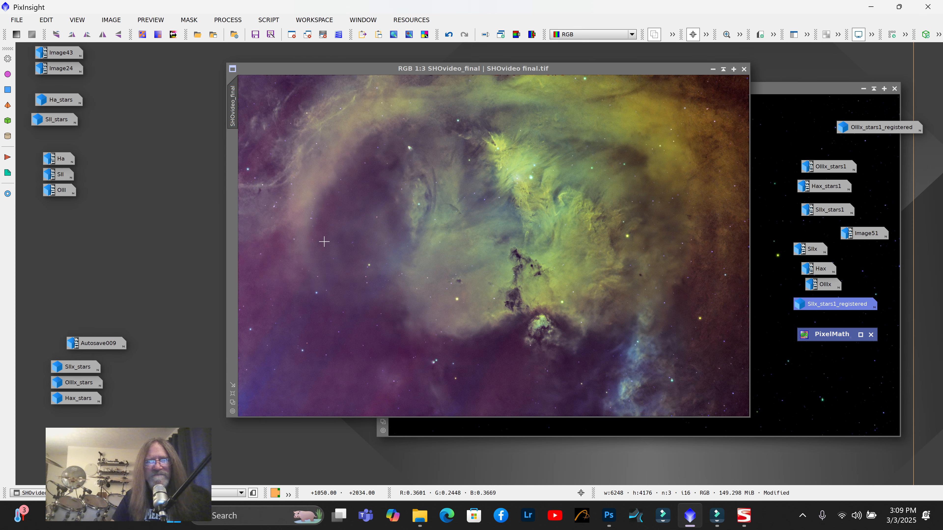
left_click_drag(226, 418, 193, 479)
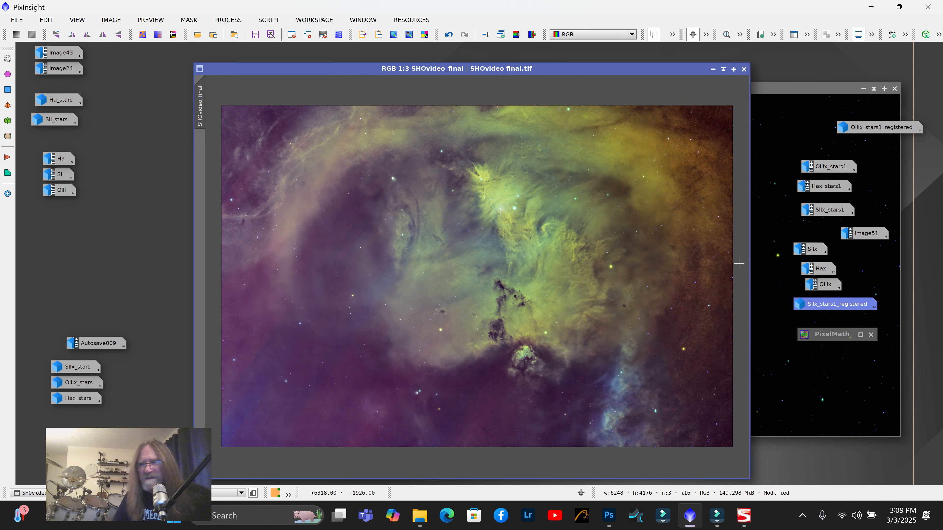
Inspect the stars and nebula detail from side to side across SHOvideo_final, widening its window for a larger view
scroll(733, 232, "up", 2)
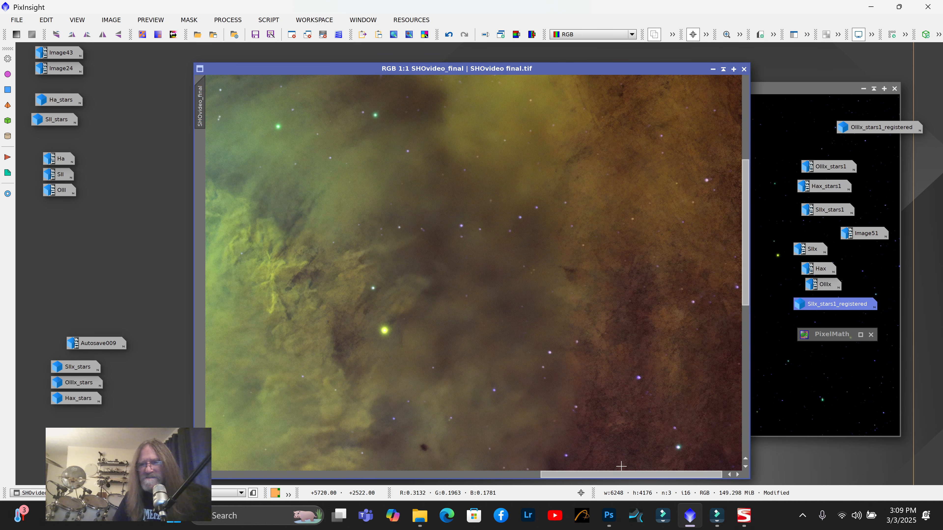
left_click_drag(627, 479, 644, 480)
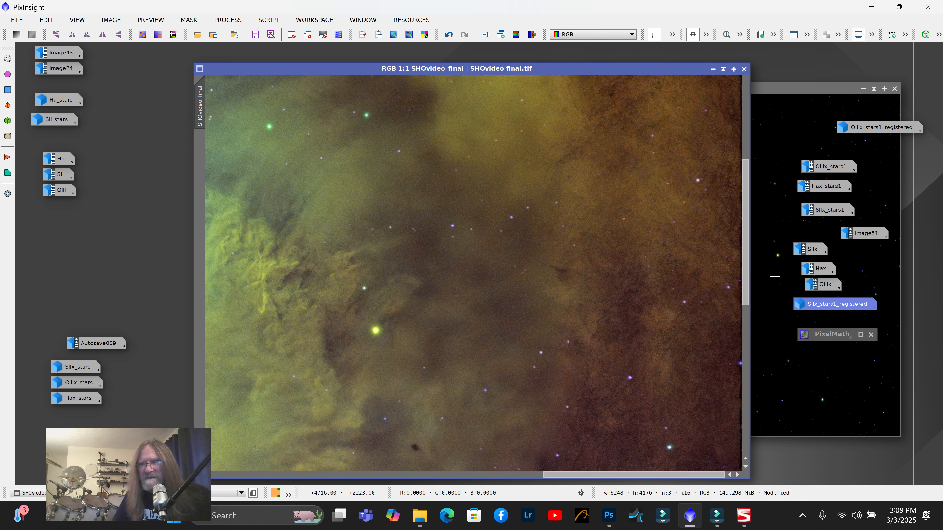
left_click_drag(774, 407, 861, 388)
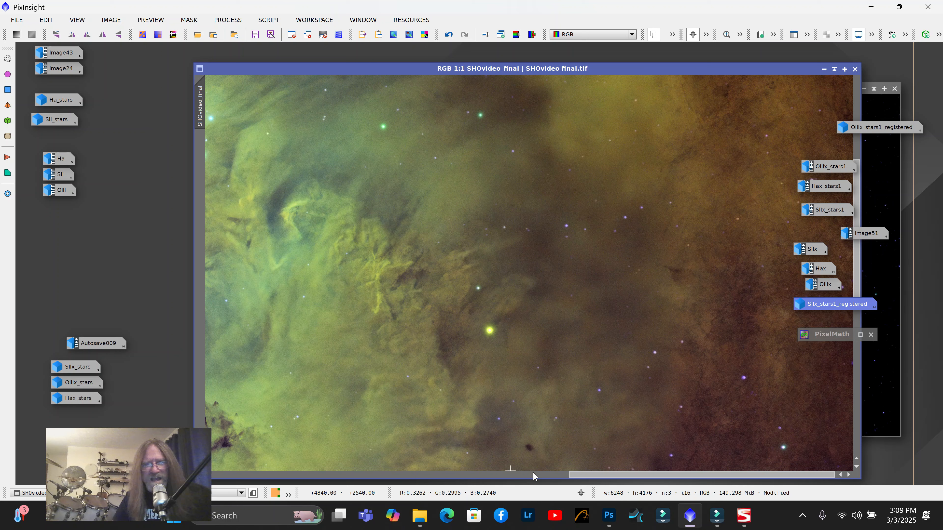
left_click_drag(568, 479, 204, 508)
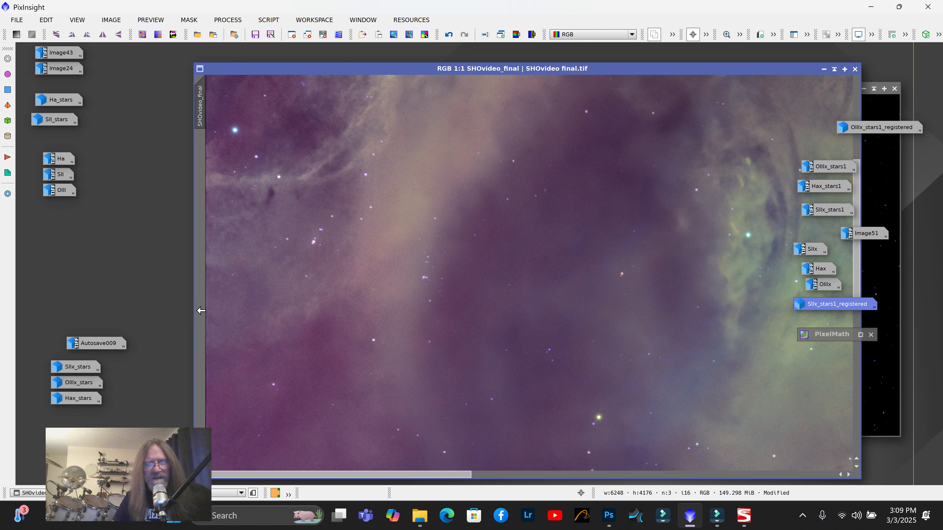
left_click_drag(184, 311, 156, 310)
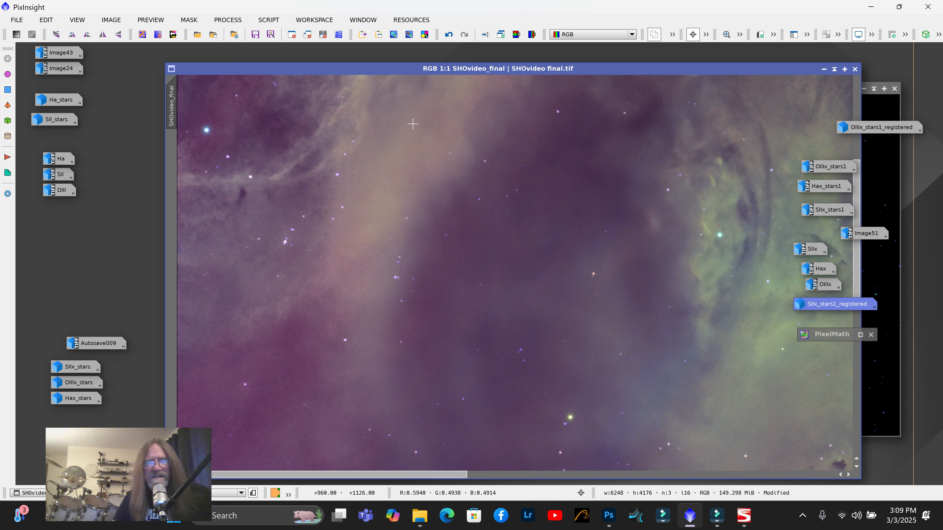
scroll(419, 273, "down", 2)
scroll(420, 272, "down", 1)
scroll(401, 274, "up", 1)
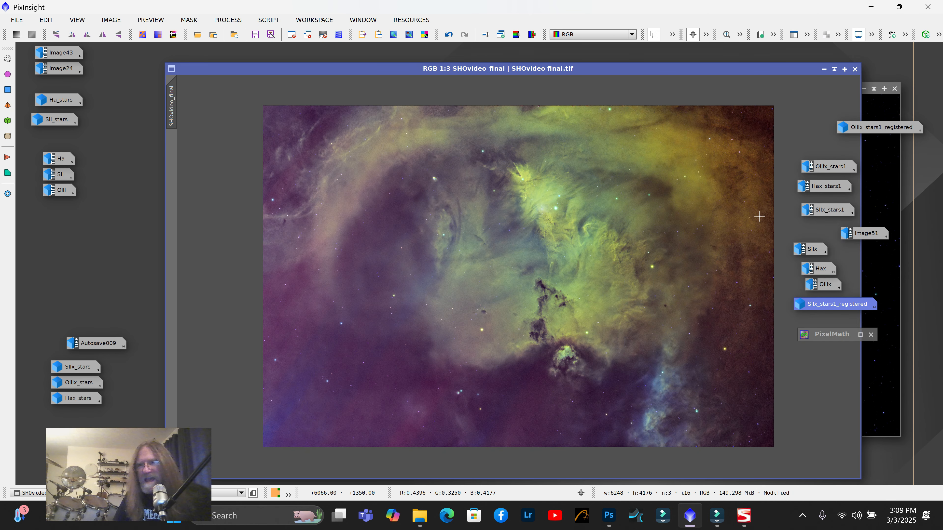
scroll(543, 459, "up", 1)
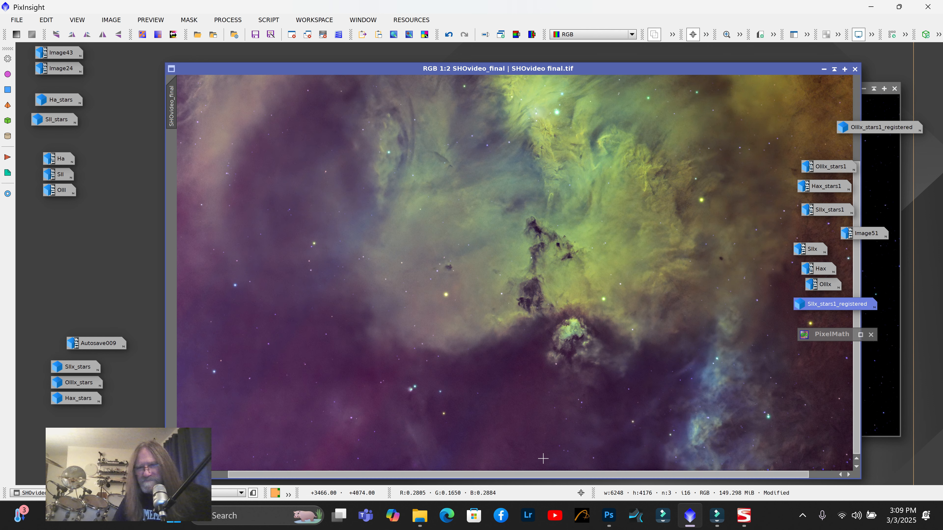
scroll(535, 459, "down", 2)
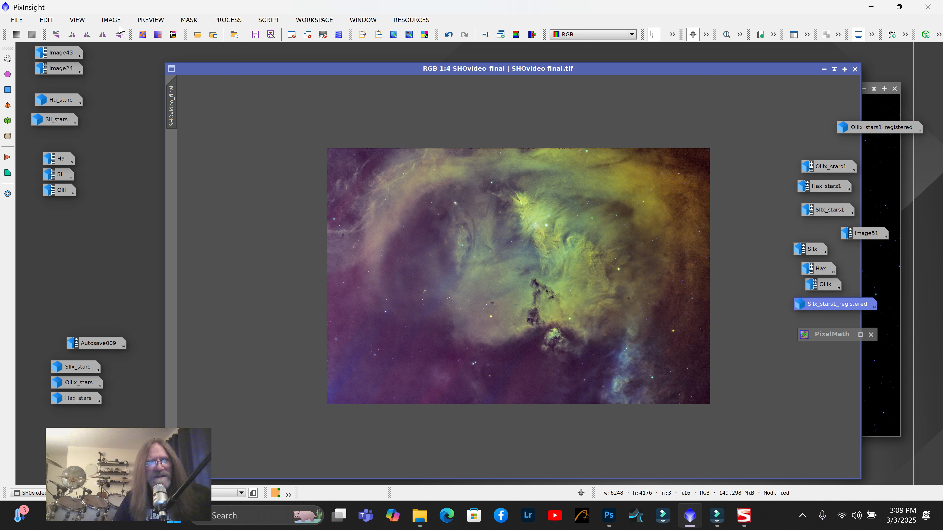
Start a DynamicCrop session on SHOvideo_final with the crop frame covering the whole image
left_click(113, 21)
mouse_move(141, 23)
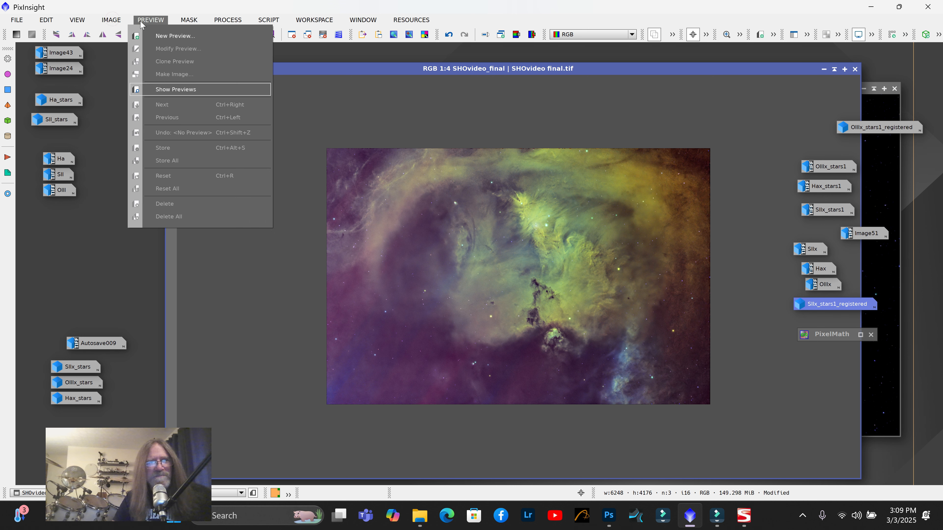
mouse_move(236, 23)
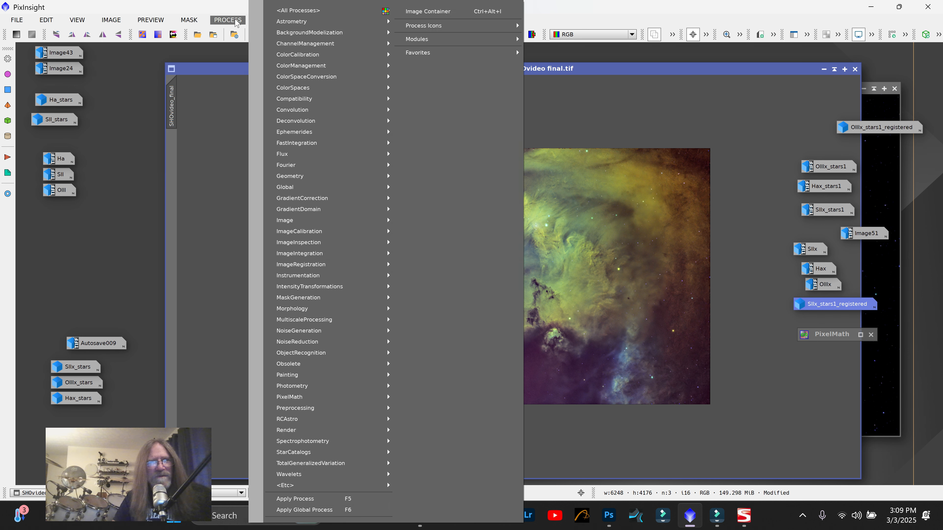
mouse_move(307, 10)
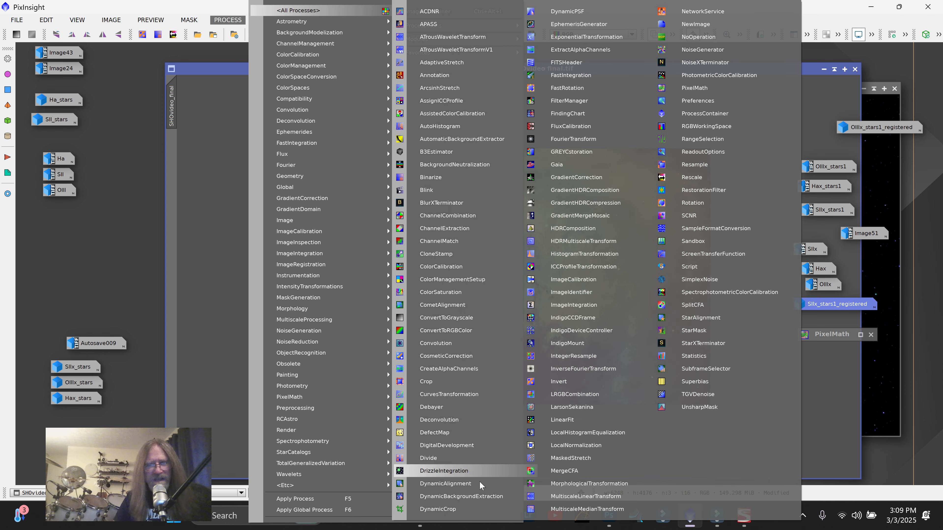
left_click(468, 511)
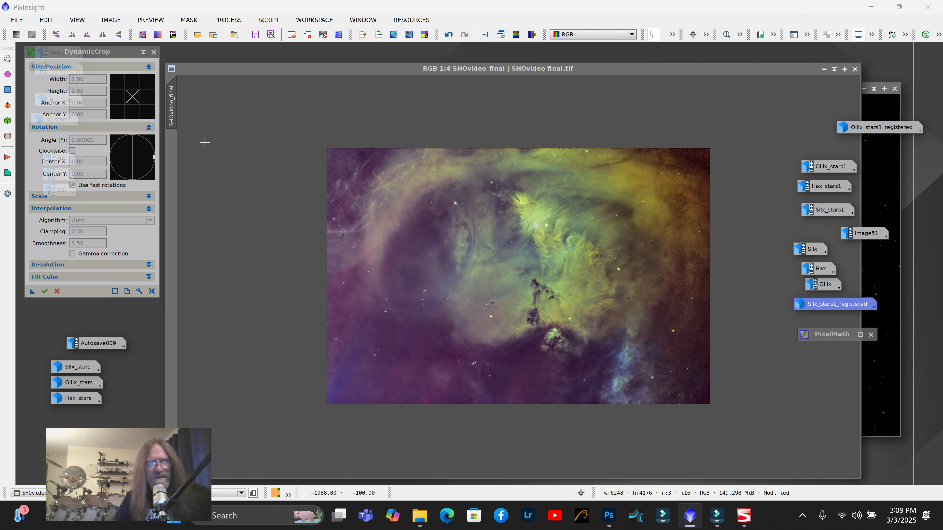
left_click(152, 291)
Pull all four sides of the crop frame slightly inward to trim the image edges, leaving about 6221 by 4140 pixels
scroll(292, 278, "up", 1)
scroll(283, 274, "up", 1)
scroll(280, 274, "down", 1)
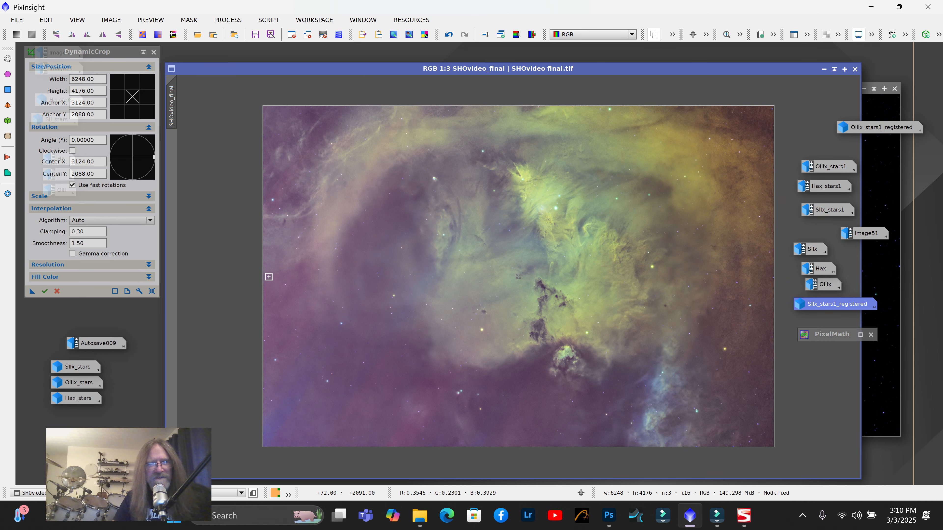
left_click_drag(262, 276, 263, 275)
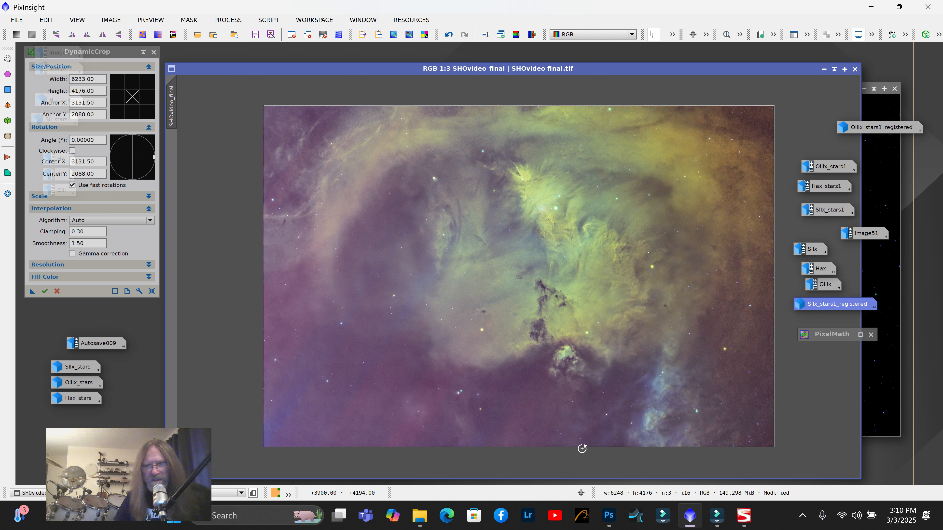
left_click_drag(575, 448, 575, 445)
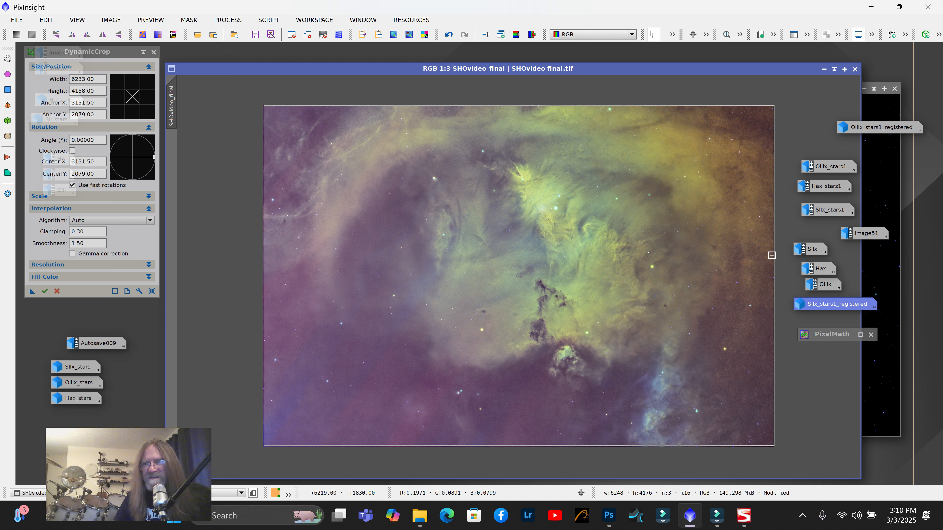
left_click_drag(775, 257, 774, 257)
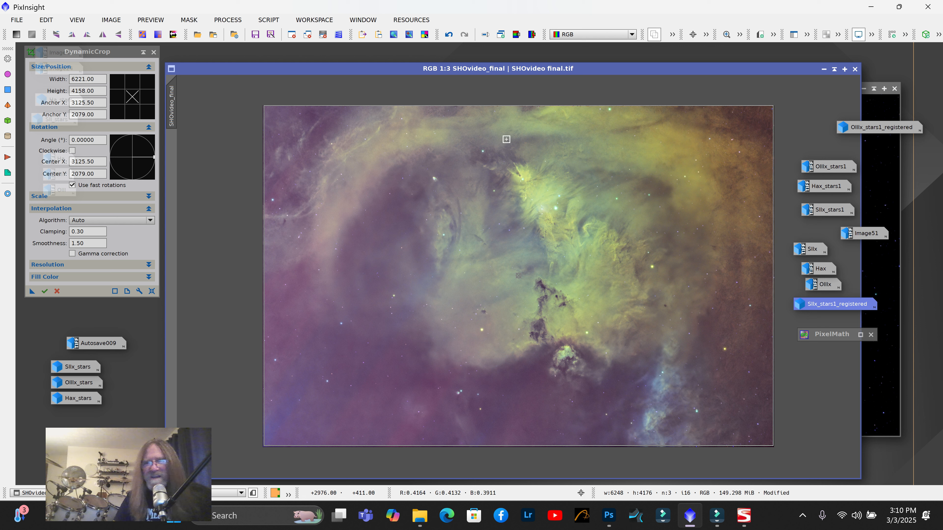
left_click_drag(515, 105, 515, 107)
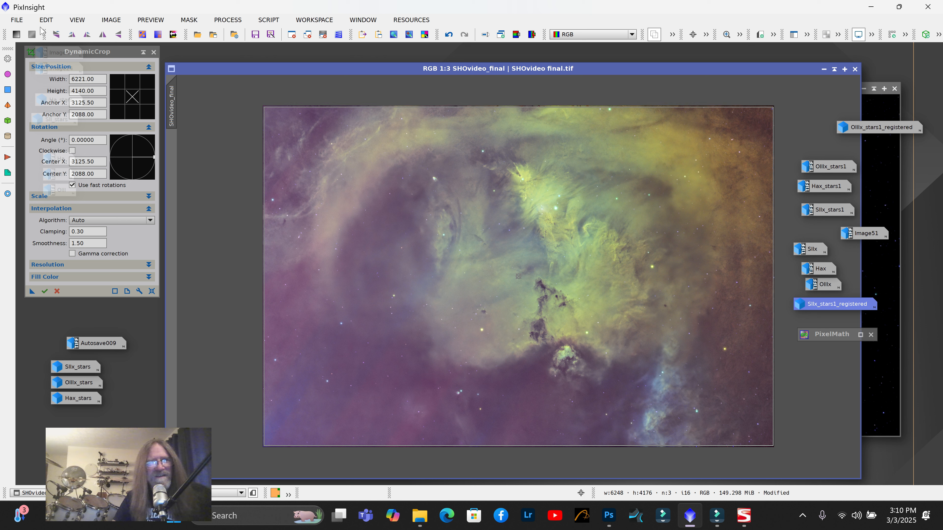
Store the DynamicCrop settings as a process icon, cancel the active crop session and apply the stored crop to SHOvideo_final
left_click_drag(32, 293, 140, 320)
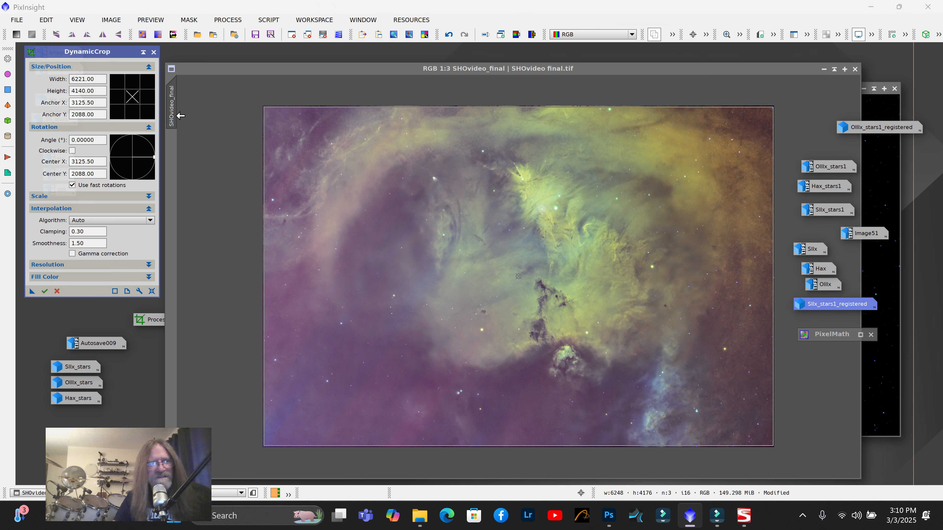
left_click(154, 52)
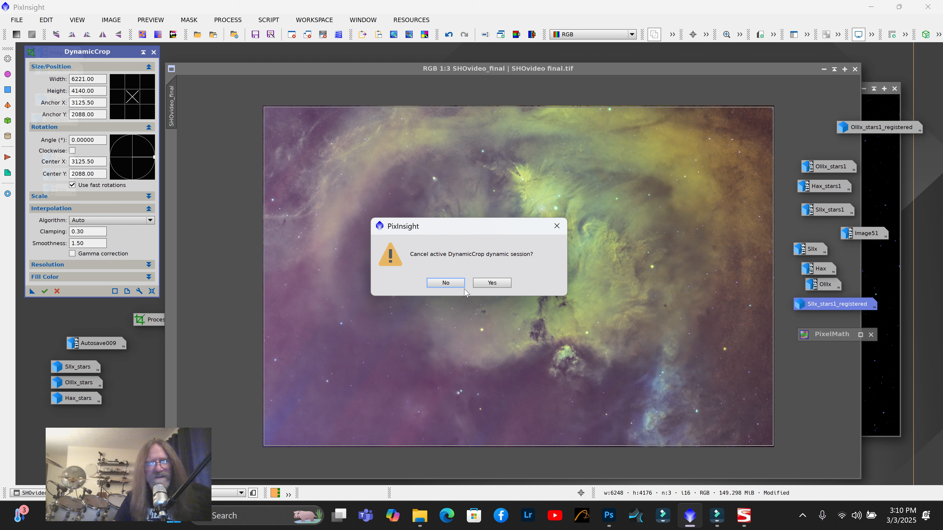
left_click(486, 282)
left_click_drag(150, 321, 373, 251)
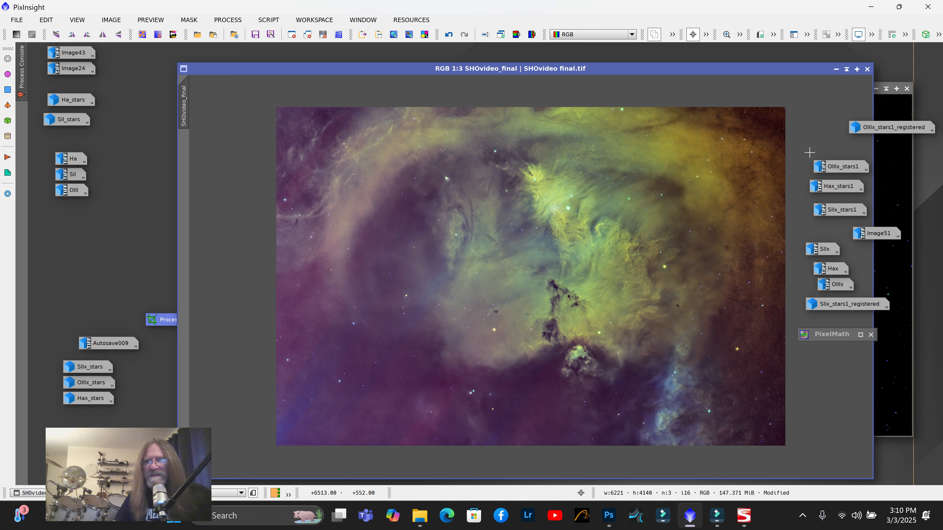
Move the SHOvideo_final window off the star image, reduce Image511 to an icon and look over the cropped nebula picture
left_click_drag(808, 70, 700, 77)
left_click(876, 89)
scroll(475, 388, "up", 3)
left_click_drag(462, 480, 528, 473)
scroll(564, 404, "down", 3)
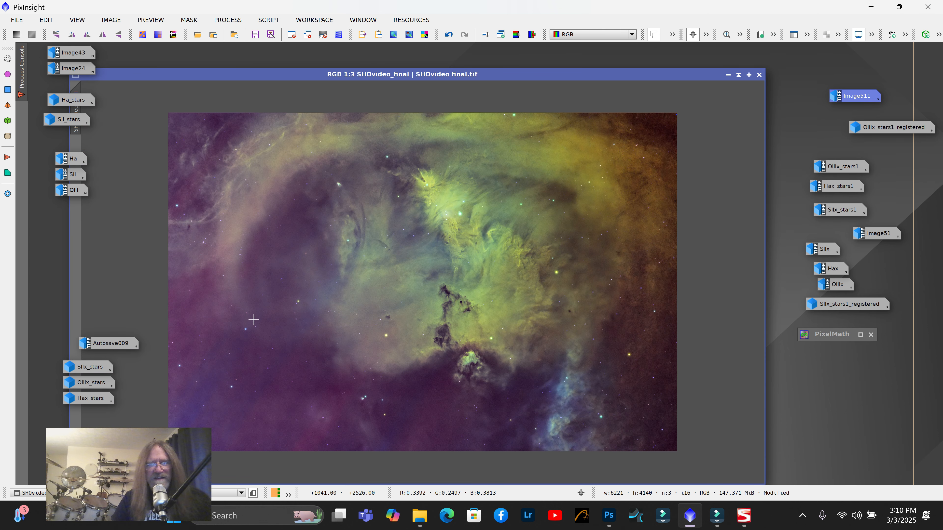
left_click_drag(115, 429, 114, 434)
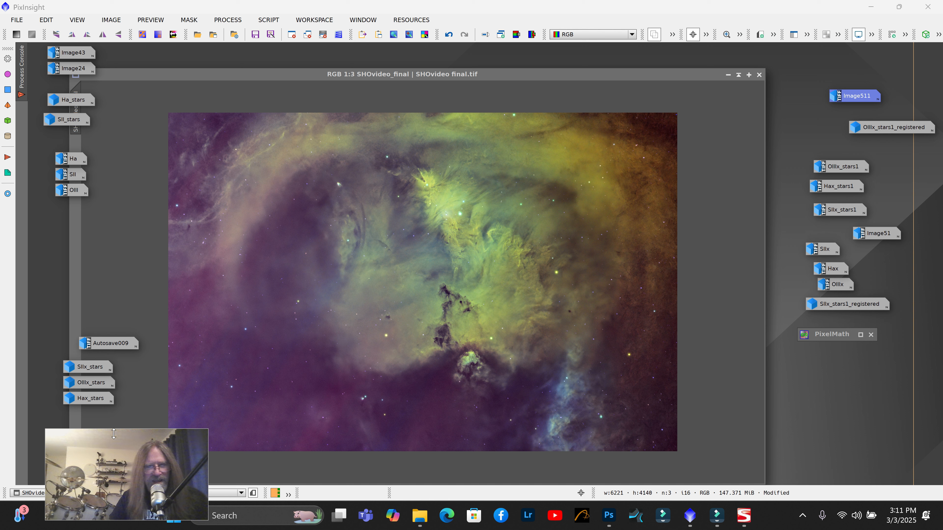
left_click_drag(206, 430, 346, 380)
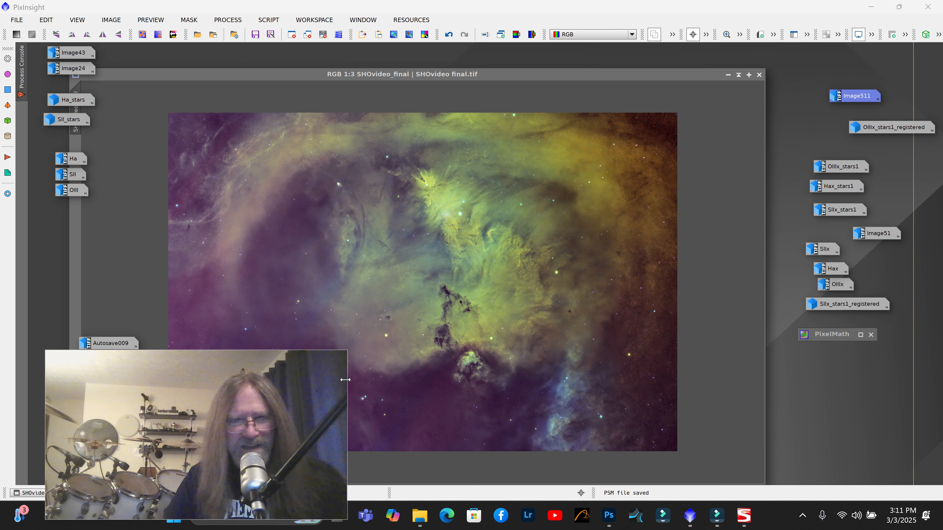